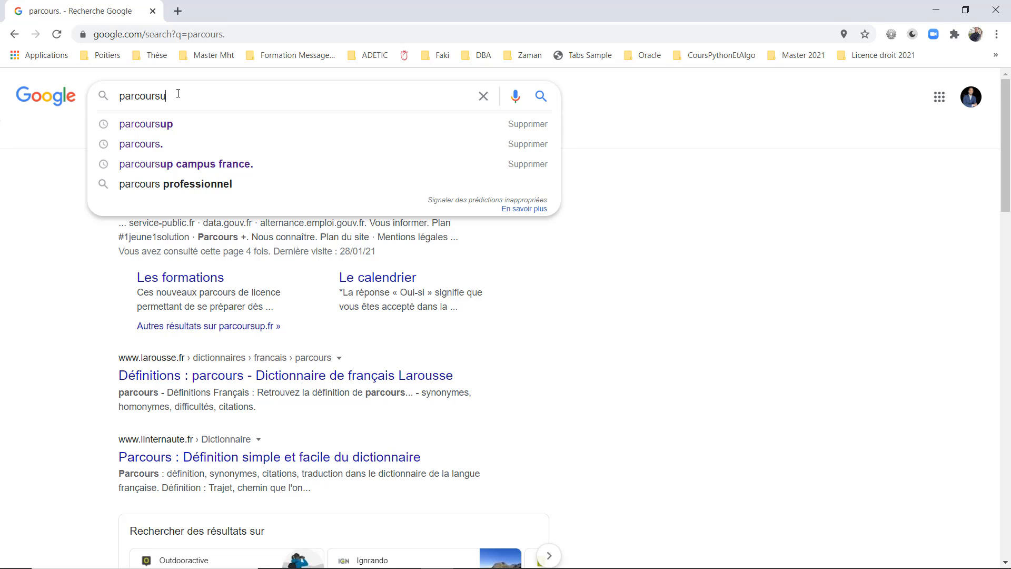
# - Search Google for 'parcoursup'
pyautogui.write('p')
pyautogui.press('Return')
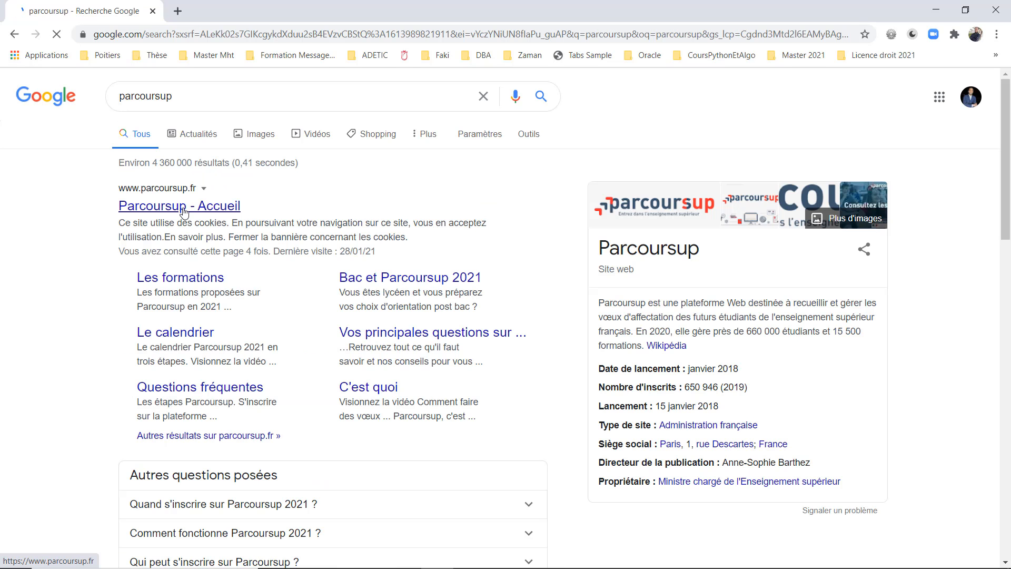
# - Open the official Parcoursup - Accueil site and scroll to the calendar and registration steps
pyautogui.click(178, 213)
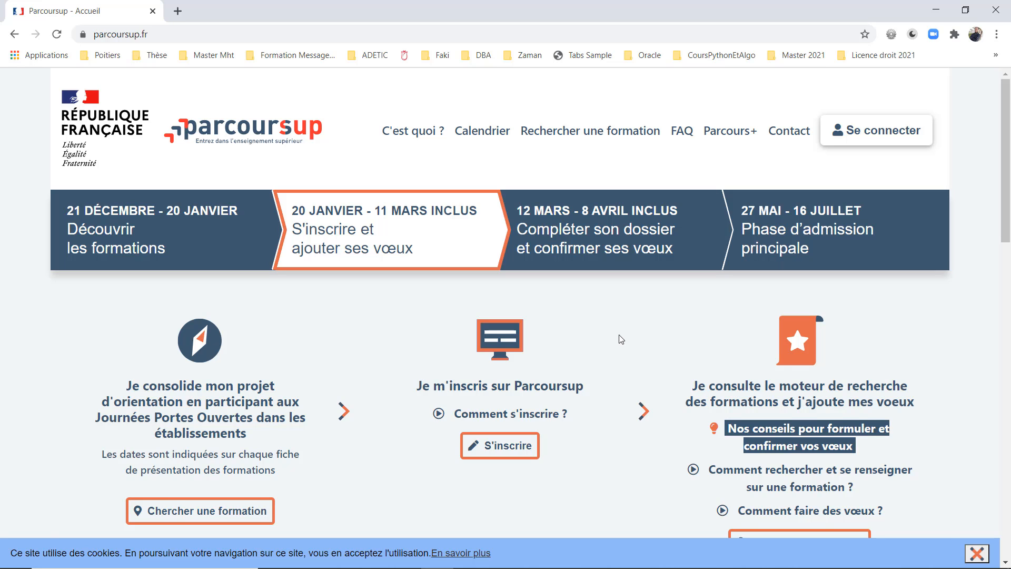
pyautogui.scroll(-2, 621, 339)
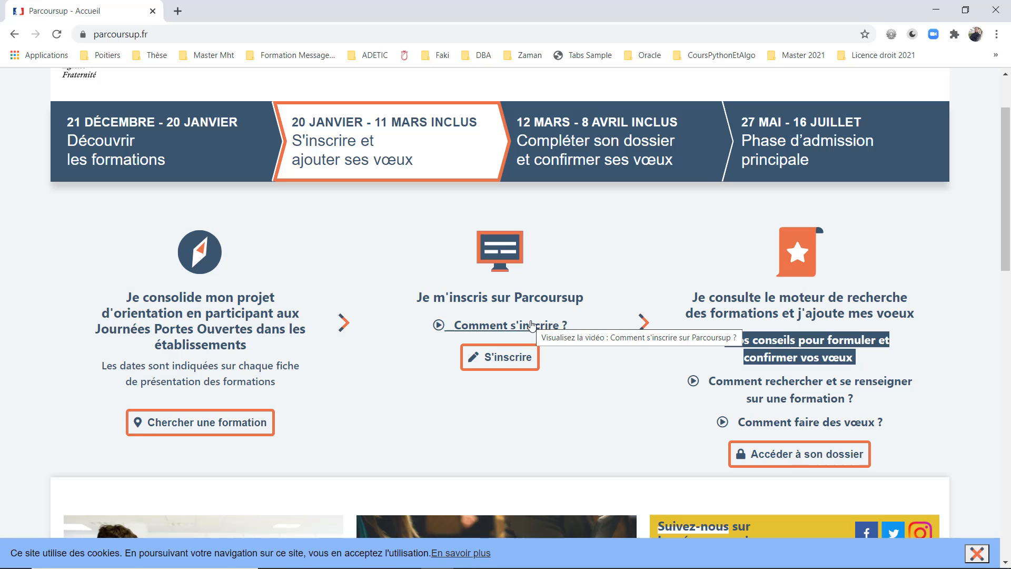
# - Open the S'inscrire page and highlight the INE and e-mail address requirements
pyautogui.click(498, 369)
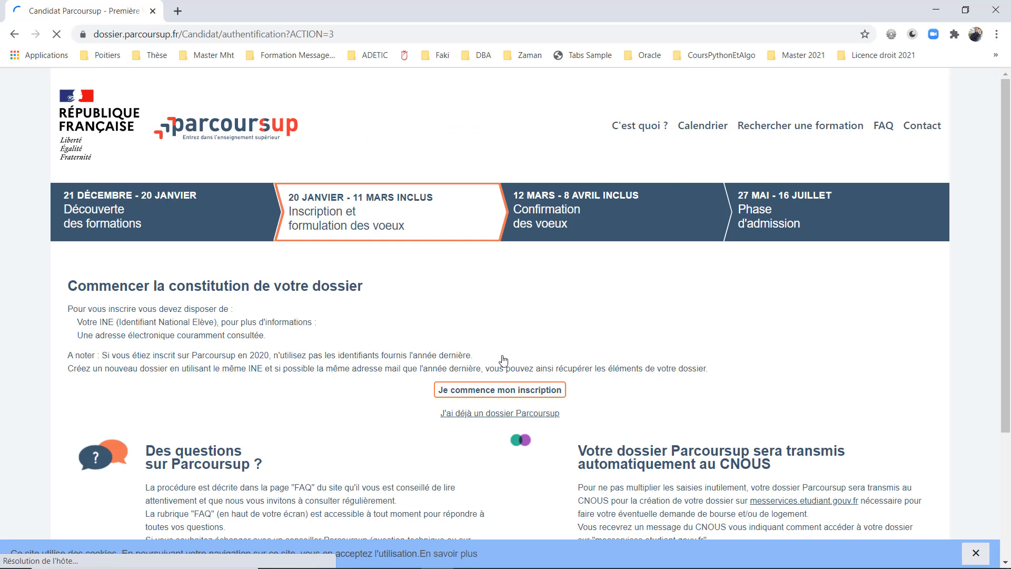
pyautogui.scroll(-2, 391, 399)
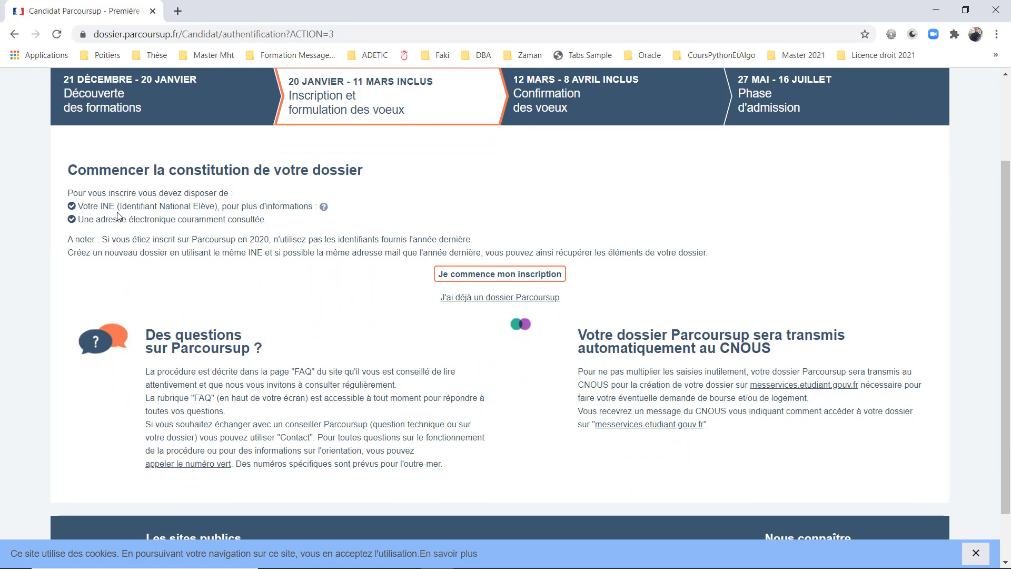
pyautogui.moveTo(103, 208); pyautogui.dragTo(215, 211)
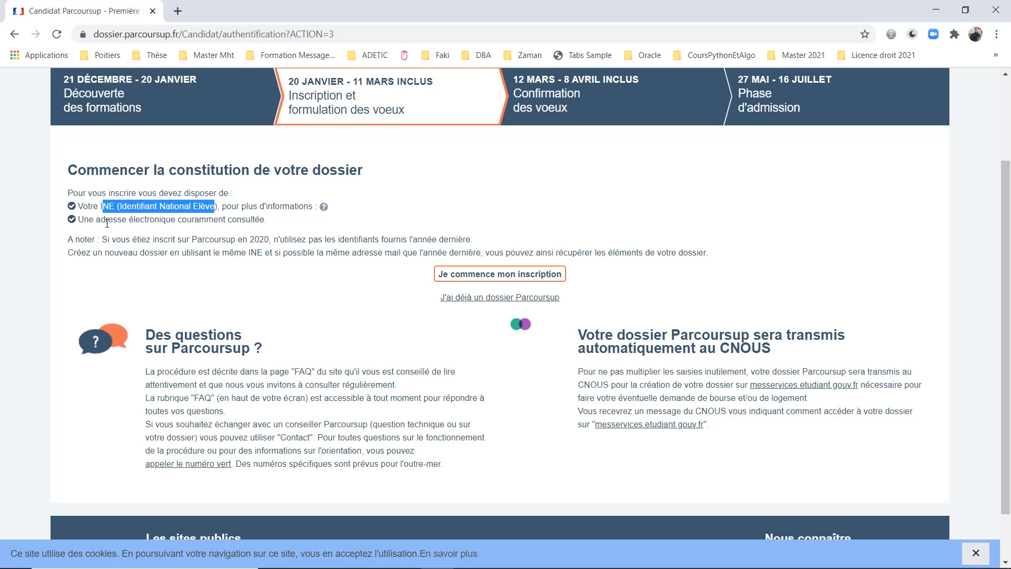
pyautogui.moveTo(105, 221); pyautogui.dragTo(245, 221)
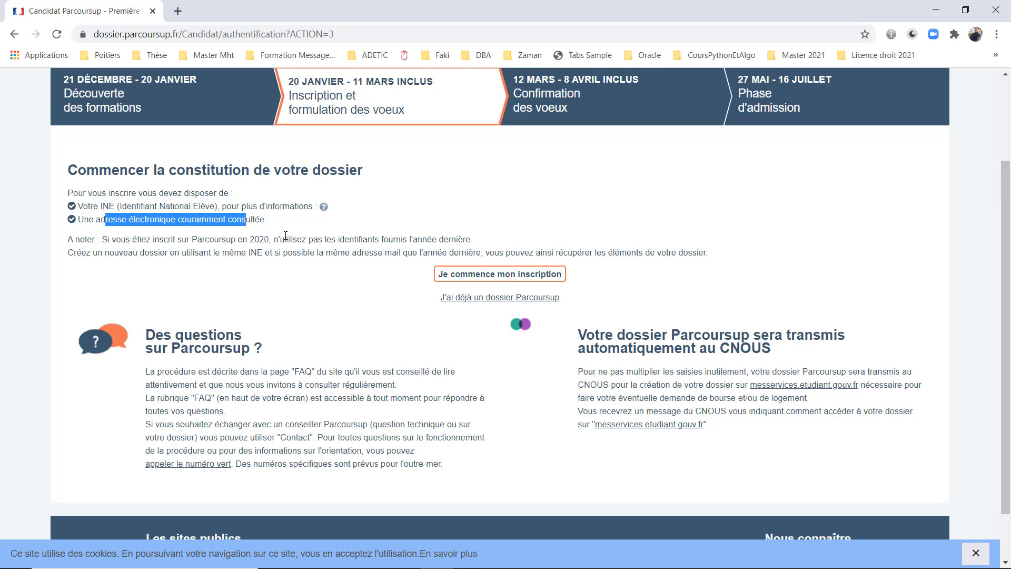
# - Read the INE help, noting the no-INE case, then close it
pyautogui.click(323, 208)
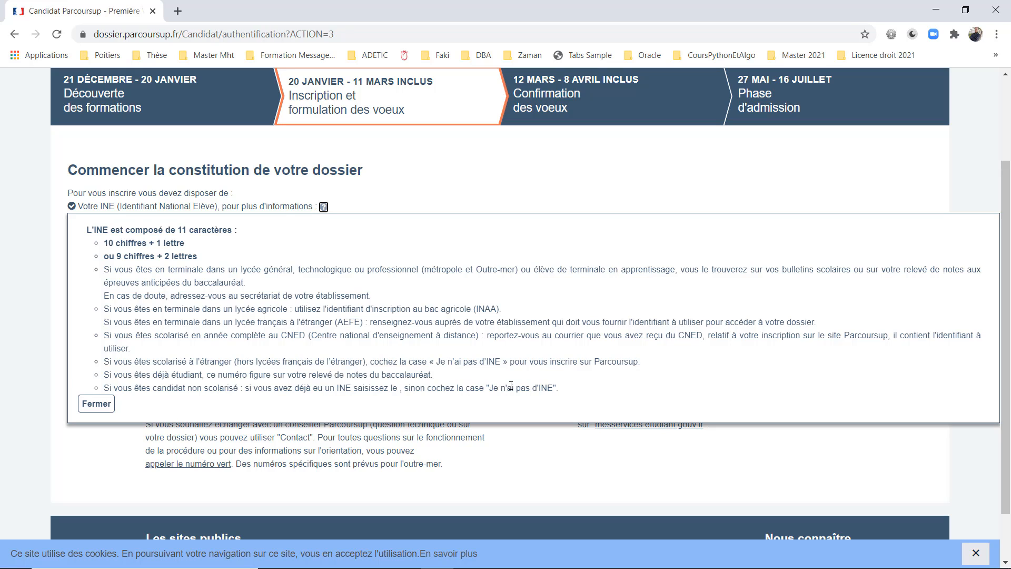
pyautogui.moveTo(498, 384); pyautogui.dragTo(563, 398)
pyautogui.click(339, 189)
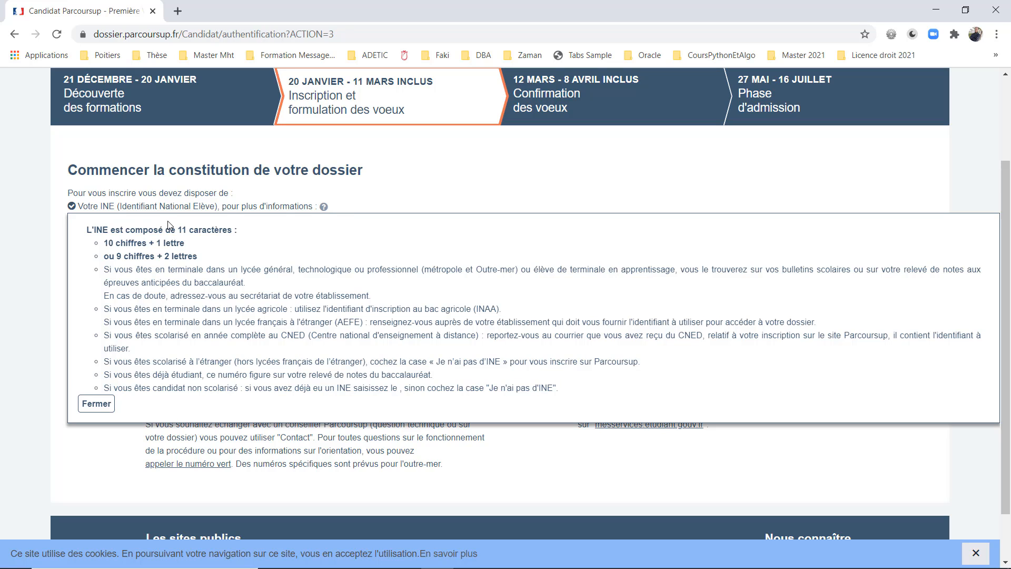
pyautogui.click(323, 208)
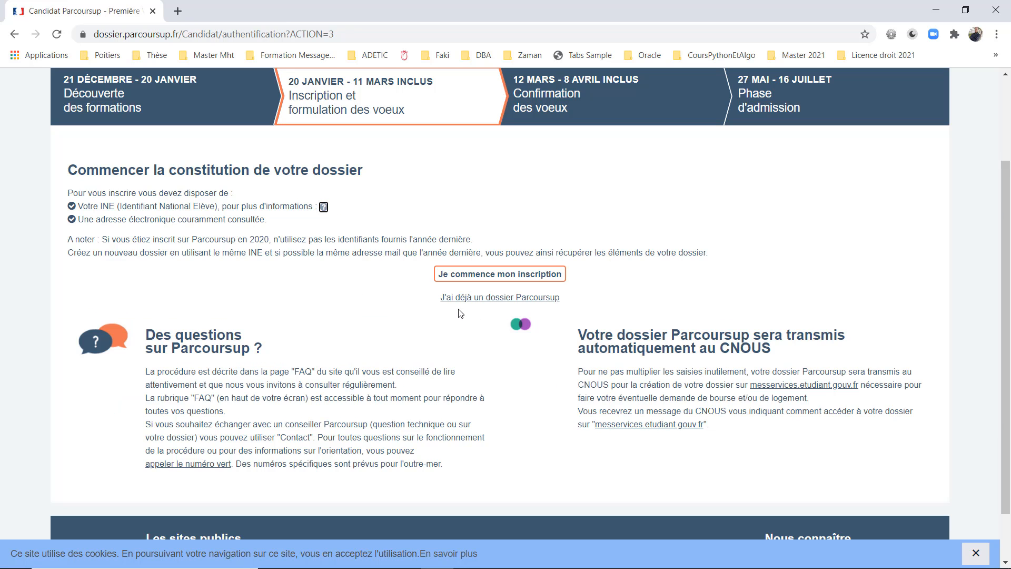
# - Begin the registration, scroll through the charter and tick the legal-notices acknowledgement
pyautogui.click(463, 276)
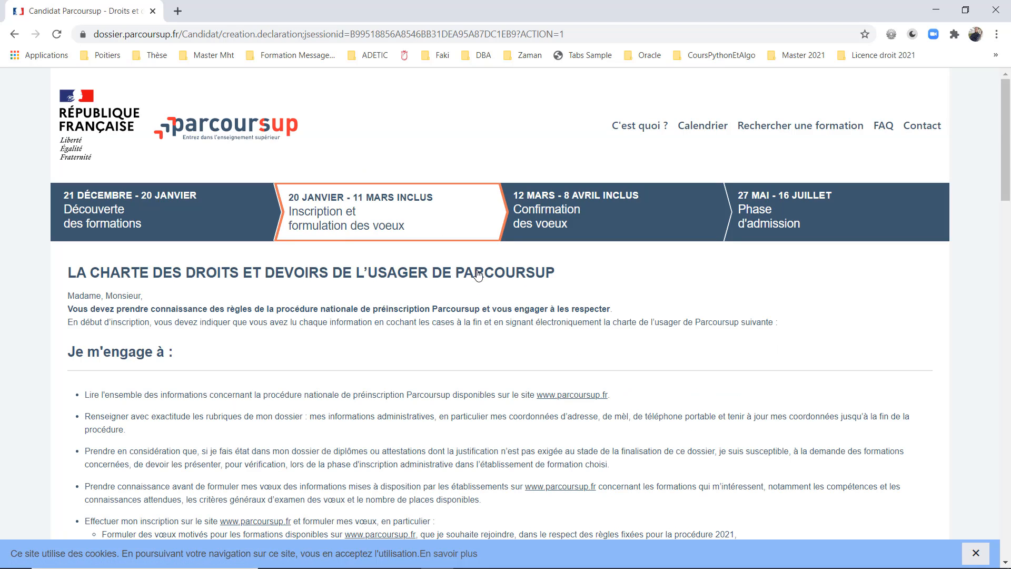
pyautogui.scroll(-2, 421, 390)
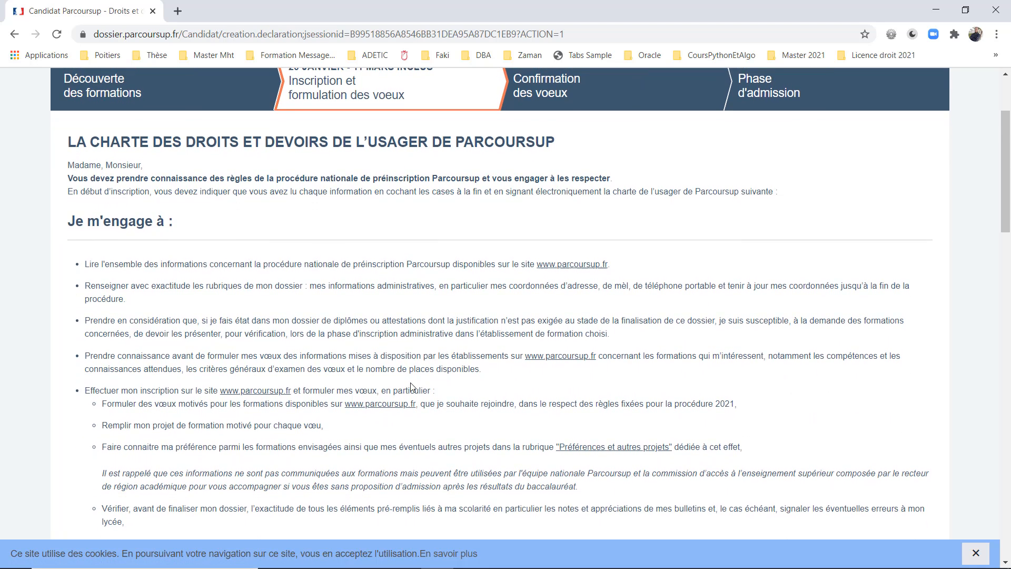
pyautogui.scroll(2, 412, 387)
pyautogui.scroll(-3, 412, 387)
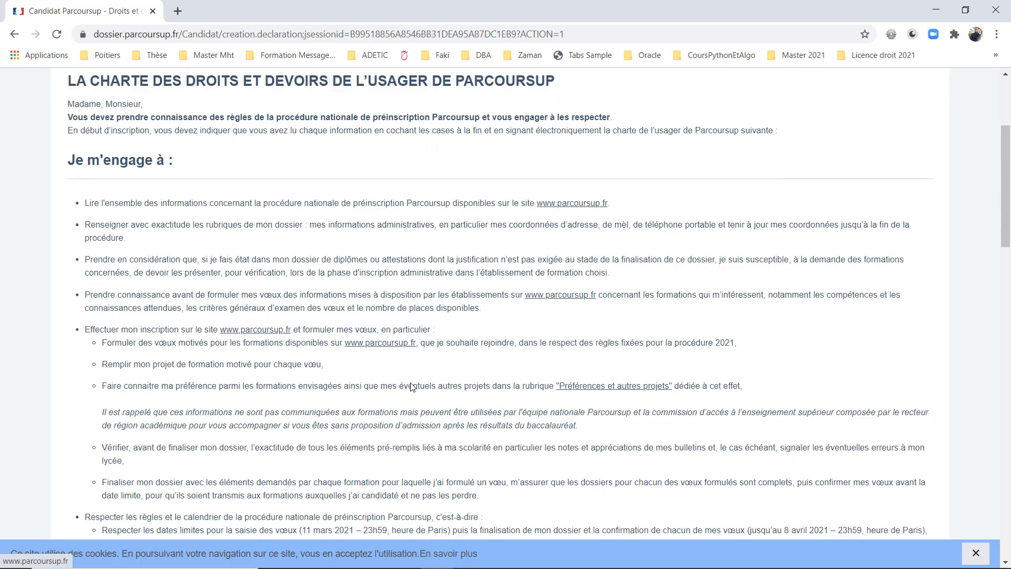
pyautogui.scroll(-1, 412, 387)
pyautogui.scroll(-1, 411, 386)
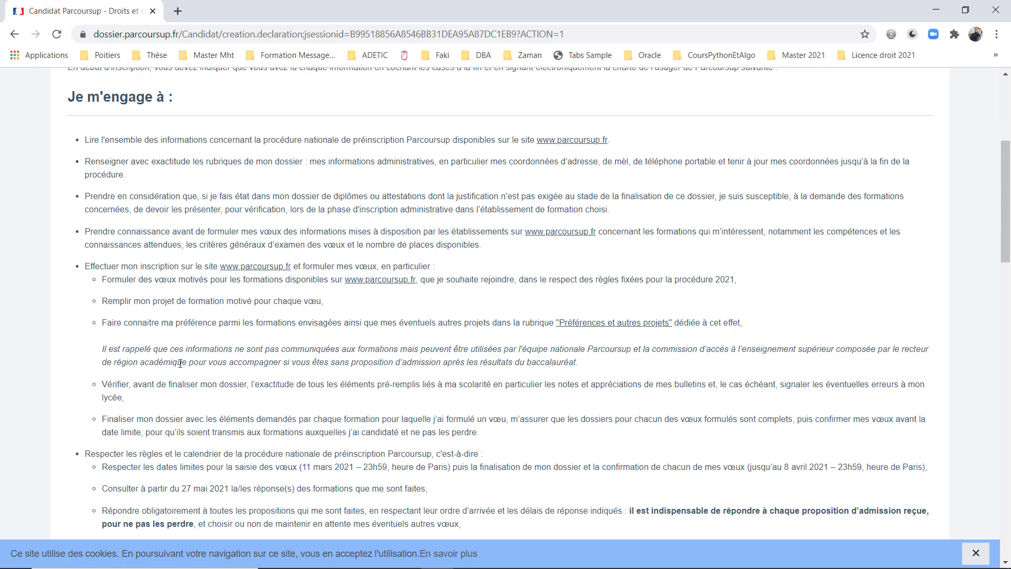
pyautogui.scroll(-5, 204, 421)
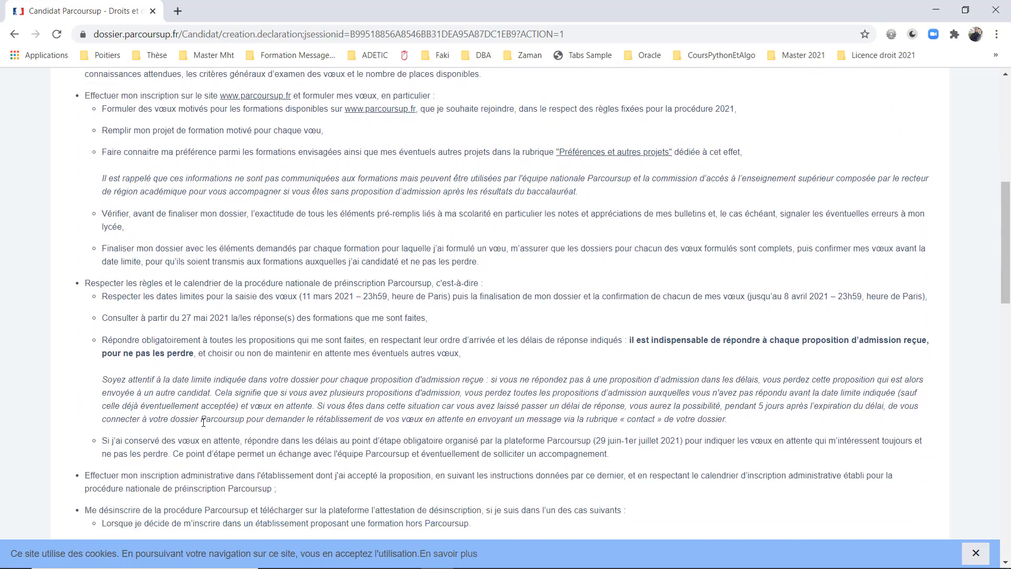
pyautogui.scroll(-6, 203, 422)
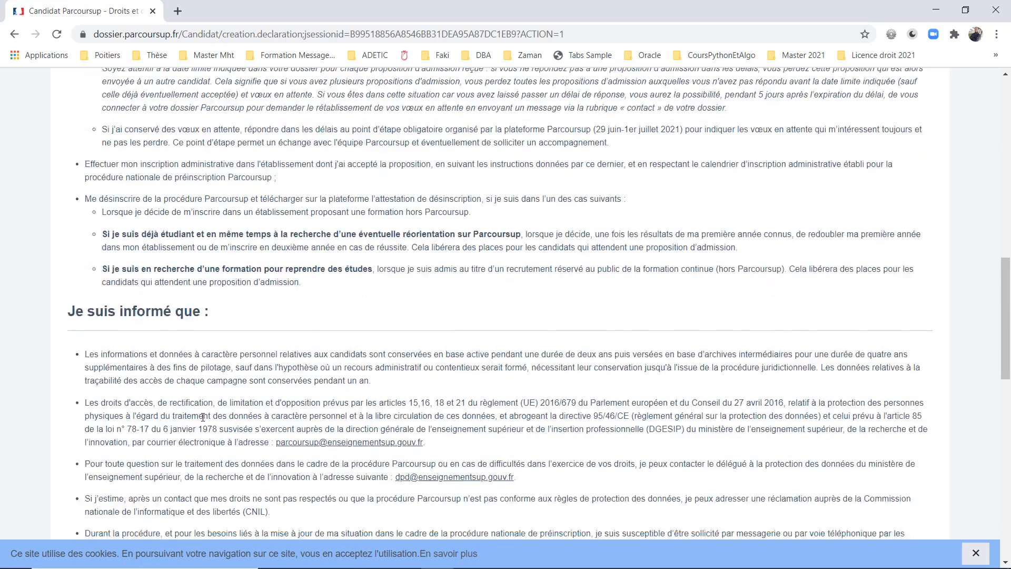
pyautogui.scroll(-6, 203, 417)
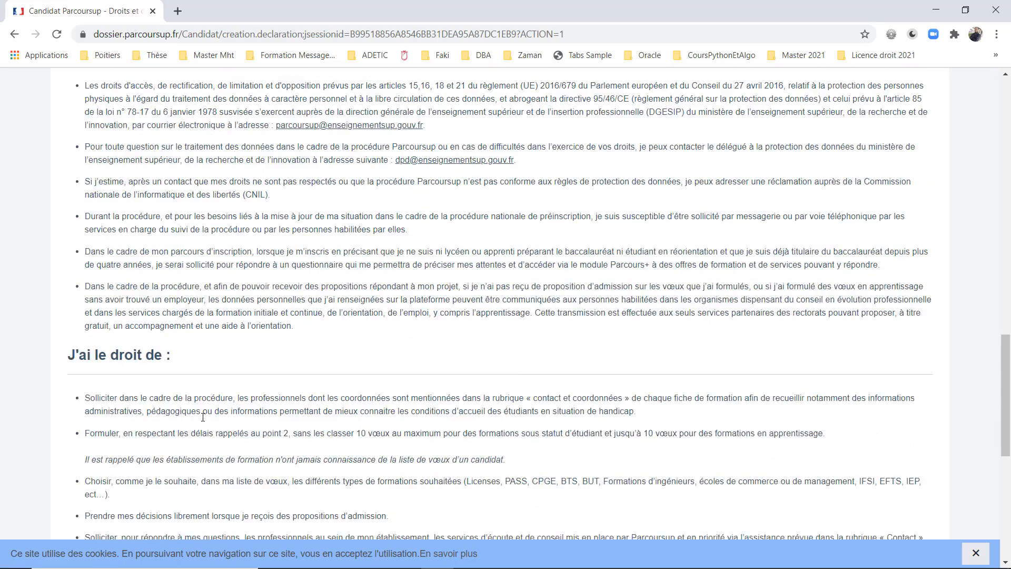
pyautogui.scroll(-3, 203, 417)
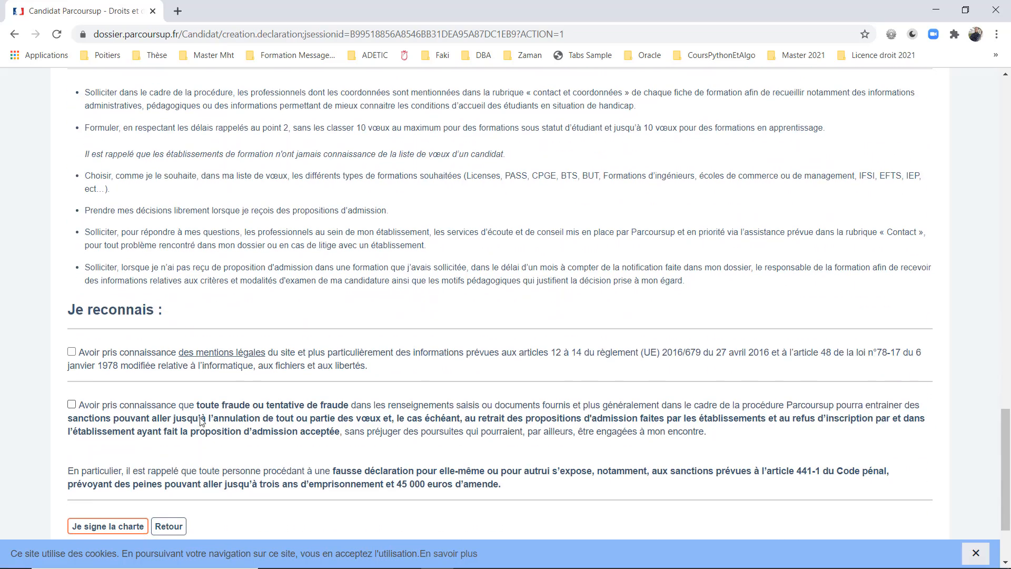
pyautogui.scroll(-2, 195, 452)
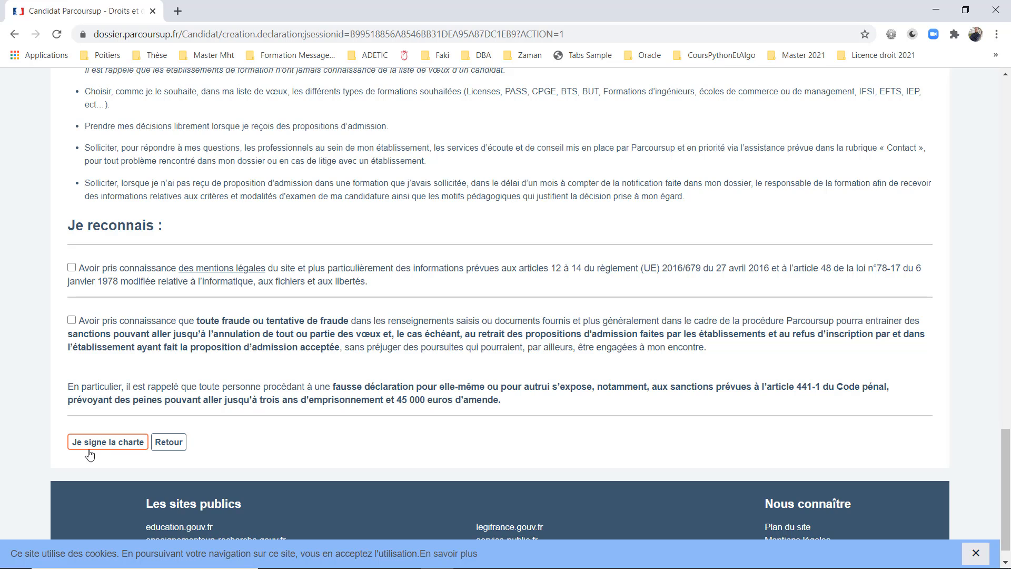
pyautogui.click(72, 268)
# - Sign the charter, enter the birth date in the Identité step and save
pyautogui.click(104, 449)
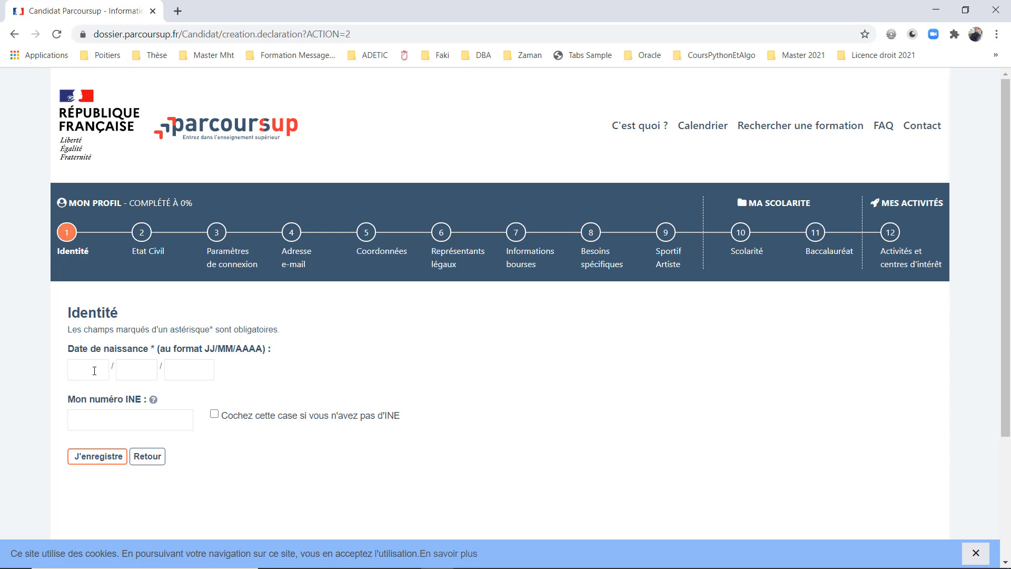
pyautogui.click(95, 371)
pyautogui.click(214, 415)
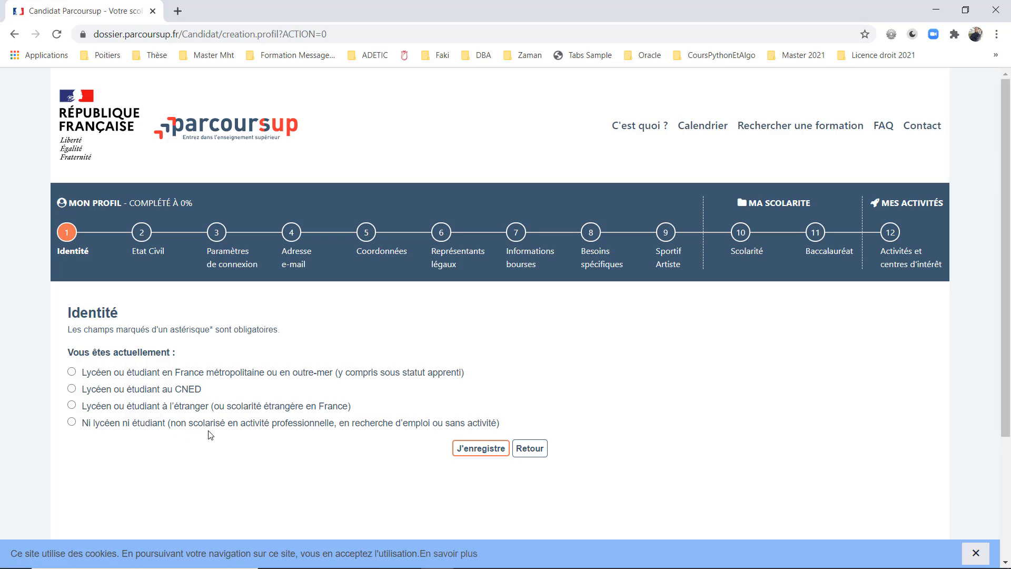
# - Declare current status as a student abroad in higher education, saving each answer
pyautogui.click(118, 409)
pyautogui.click(476, 452)
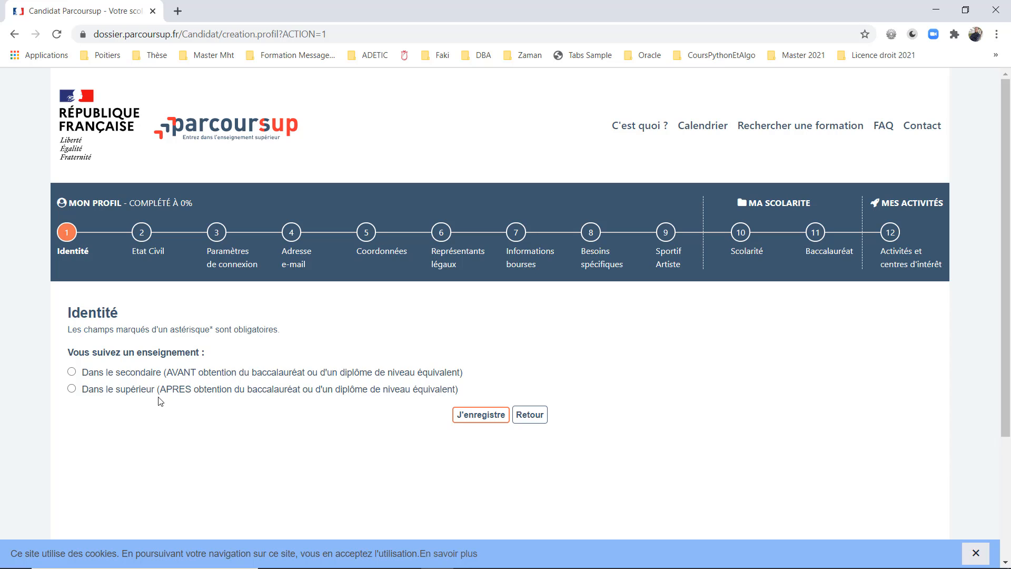
pyautogui.click(127, 393)
pyautogui.click(462, 418)
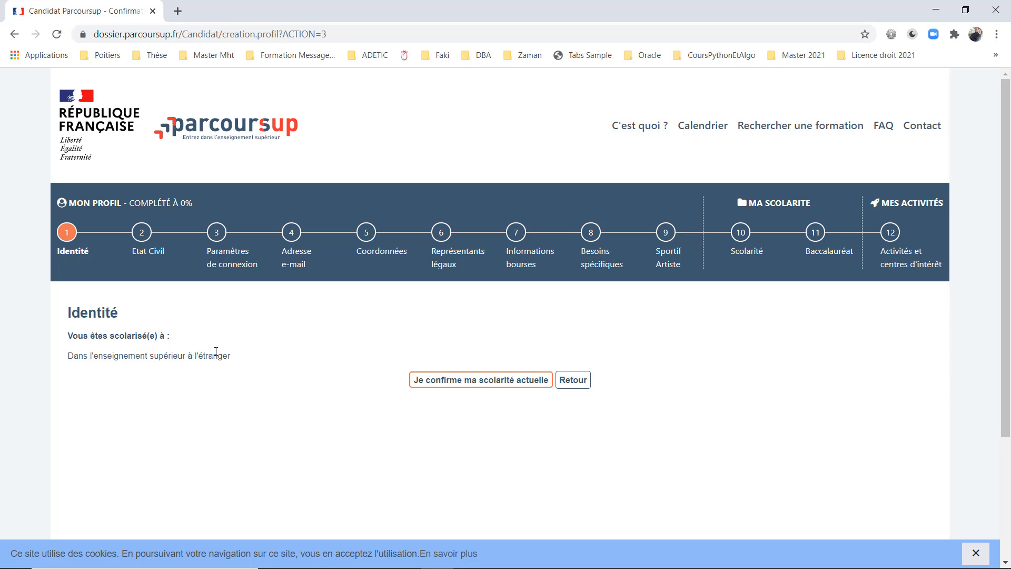
# - Review the confirmed schooling status and go back to change it
pyautogui.moveTo(232, 356); pyautogui.dragTo(70, 363)
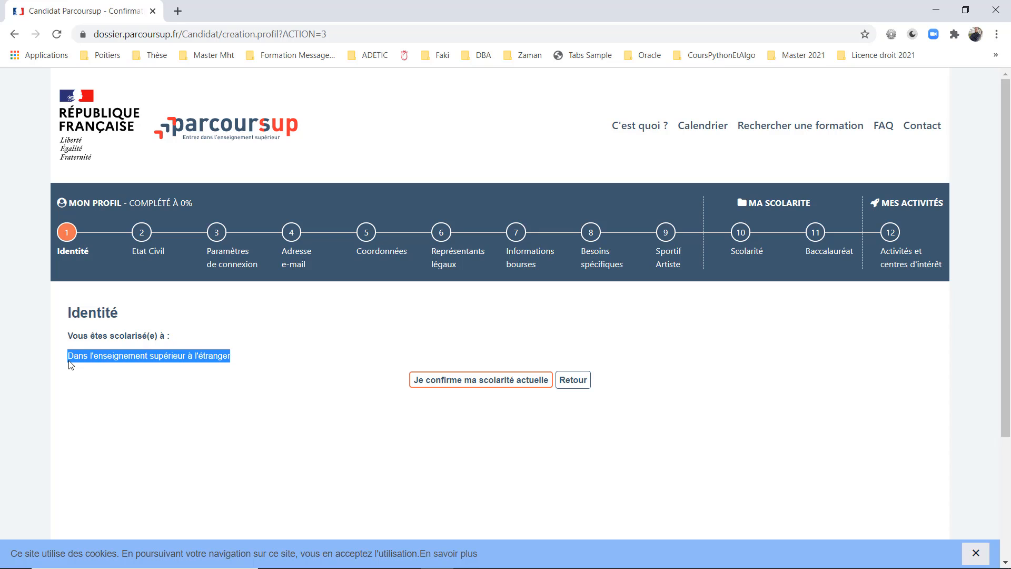
pyautogui.click(71, 364)
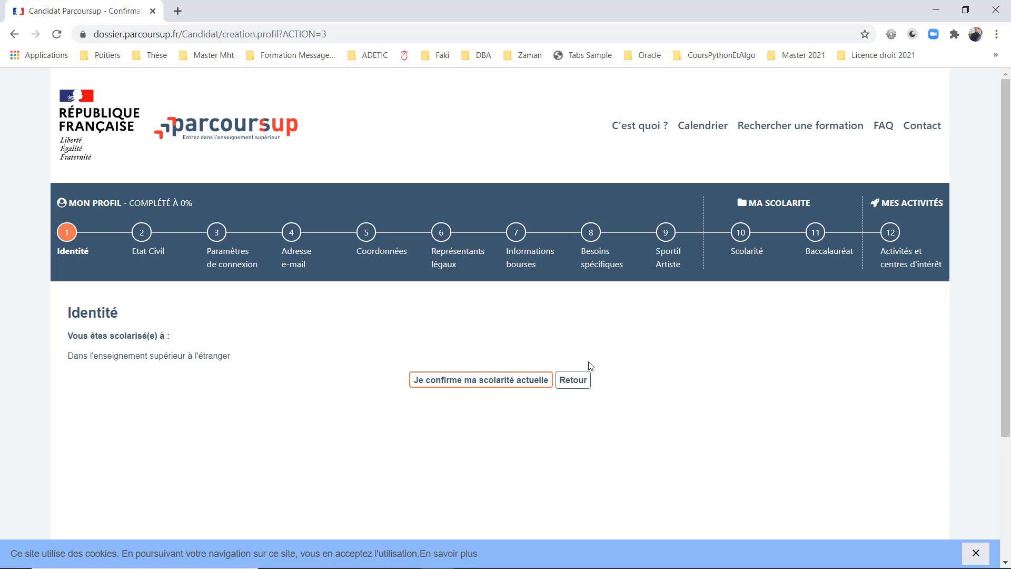
pyautogui.click(572, 379)
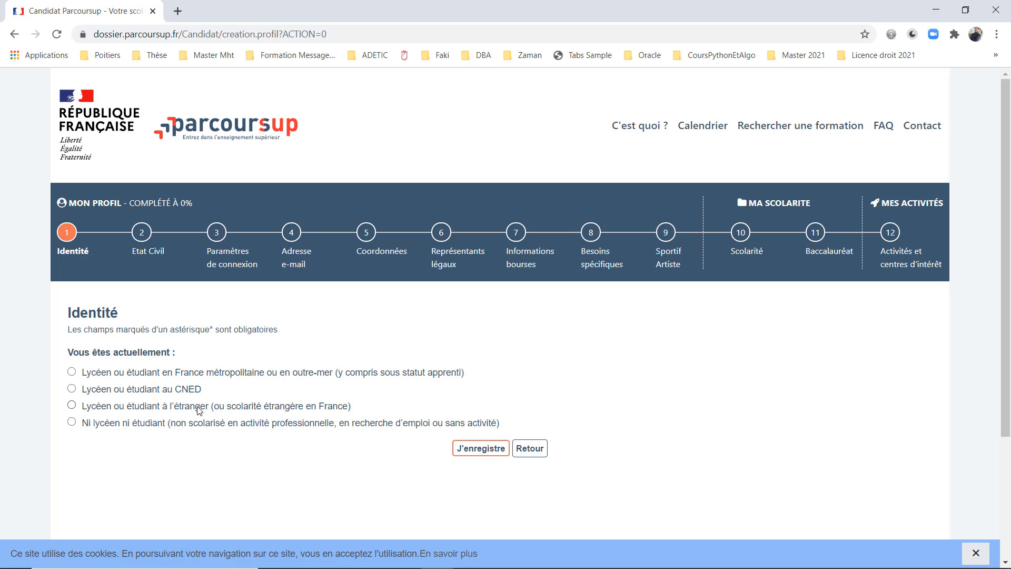
# - Declare current status as studying abroad in secondary education, before the baccalauréat
pyautogui.click(199, 411)
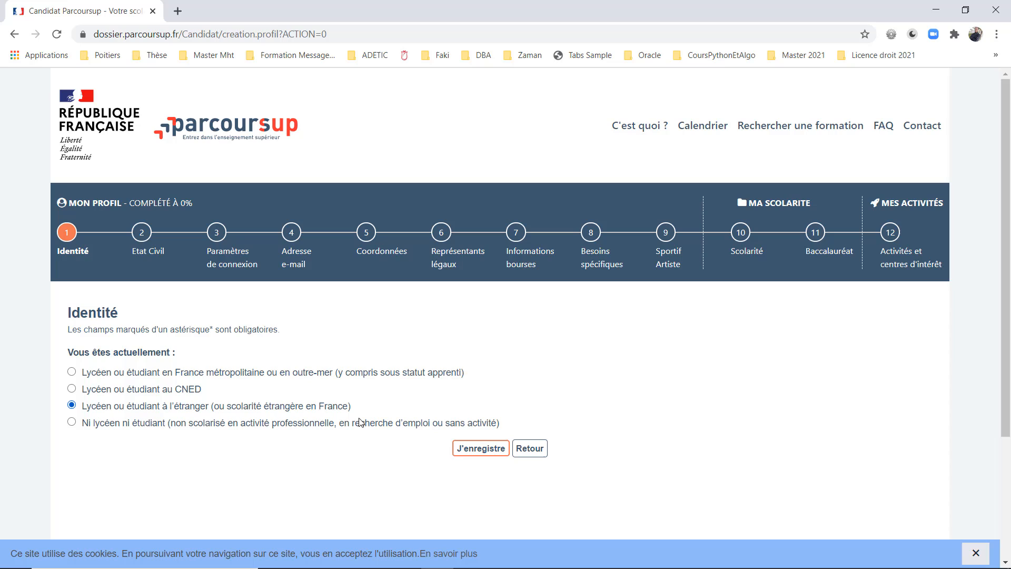
pyautogui.click(472, 449)
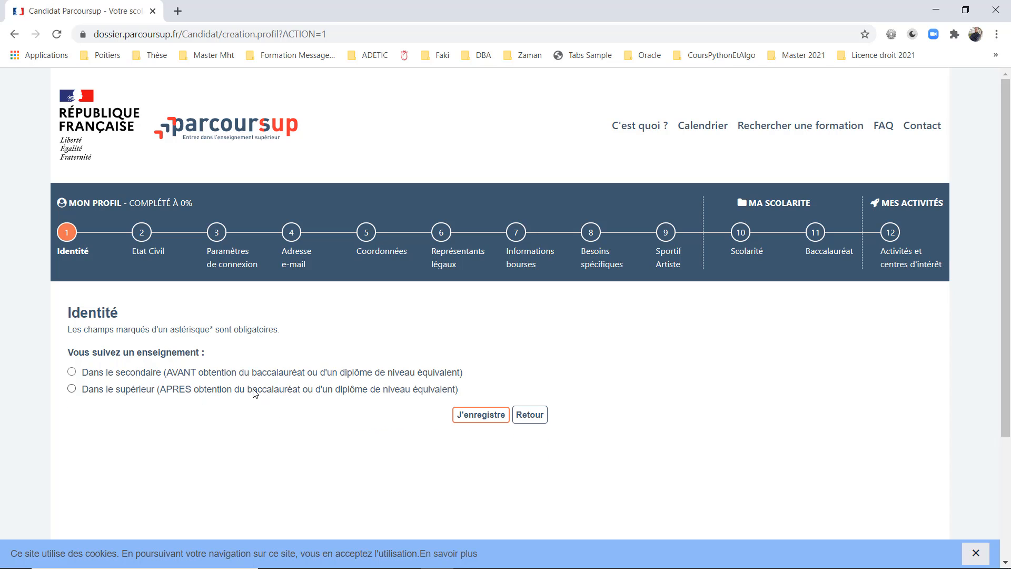
pyautogui.click(241, 374)
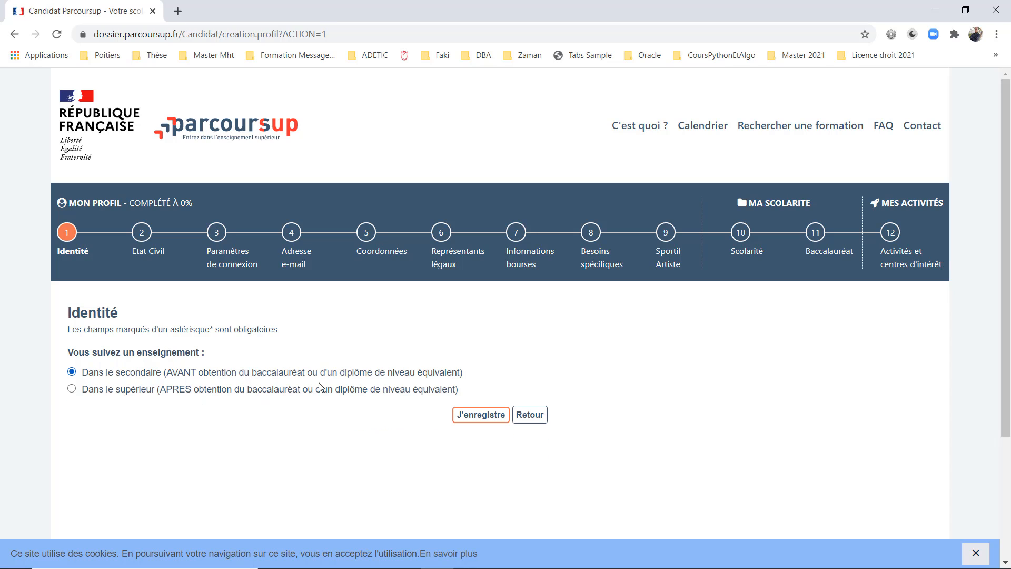
pyautogui.click(479, 418)
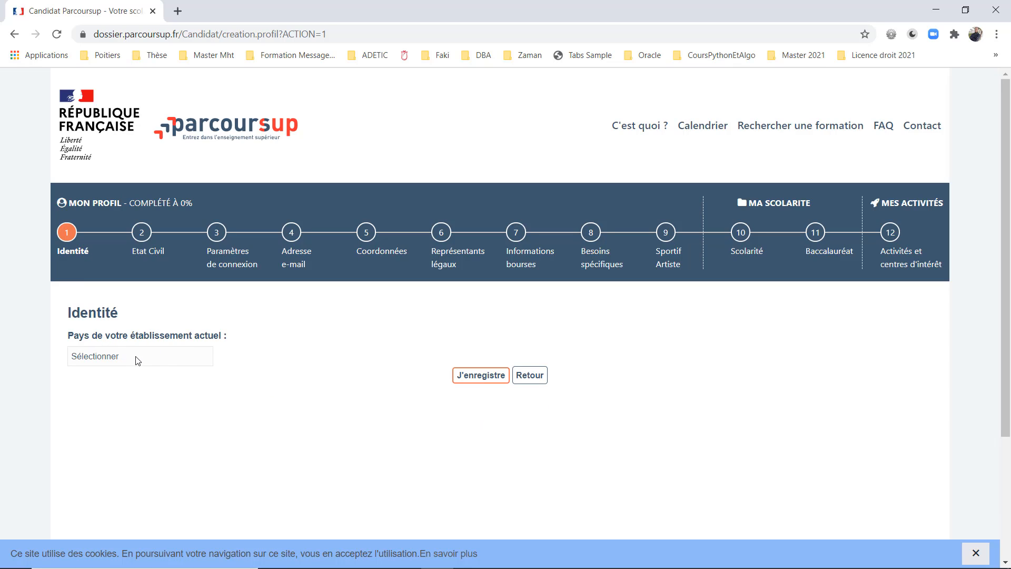
# - Set the school's country to Tchad and choose 'Autre établissement (système scolaire local)'
pyautogui.click(156, 363)
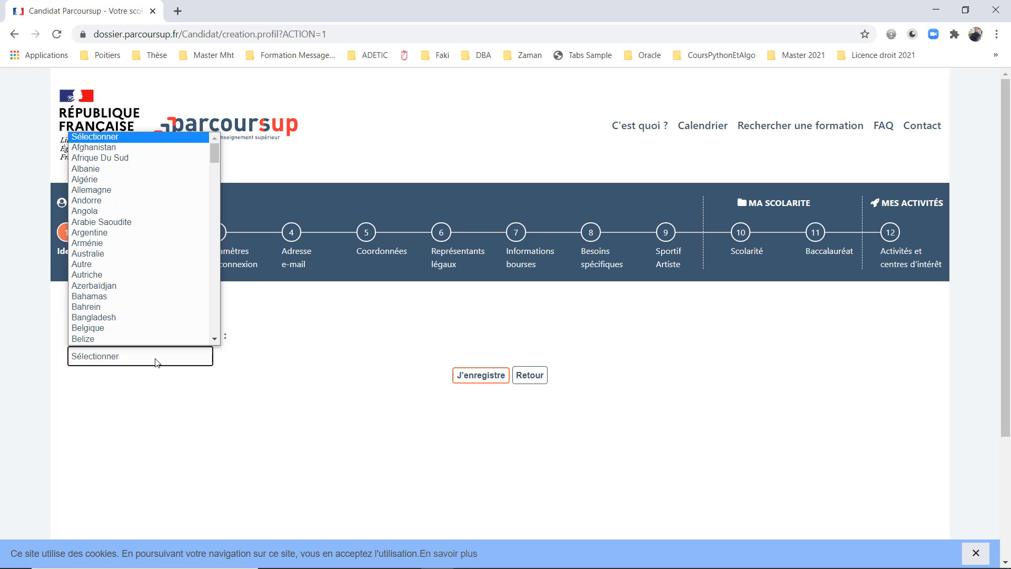
pyautogui.write('tc')
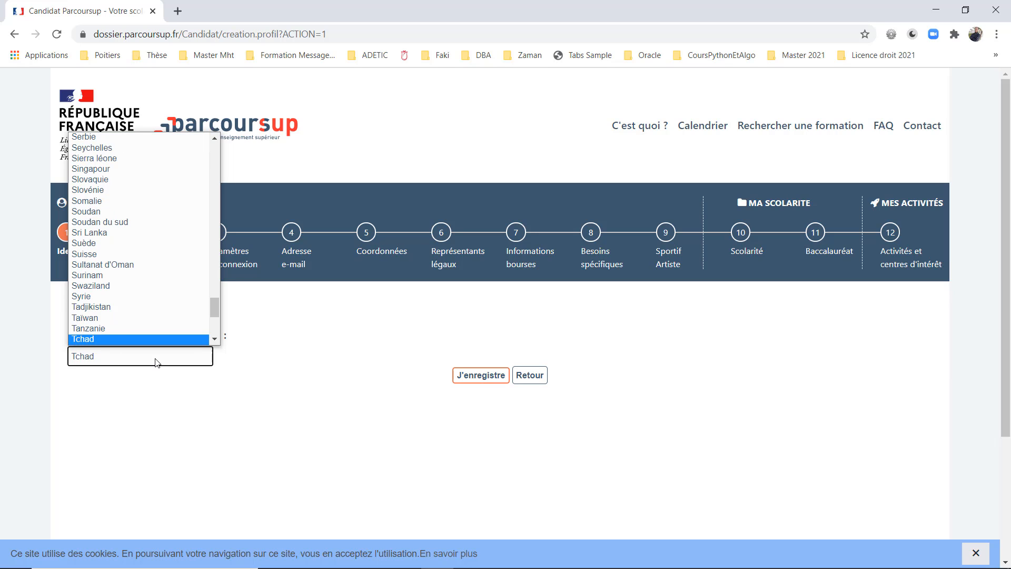
pyautogui.press('Return')
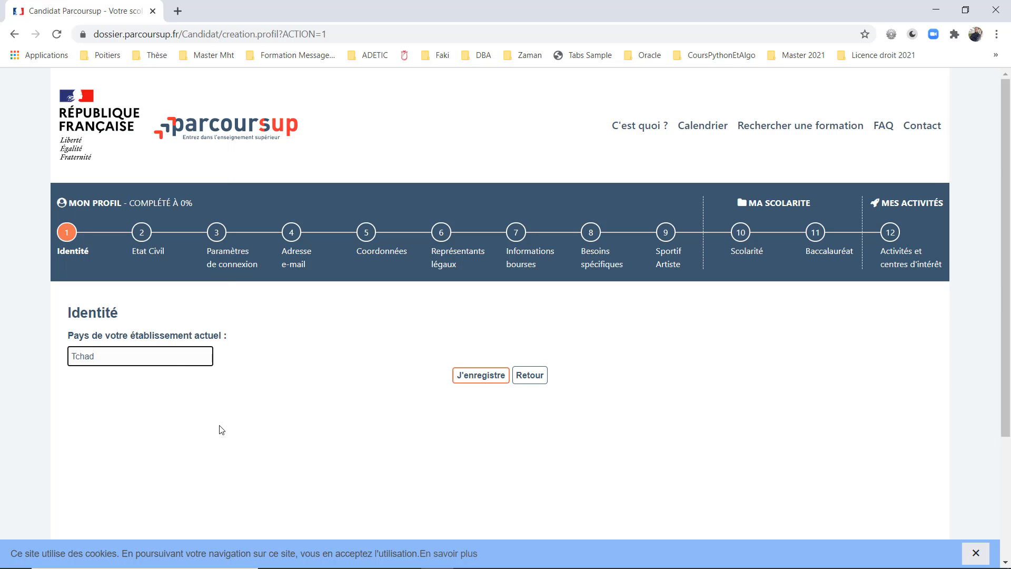
pyautogui.click(482, 382)
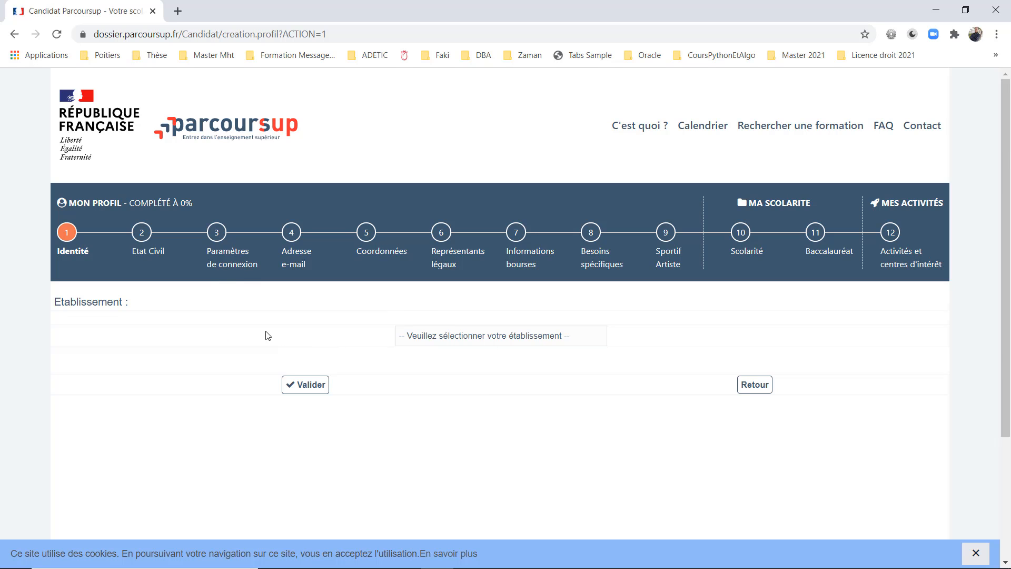
pyautogui.click(541, 338)
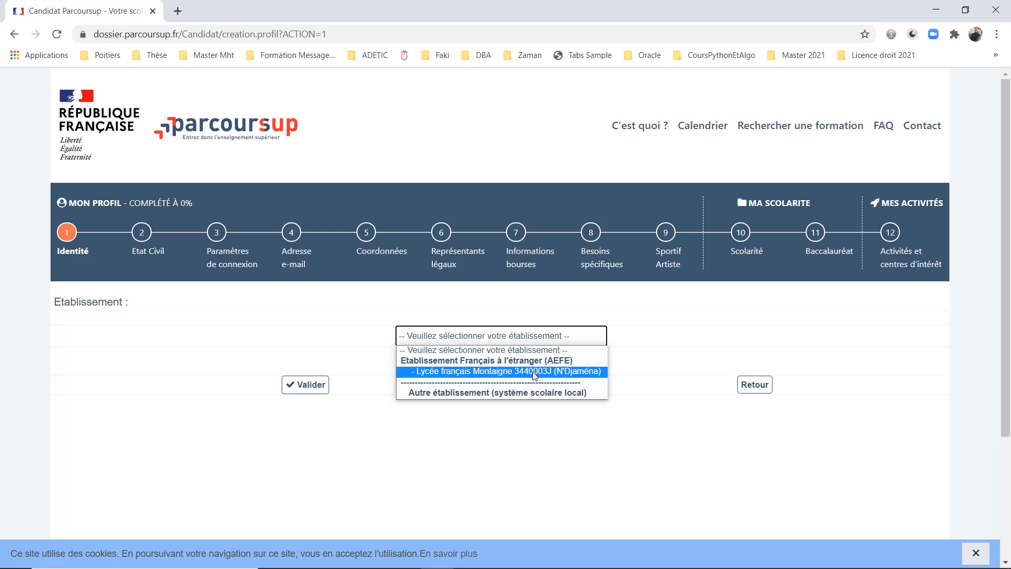
pyautogui.click(513, 395)
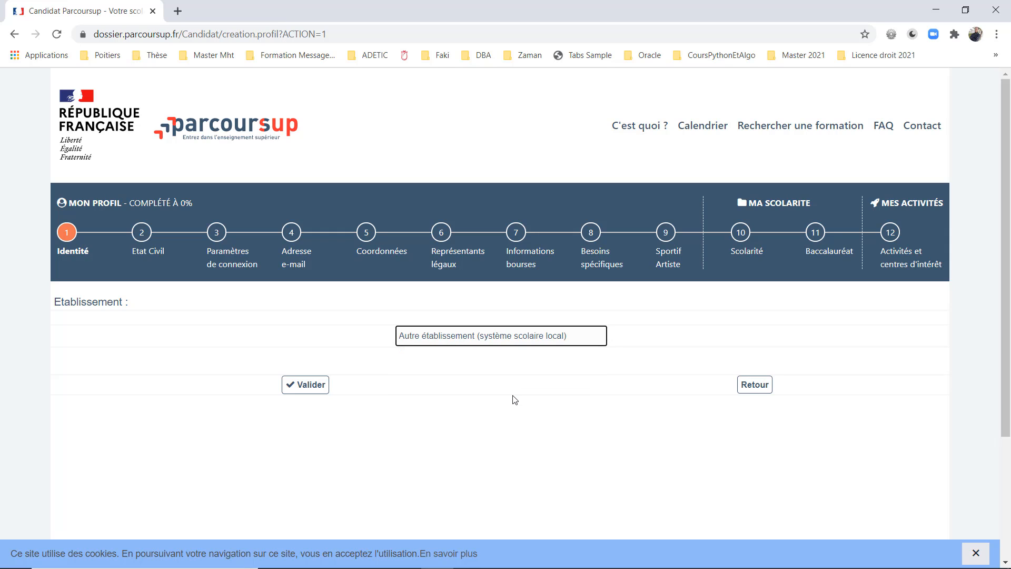
pyautogui.click(316, 385)
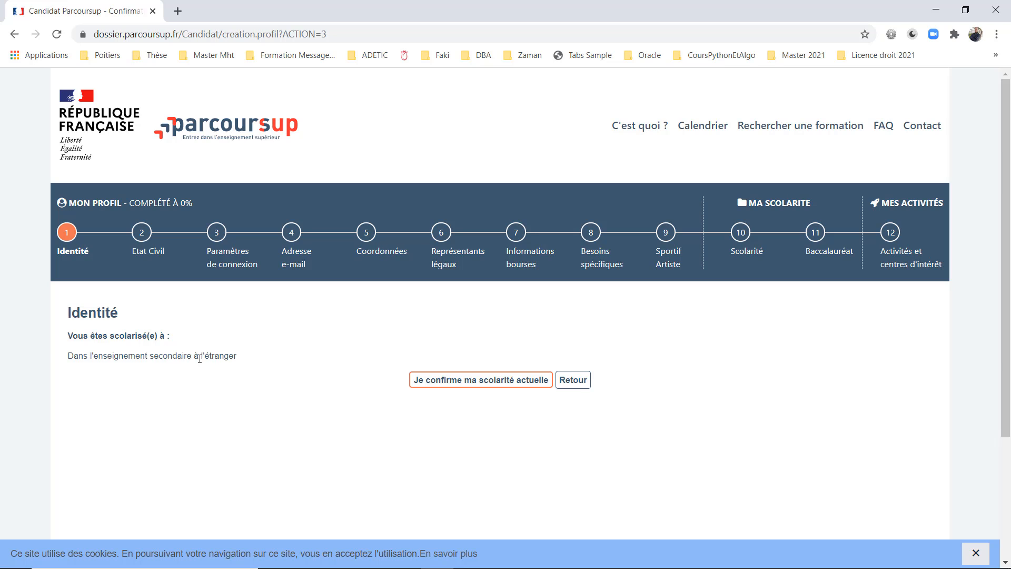
# - Confirm schooling abroad and save the first identity entry: civility M., the family name and first name
pyautogui.click(481, 382)
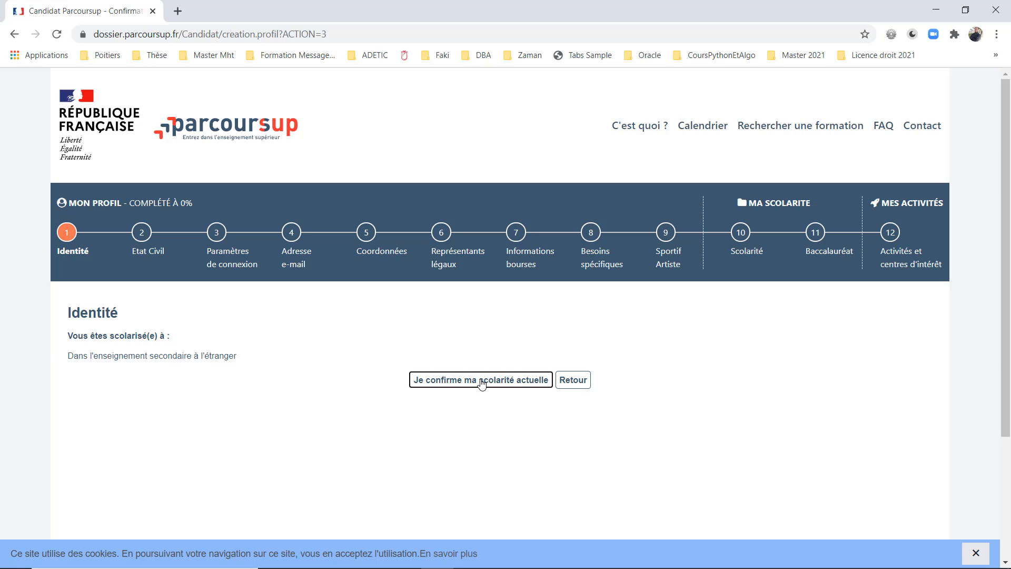
pyautogui.scroll(-3, 397, 425)
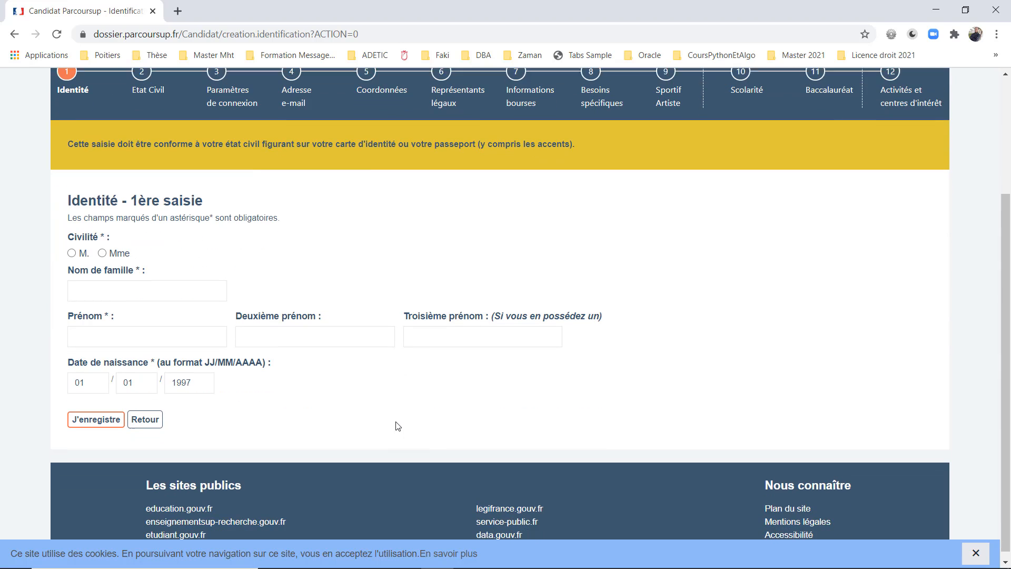
pyautogui.click(71, 245)
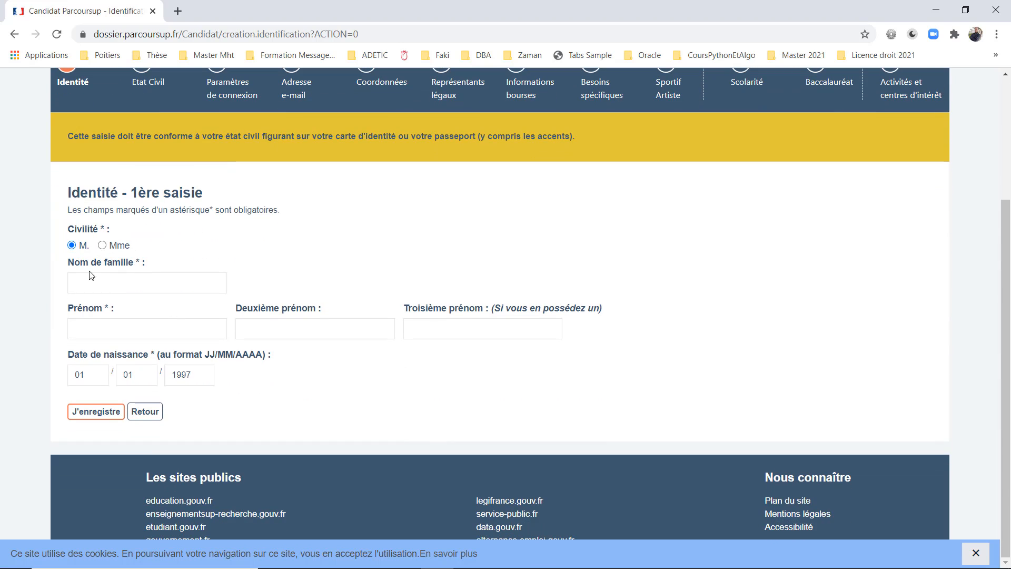
pyautogui.click(99, 281)
pyautogui.press('Tab')
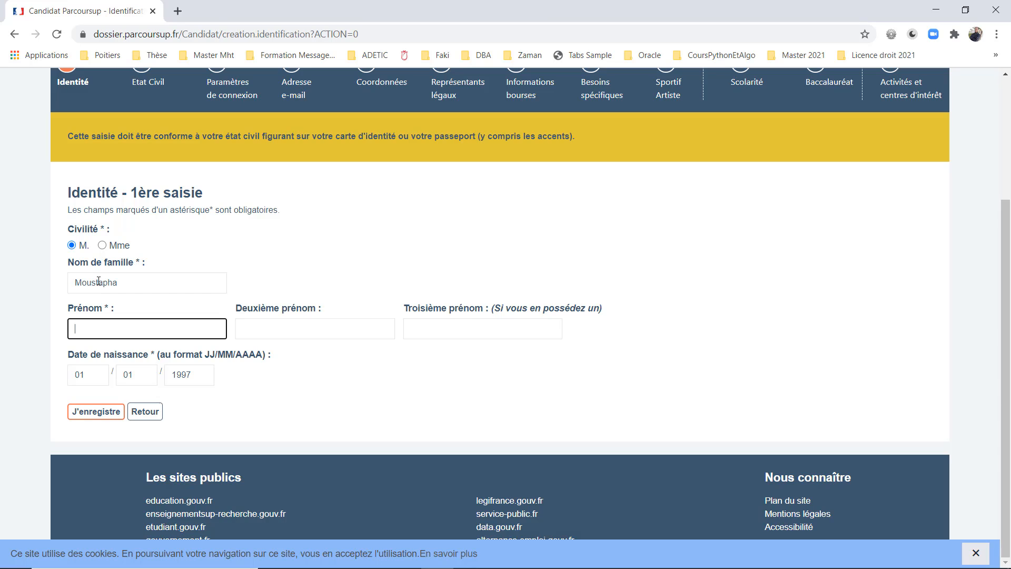
pyautogui.press('Tab')
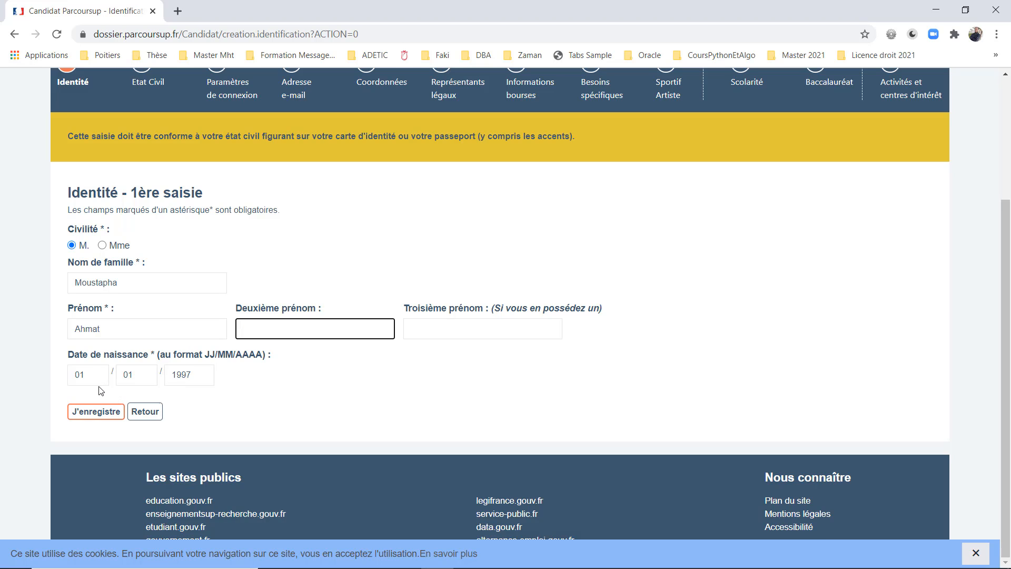
pyautogui.click(90, 412)
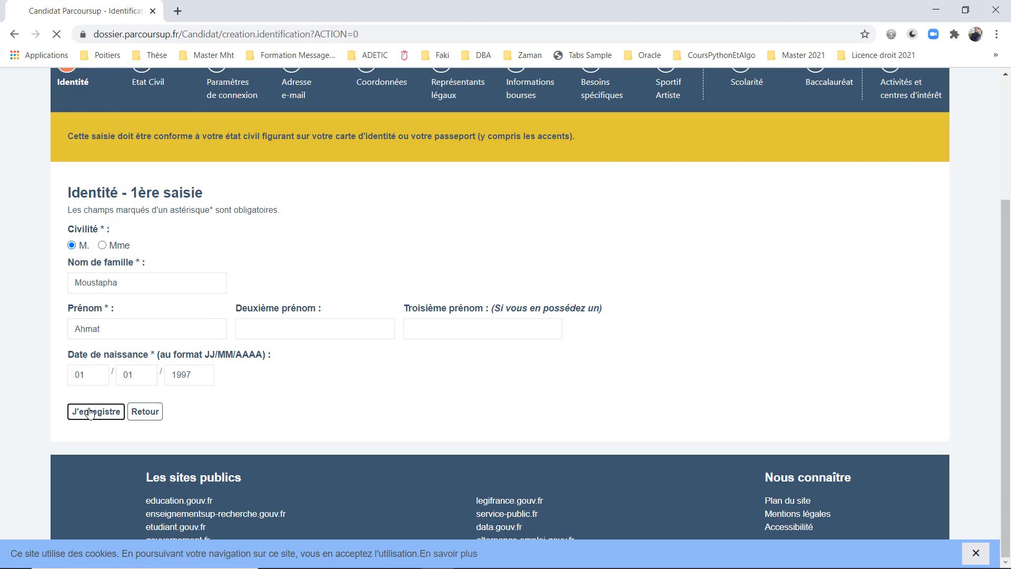
pyautogui.scroll(-2, 205, 385)
pyautogui.scroll(-2, 205, 384)
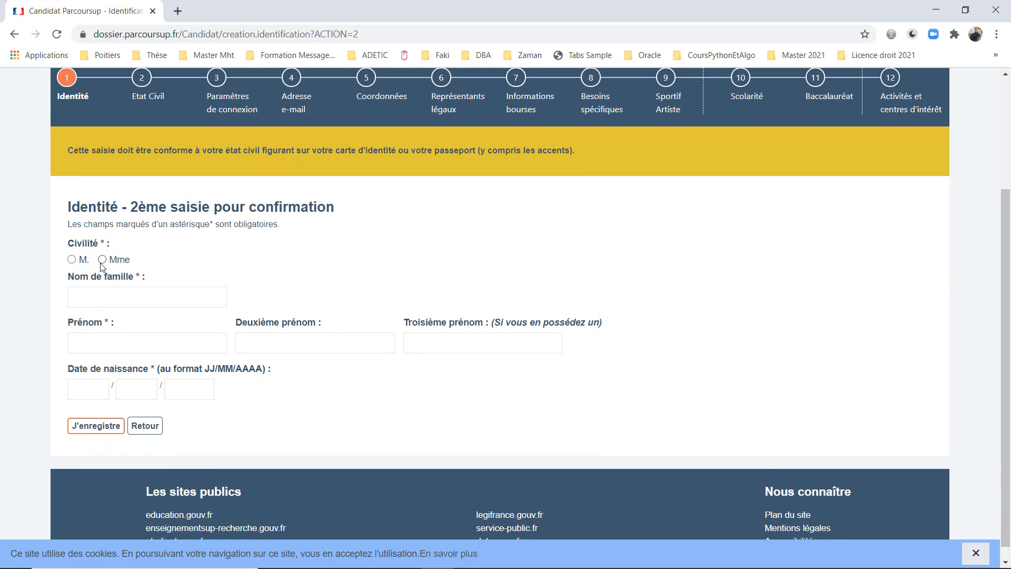
# - In the second entry, re-enter civility M., family name, first name and the birth date
pyautogui.click(72, 259)
pyautogui.click(105, 294)
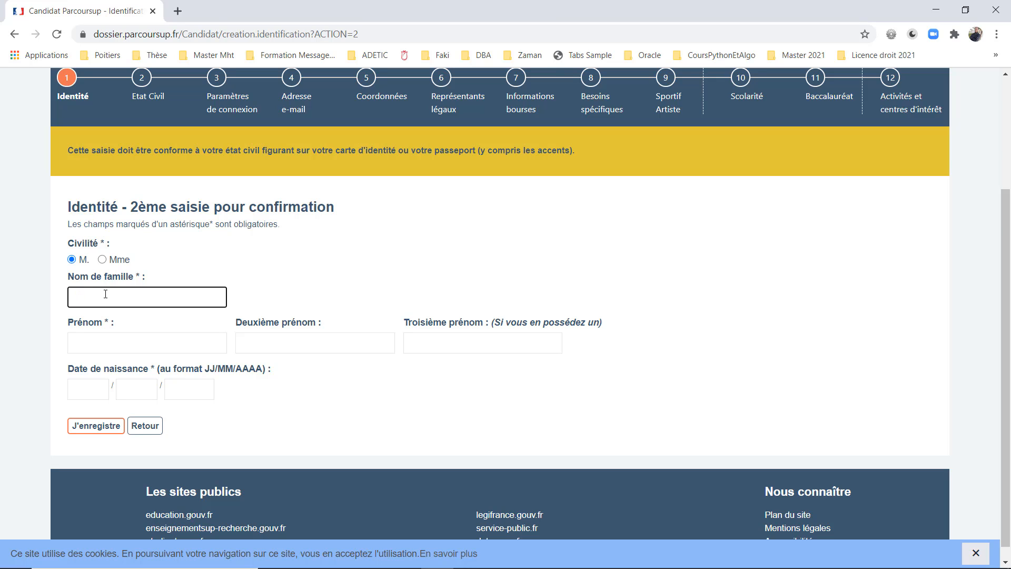
pyautogui.press('Tab')
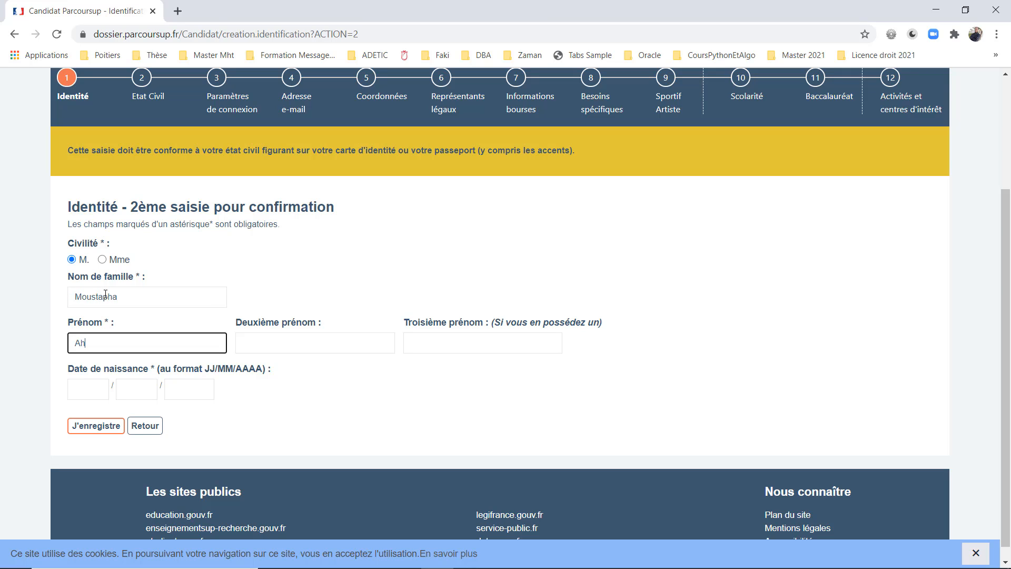
pyautogui.click(94, 391)
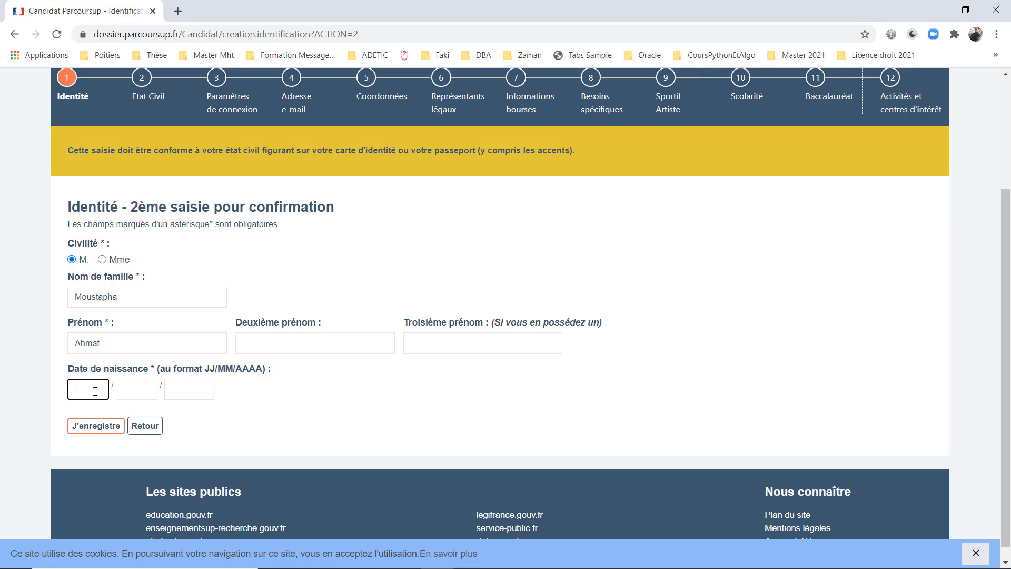
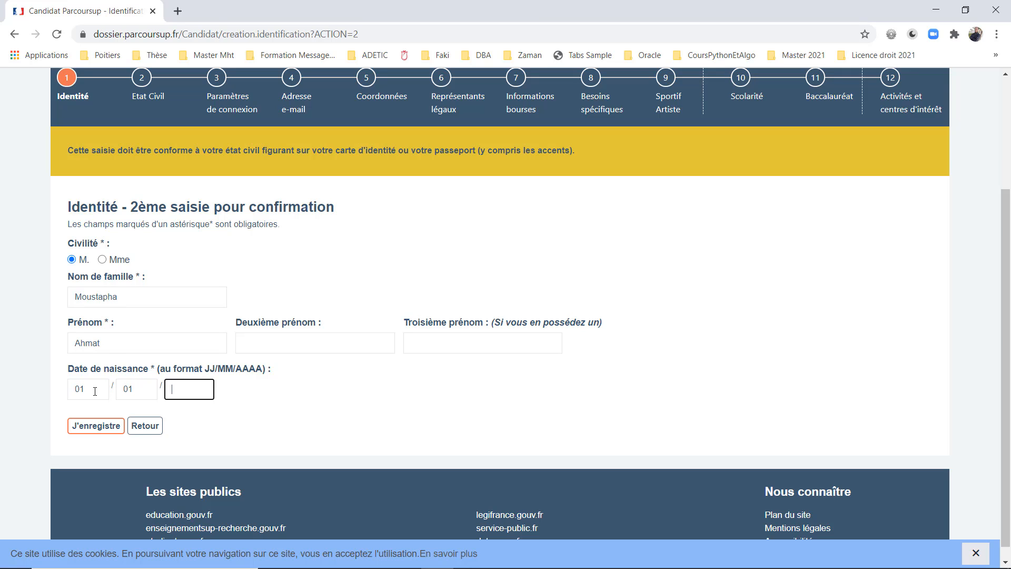
# - Submit the identity, then set birth country Tchad and birth commune Batha
pyautogui.click(85, 433)
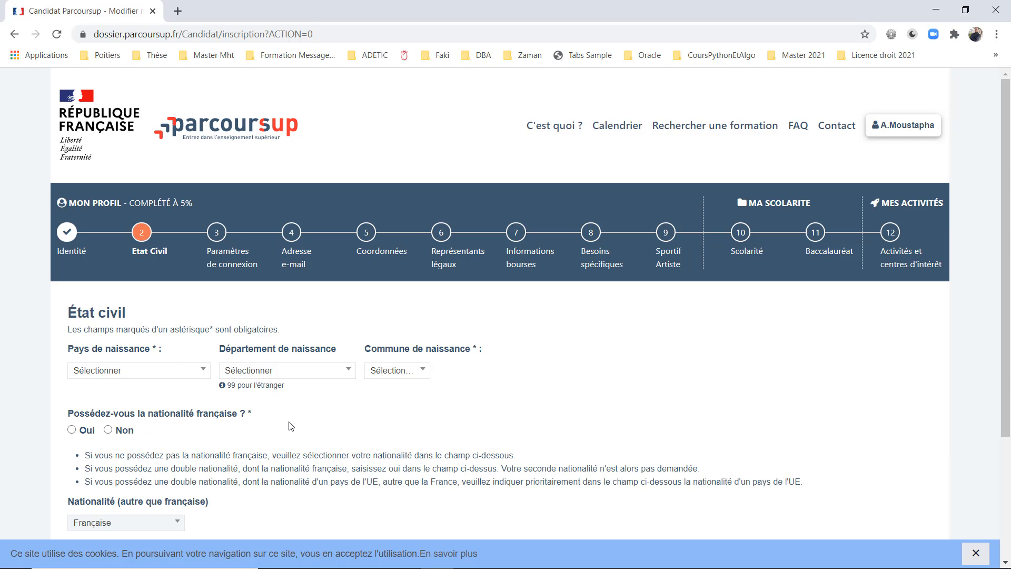
pyautogui.scroll(-2, 290, 425)
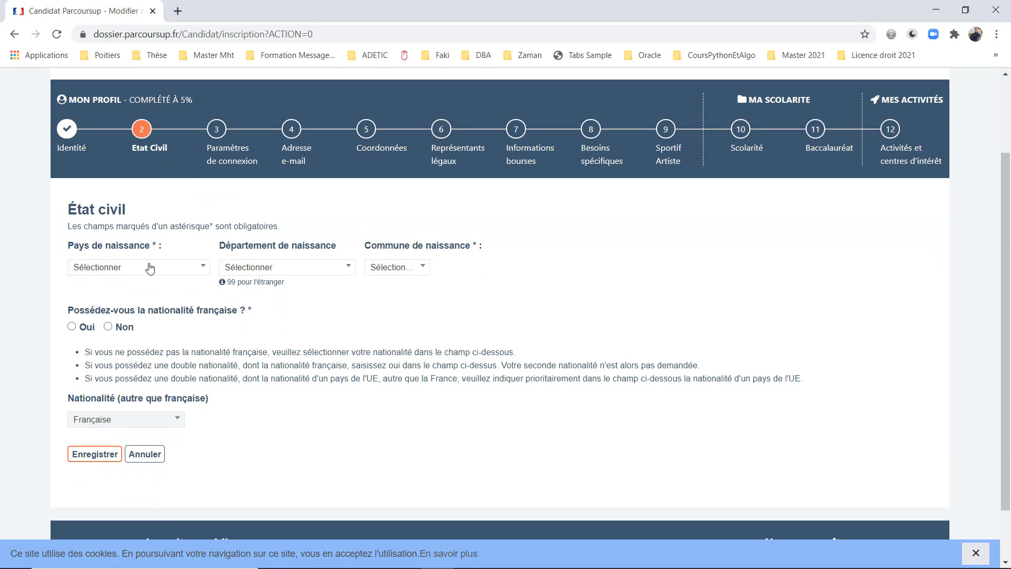
pyautogui.click(150, 268)
pyautogui.write('t')
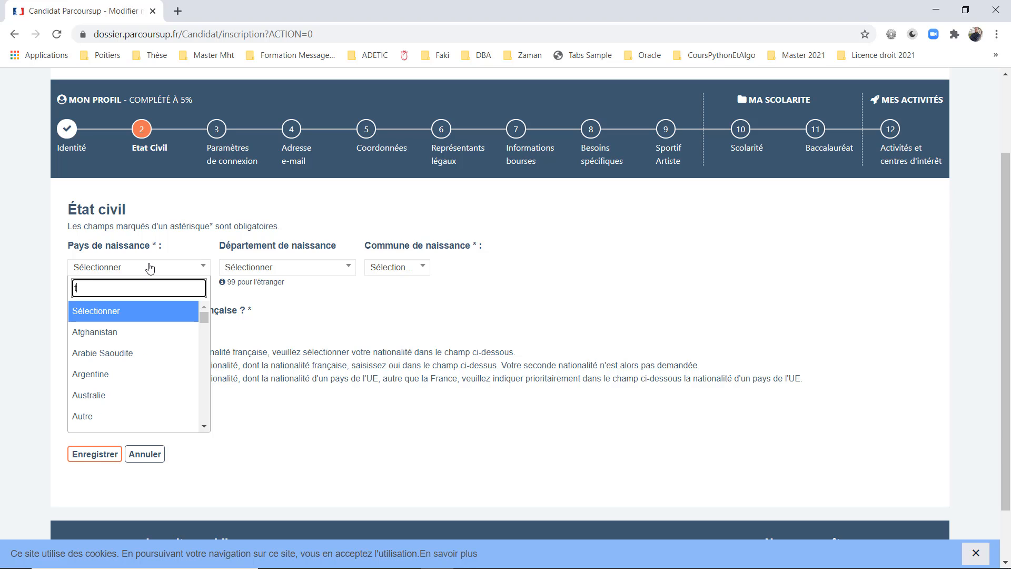
pyautogui.write('chad')
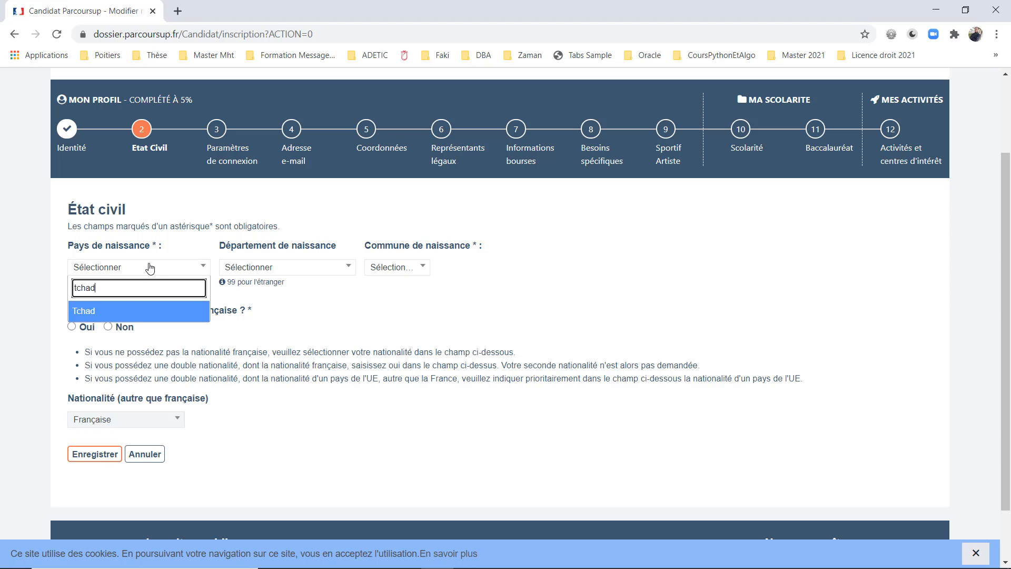
pyautogui.click(177, 311)
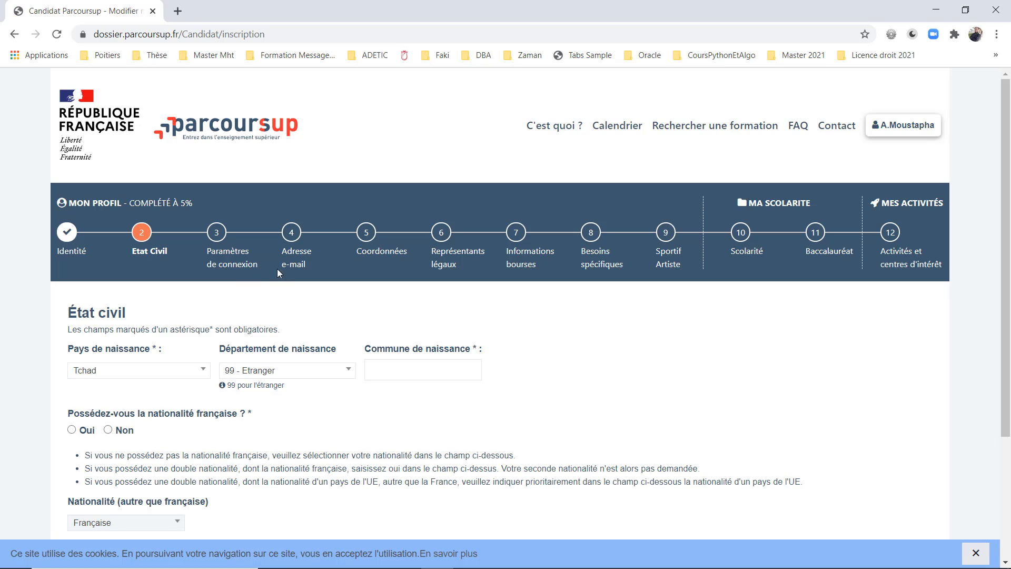
pyautogui.click(428, 372)
pyautogui.write('Batha')
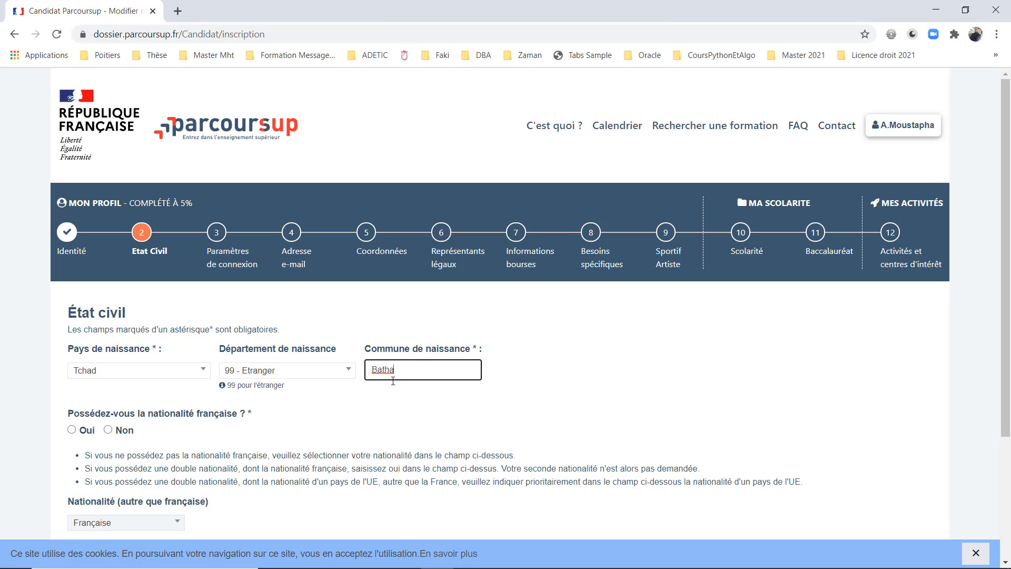
# - Answer Non to French nationality and save the État civil details
pyautogui.scroll(-2, 65, 438)
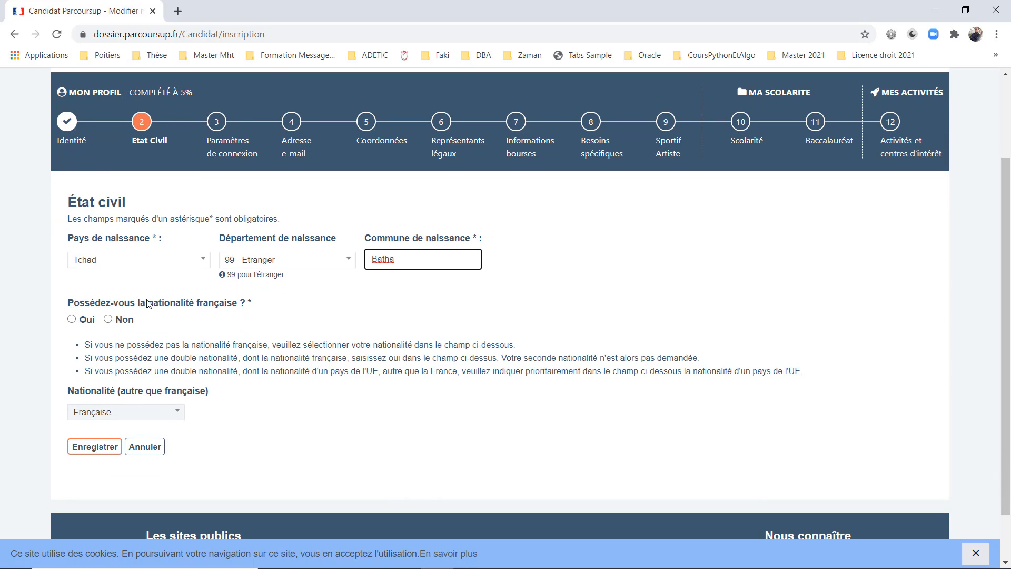
pyautogui.click(110, 321)
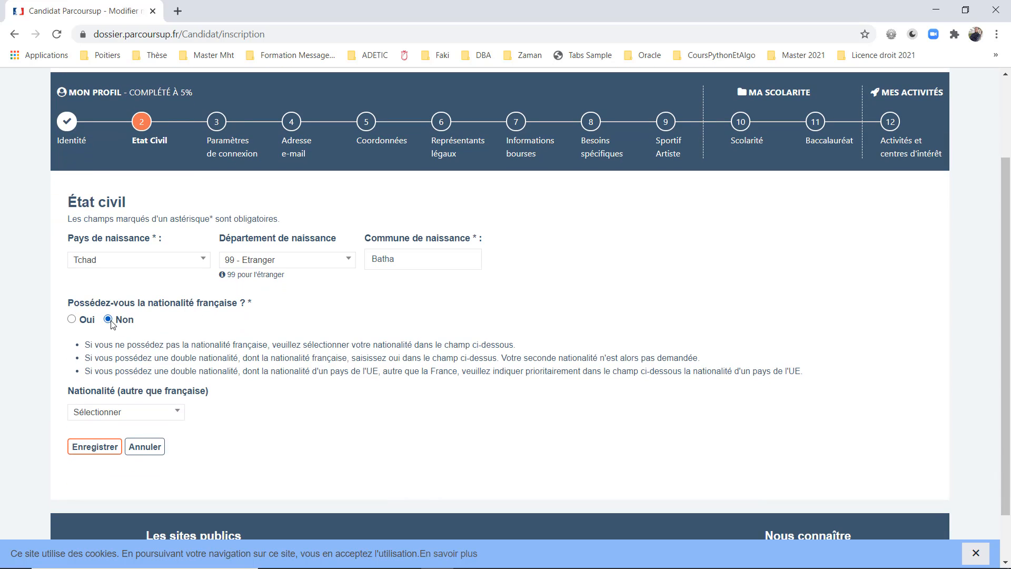
pyautogui.click(155, 419)
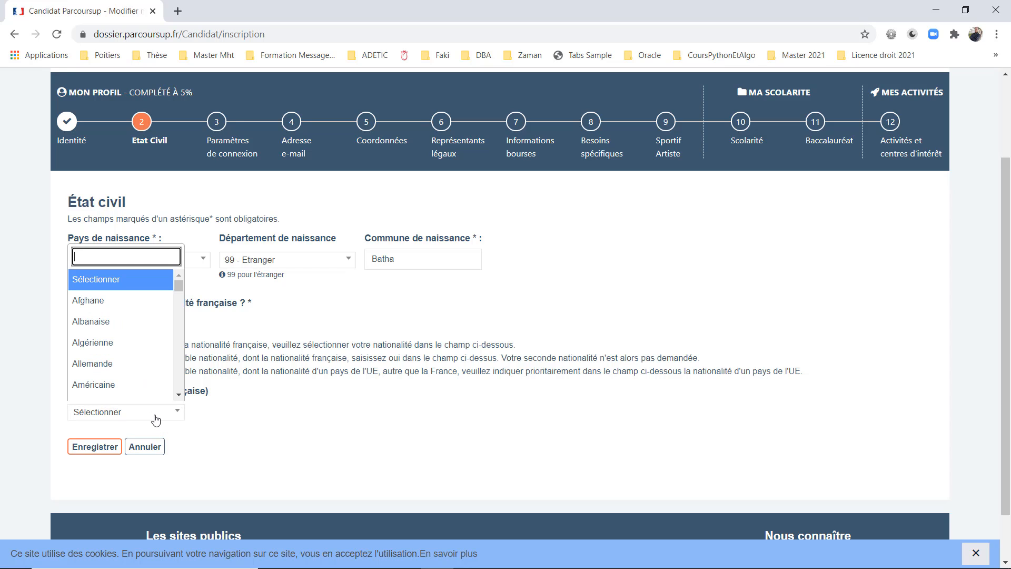
pyautogui.click(156, 420)
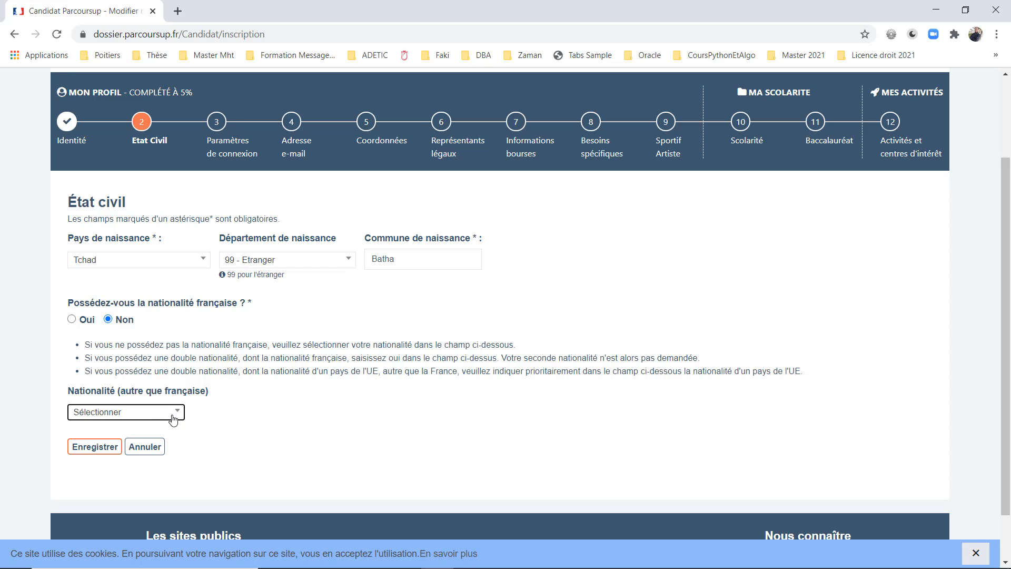
pyautogui.click(90, 446)
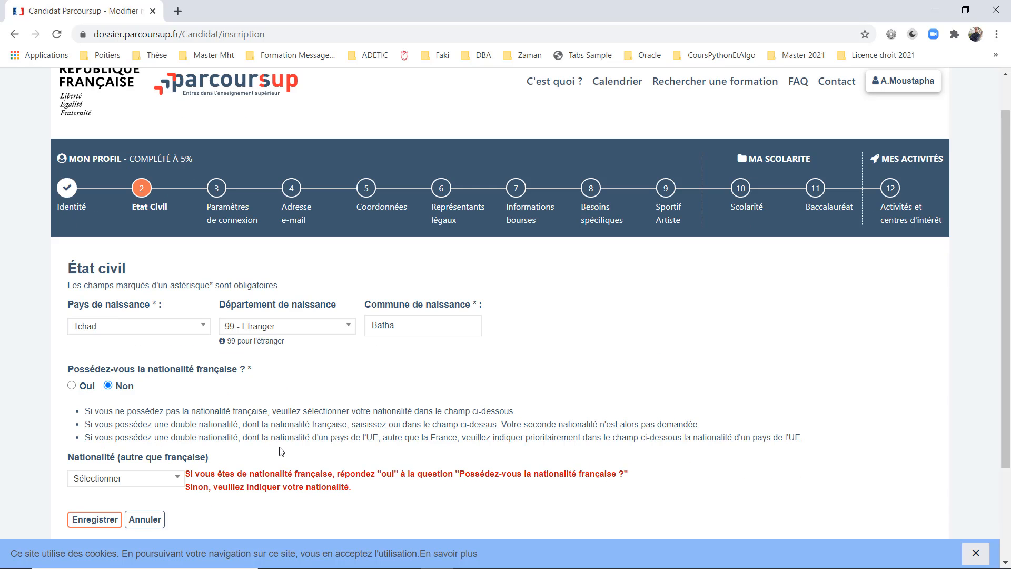
# - Choose Tchadienne as the nationality, keeping birthplace Batha, Tchad, and save the civil status
pyautogui.scroll(-2, 281, 451)
pyautogui.scroll(-1, 281, 451)
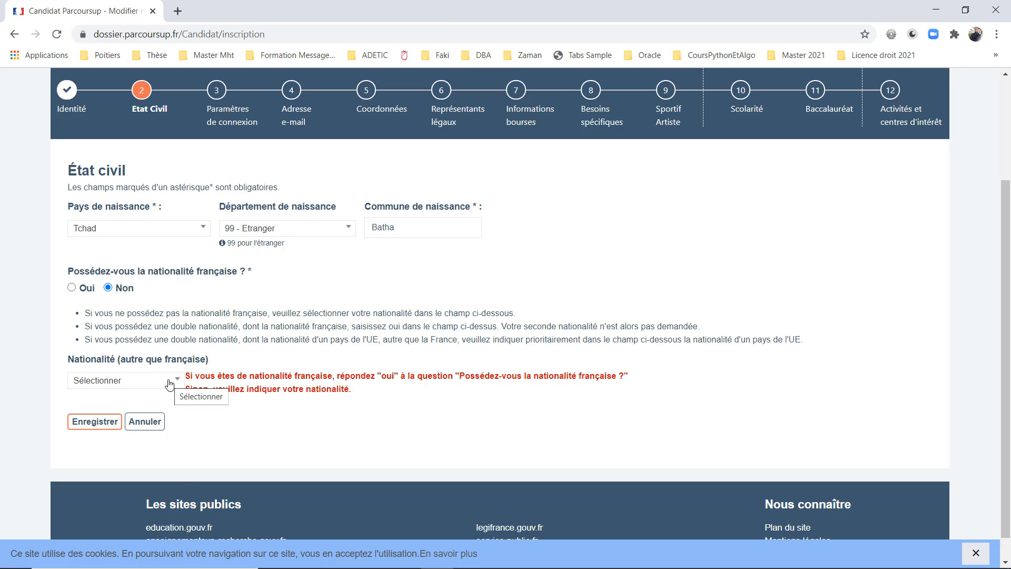
pyautogui.click(169, 385)
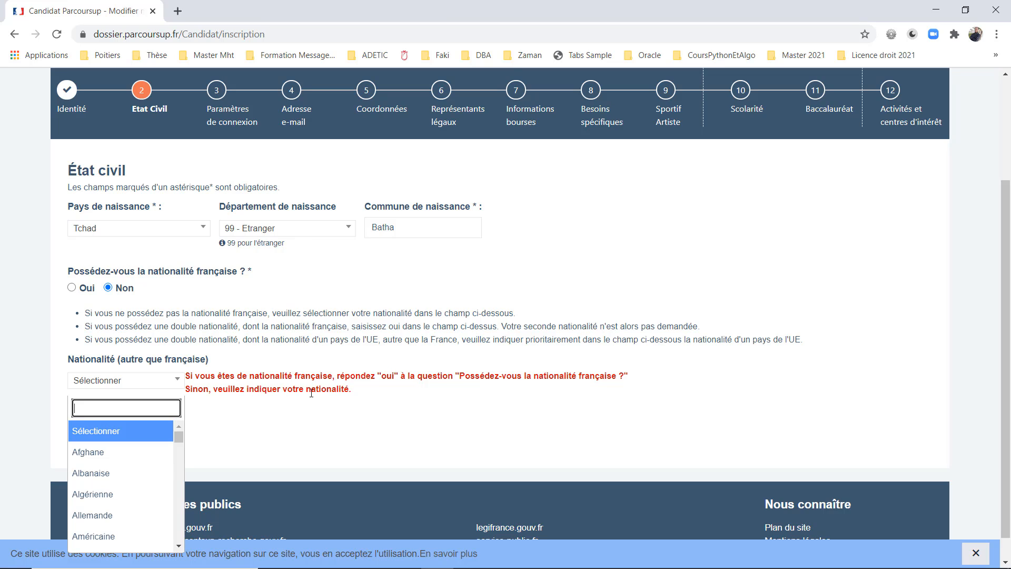
pyautogui.write('tch')
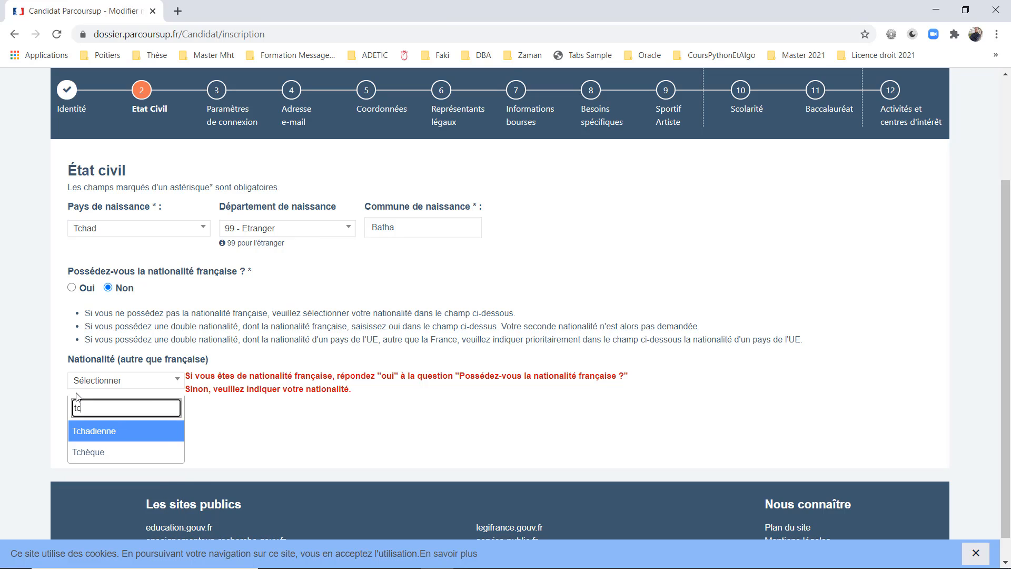
pyautogui.click(100, 433)
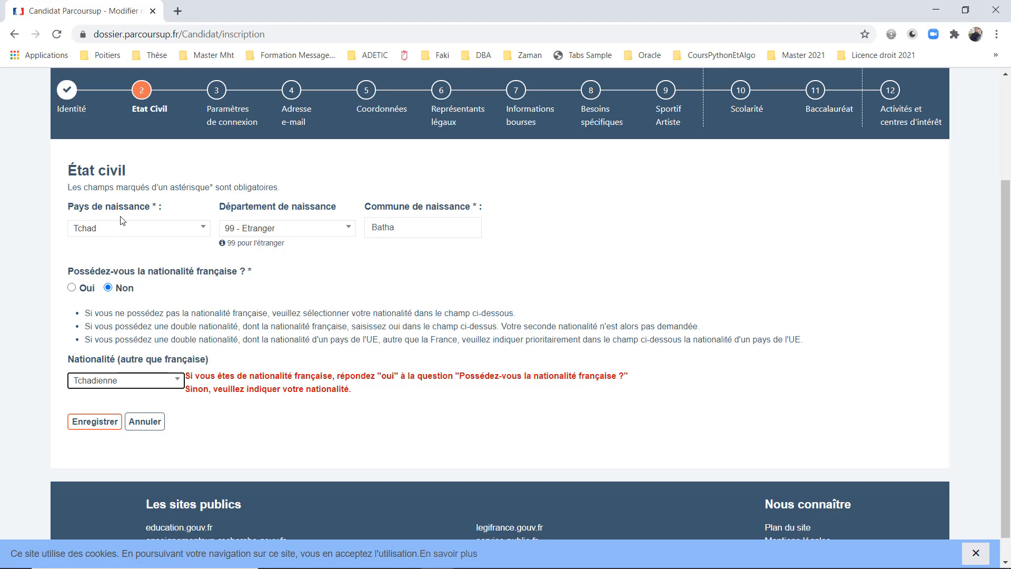
pyautogui.click(100, 425)
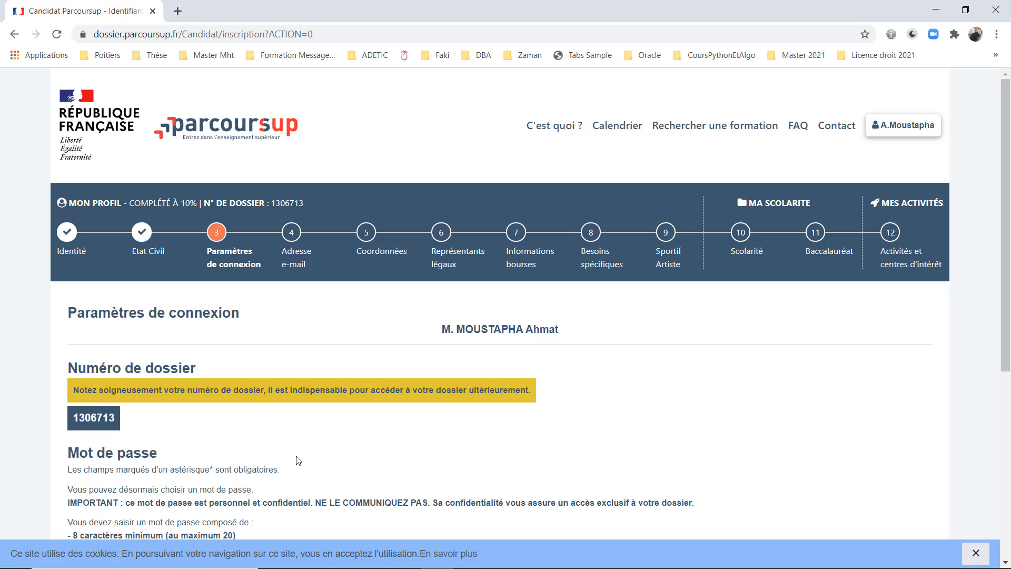
# - Review the password rules on minimum length and required character types
pyautogui.scroll(-3, 296, 460)
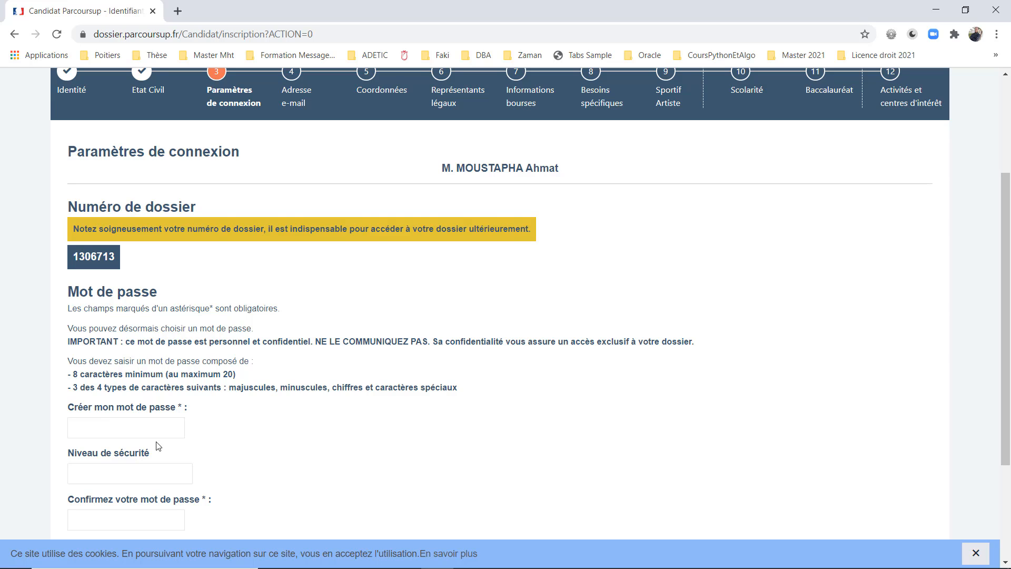
pyautogui.click(124, 420)
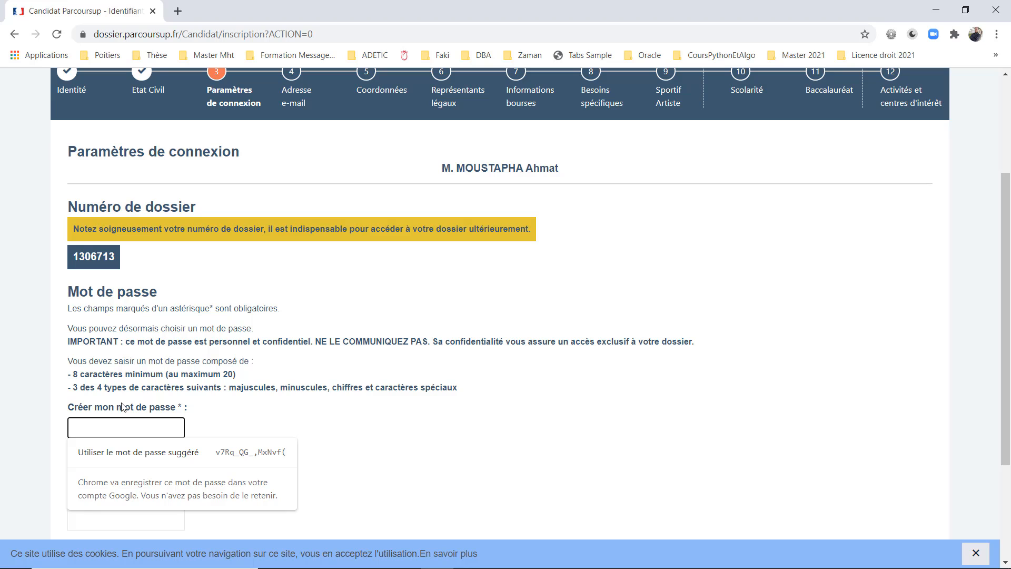
pyautogui.click(166, 408)
pyautogui.click(122, 428)
pyautogui.moveTo(75, 374); pyautogui.dragTo(159, 373)
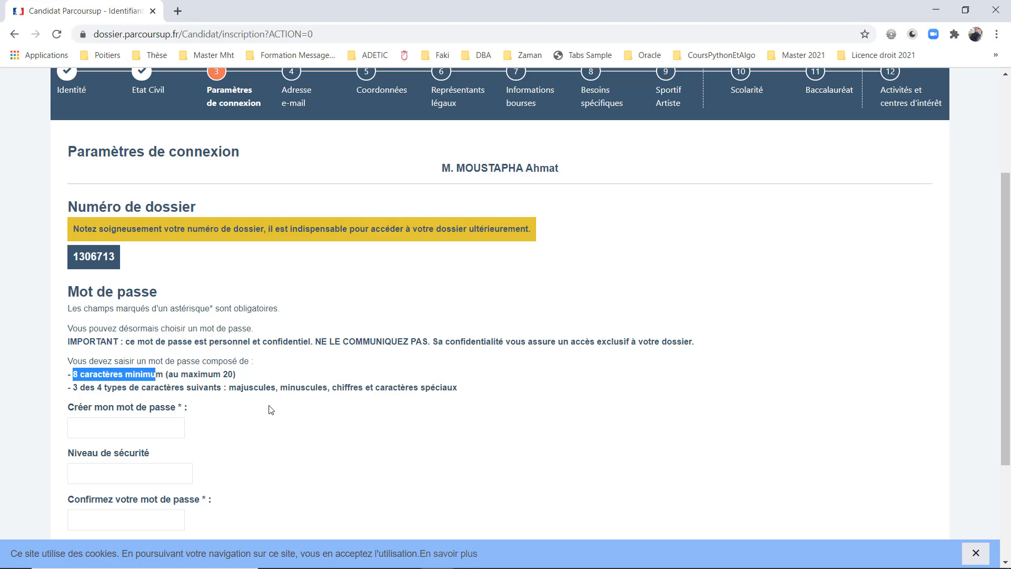
pyautogui.moveTo(239, 400); pyautogui.dragTo(459, 390)
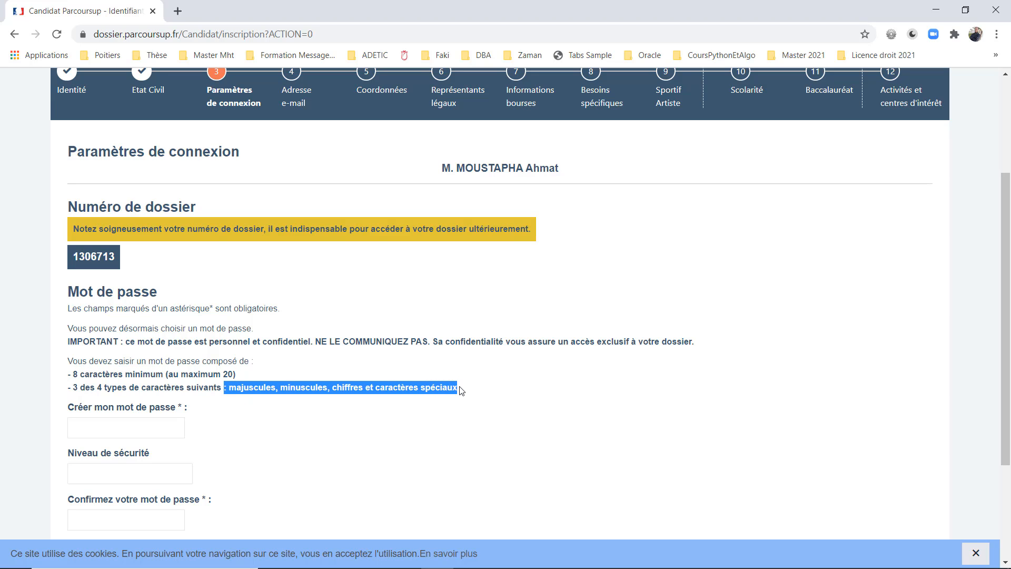
pyautogui.click(147, 433)
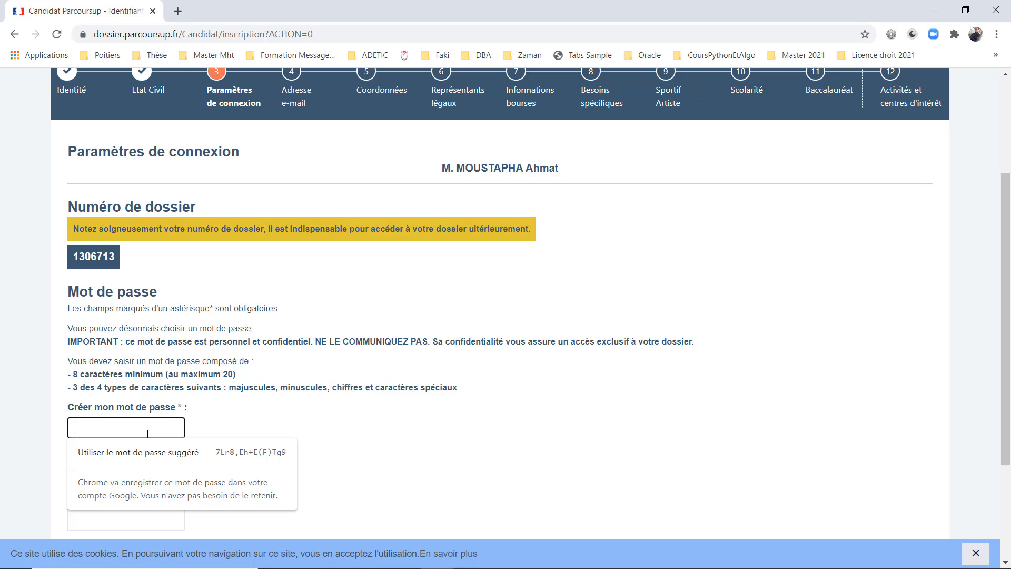
# - Type a password rated Fort, retype it in Confirmez, and save it
pyautogui.write('•••••••')
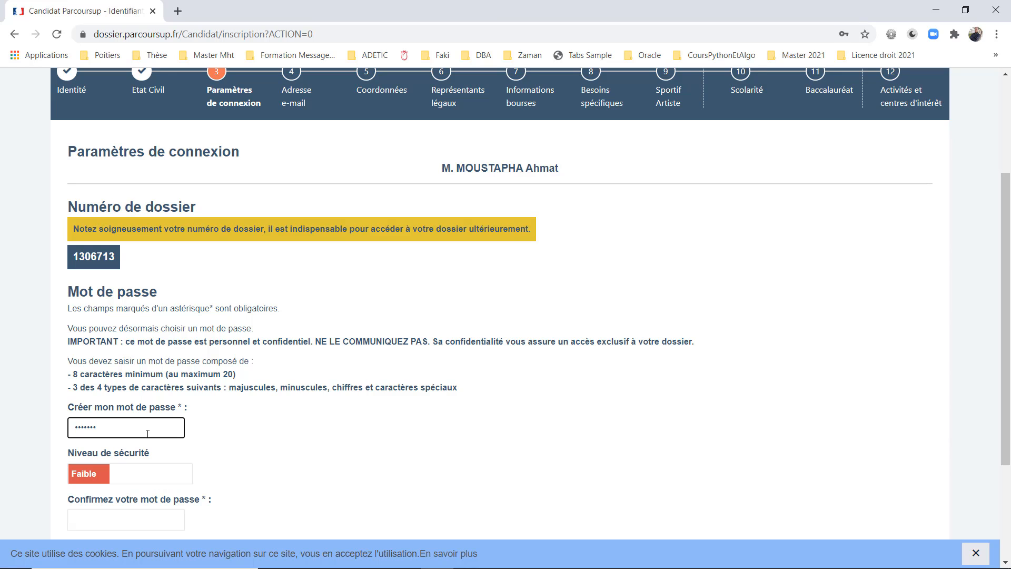
pyautogui.press('BackSpace')
pyautogui.press('BackSpace')
pyautogui.press('BackSpace')
pyautogui.press('BackSpace')
pyautogui.press('BackSpace')
pyautogui.press('BackSpace')
pyautogui.press('BackSpace')
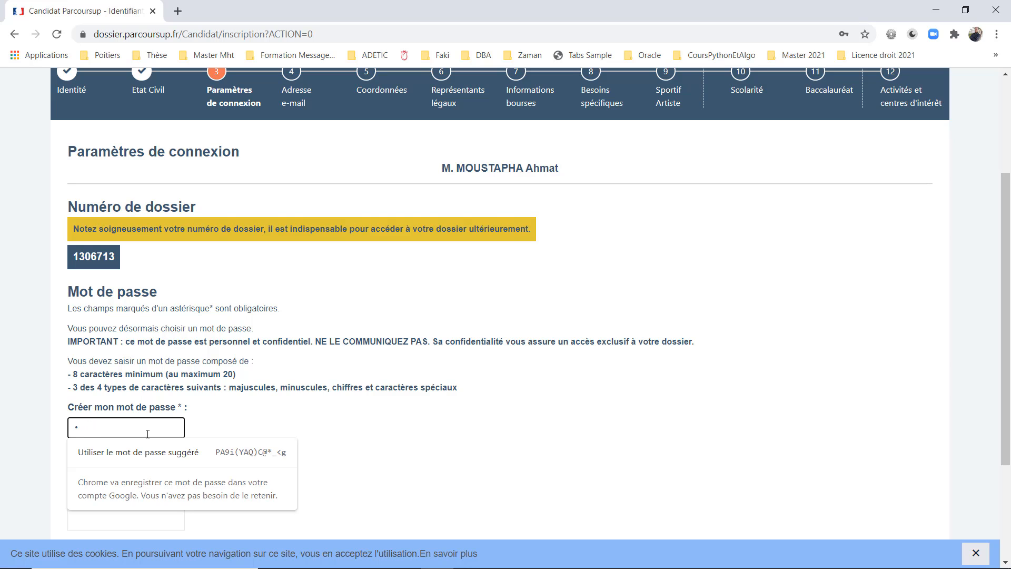
pyautogui.write('•••••••')
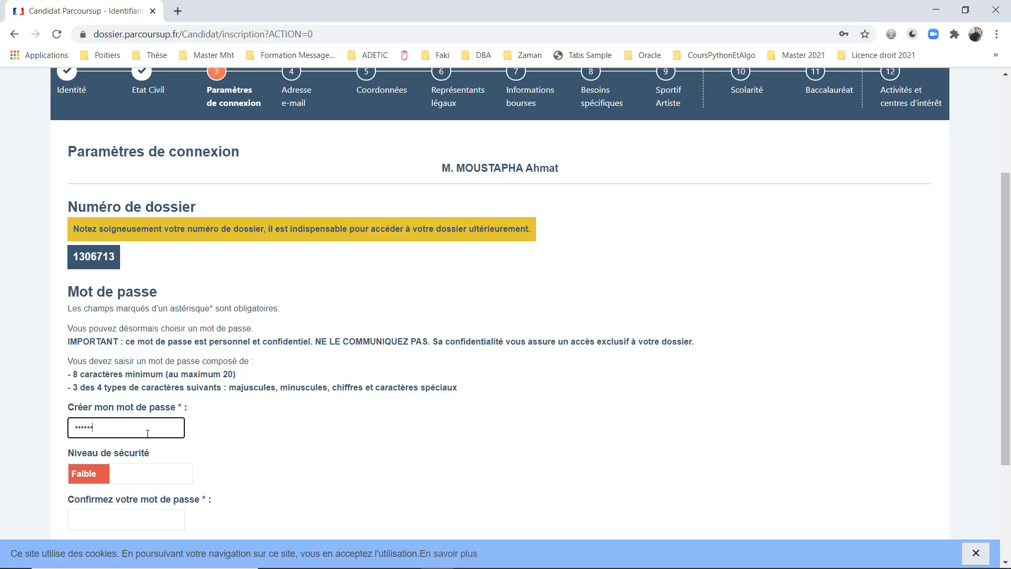
pyautogui.write('•••')
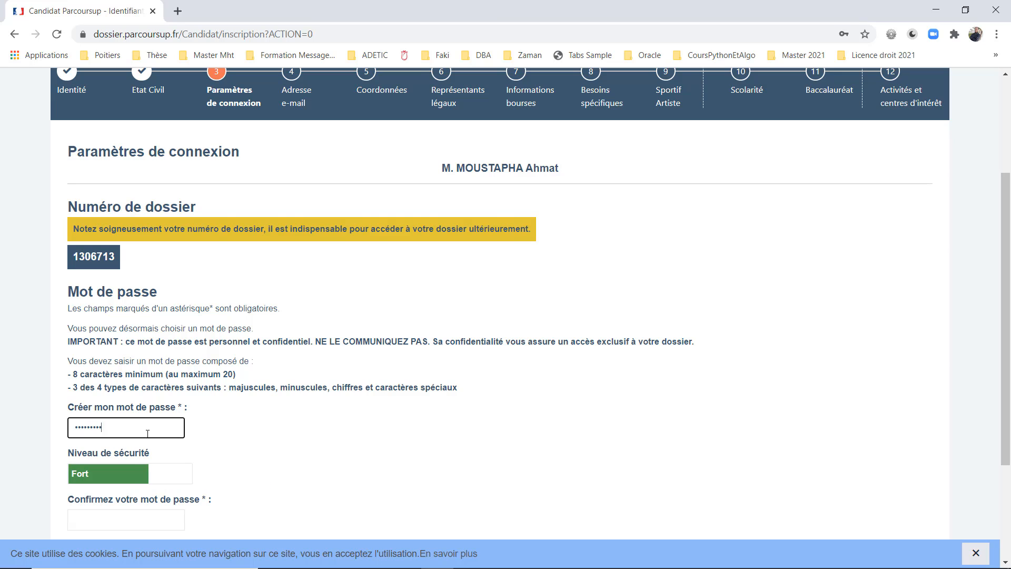
pyautogui.press('BackSpace')
pyautogui.write('•')
pyautogui.scroll(-2, 145, 426)
pyautogui.click(139, 417)
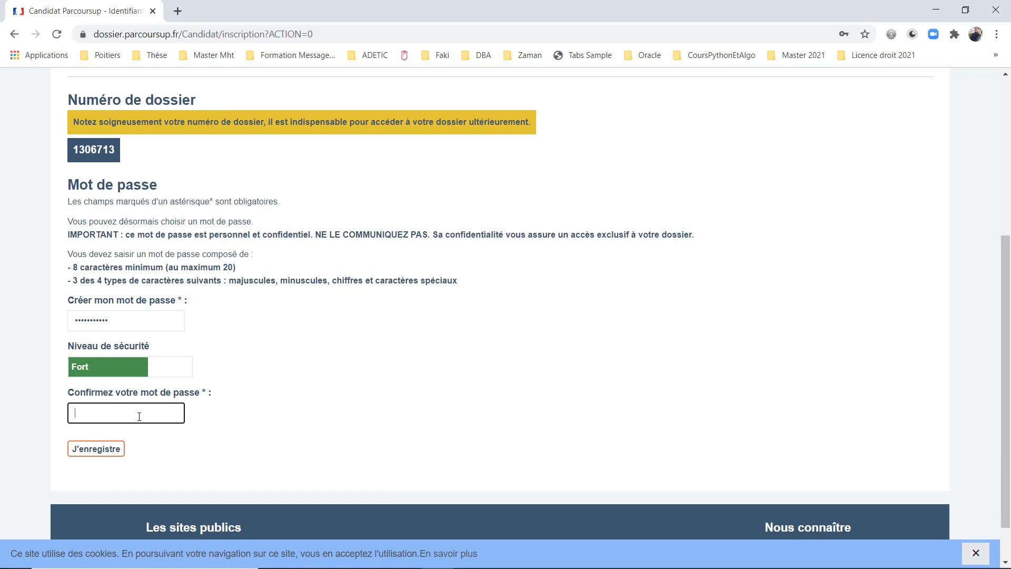
pyautogui.write('•••••••••••')
pyautogui.click(107, 450)
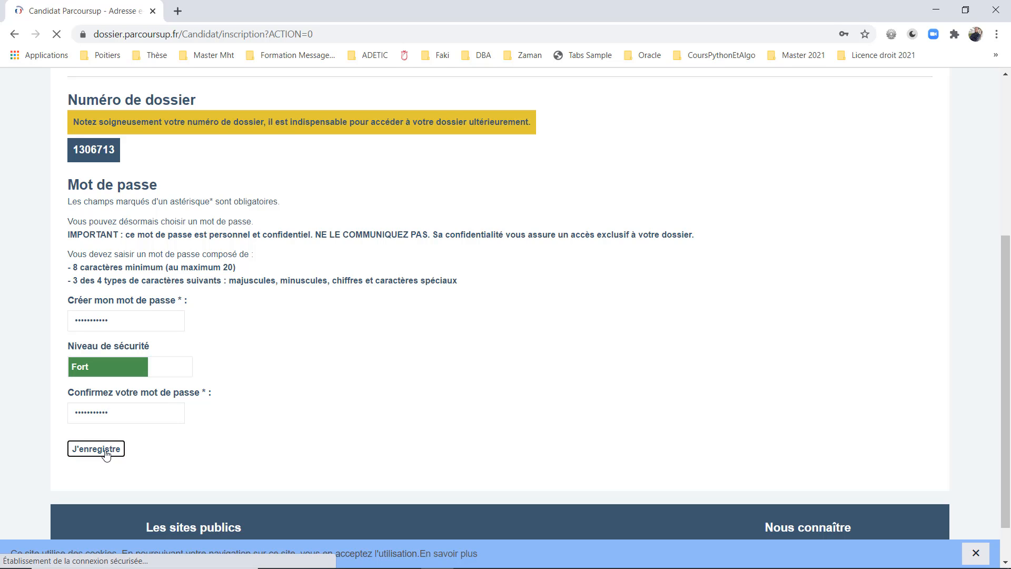
# - Dismiss the browser's save-password offer and type the applicant's e-mail address
pyautogui.click(187, 382)
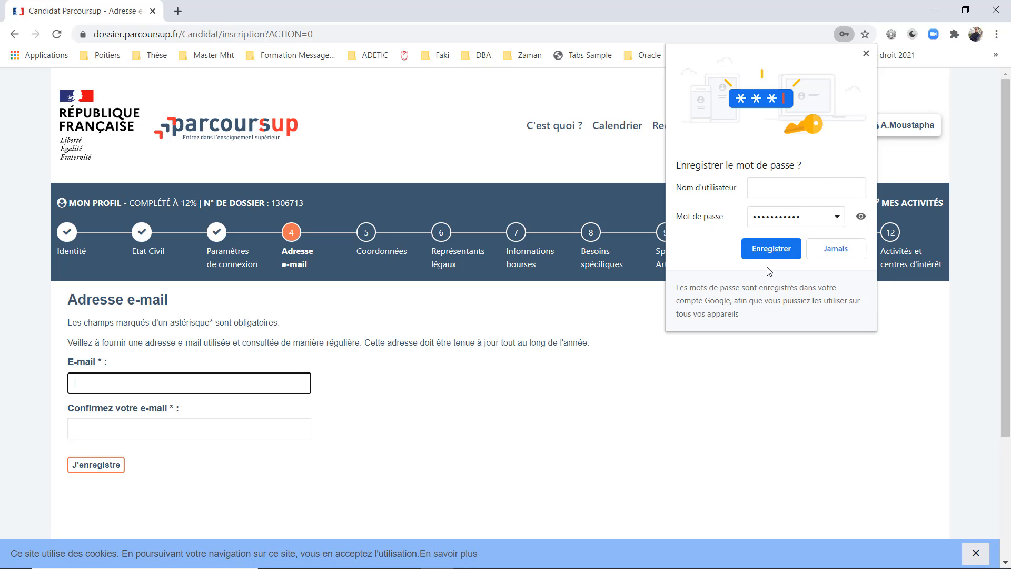
pyautogui.click(866, 53)
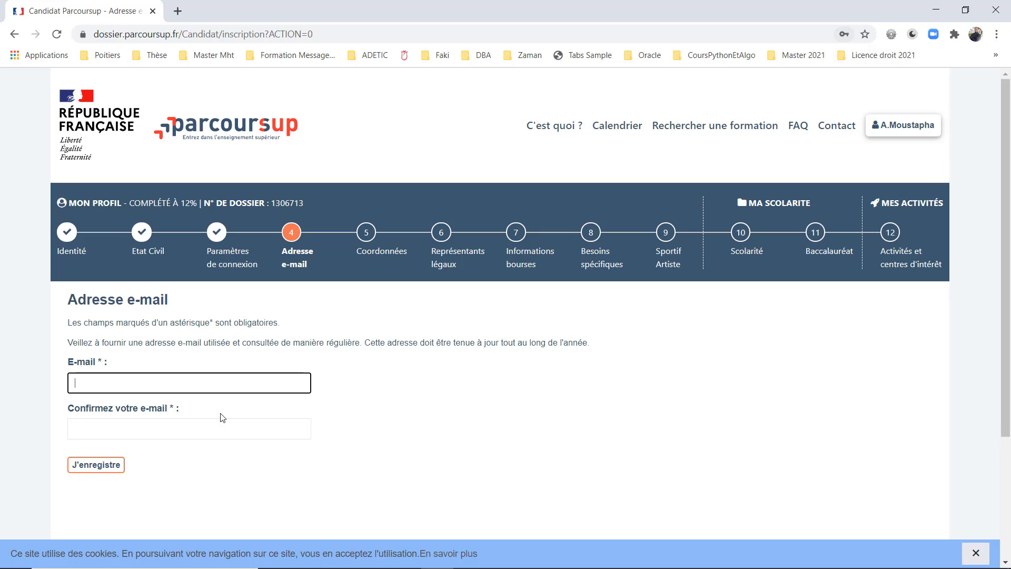
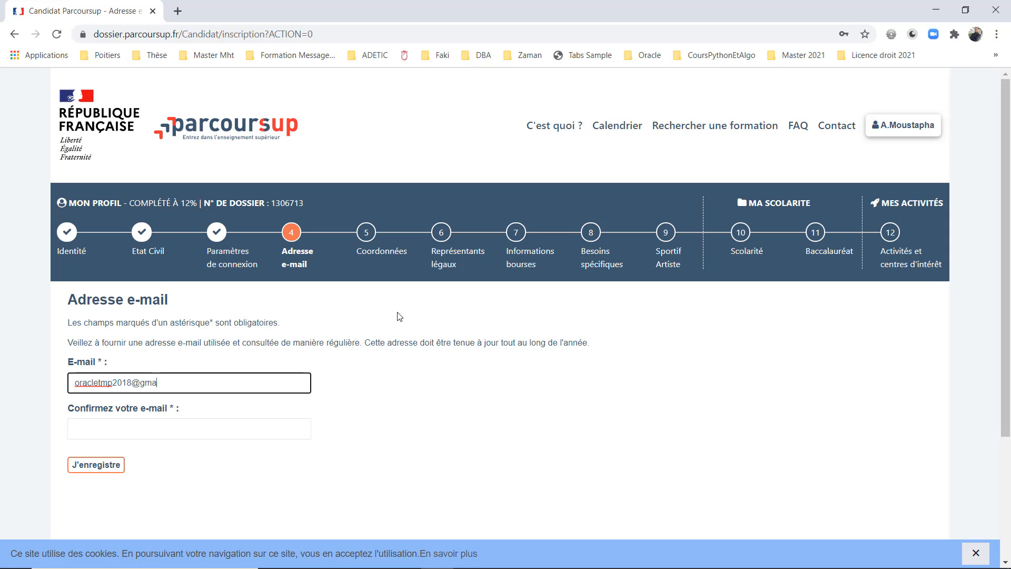
# - Retype the e-mail address in the confirmation field and save it
pyautogui.press('Tab')
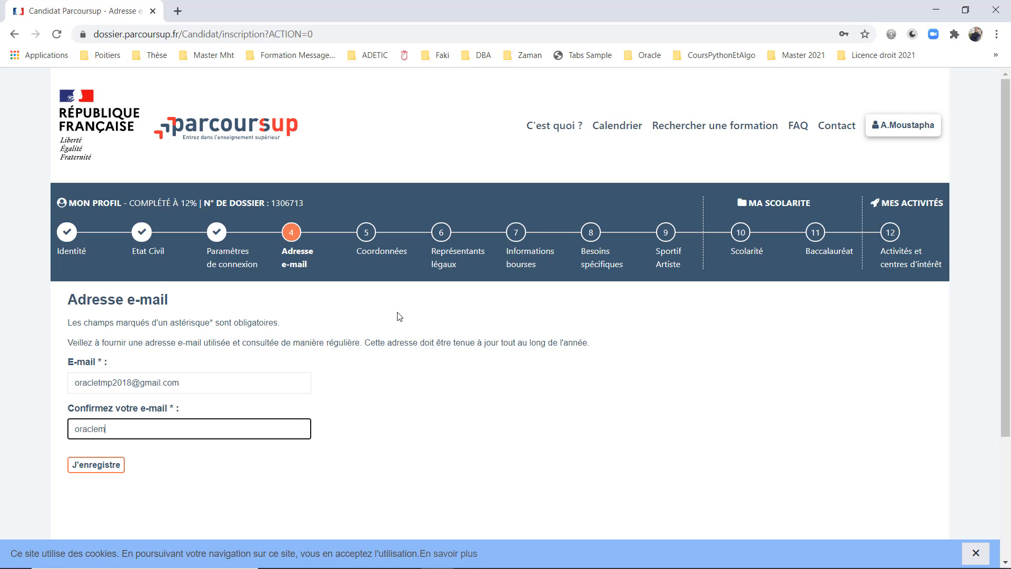
pyautogui.click(94, 465)
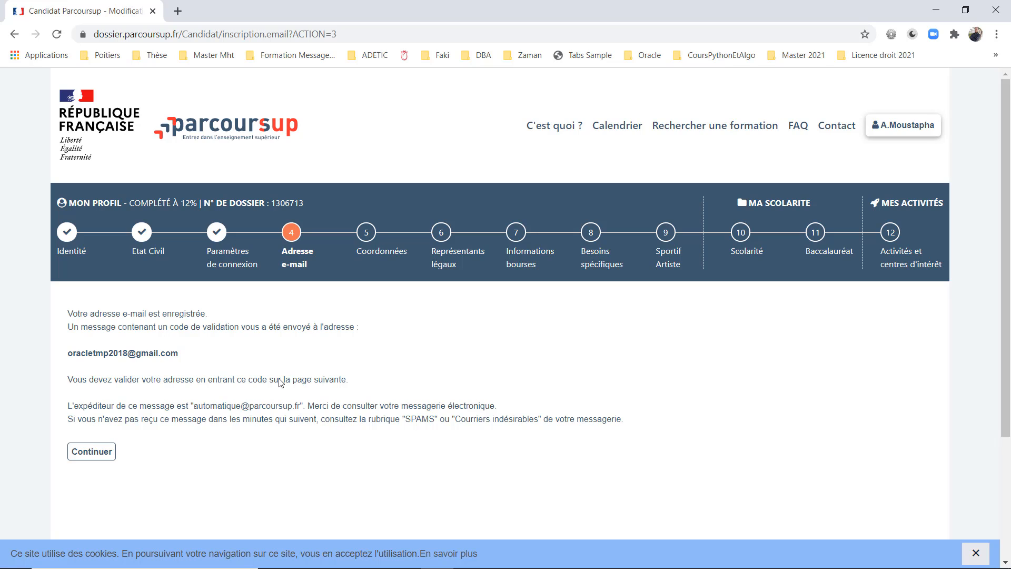
# - Enter the e-mailed validation code and submit it until the address shows as validated
pyautogui.click(93, 451)
pyautogui.click(123, 393)
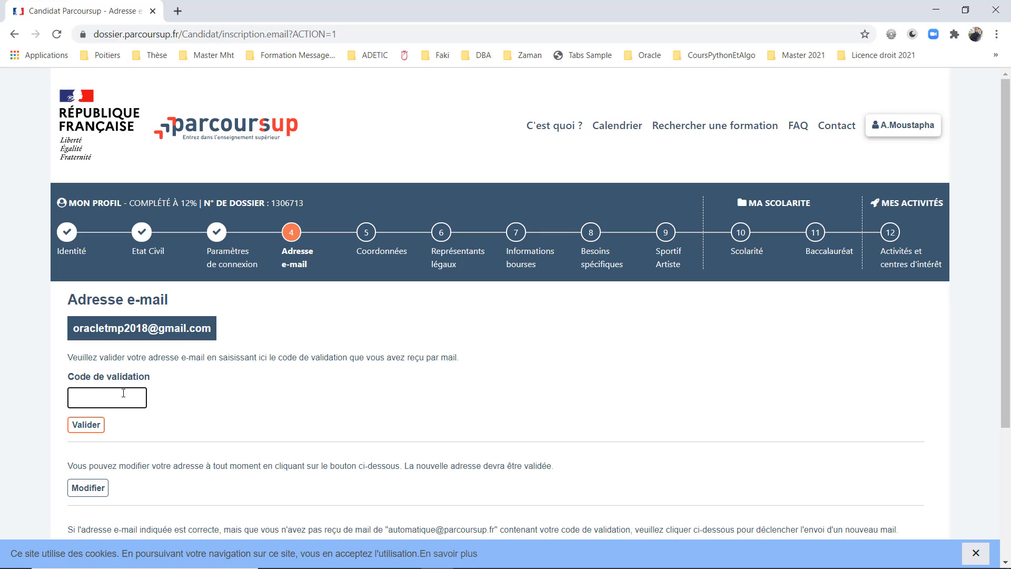
pyautogui.click(86, 425)
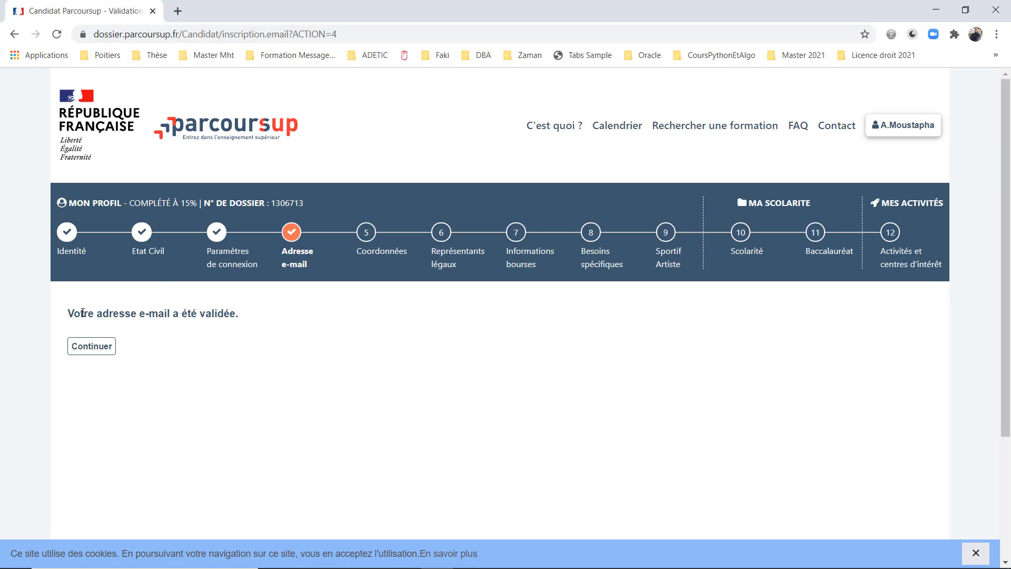
pyautogui.moveTo(83, 313); pyautogui.dragTo(237, 312)
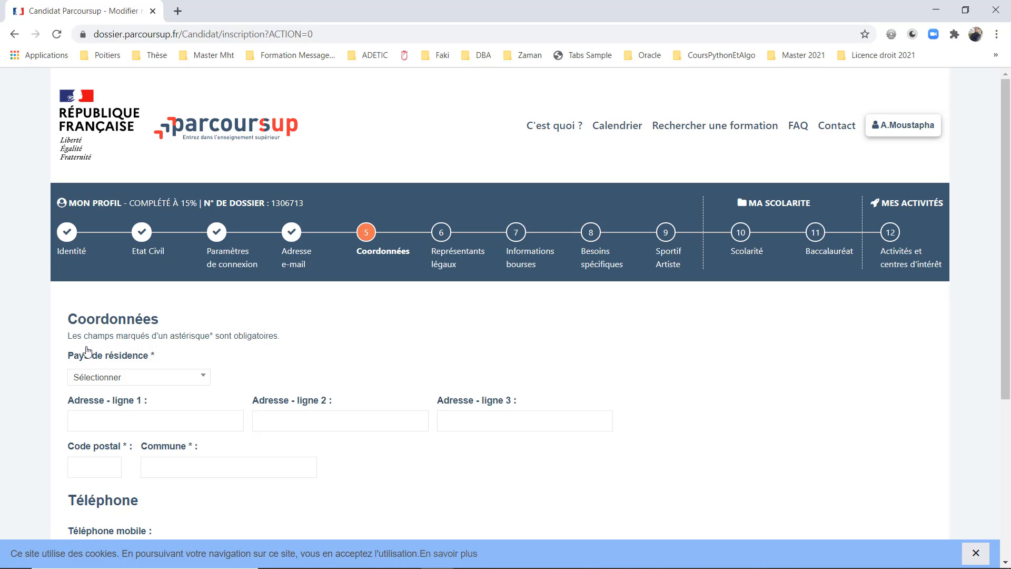
# - Set the country of residence to Tchad
pyautogui.scroll(-3, 292, 440)
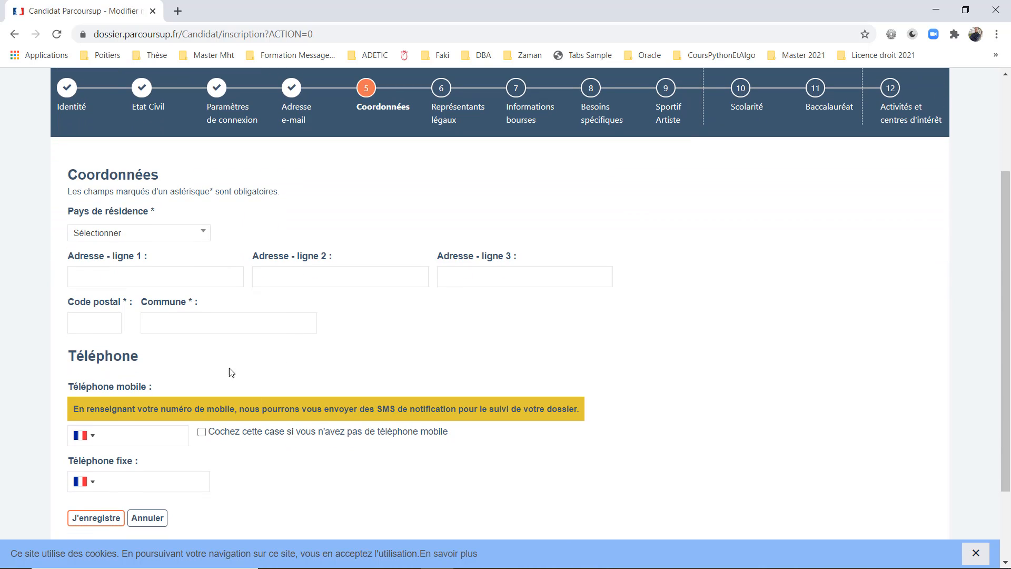
pyautogui.click(179, 233)
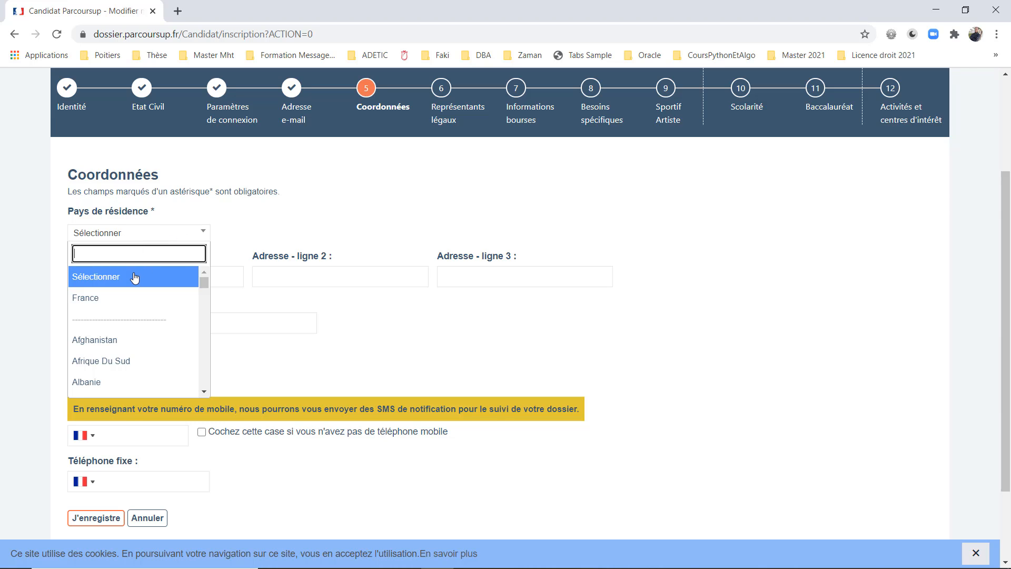
pyautogui.write('tc')
pyautogui.click(135, 297)
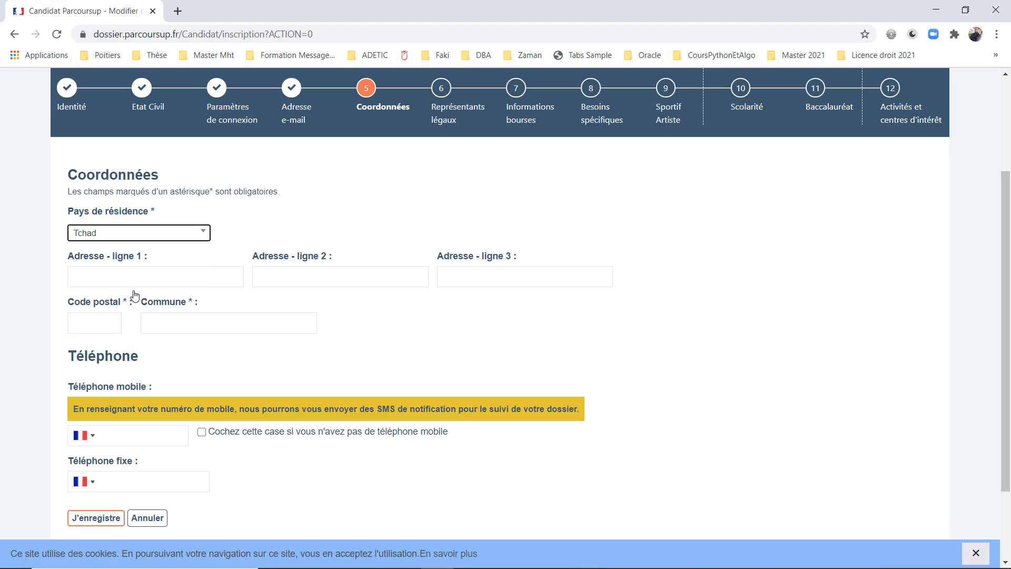
# - Fill in the first address line, postal code and town of residence
pyautogui.click(193, 272)
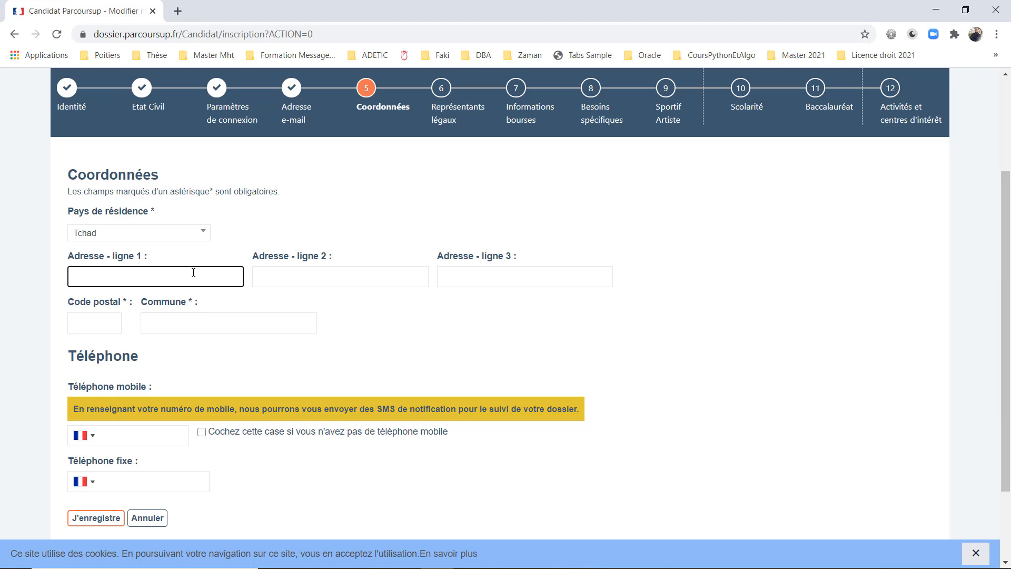
pyautogui.write('Rue de 40 mettre')
pyautogui.click(103, 317)
pyautogui.write('0000')
pyautogui.press('Tab')
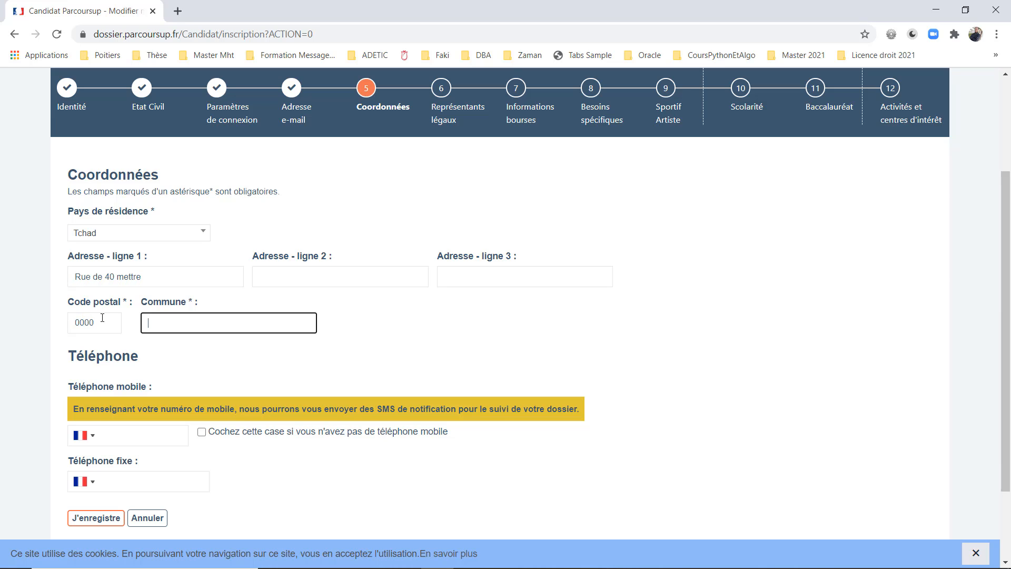
pyautogui.write("N'Djamena")
pyautogui.scroll(-1, 130, 382)
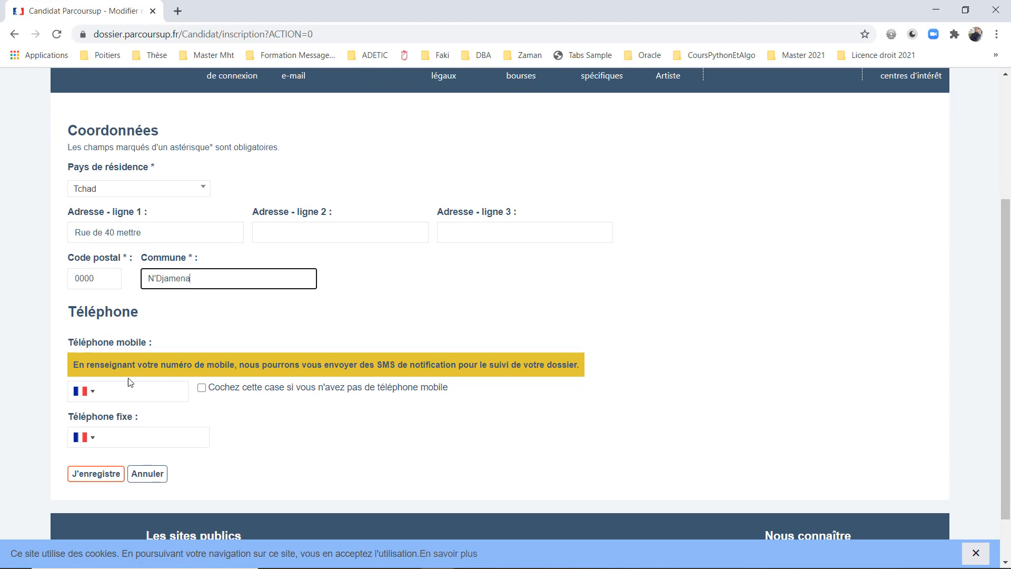
pyautogui.click(161, 400)
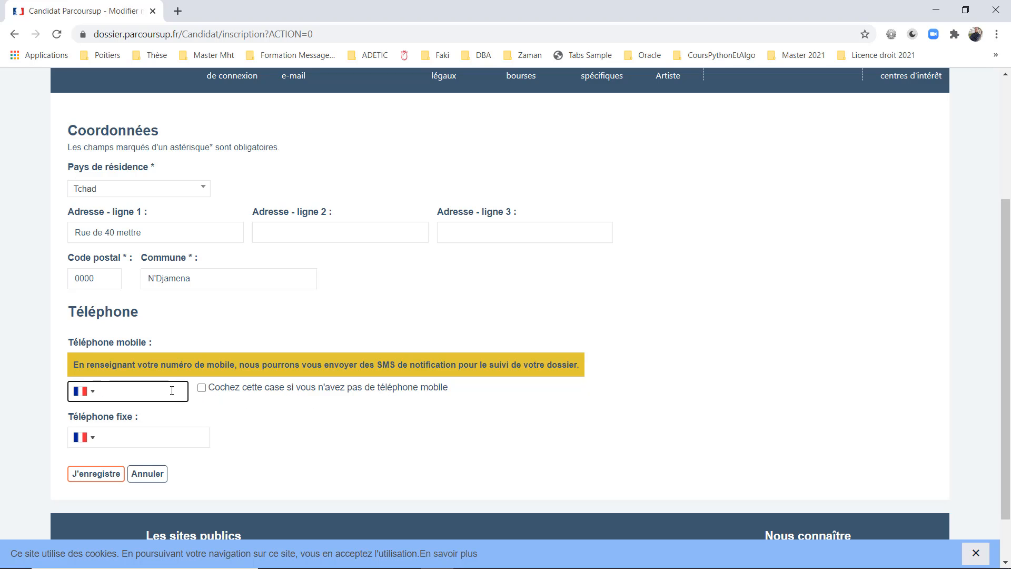
# - Enter a +235 Chad mobile number and submit the contact details, hitting a connection-reset error
pyautogui.click(85, 392)
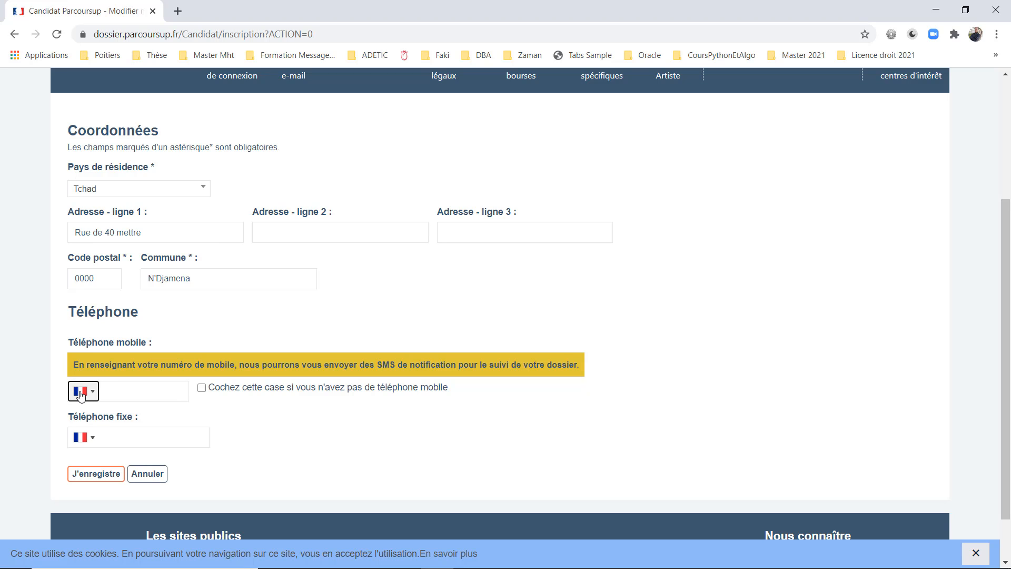
pyautogui.click(92, 392)
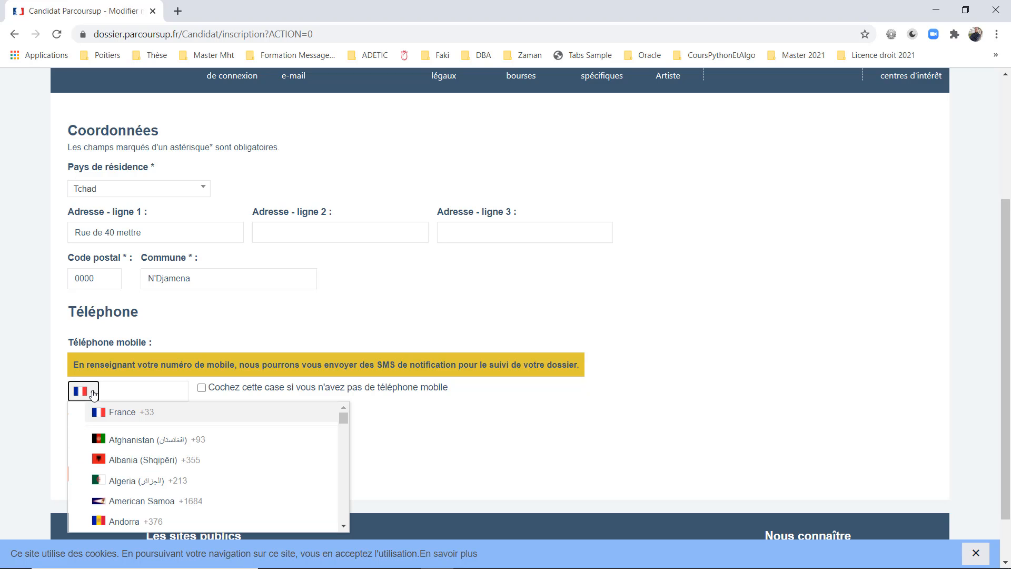
pyautogui.click(119, 395)
pyautogui.write('+235')
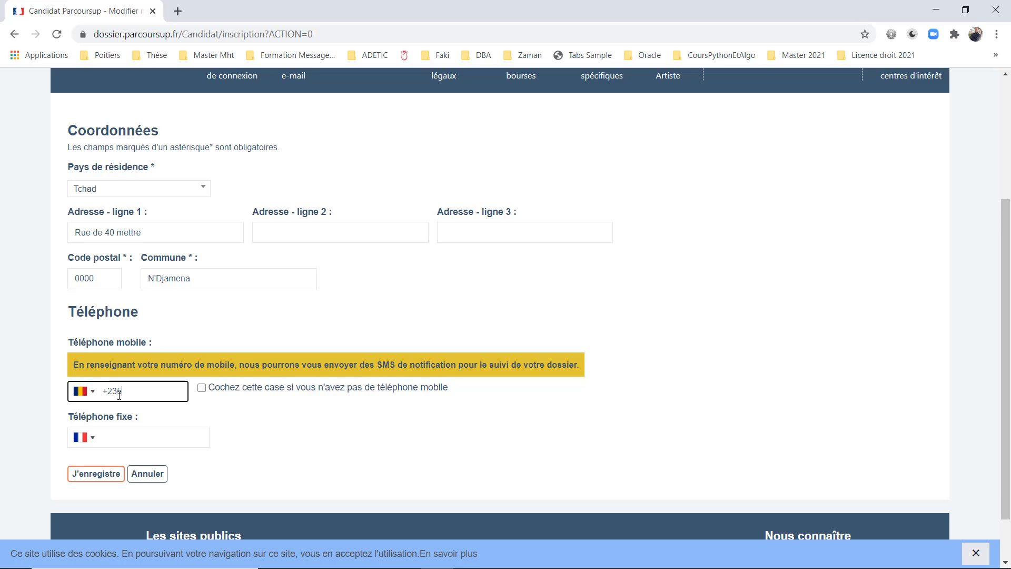
pyautogui.write('6666666666')
pyautogui.hotkey('shift', 'End')
pyautogui.write('001122')
pyautogui.moveTo(171, 391); pyautogui.dragTo(285, 377)
pyautogui.write('0000')
pyautogui.click(103, 480)
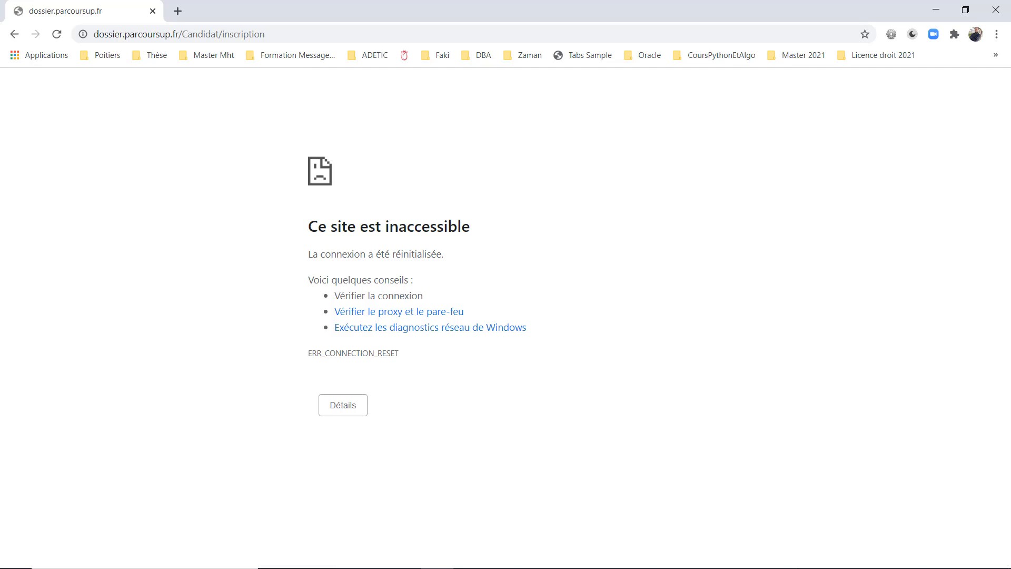
# - Go back to the contact form and run a quick web search in a throwaway tab
pyautogui.moveTo(953, 548)
pyautogui.click(11, 40)
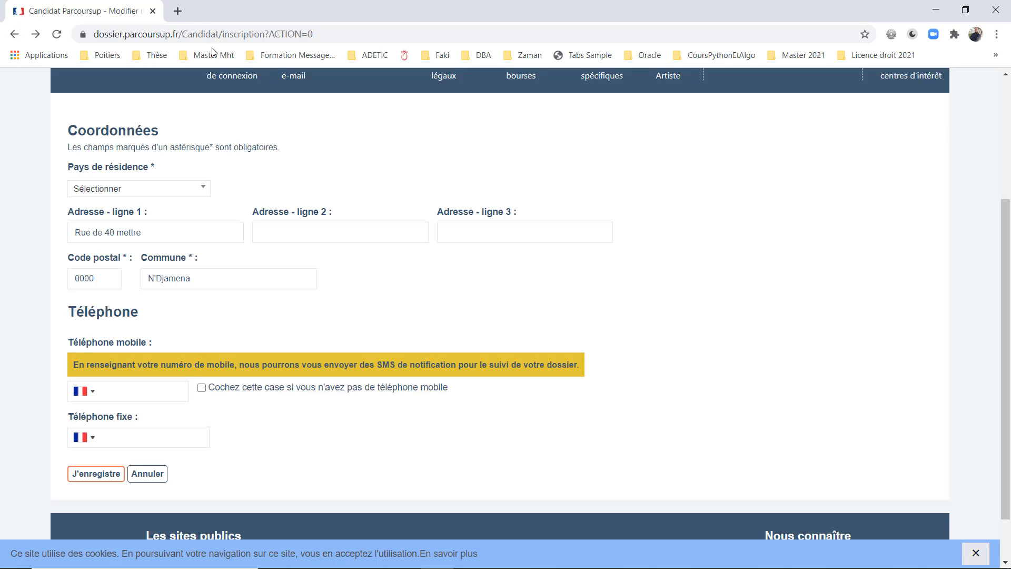
pyautogui.click(181, 12)
pyautogui.write('ghg')
pyautogui.press('Return')
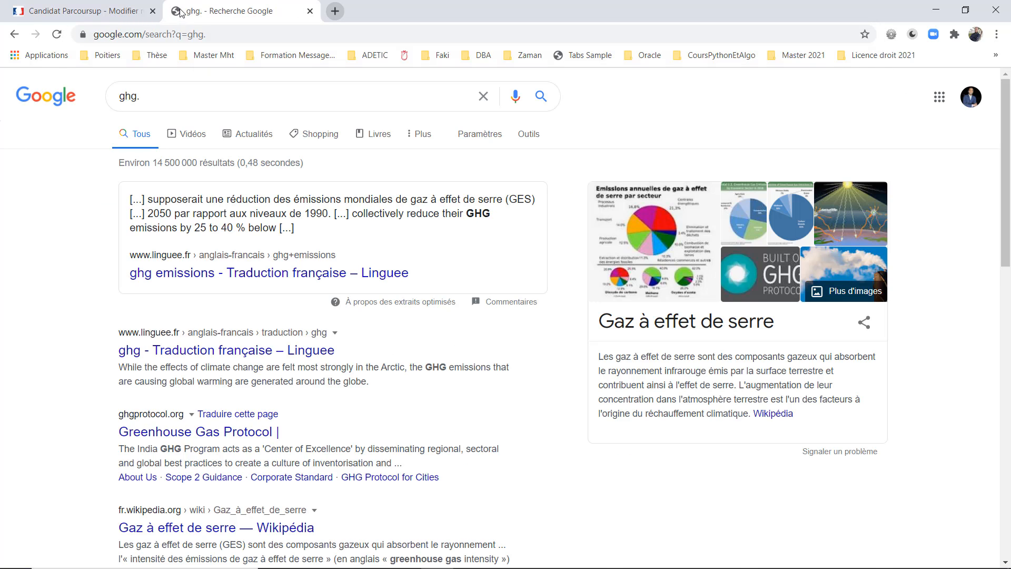
pyautogui.hotkey('ctrl', 'w')
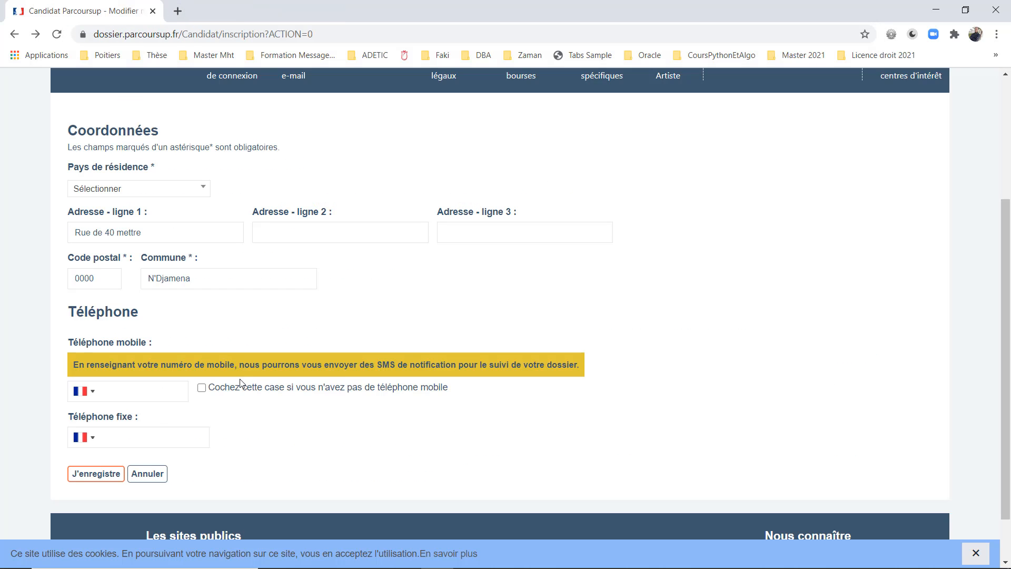
# - Re-enter the +235 mobile number, retry saving, and return to the form after it fails
pyautogui.click(145, 398)
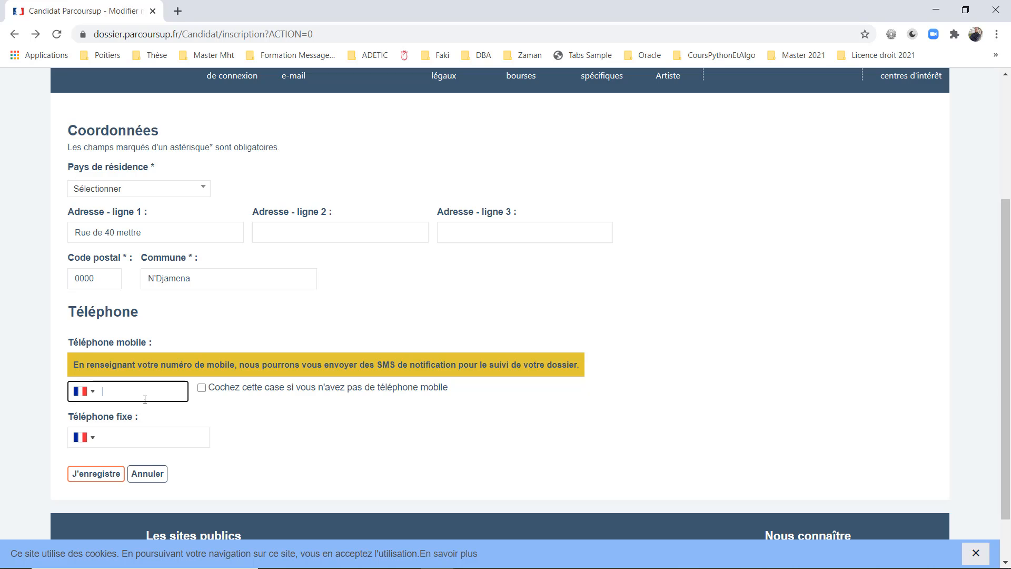
pyautogui.write('+2356600000000')
pyautogui.click(106, 478)
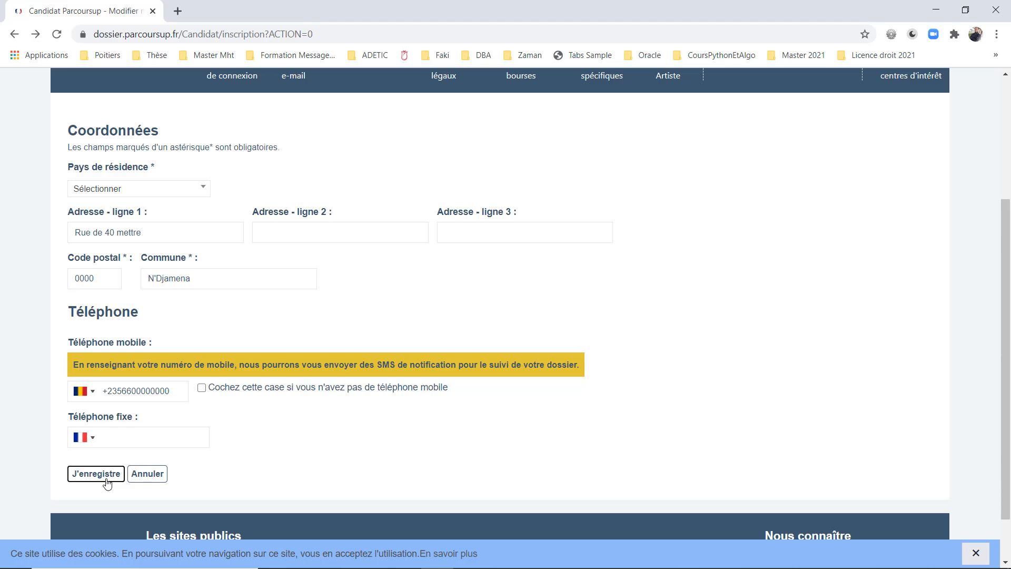
pyautogui.click(14, 34)
pyautogui.scroll(-1, 297, 418)
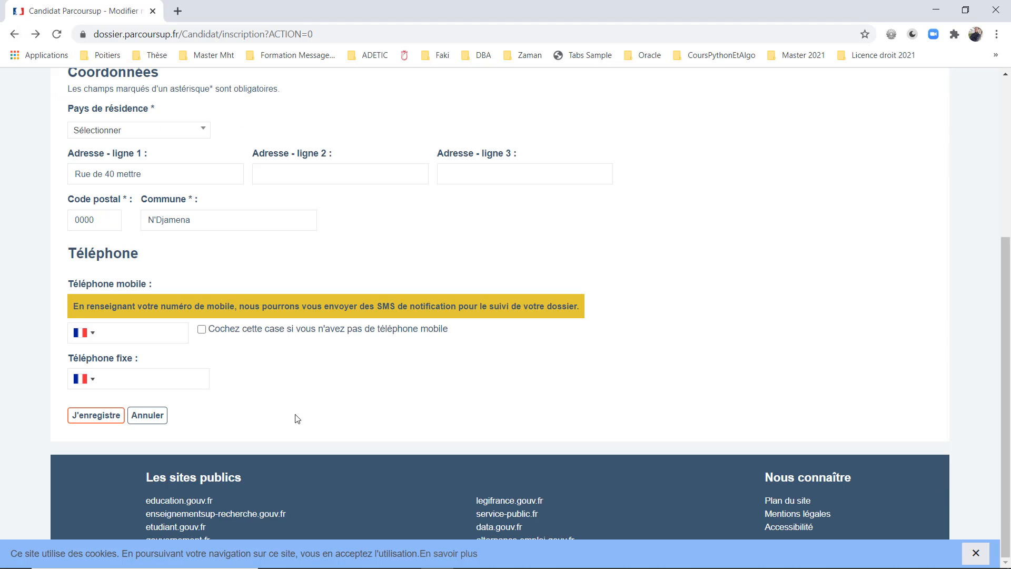
# - Declare no mobile phone and enter a +235 Chad landline number instead
pyautogui.click(201, 329)
pyautogui.click(108, 419)
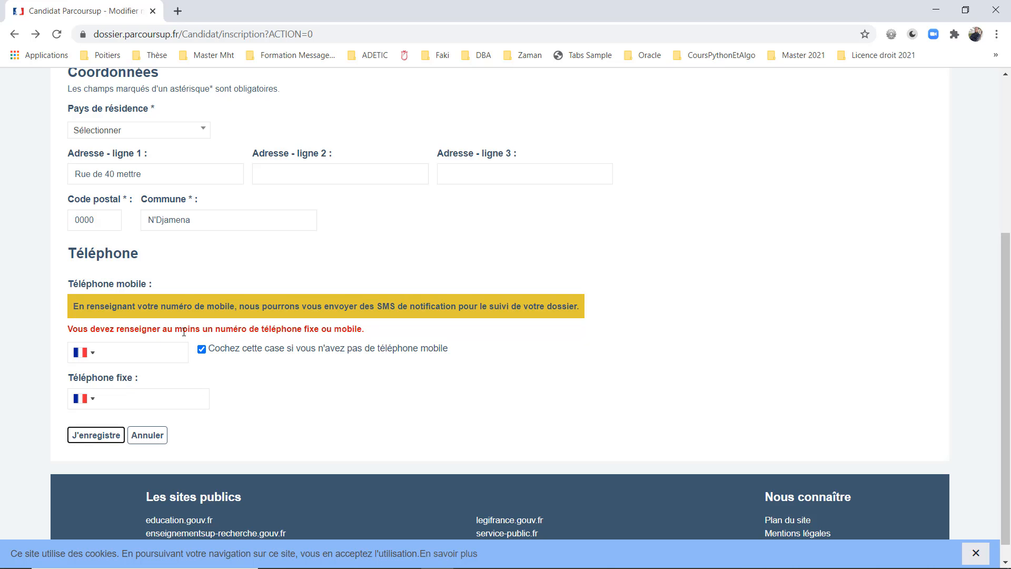
pyautogui.click(164, 403)
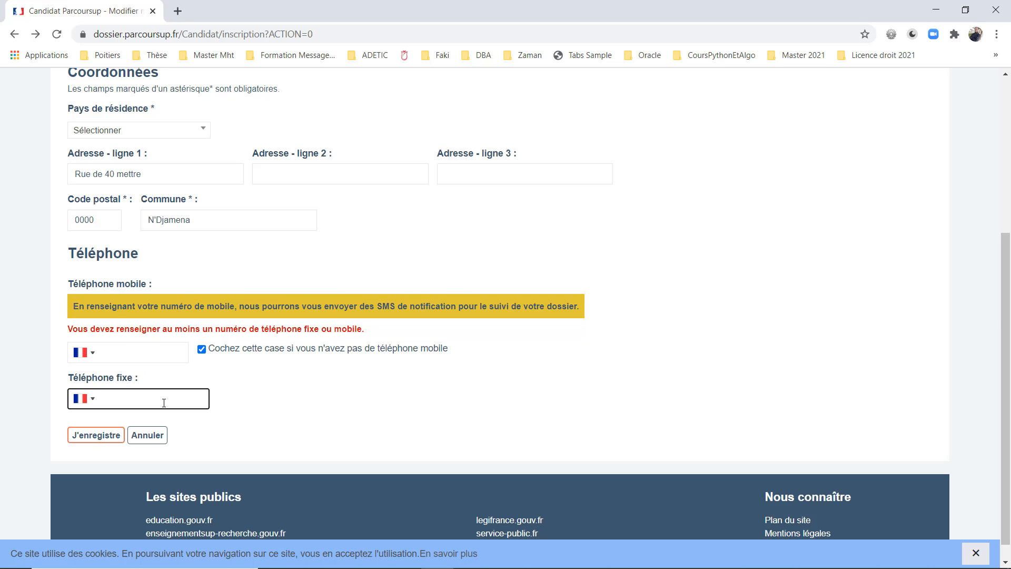
pyautogui.write('+2359900001111')
# - Save the contact details and add the first legal representative as Tuteur with surname and first name
pyautogui.click(111, 439)
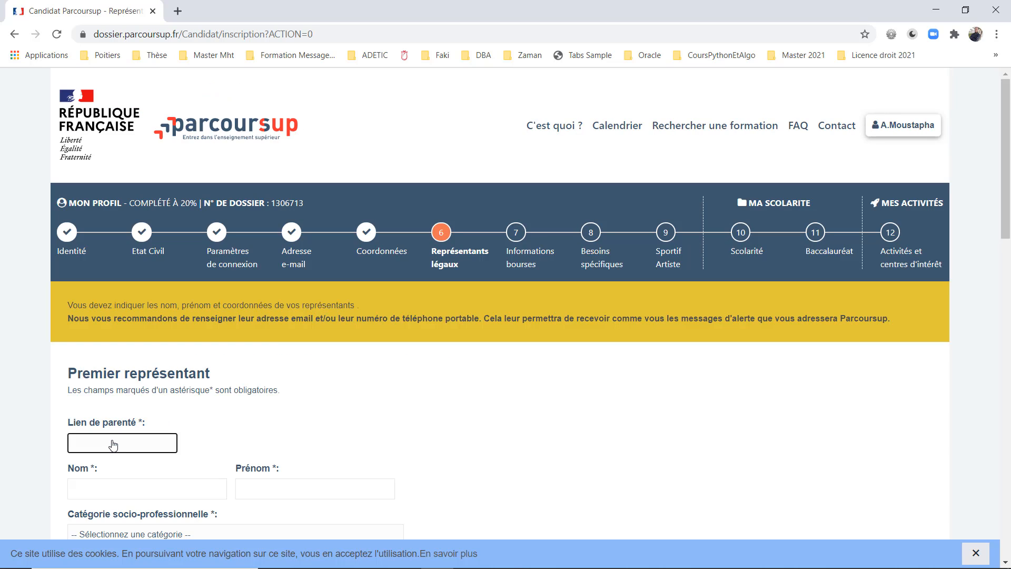
pyautogui.scroll(-2, 387, 442)
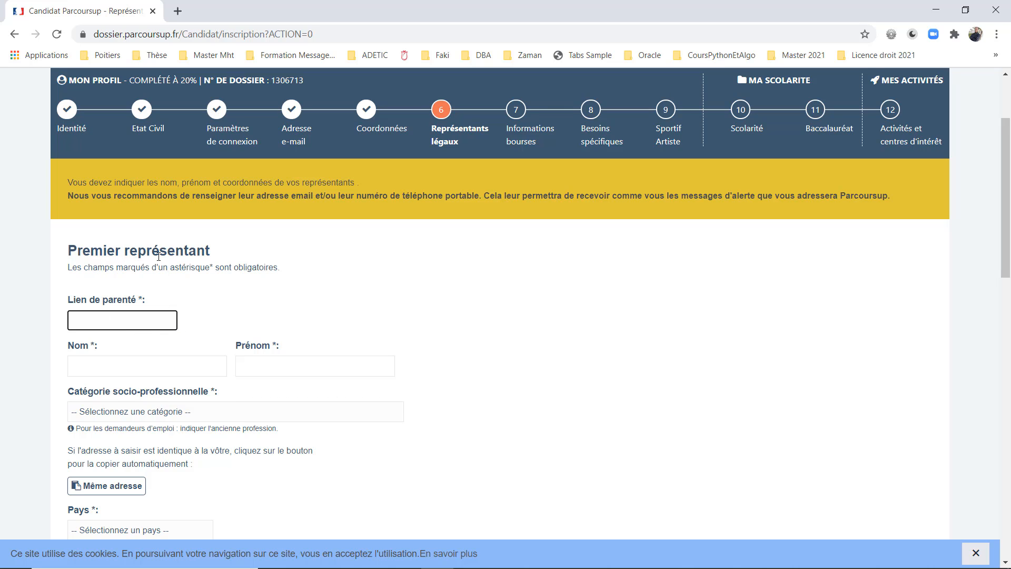
pyautogui.click(131, 323)
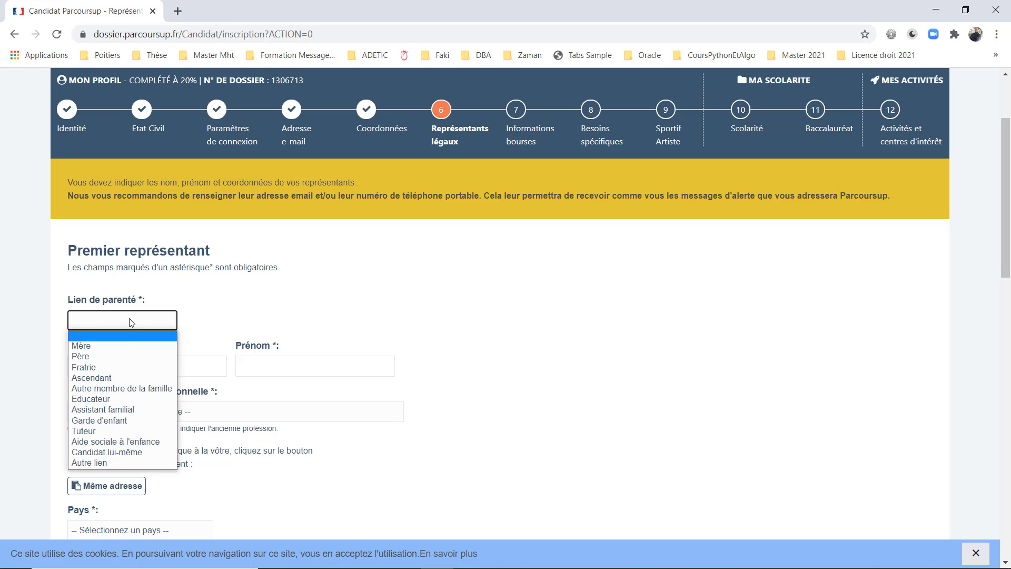
pyautogui.click(143, 432)
pyautogui.click(122, 367)
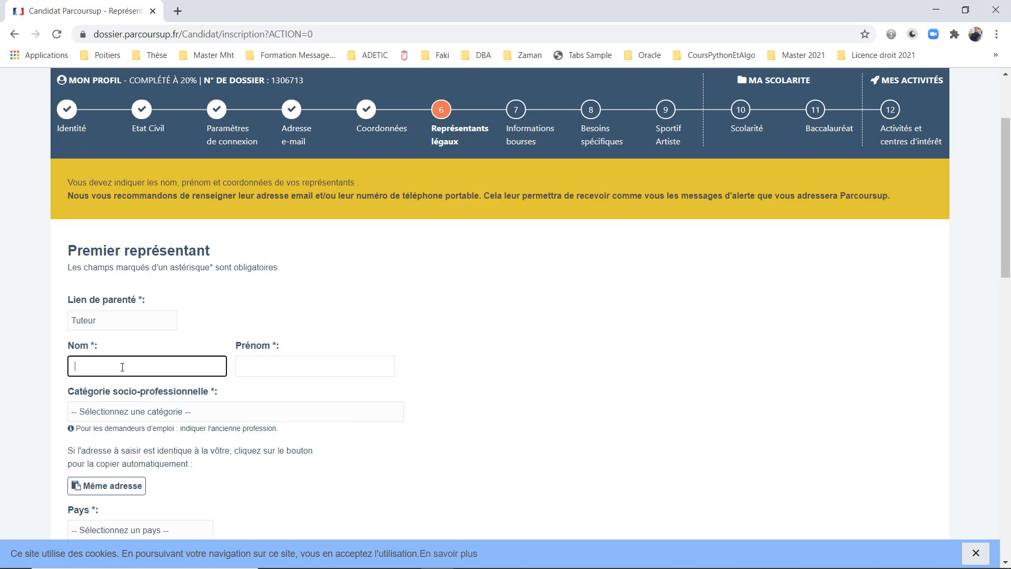
pyautogui.write('Mahamat')
pyautogui.press('Tab')
pyautogui.write('Ab')
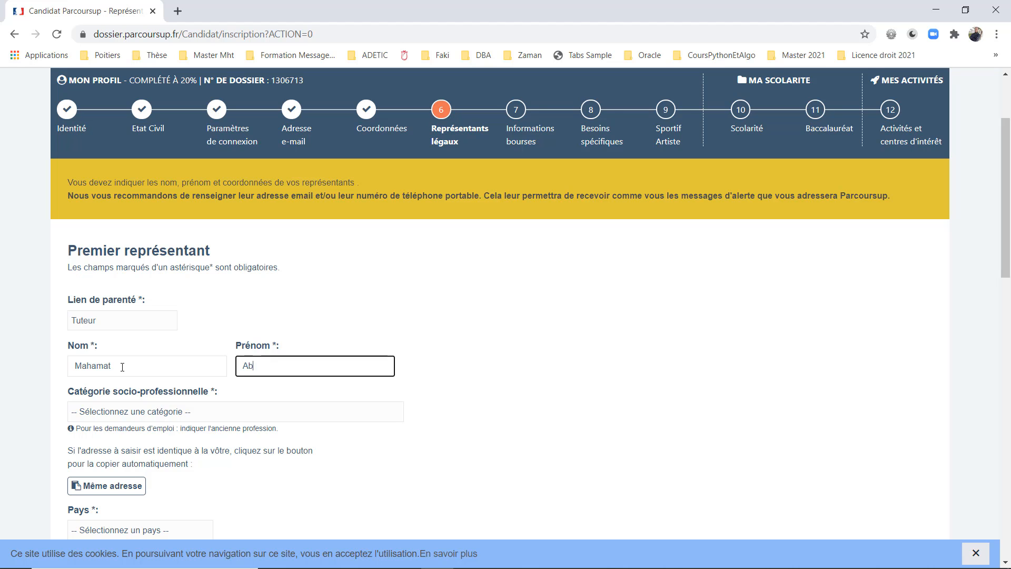
# - Set the representative's category to Cadres de la fonction publique, country Tchad, using the candidate's address
pyautogui.scroll(-3, 123, 367)
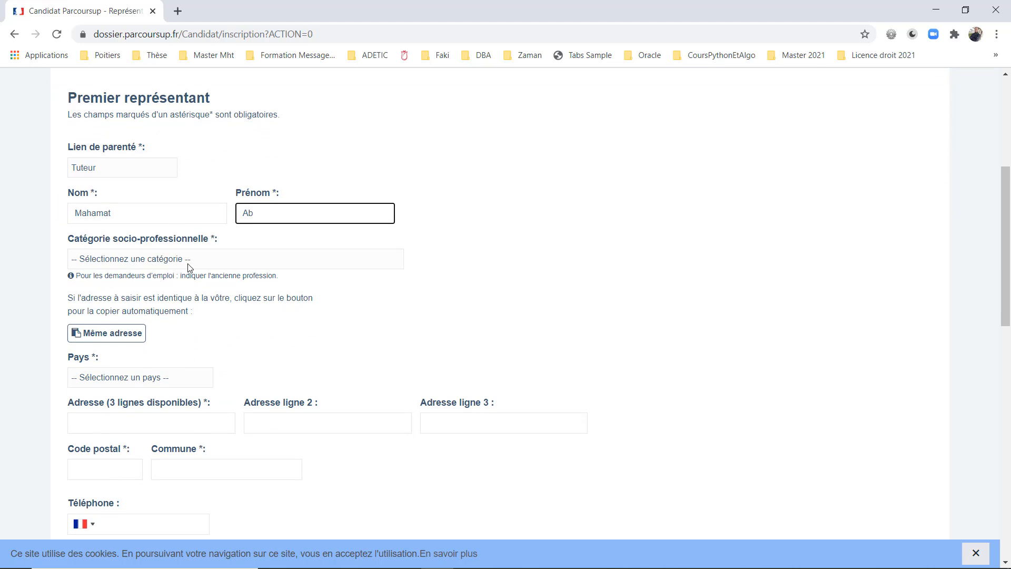
pyautogui.click(216, 261)
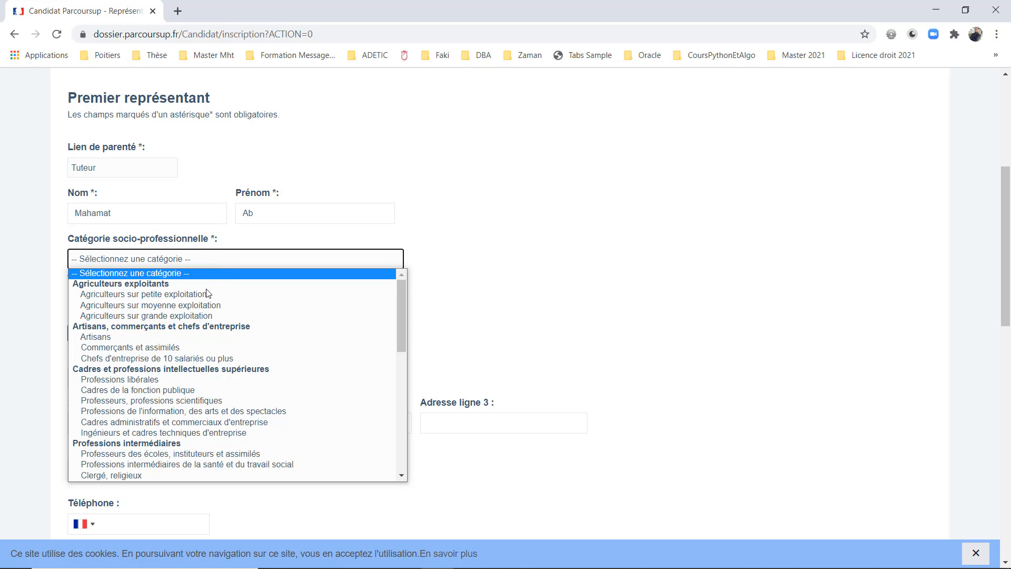
pyautogui.click(199, 392)
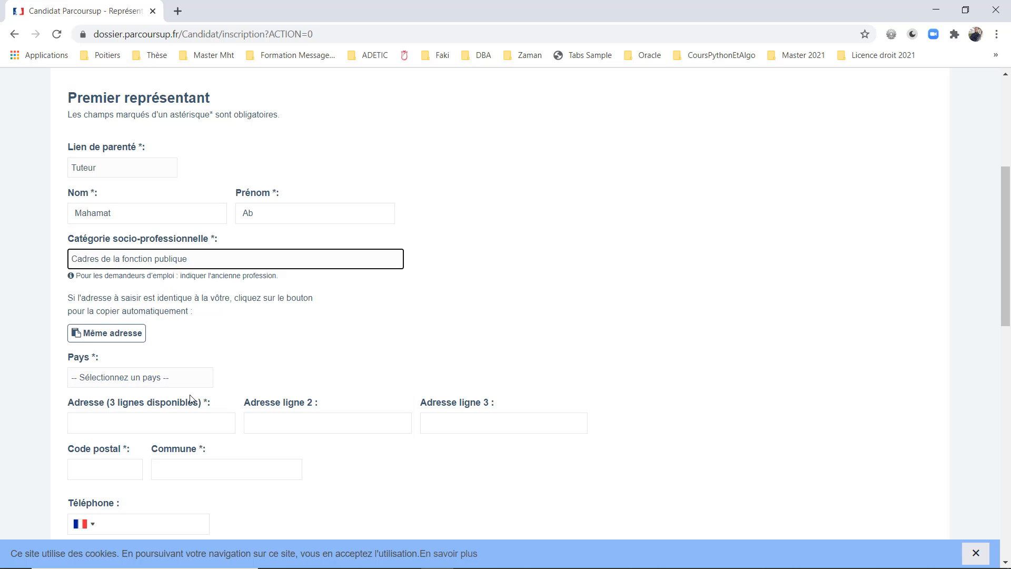
pyautogui.click(114, 379)
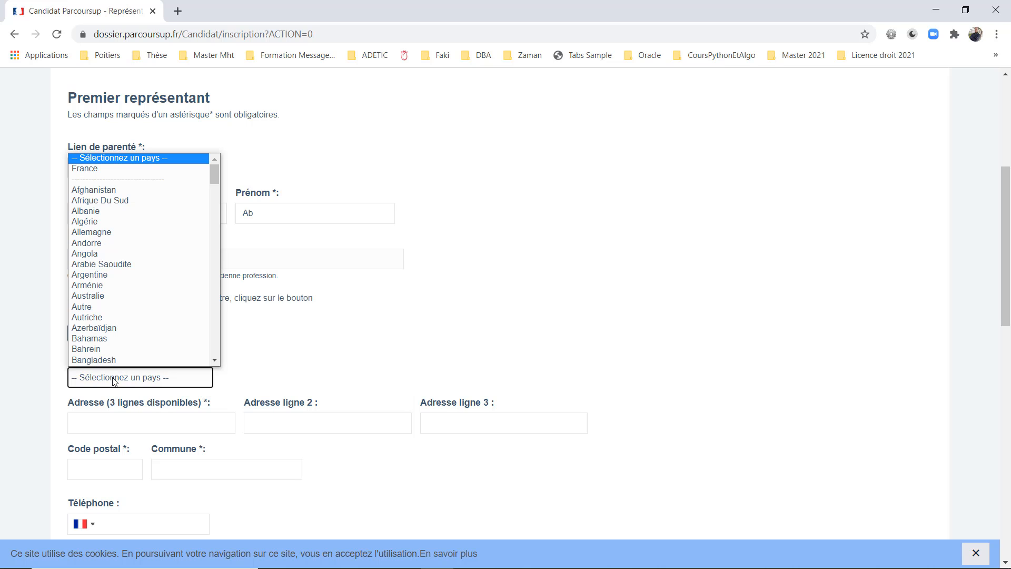
pyautogui.write('tc')
pyautogui.press('Return')
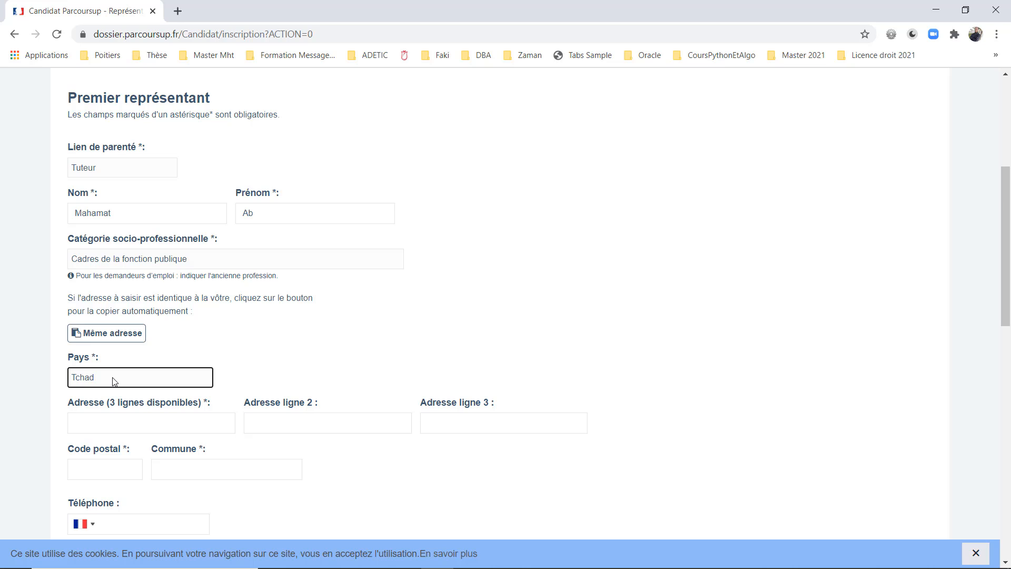
pyautogui.click(116, 340)
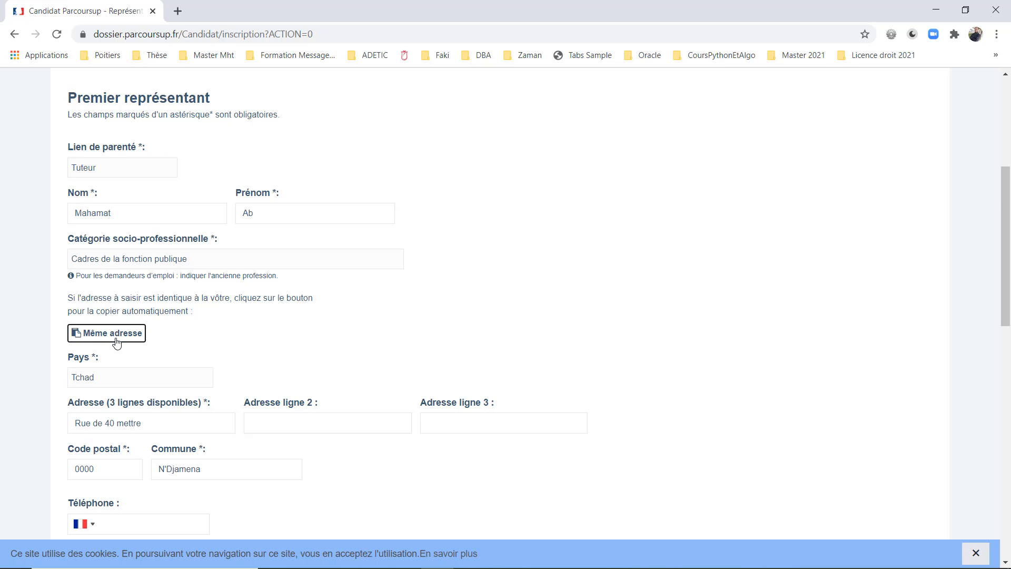
# - Leave the second representative empty and save the legal representatives step
pyautogui.scroll(-2, 127, 326)
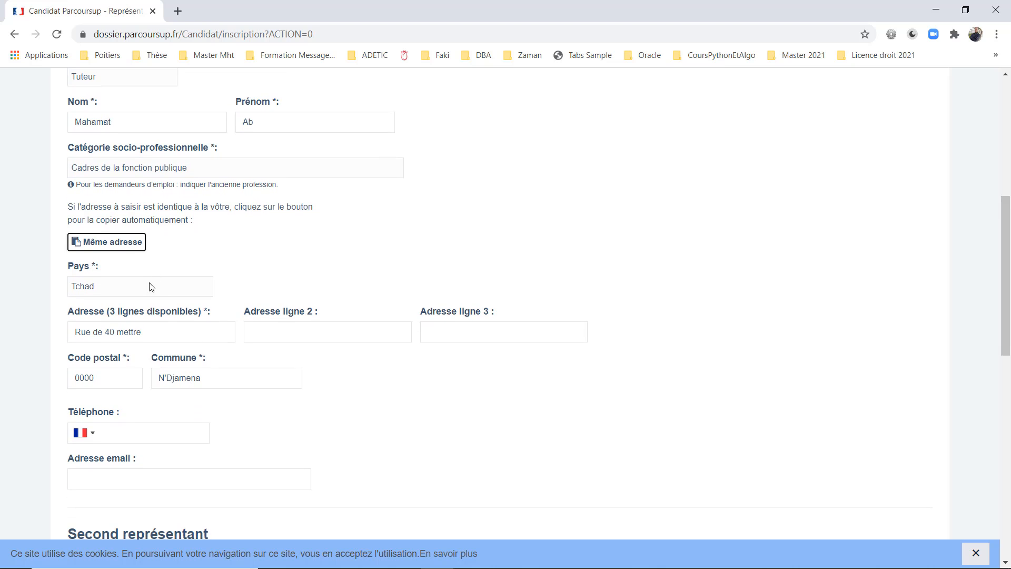
pyautogui.scroll(-4, 241, 414)
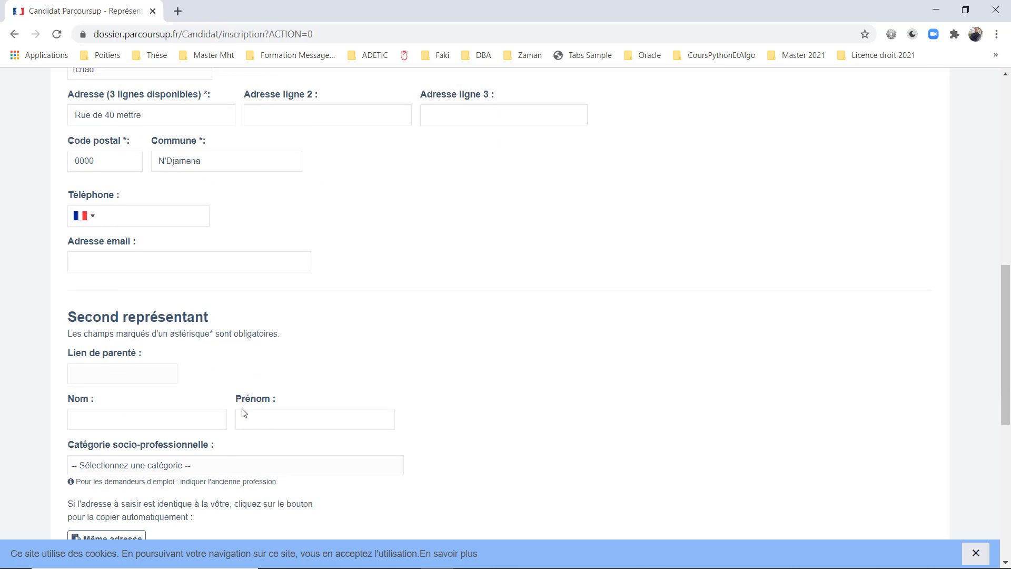
pyautogui.scroll(-2, 163, 354)
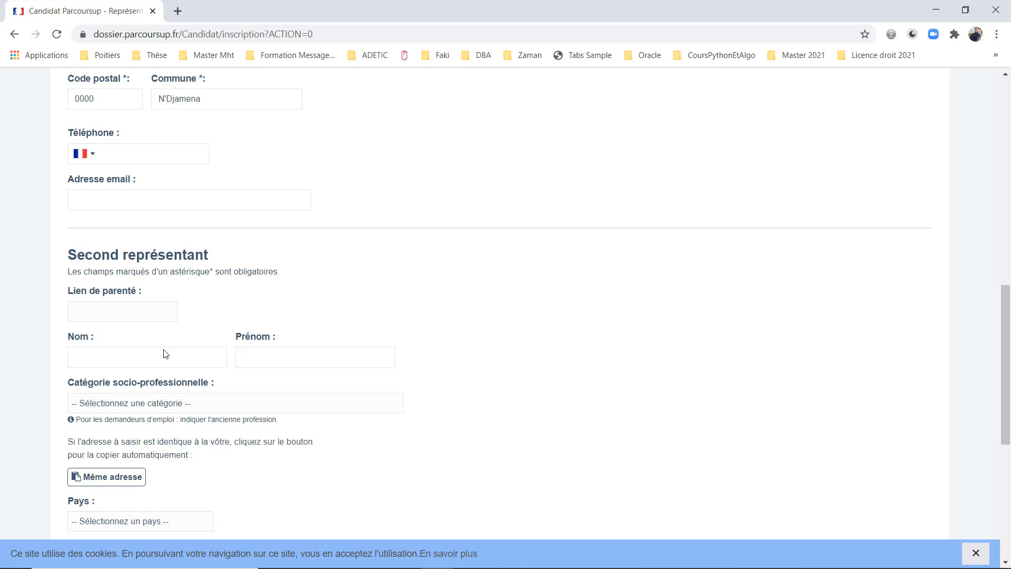
pyautogui.scroll(-3, 187, 386)
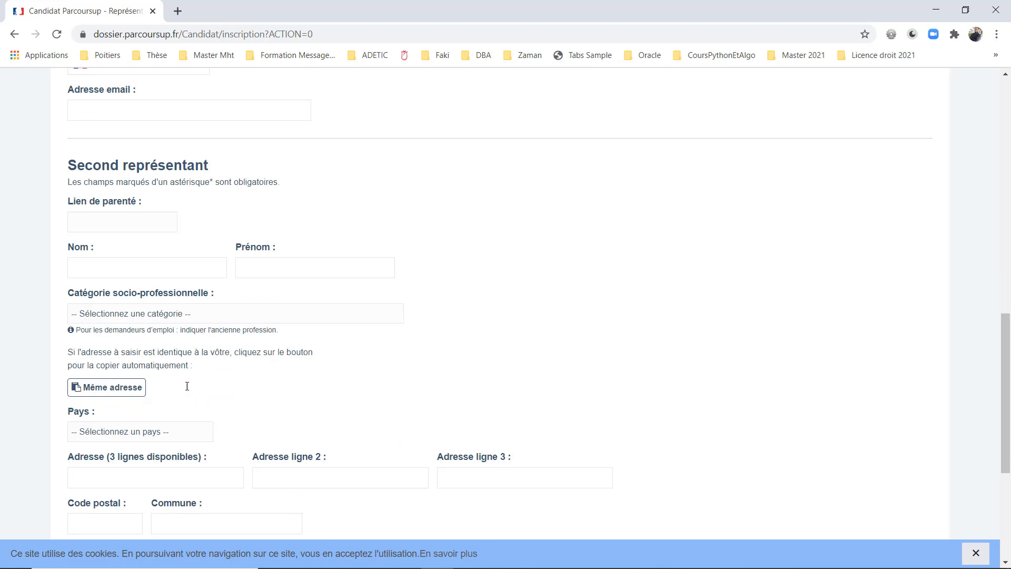
pyautogui.scroll(-3, 187, 386)
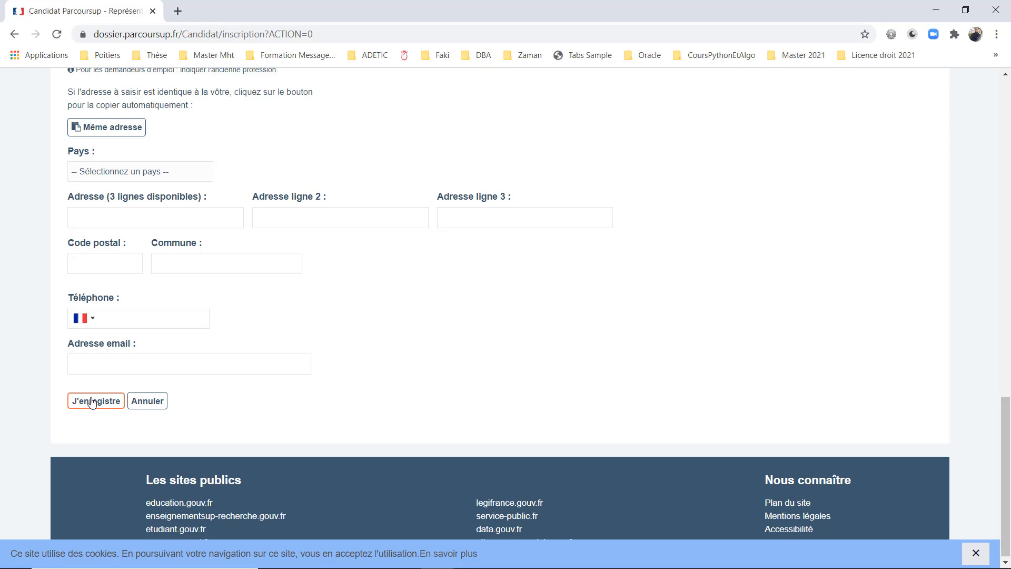
pyautogui.click(93, 402)
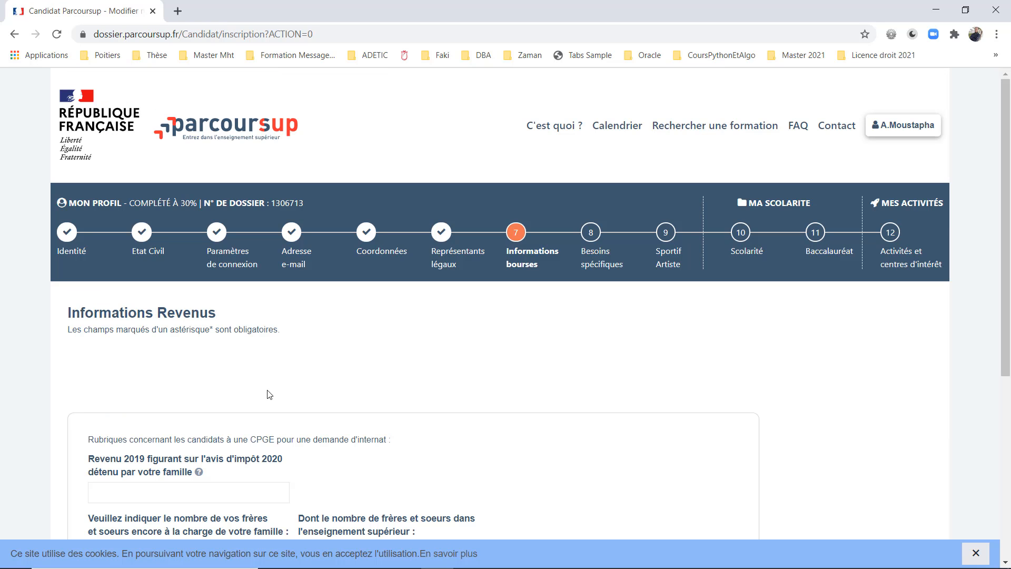
pyautogui.scroll(-3, 267, 394)
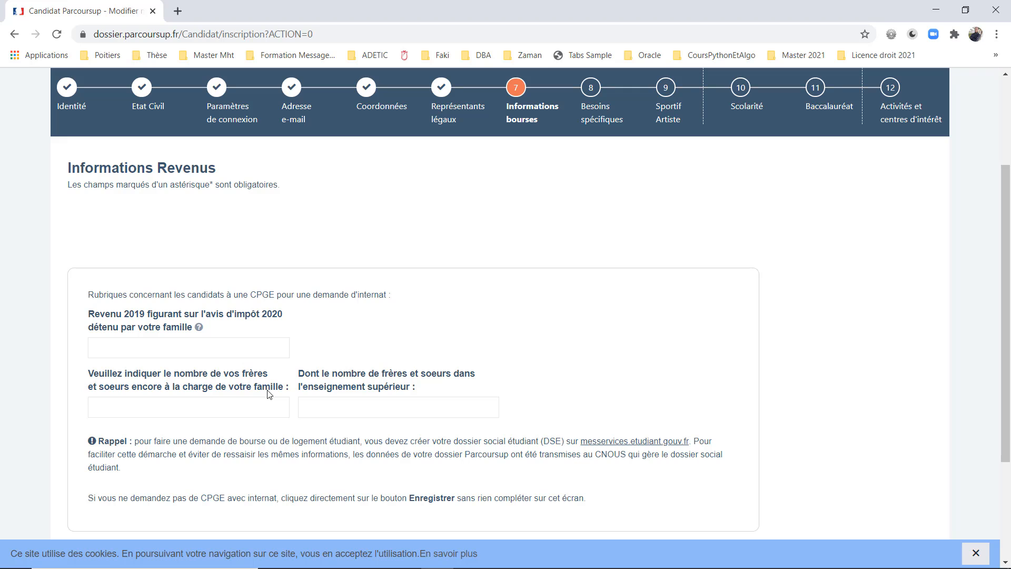
pyautogui.scroll(-1, 268, 394)
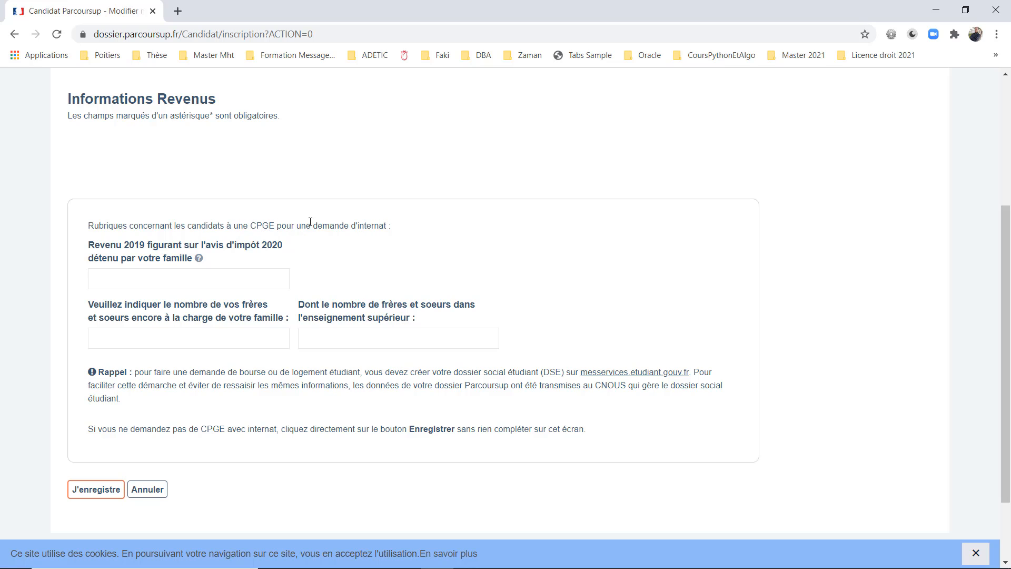
pyautogui.moveTo(251, 227); pyautogui.dragTo(272, 227)
pyautogui.click(105, 274)
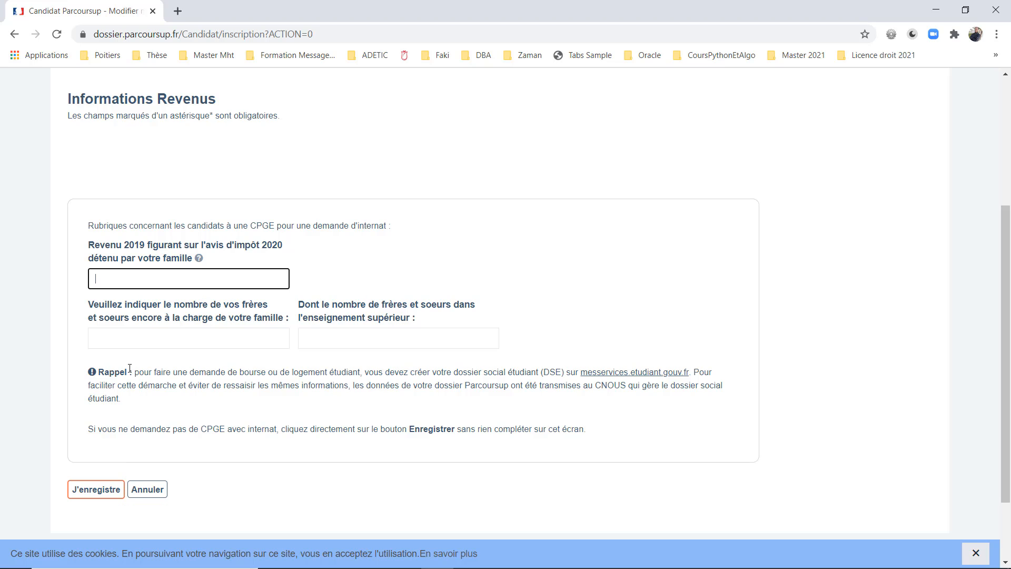
pyautogui.moveTo(137, 372); pyautogui.dragTo(409, 367)
pyautogui.moveTo(466, 369); pyautogui.dragTo(557, 371)
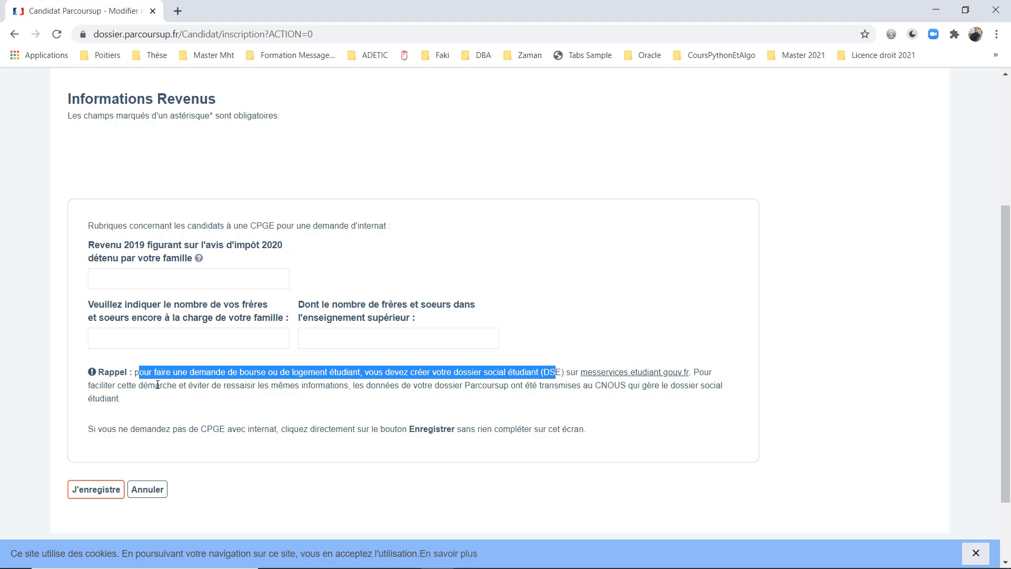
pyautogui.moveTo(156, 385); pyautogui.dragTo(390, 387)
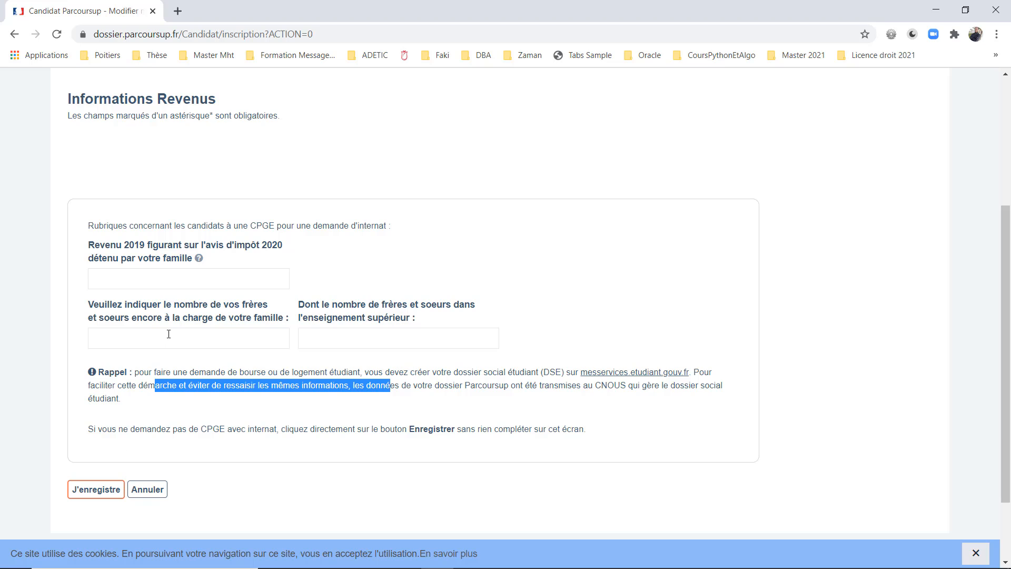
# - Save the empty income form and review the Besoins spécifiques page on handicap needs
pyautogui.click(84, 493)
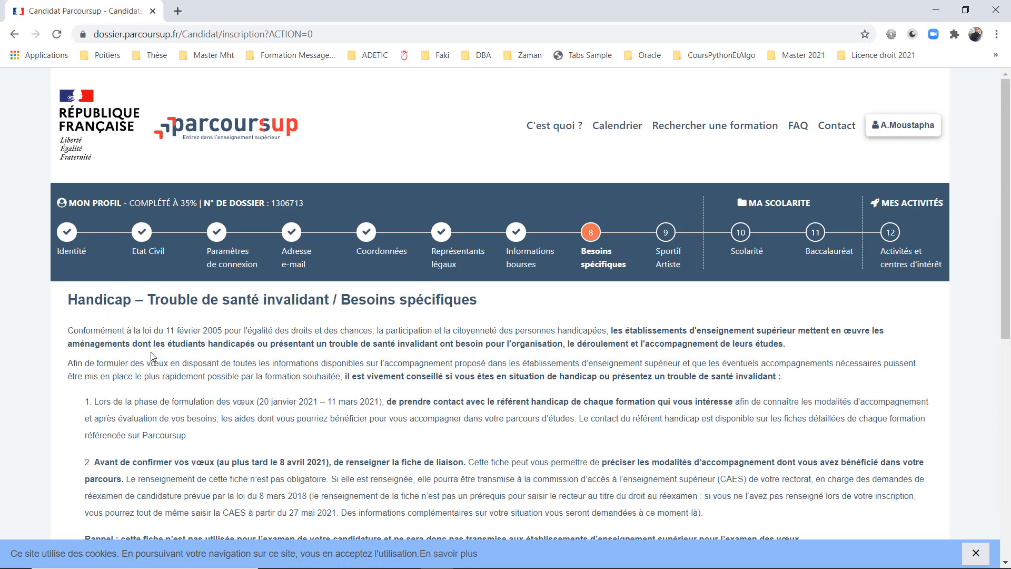
pyautogui.scroll(-3, 192, 378)
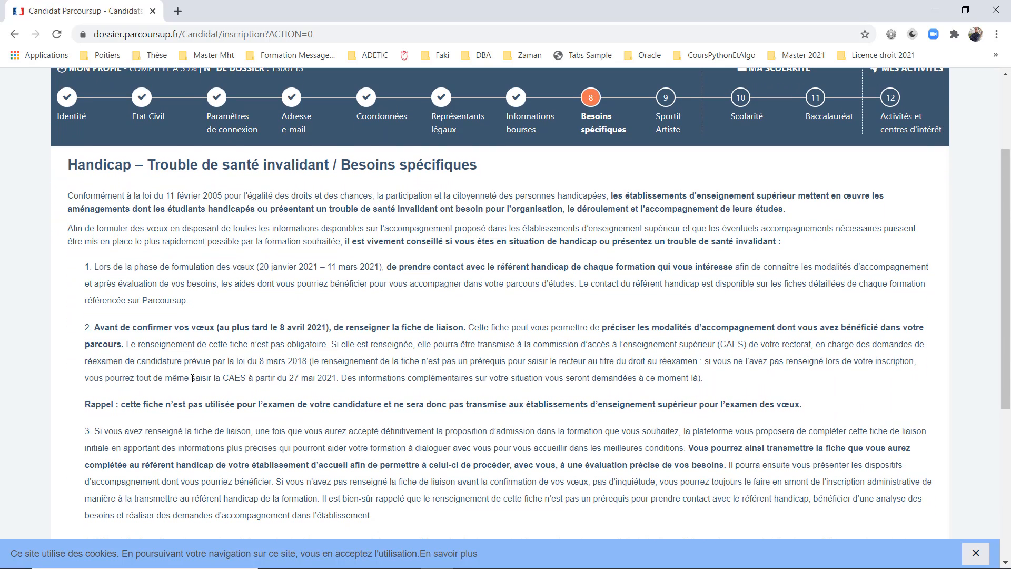
pyautogui.scroll(-1, 192, 378)
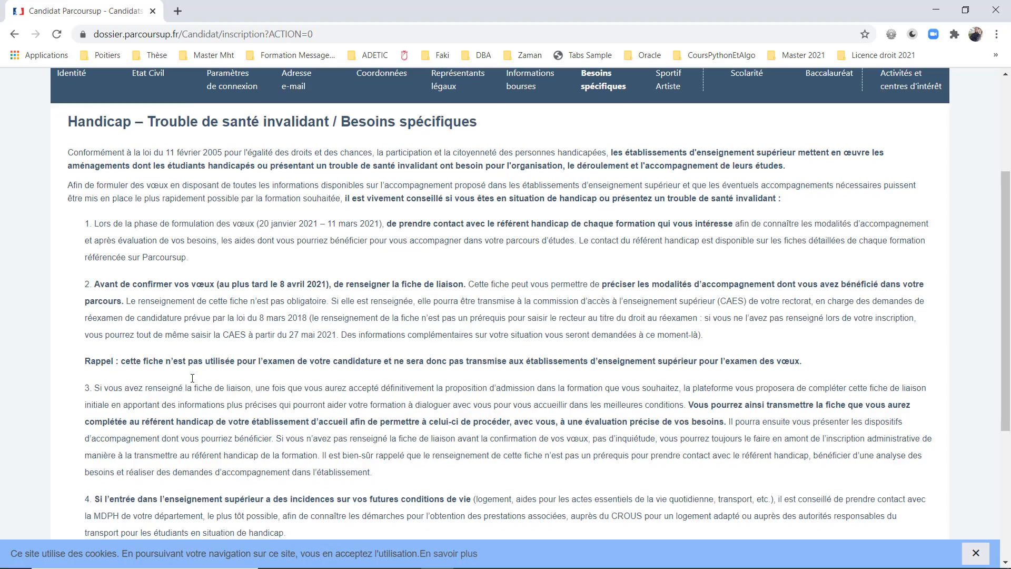
pyautogui.scroll(-3, 192, 378)
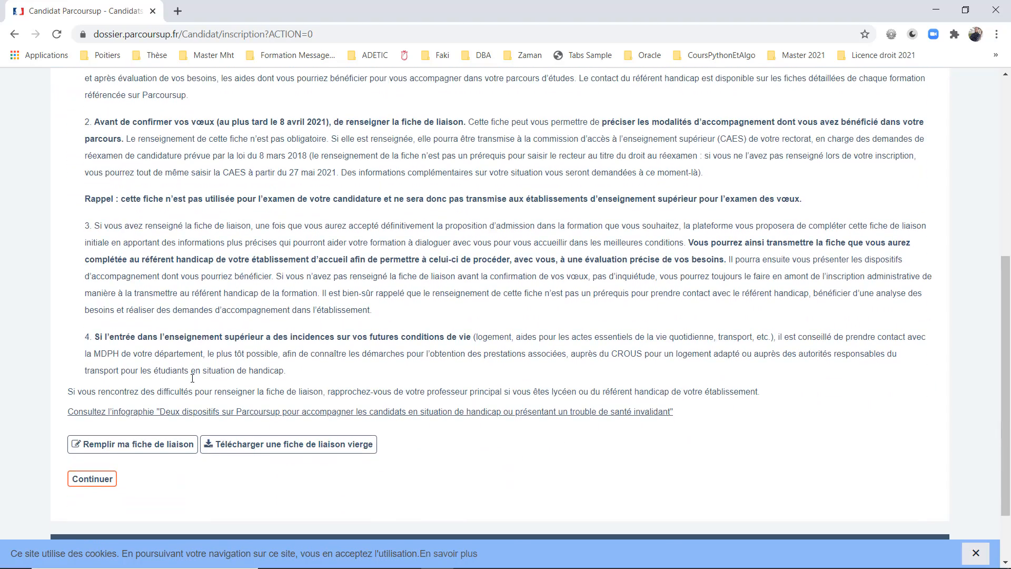
pyautogui.scroll(6, 145, 288)
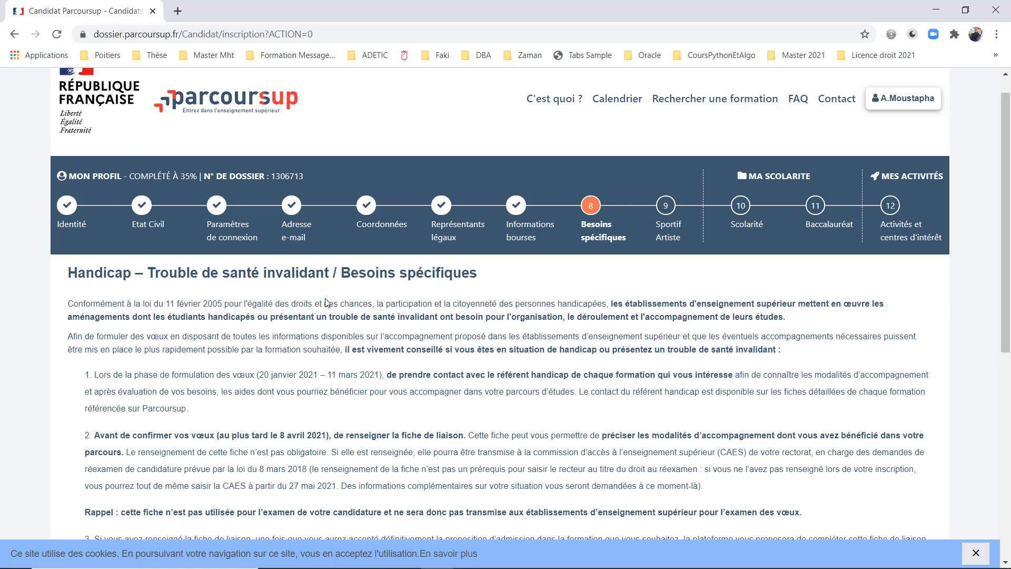
pyautogui.scroll(-8, 325, 294)
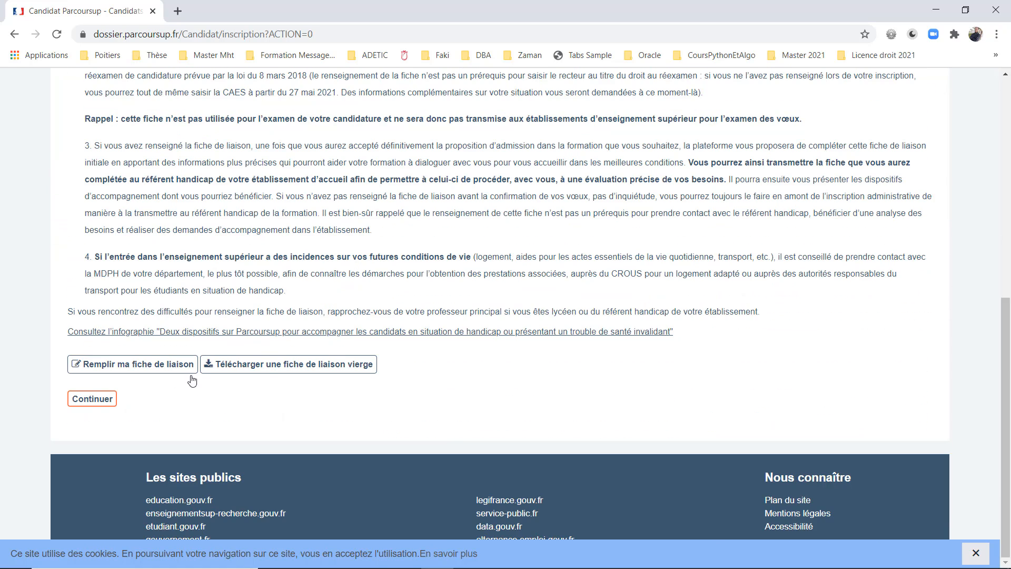
# - Continue past the special-needs step, without a liaison form, to the Scolarité page
pyautogui.click(90, 401)
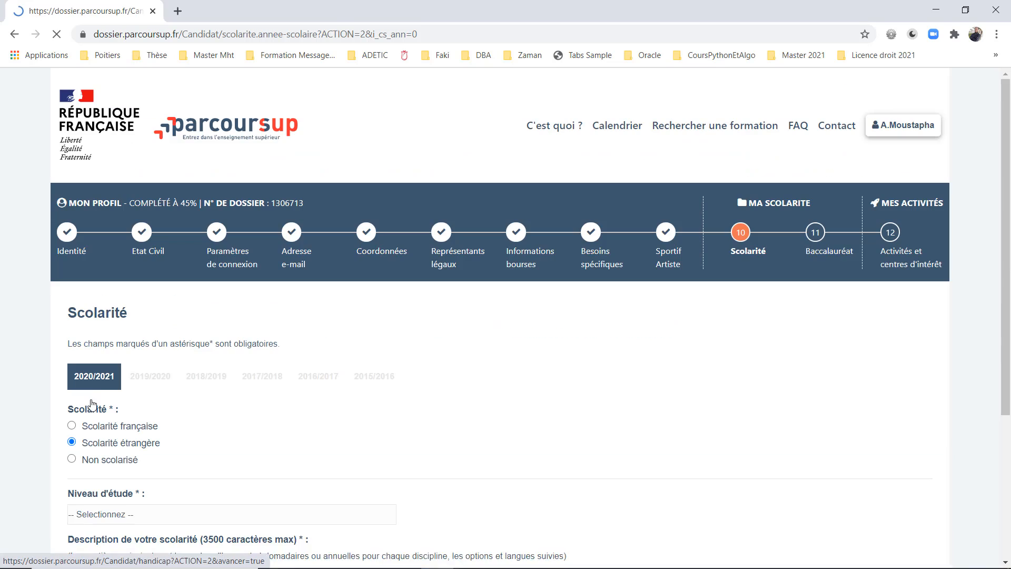
pyautogui.scroll(-2, 298, 382)
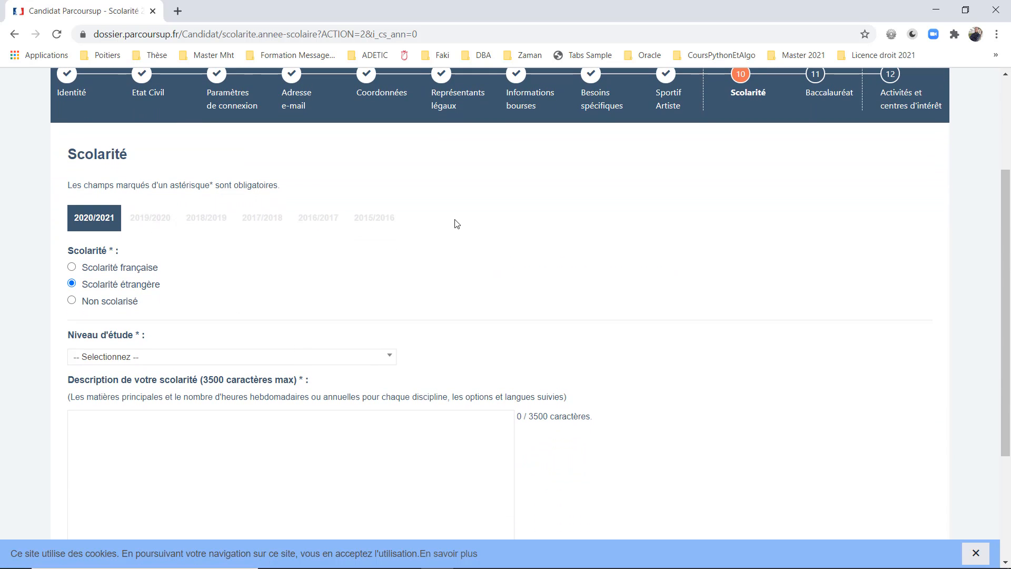
pyautogui.scroll(1, 492, 293)
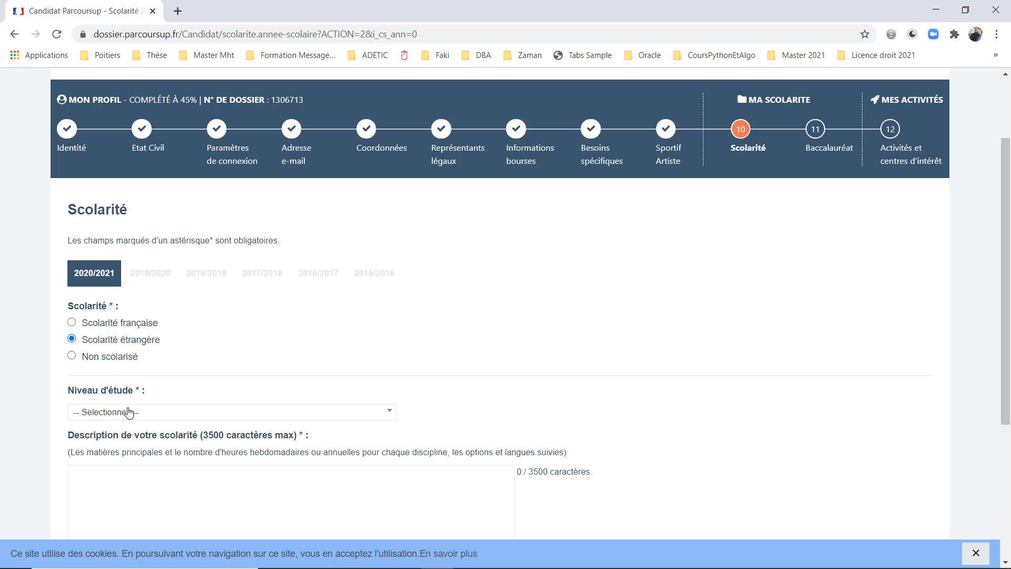
pyautogui.scroll(-4, 181, 400)
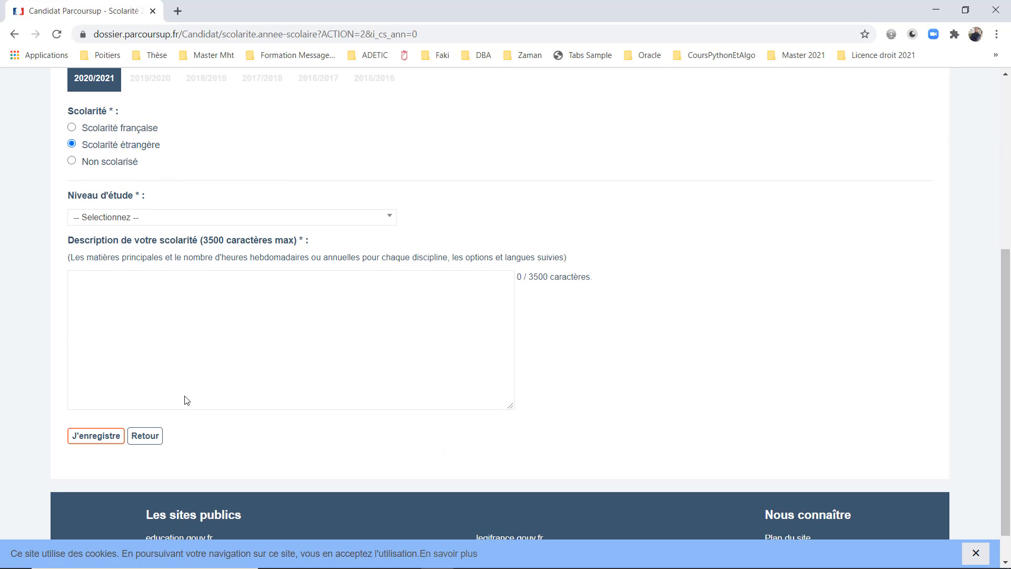
# - Set the 2020/2021 study level to Terminale (Année du Bac)
pyautogui.click(153, 218)
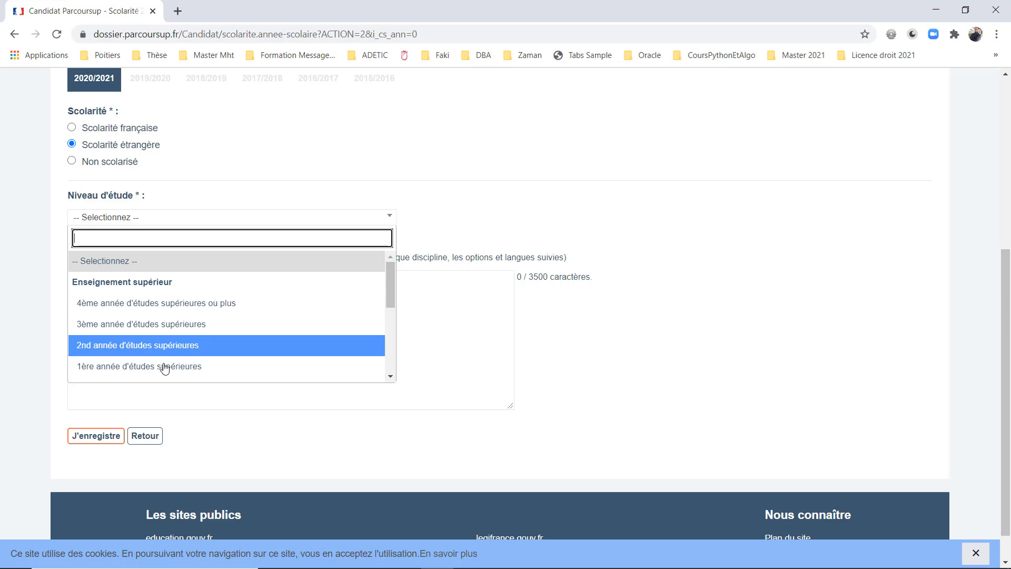
pyautogui.scroll(-2, 163, 378)
pyautogui.scroll(-2, 166, 379)
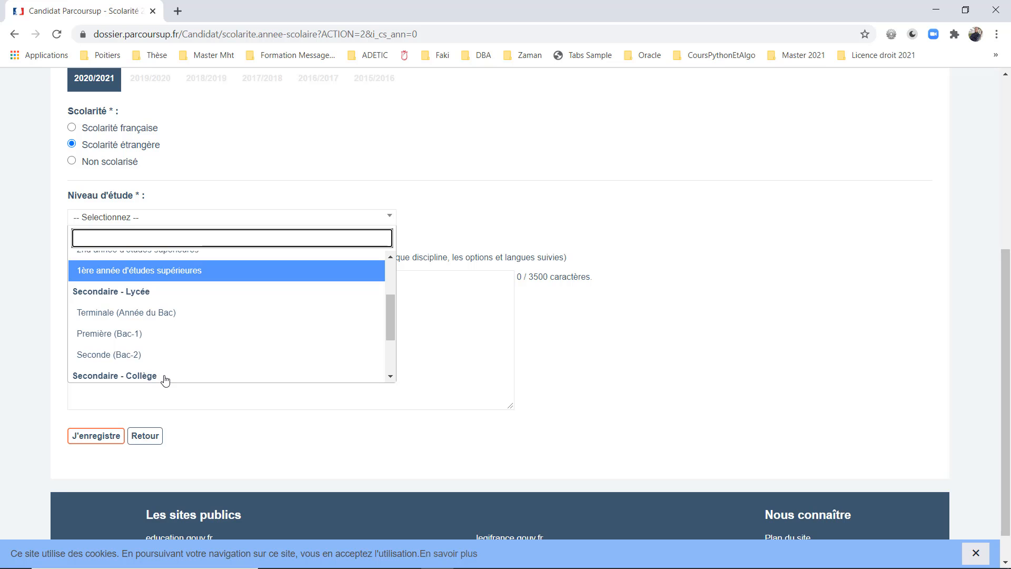
pyautogui.click(151, 316)
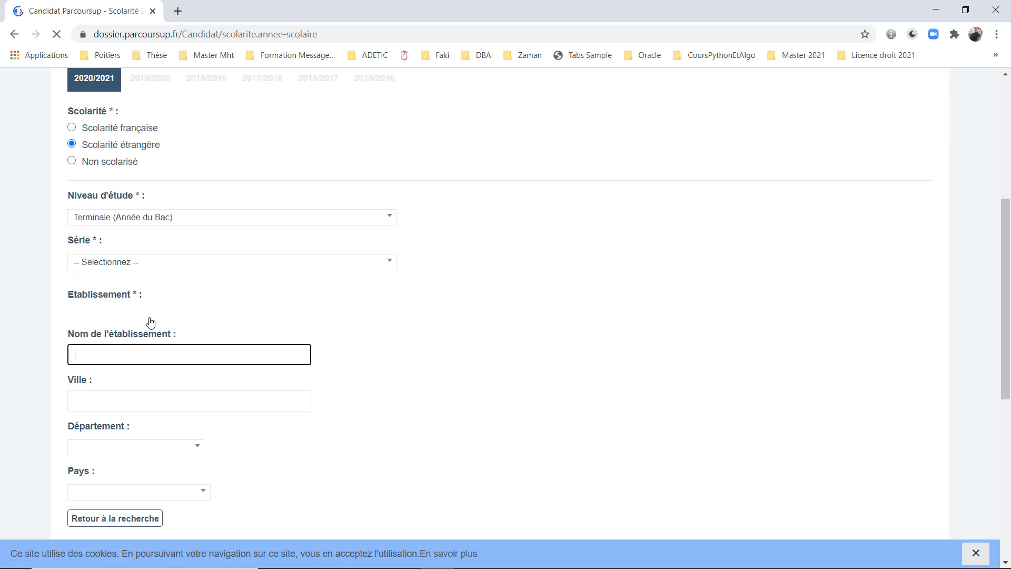
# - Choose Scientifique as the 2020/2021 Série
pyautogui.scroll(-1, 272, 394)
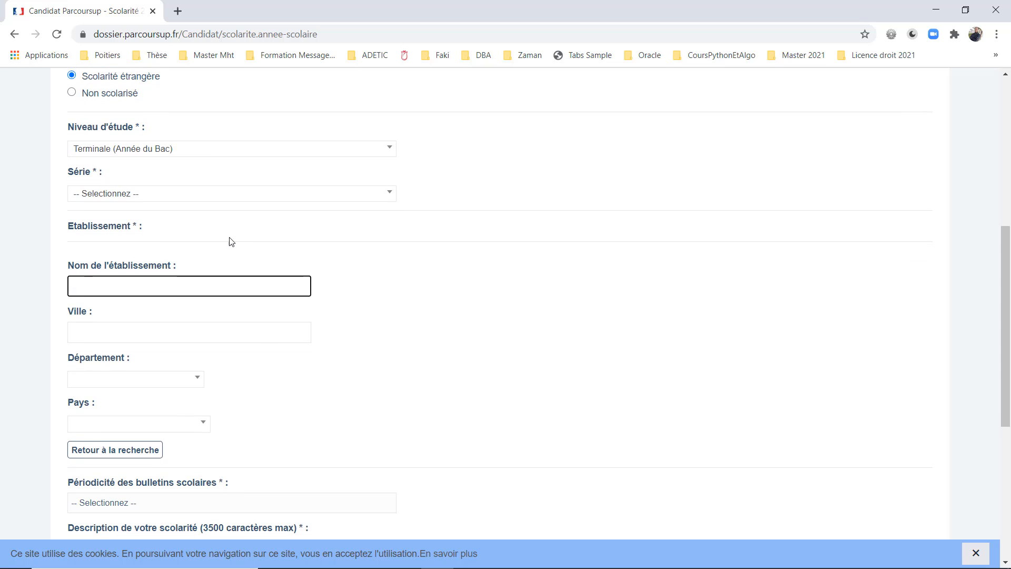
pyautogui.click(190, 196)
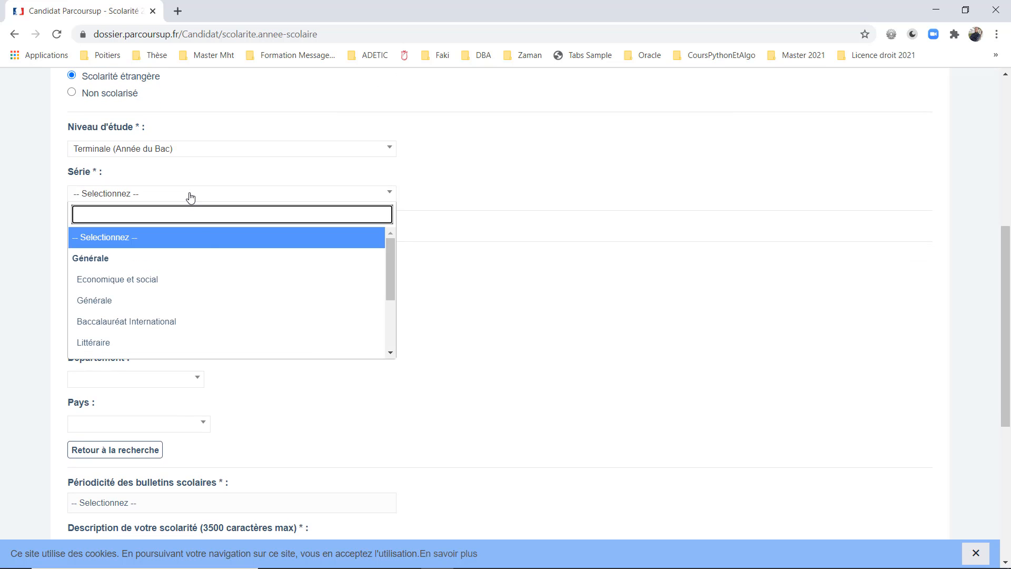
pyautogui.scroll(-3, 244, 344)
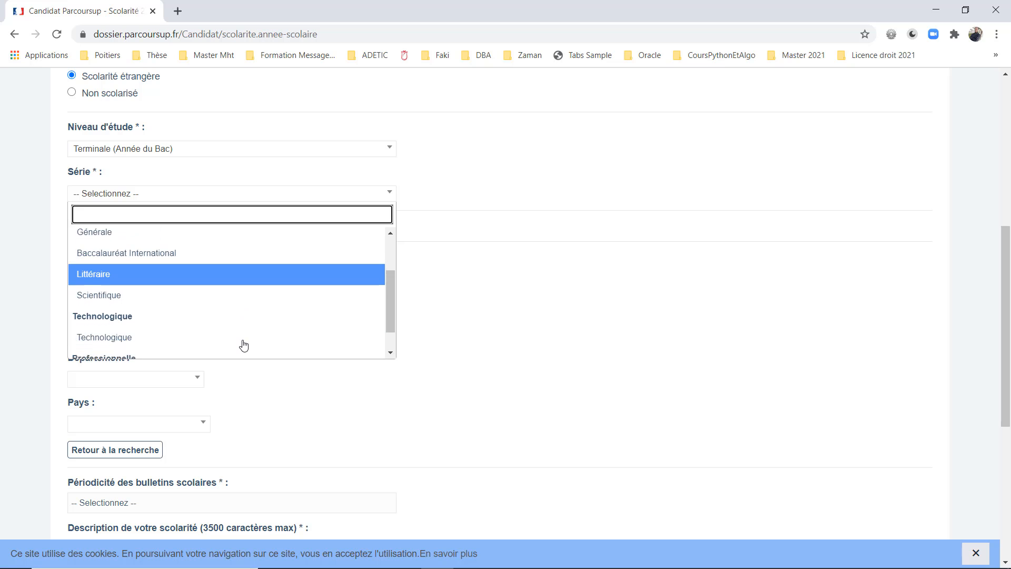
pyautogui.scroll(-1, 244, 345)
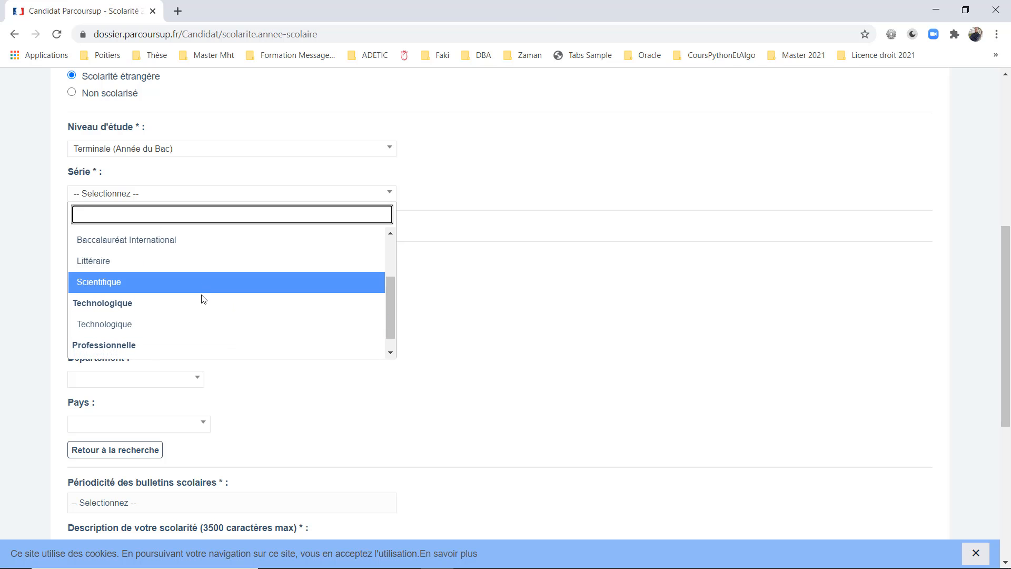
pyautogui.click(203, 282)
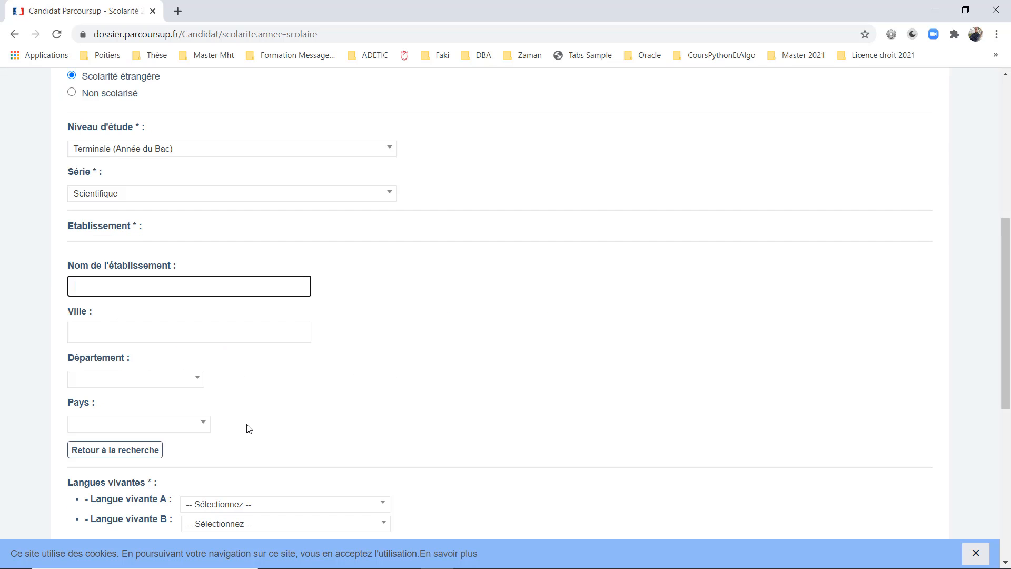
# - Enter the establishment name Lycée Ibnou Cina and the city N'Djamena
pyautogui.scroll(-1, 248, 428)
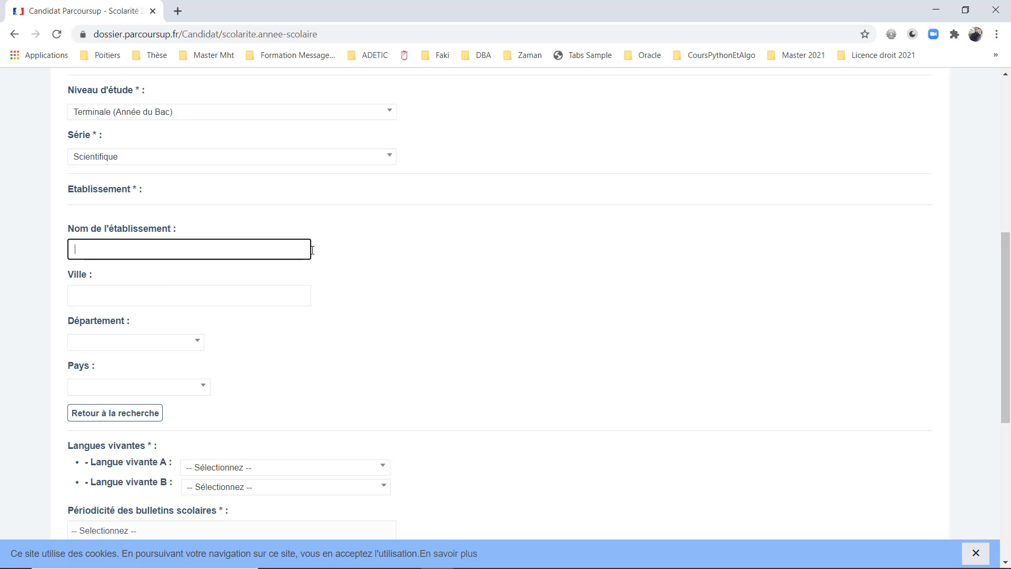
pyautogui.write('Lycée ')
pyautogui.write('Ibnou Cia')
pyautogui.write('a')
pyautogui.press('Tab')
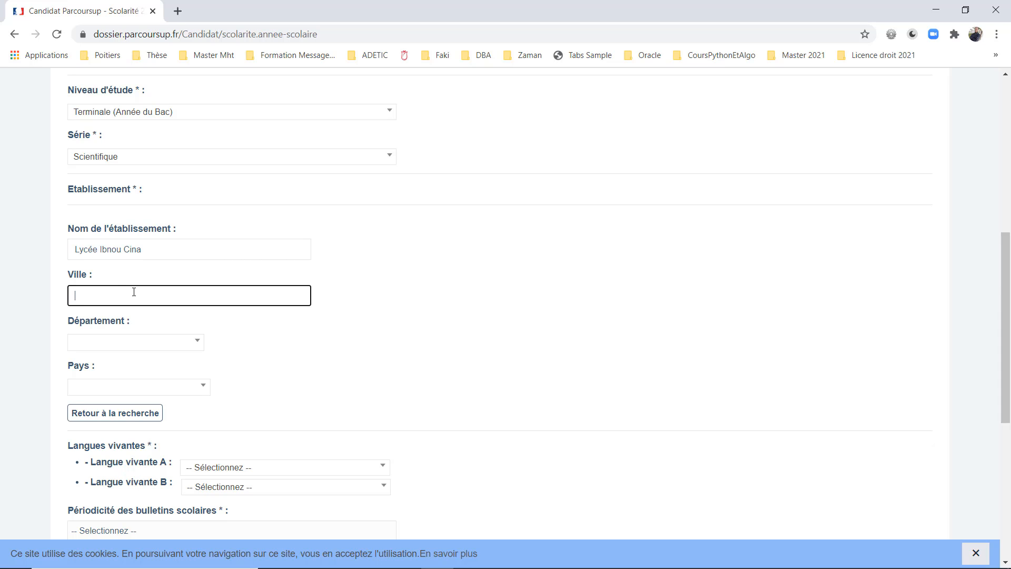
pyautogui.write("N'Djamena")
pyautogui.press('Tab')
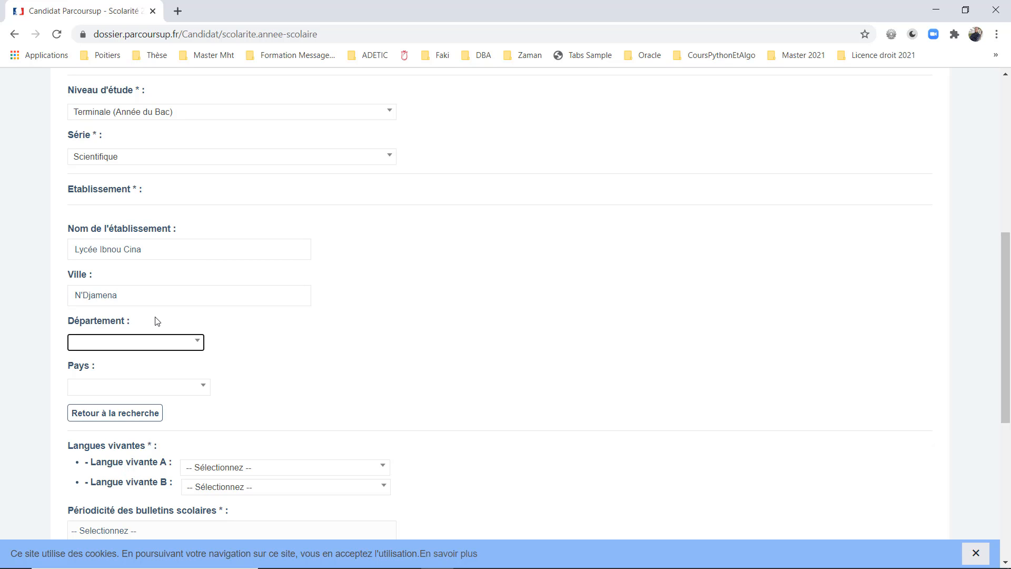
# - Set the department to 99 - Etranger and the country to Tchad
pyautogui.click(179, 345)
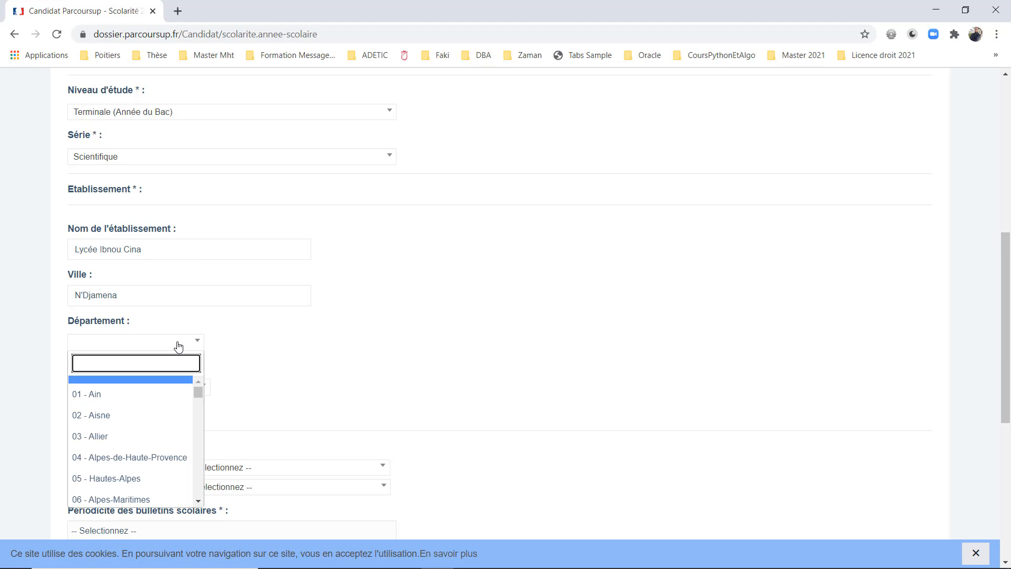
pyautogui.write('99')
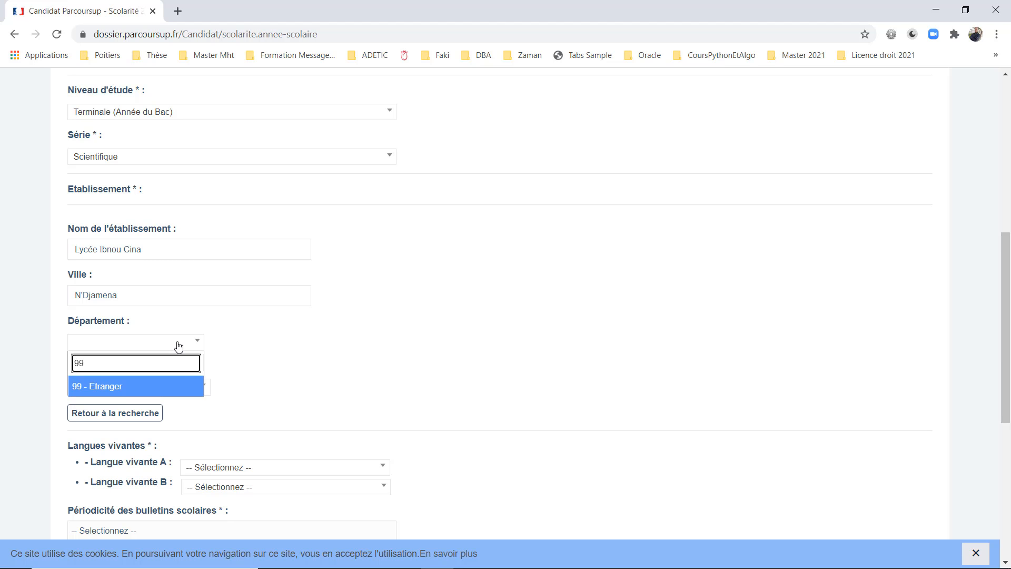
pyautogui.click(117, 389)
pyautogui.click(130, 385)
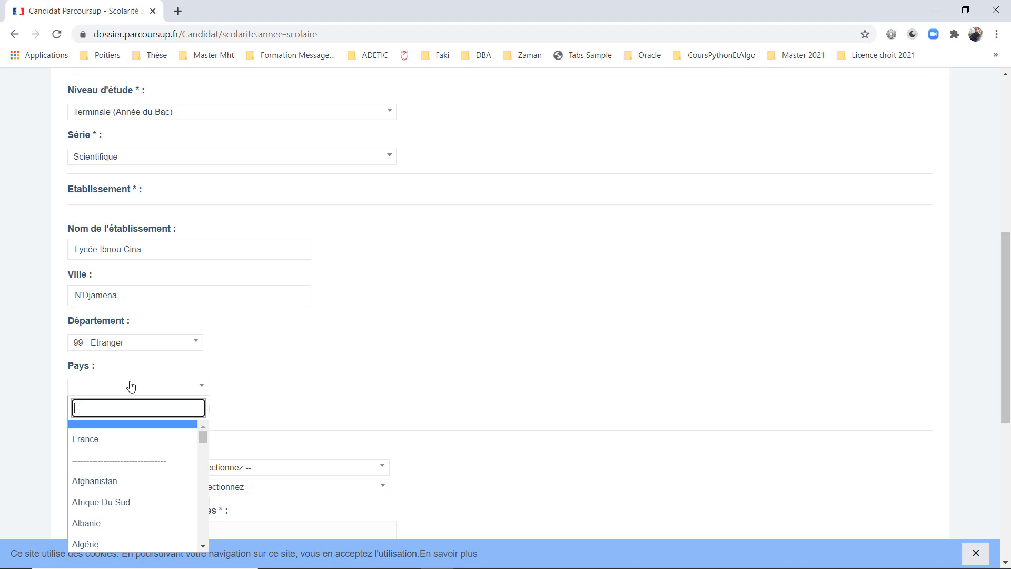
pyautogui.write('tch')
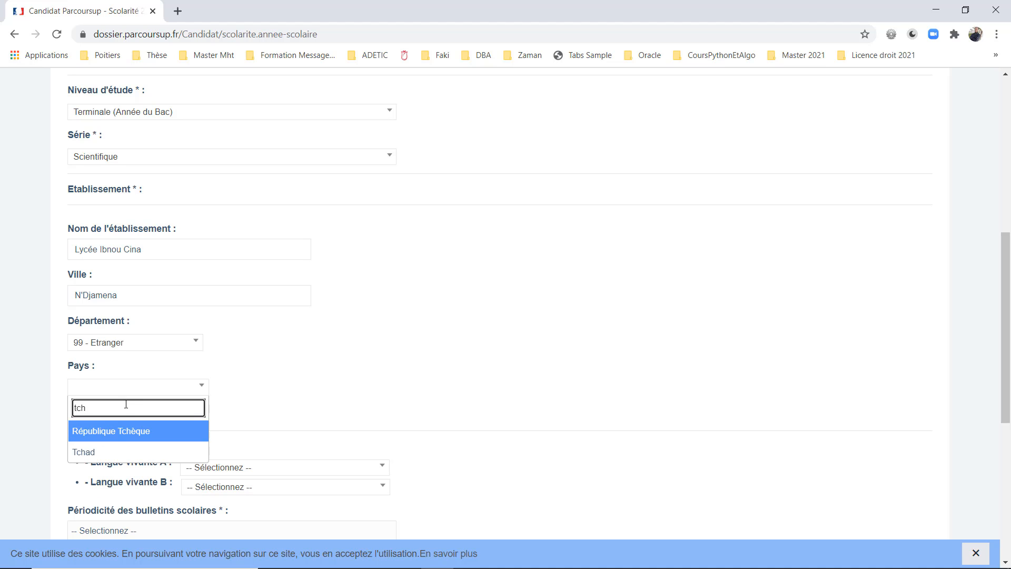
pyautogui.click(111, 452)
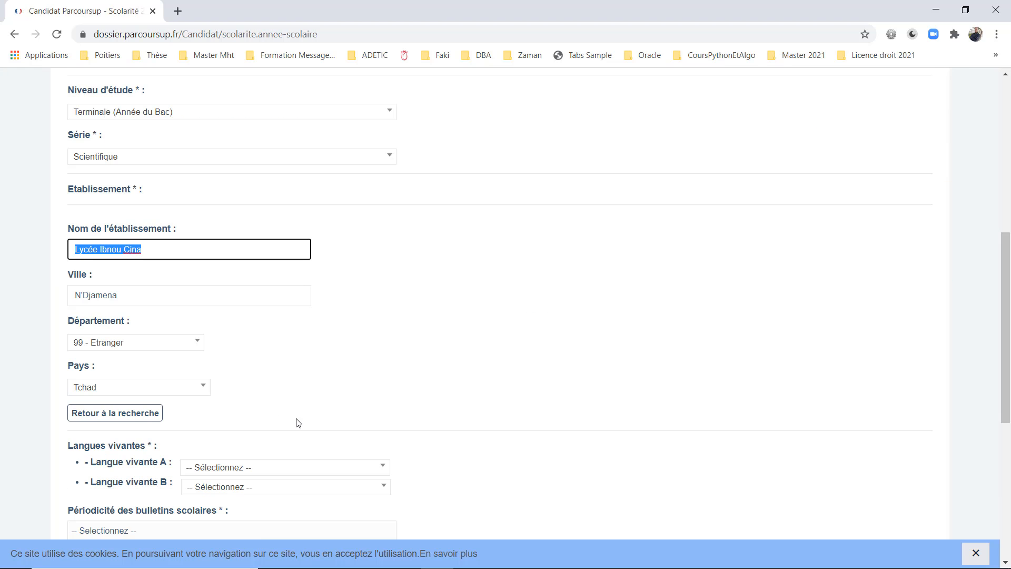
pyautogui.scroll(-1, 402, 409)
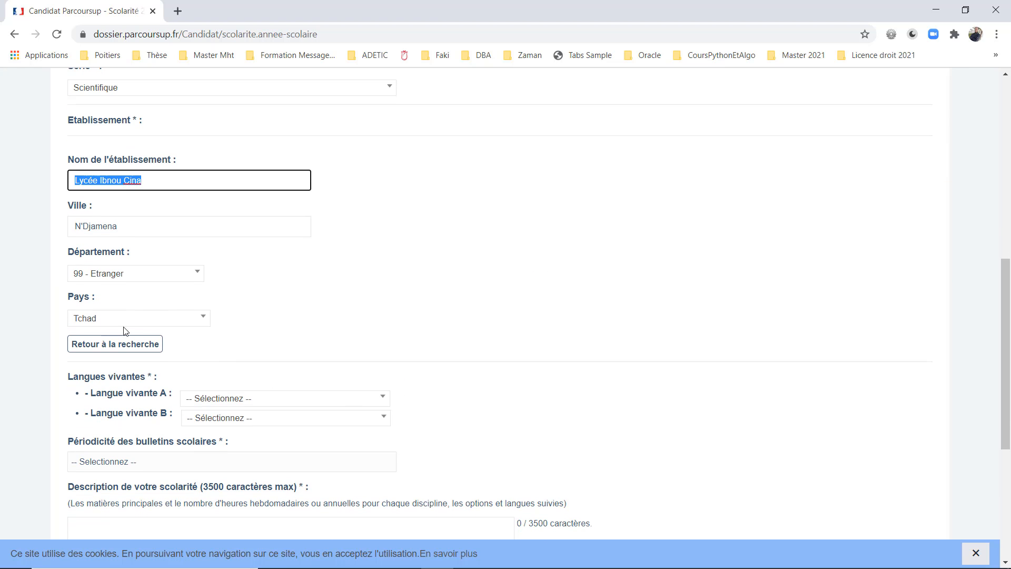
pyautogui.scroll(-1, 297, 380)
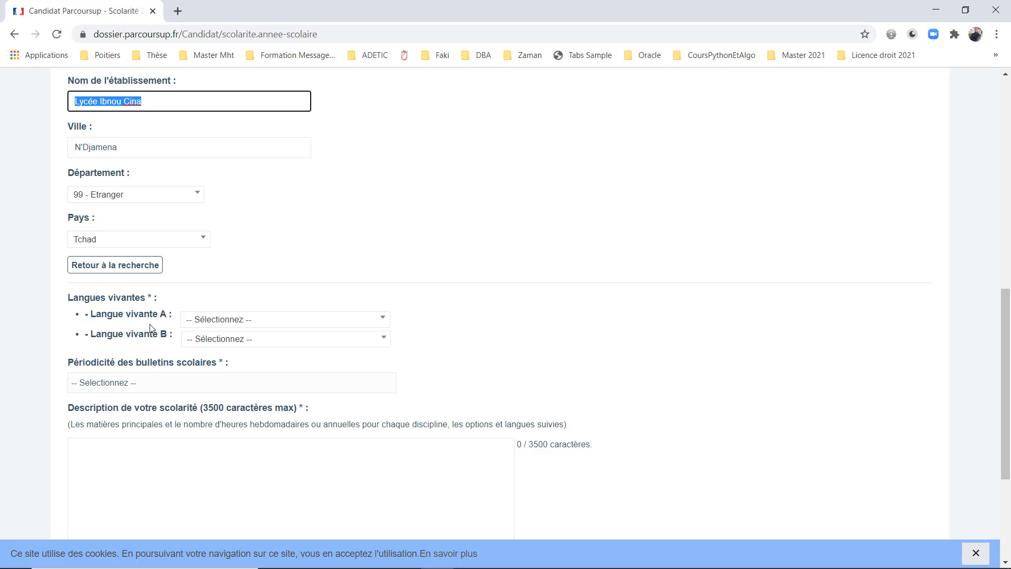
# - Set Langue vivante A to Anglais, replacing the initial Français choice
pyautogui.click(243, 321)
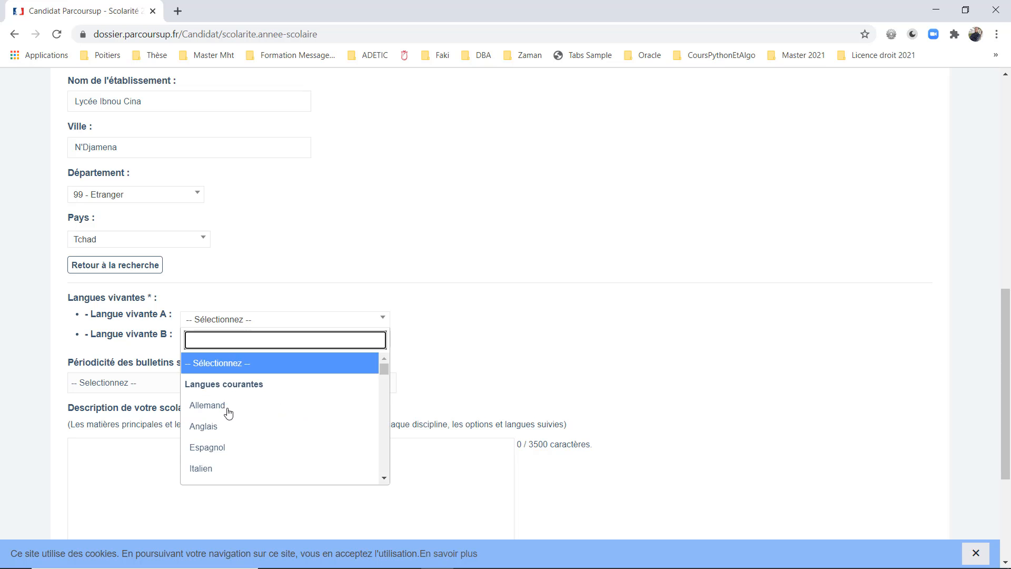
pyautogui.scroll(-1, 229, 463)
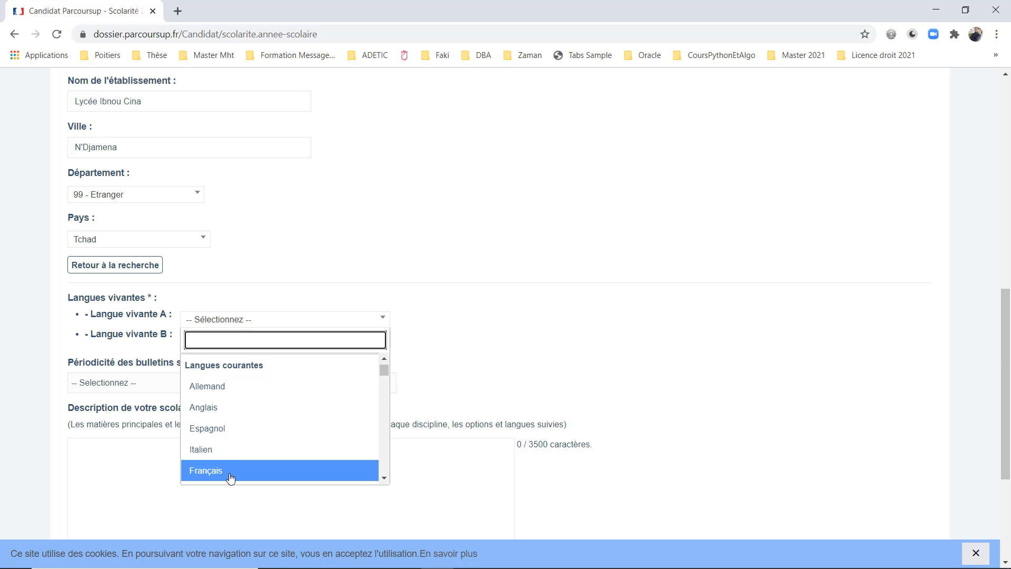
pyautogui.click(230, 470)
pyautogui.click(227, 340)
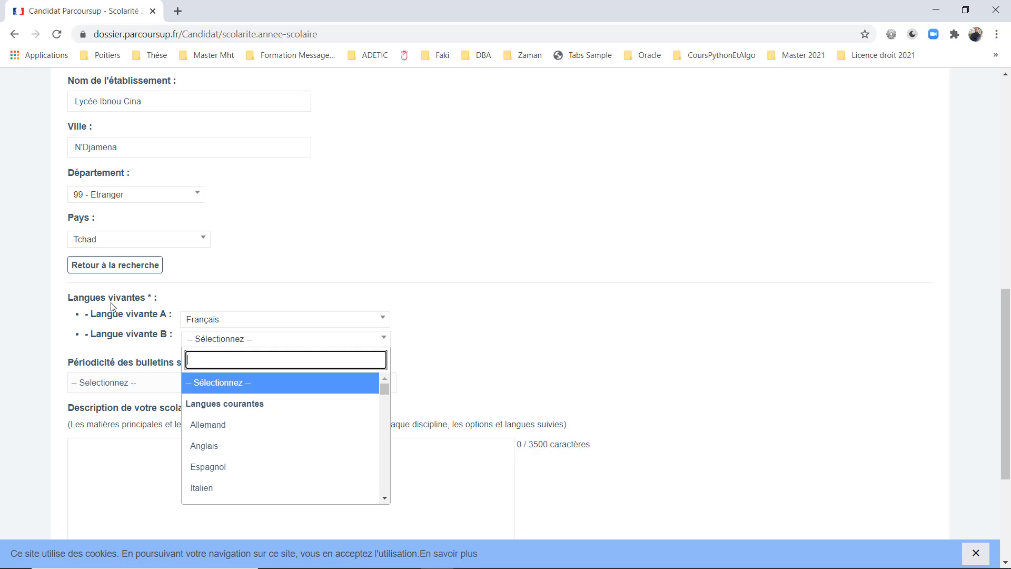
pyautogui.click(225, 322)
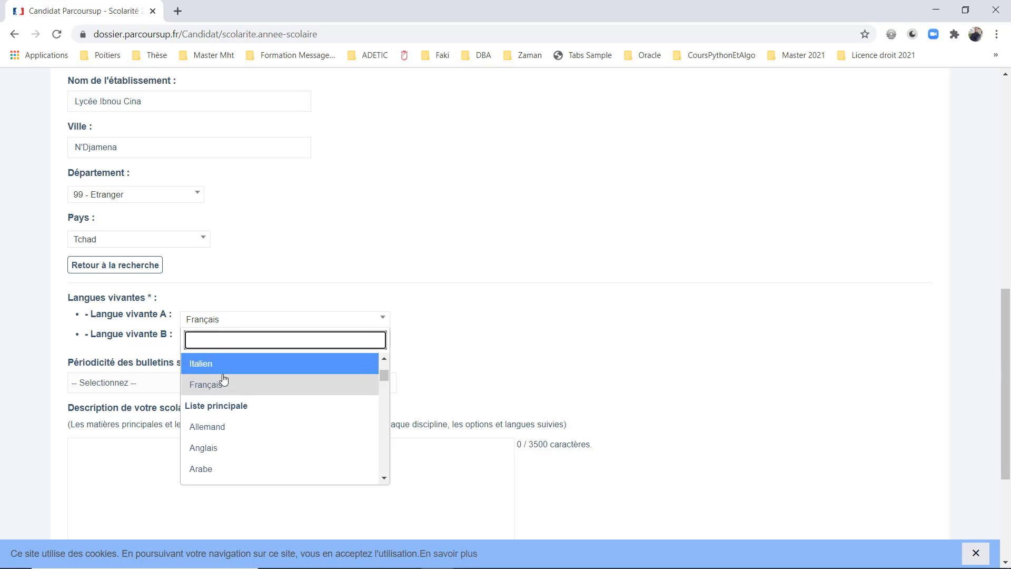
pyautogui.scroll(2, 227, 395)
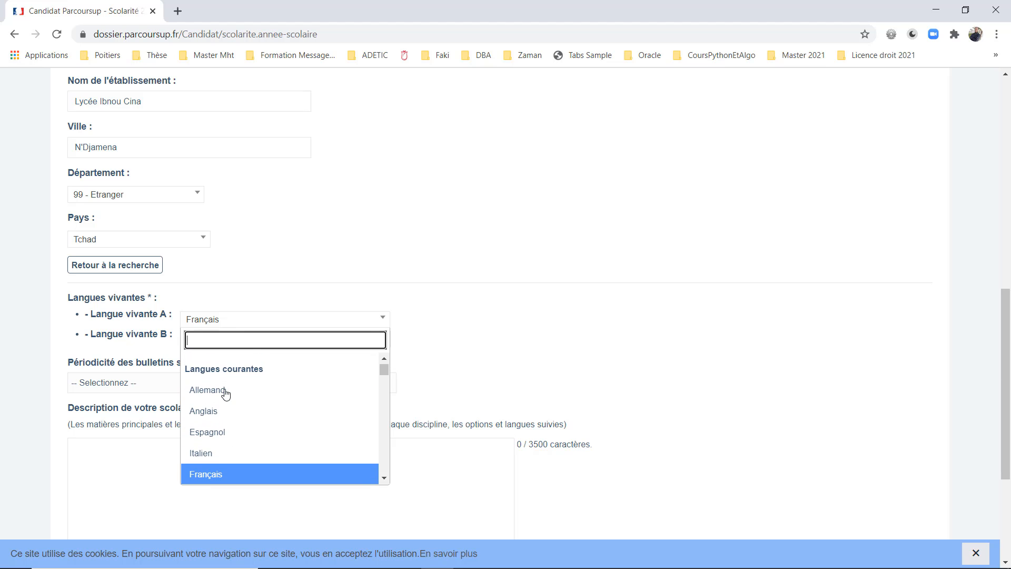
pyautogui.scroll(-2, 226, 392)
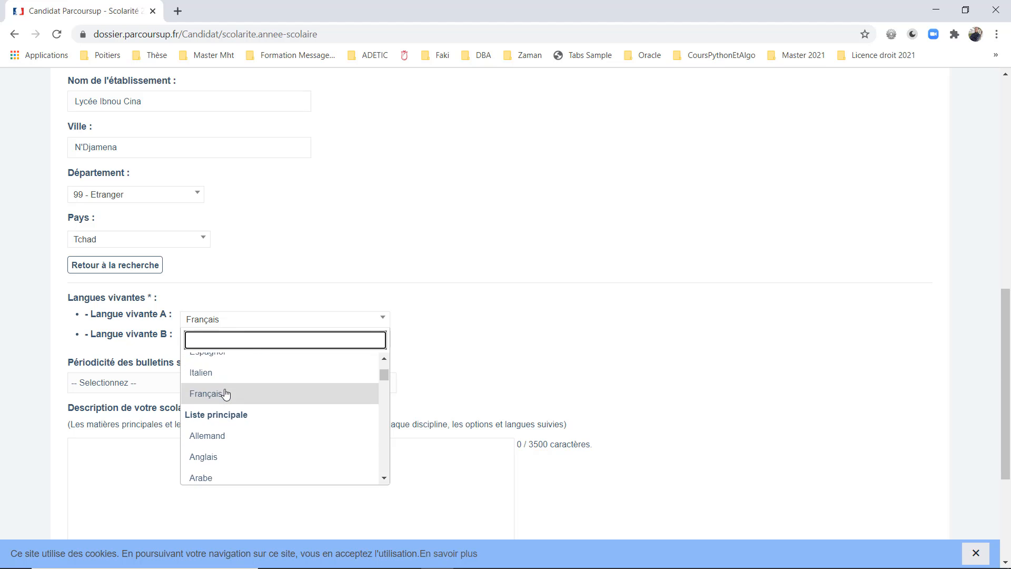
pyautogui.click(219, 453)
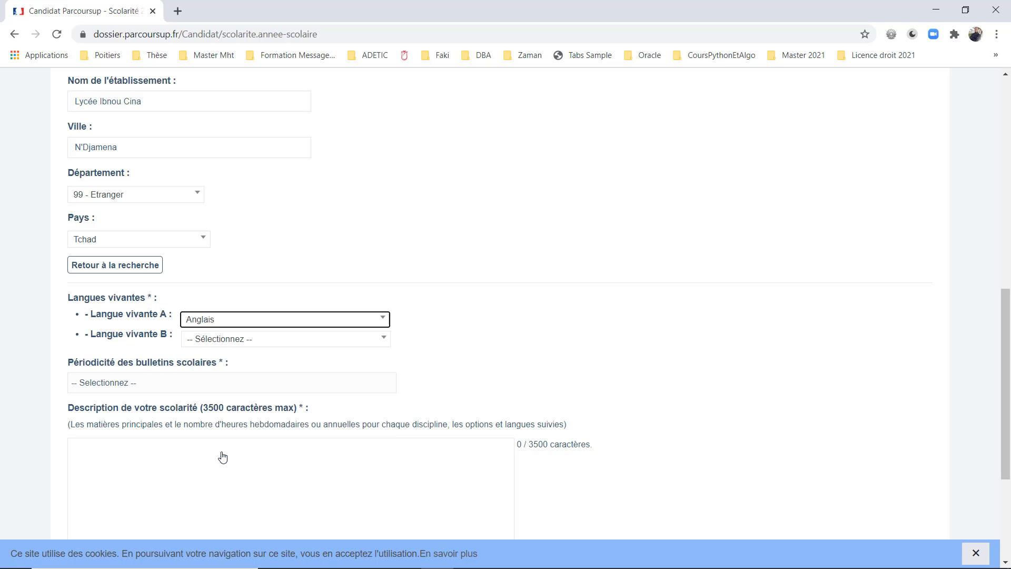
# - Set Langue vivante B to Arabe and the bulletin periodicity to En trimestres
pyautogui.click(221, 342)
pyautogui.scroll(-2, 237, 464)
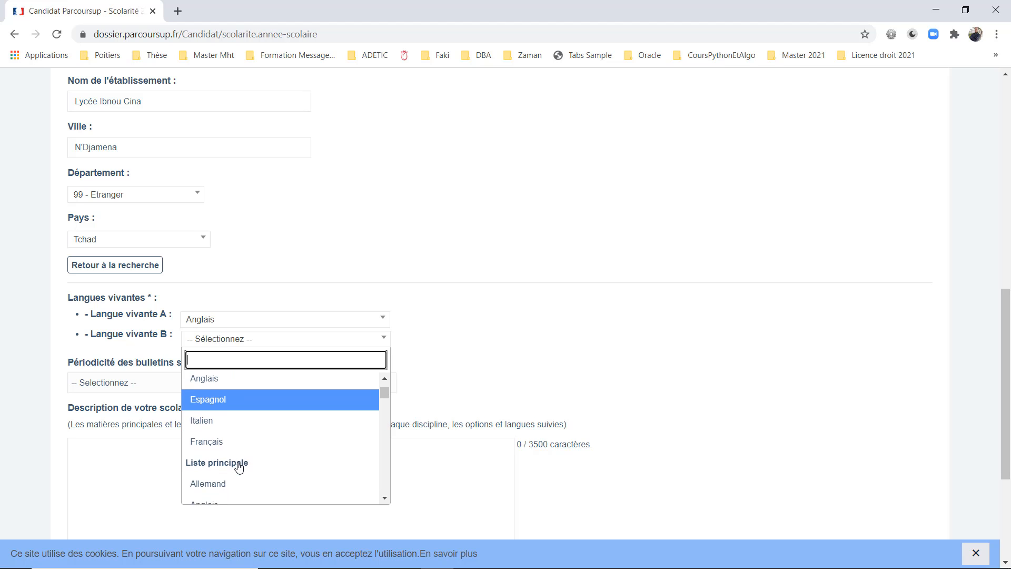
pyautogui.click(228, 496)
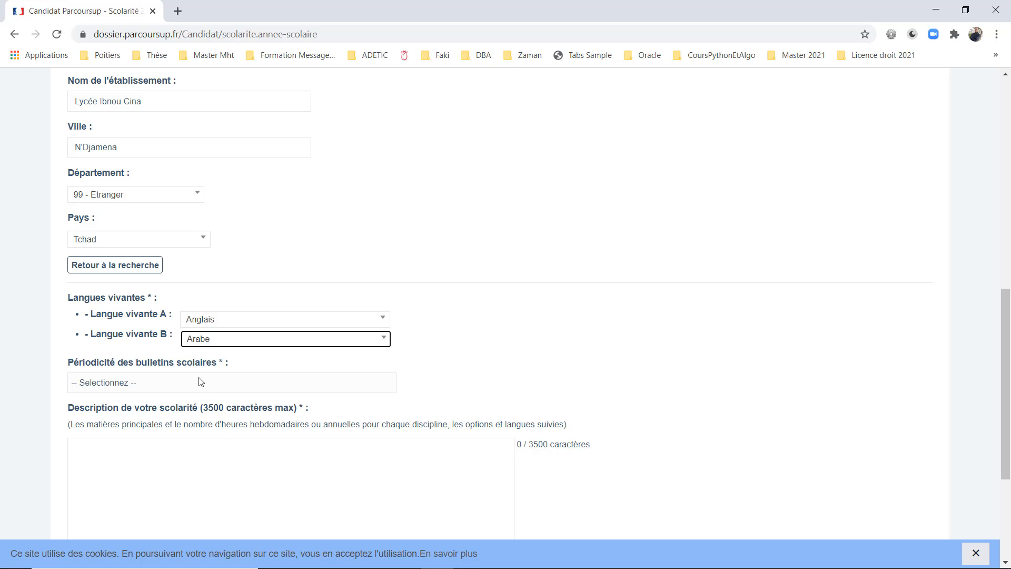
pyautogui.click(134, 388)
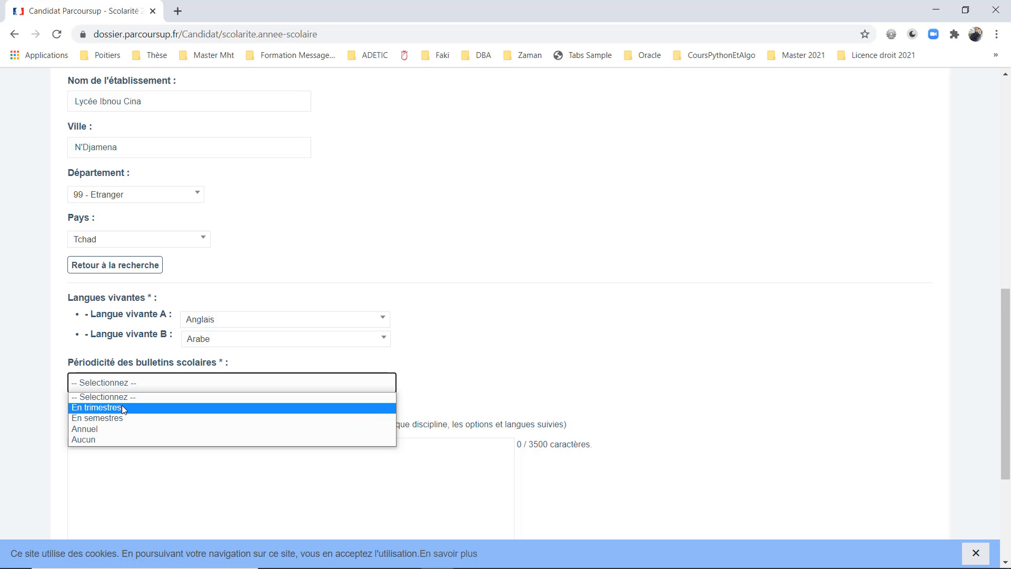
pyautogui.click(122, 407)
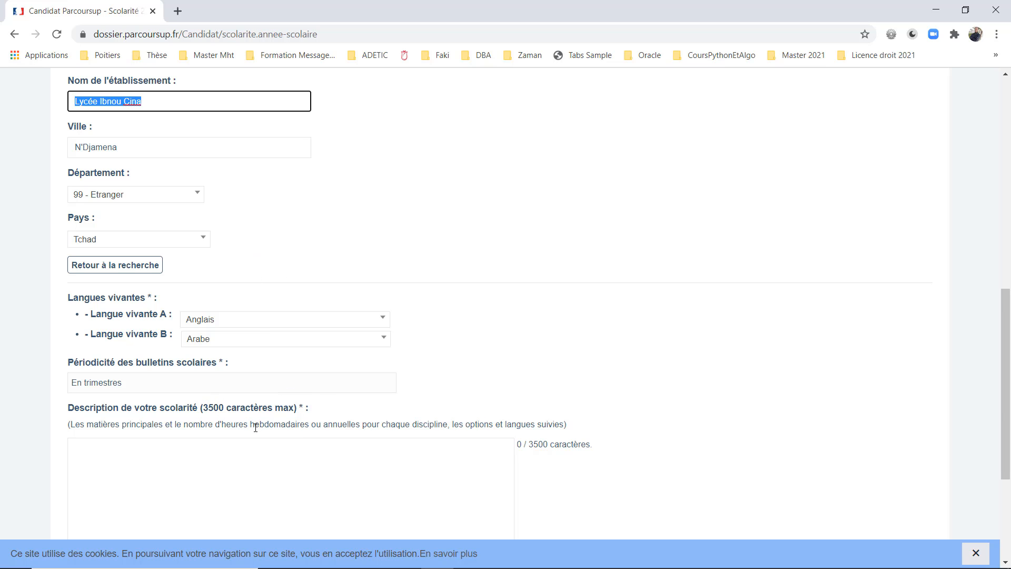
# - In a new browser tab, search Google for 'lorem.' to find filler text
pyautogui.scroll(-3, 269, 443)
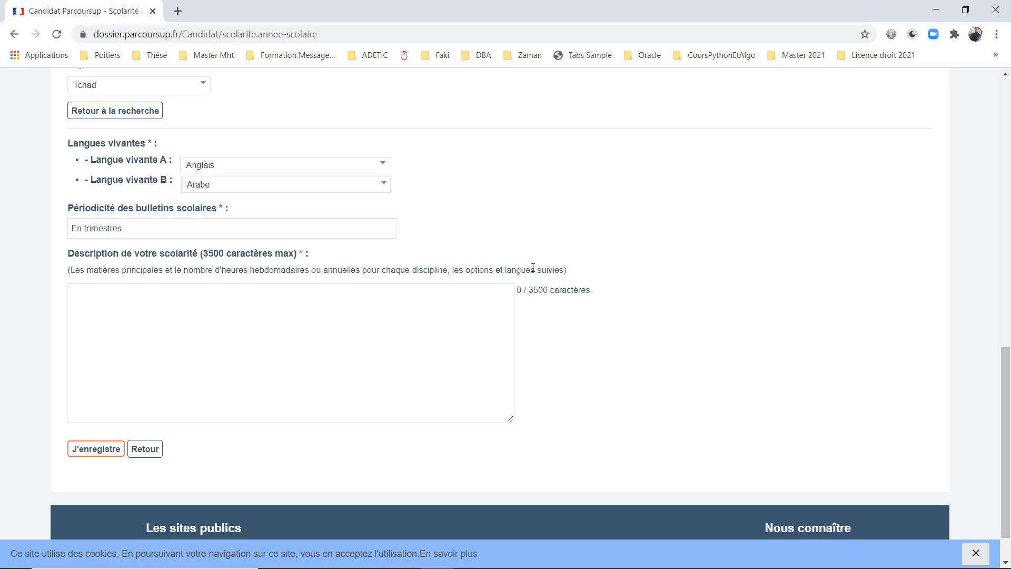
pyautogui.click(292, 299)
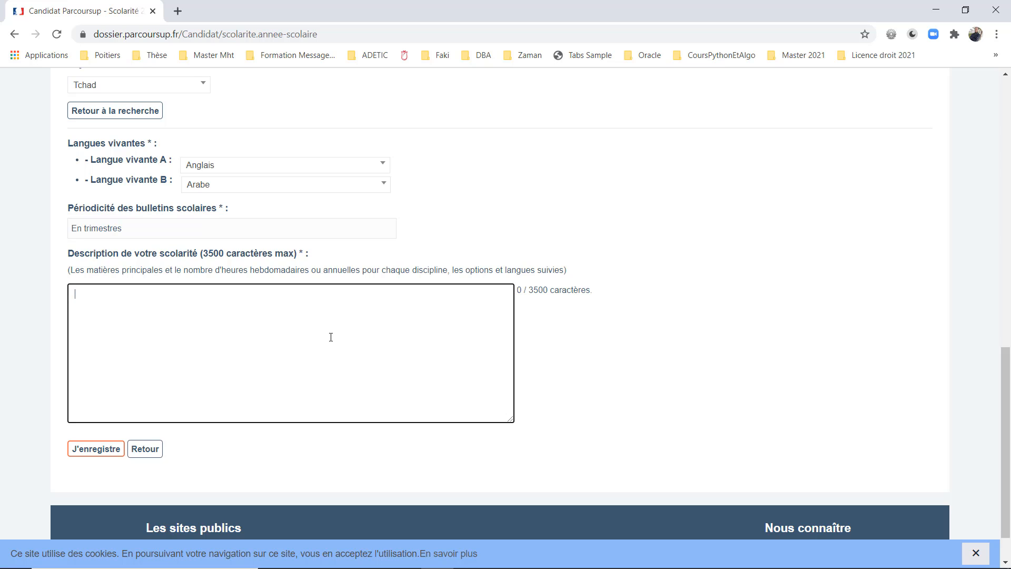
pyautogui.hotkey('ctrl', 't')
pyautogui.write('llor')
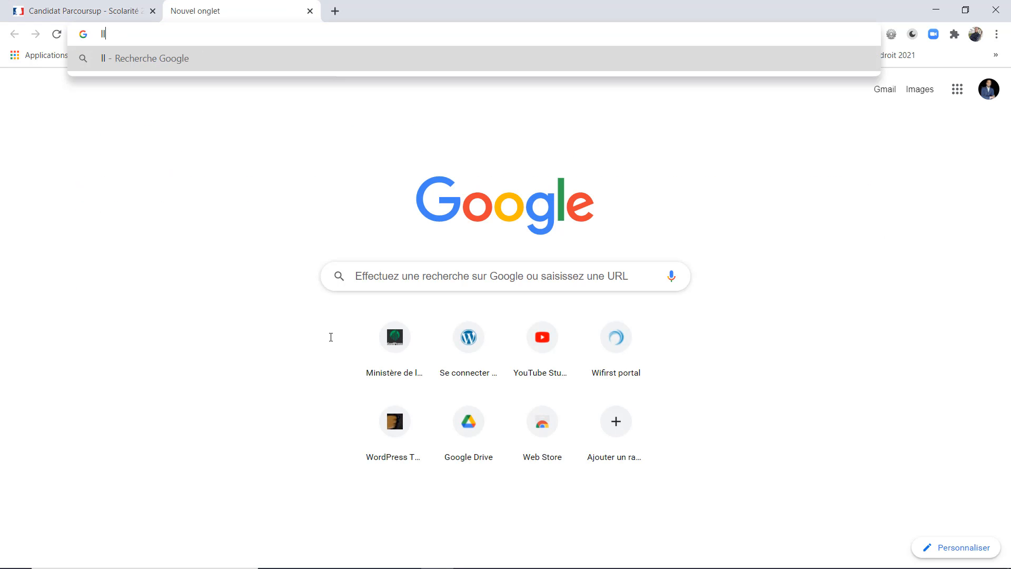
pyautogui.press('BackSpace')
pyautogui.press('BackSpace')
pyautogui.press('BackSpace')
pyautogui.press('BackSpace')
pyautogui.write('lor')
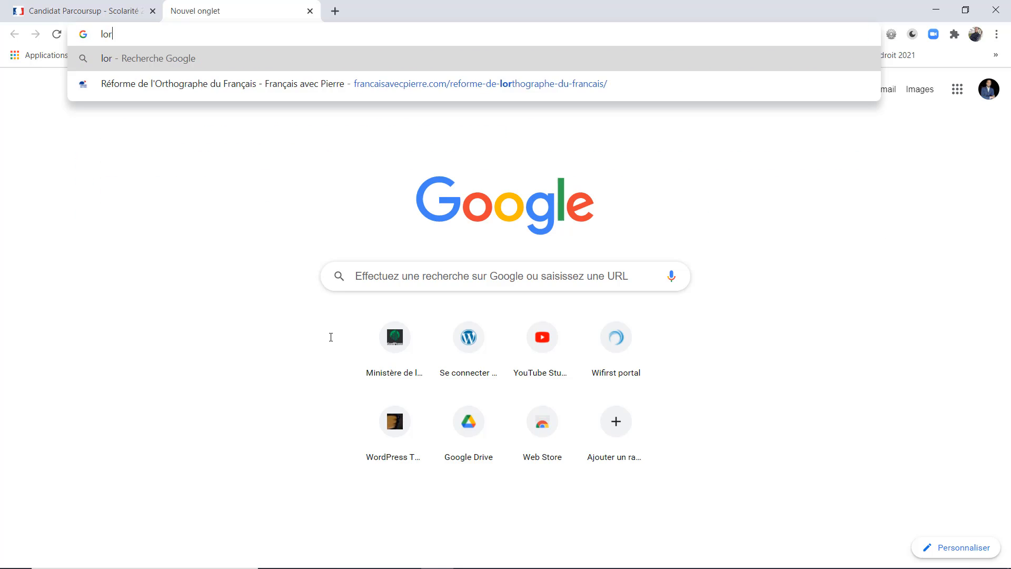
pyautogui.write('em.')
pyautogui.press('Return')
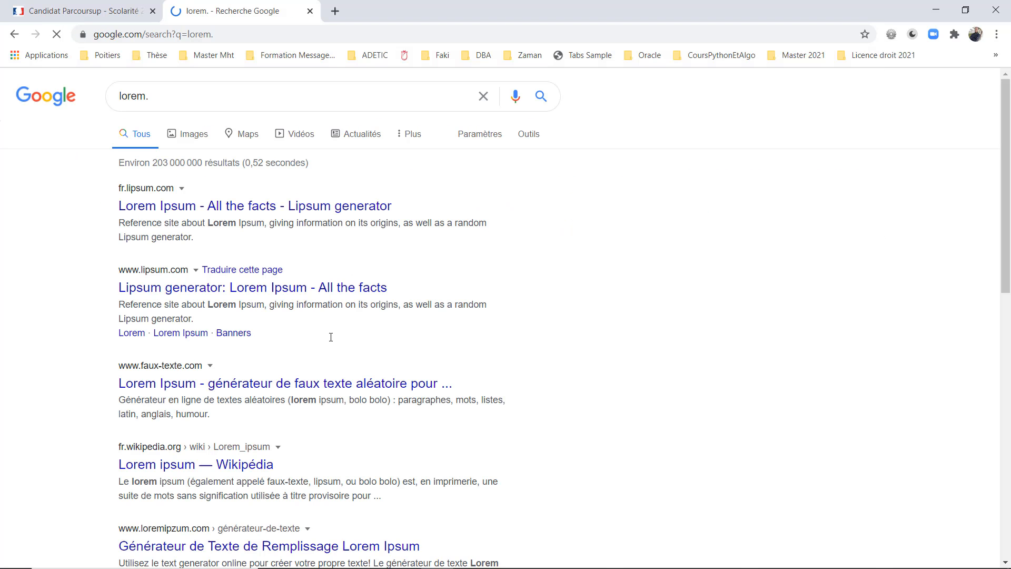
# - On fr.lipsum.com, accept the privacy consent and generate five Lorem Ipsum paragraphs
pyautogui.click(245, 205)
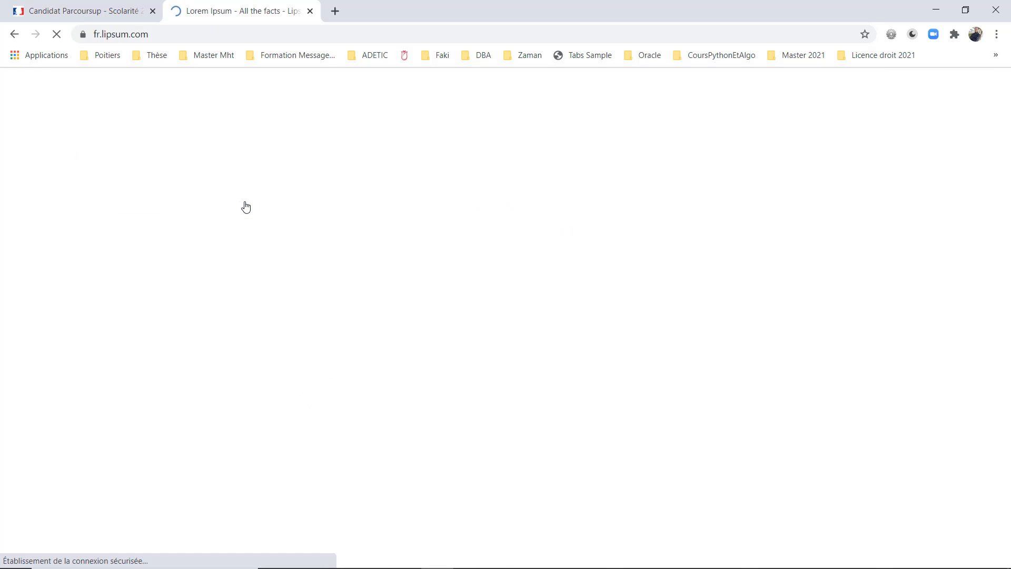
pyautogui.scroll(-10, 677, 308)
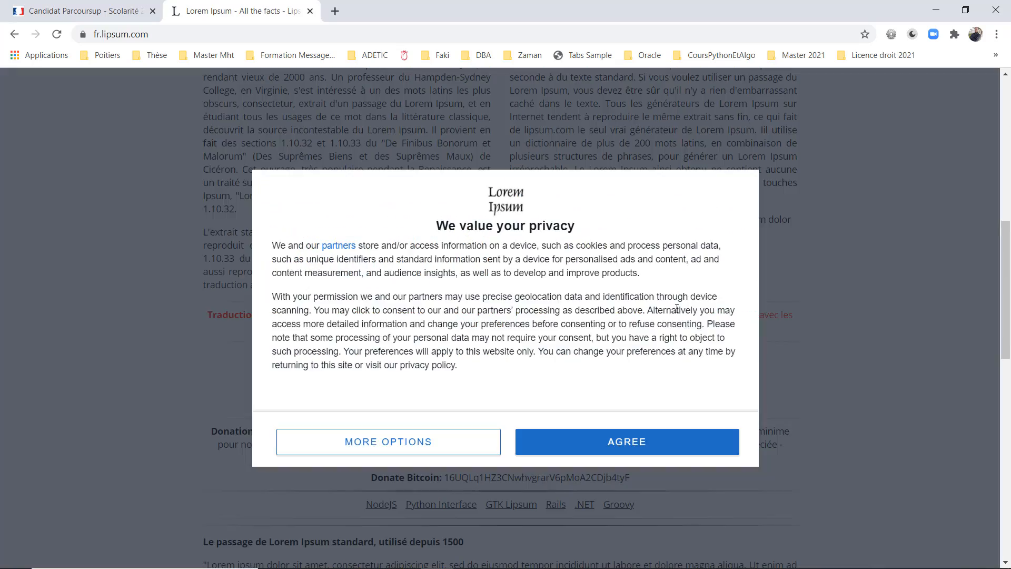
pyautogui.click(571, 444)
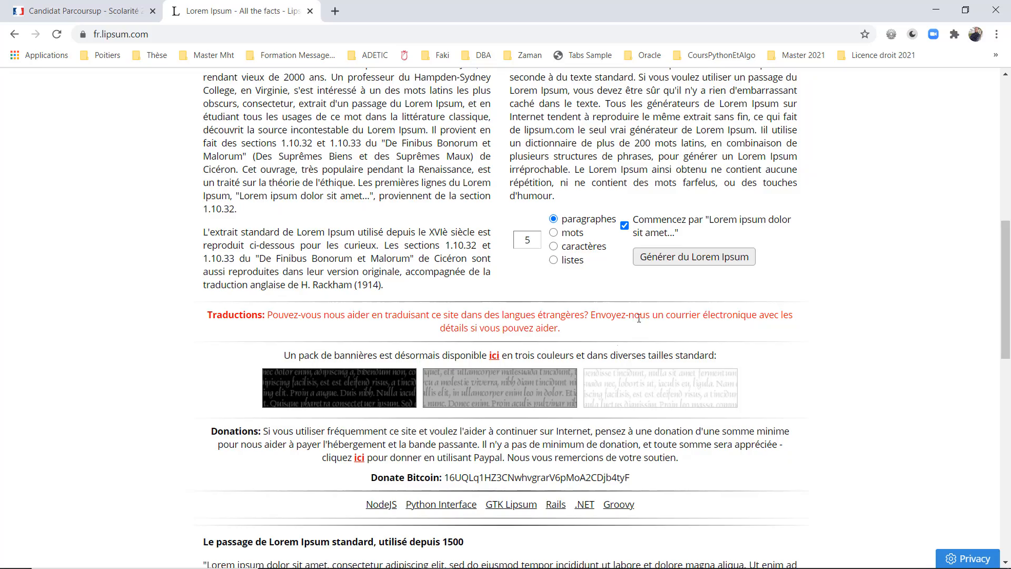
pyautogui.click(681, 248)
pyautogui.click(694, 257)
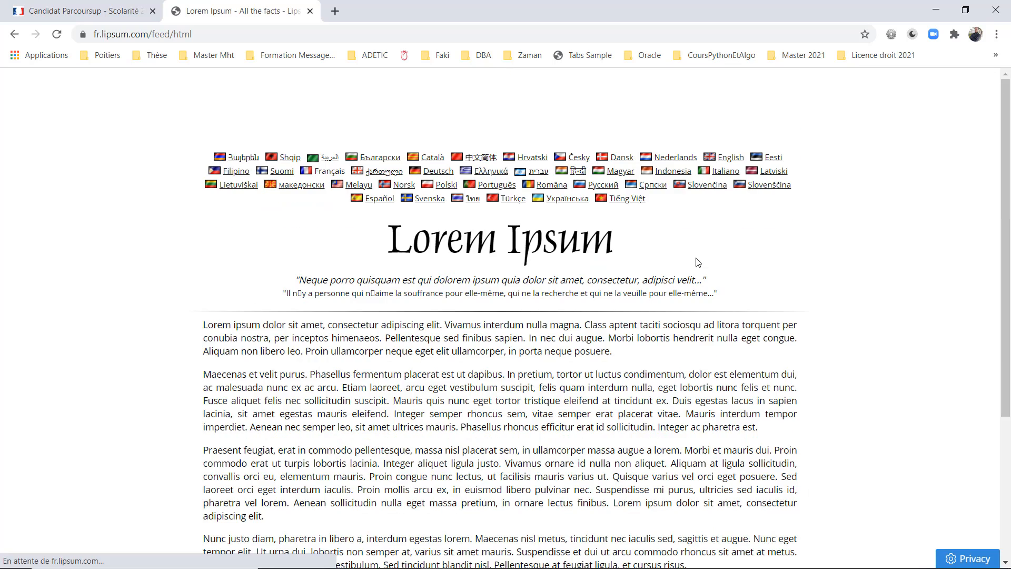
# - Copy the first three generated paragraphs and return to the Parcoursup tab
pyautogui.scroll(-3, 411, 381)
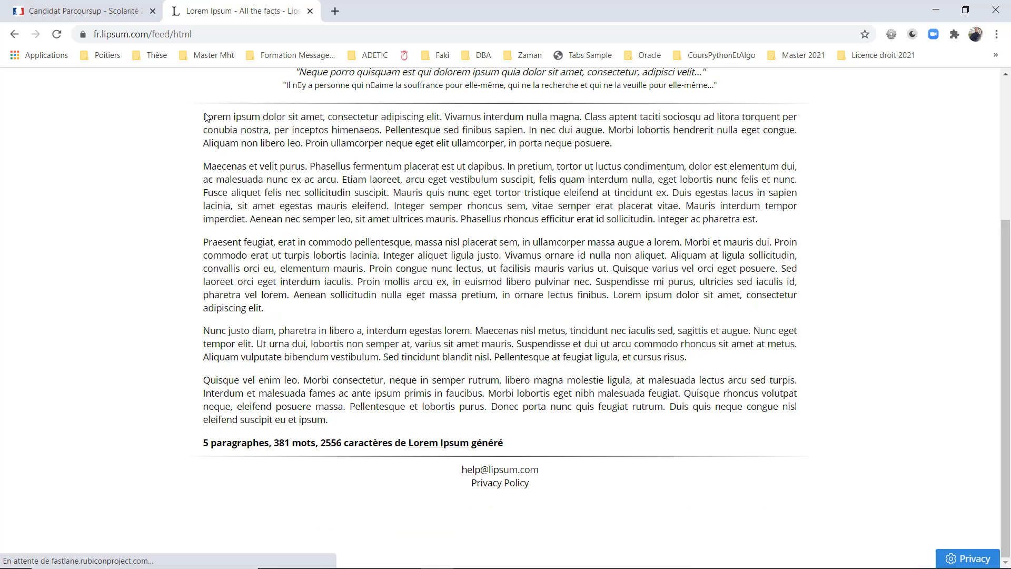
pyautogui.moveTo(205, 116); pyautogui.dragTo(375, 316)
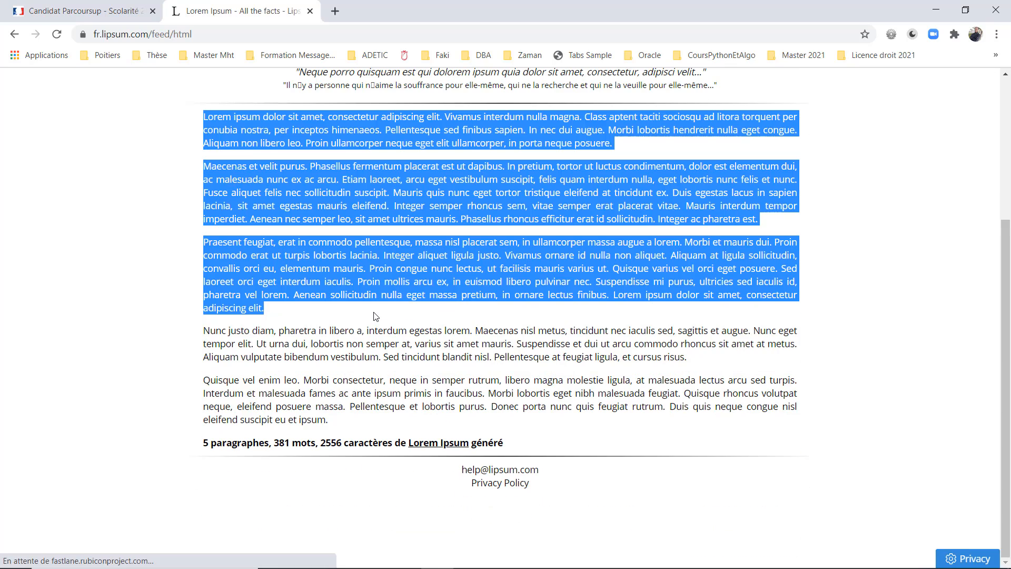
pyautogui.click(115, 11)
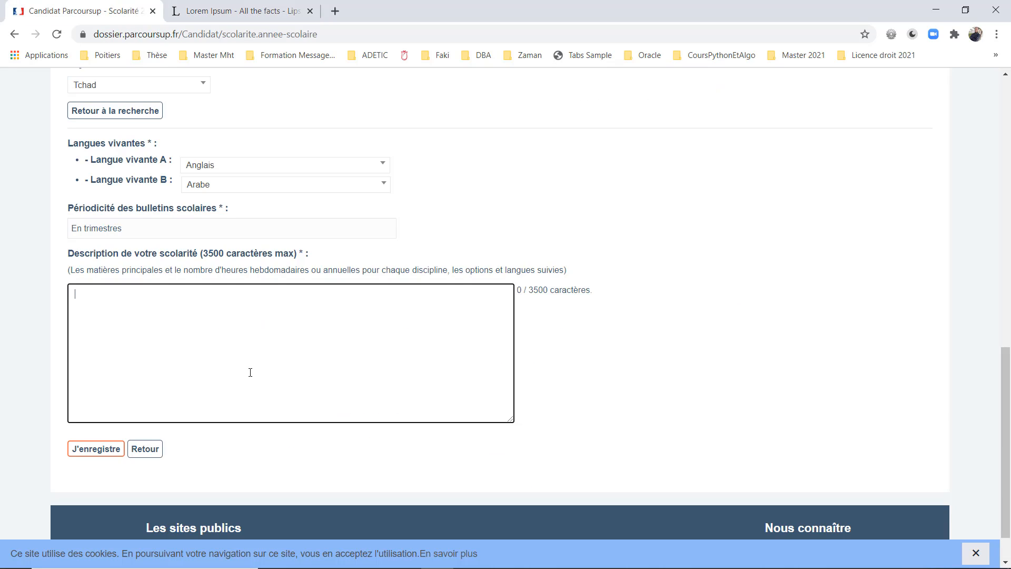
# - Paste the Lorem Ipsum paragraphs into the 2020/2021 description and save the year
pyautogui.hotkey('ctrl', 'v')
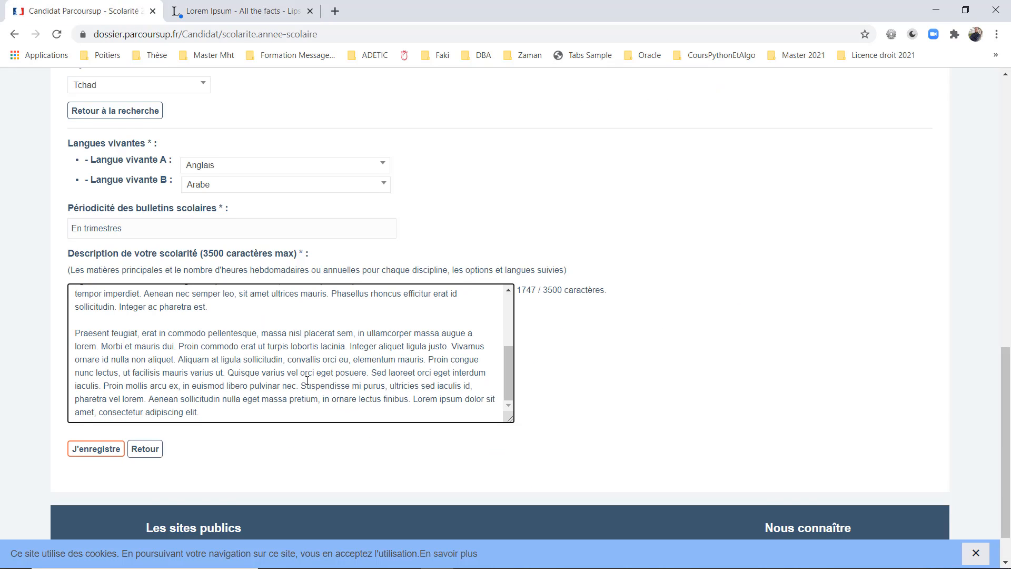
pyautogui.scroll(-1, 307, 380)
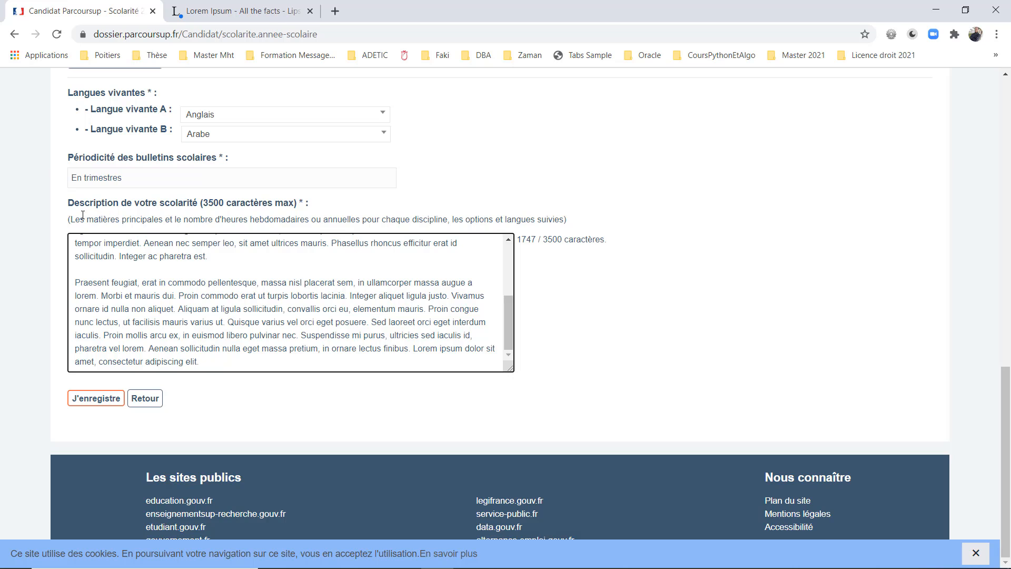
pyautogui.moveTo(70, 219); pyautogui.dragTo(323, 219)
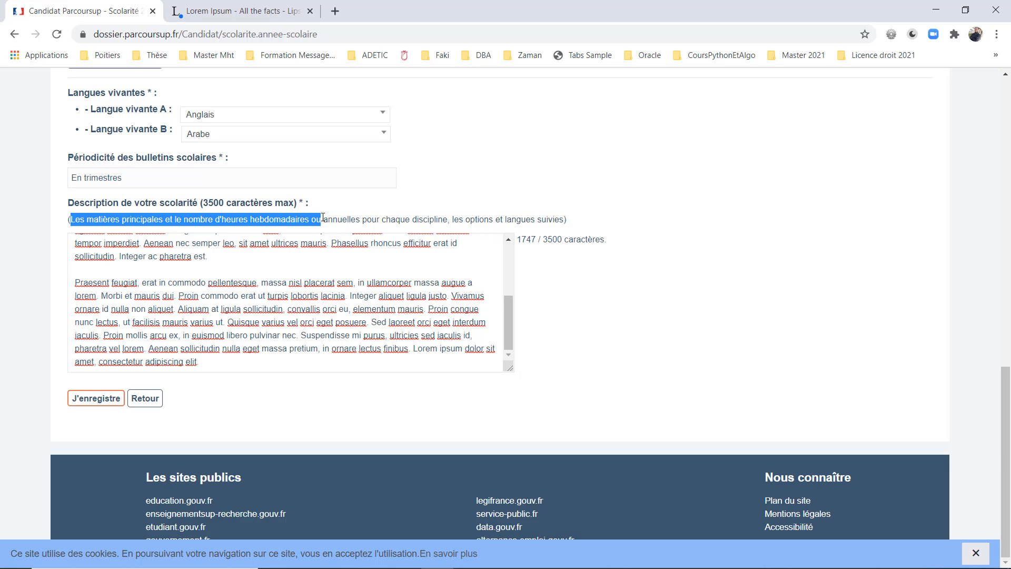
pyautogui.click(333, 220)
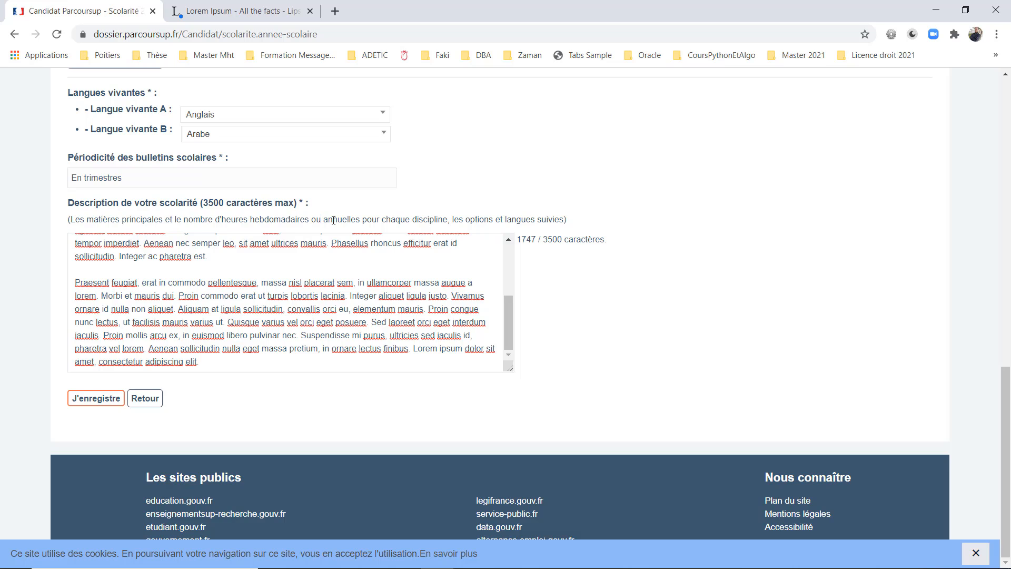
pyautogui.moveTo(284, 221); pyautogui.dragTo(352, 218)
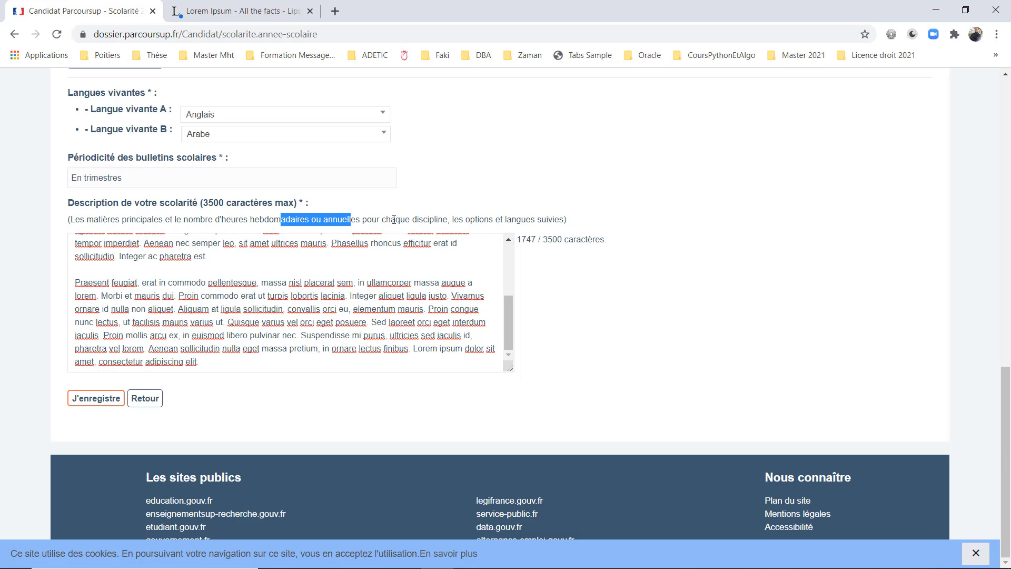
pyautogui.moveTo(362, 220); pyautogui.dragTo(425, 219)
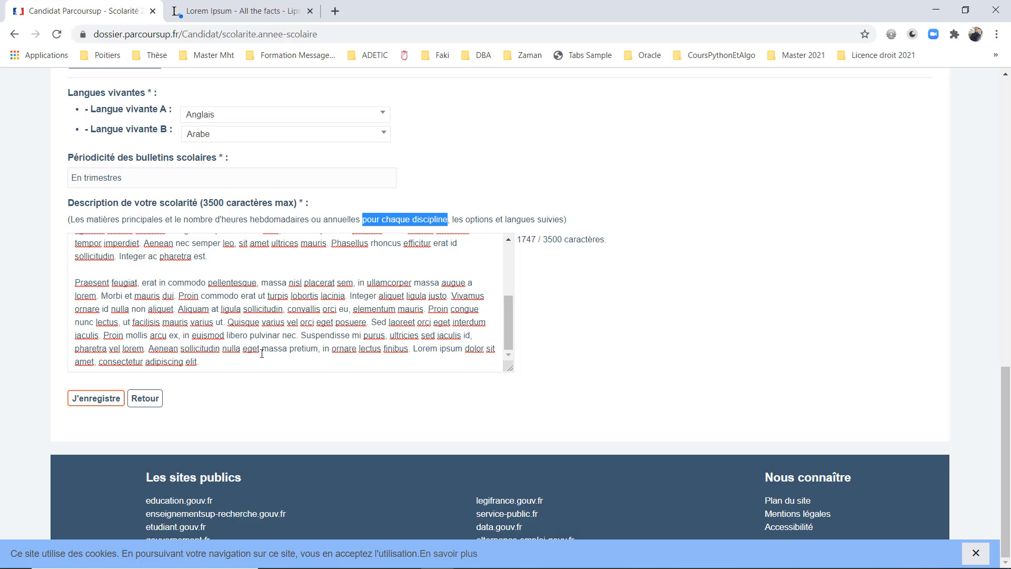
pyautogui.click(79, 399)
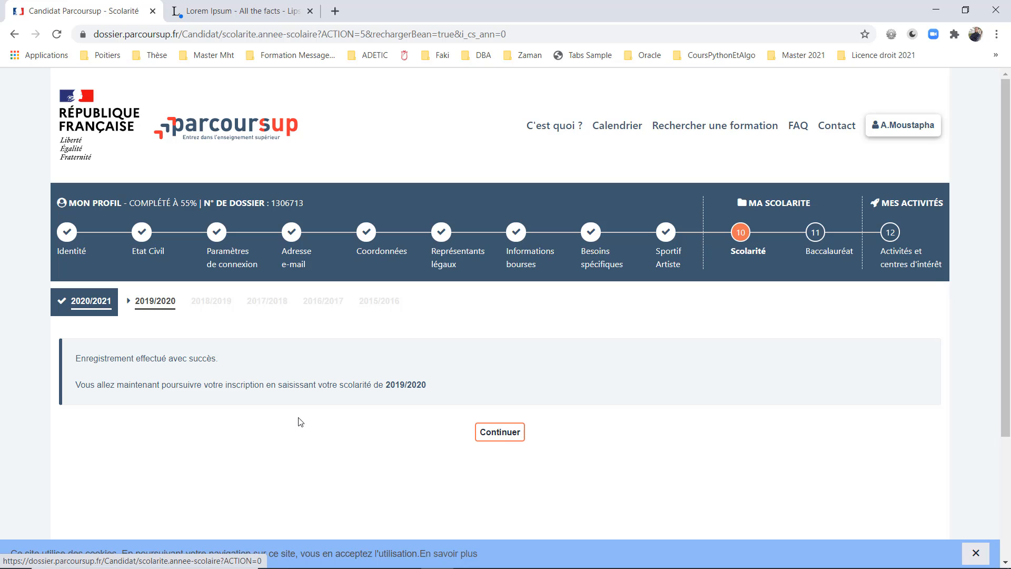
# - Continue to the 2019/2020 schooling form
pyautogui.doubleClick(403, 385)
pyautogui.click(502, 431)
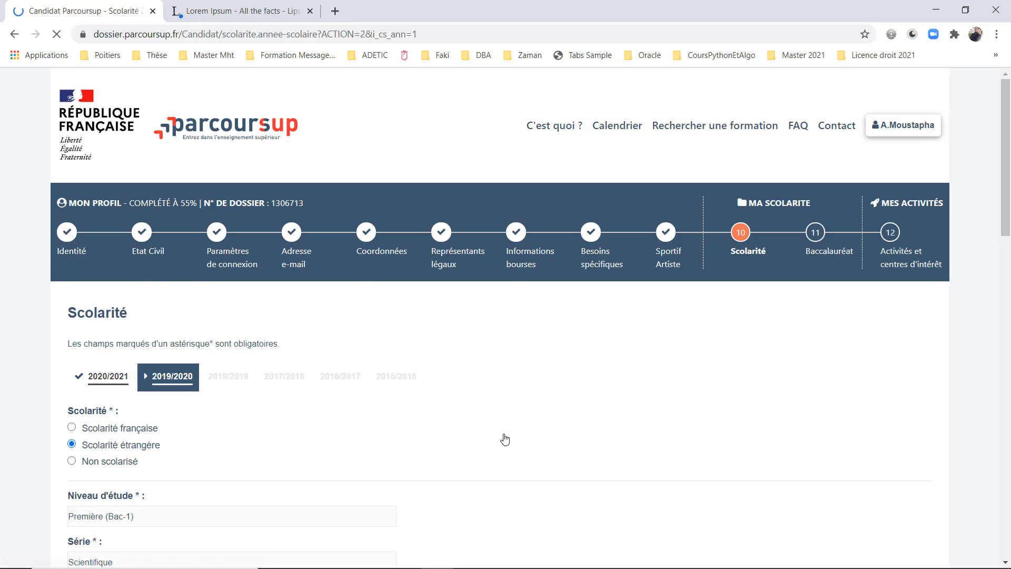
pyautogui.scroll(-14, 339, 408)
pyautogui.scroll(2, 339, 408)
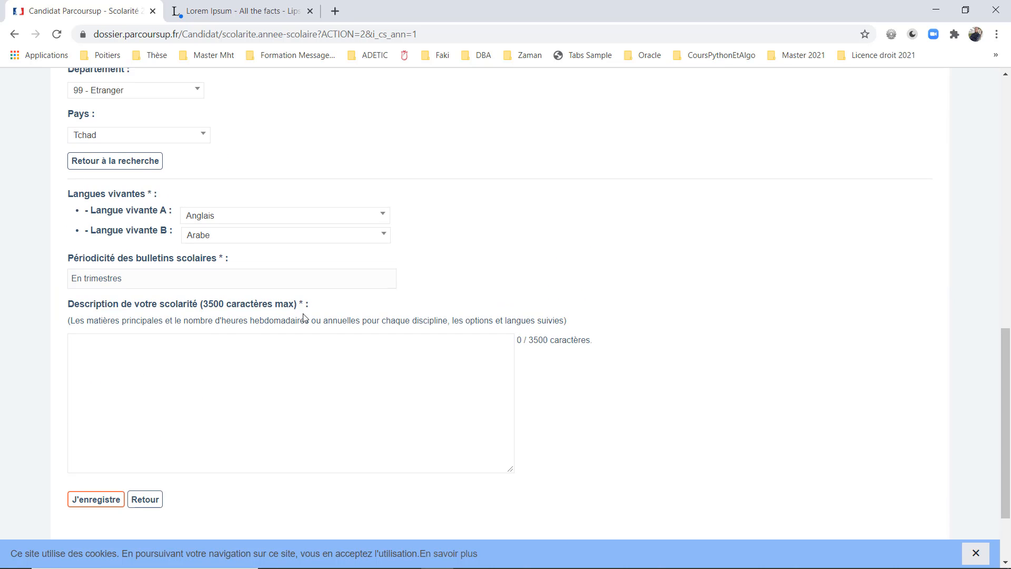
pyautogui.scroll(5, 304, 317)
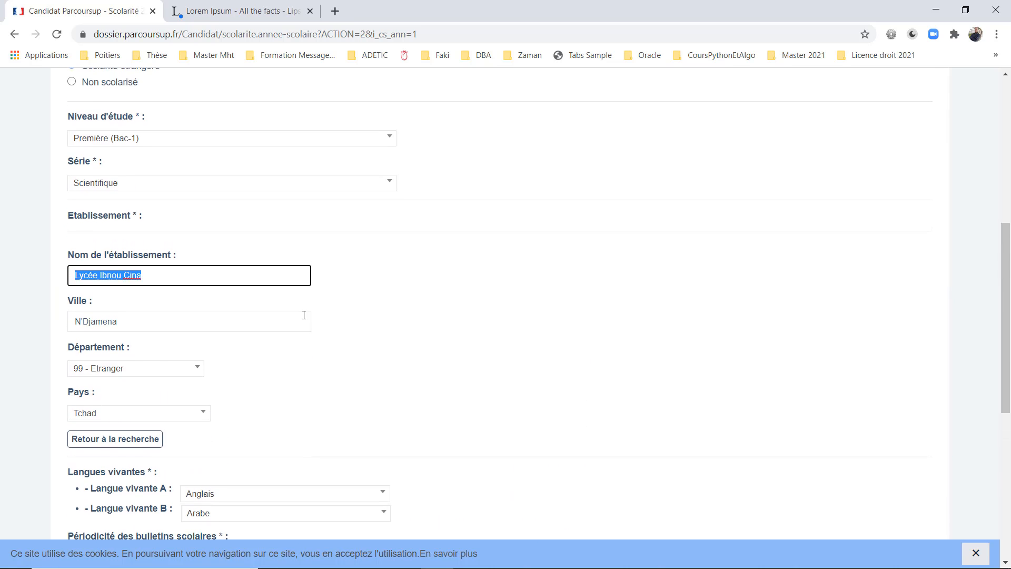
pyautogui.scroll(1, 303, 314)
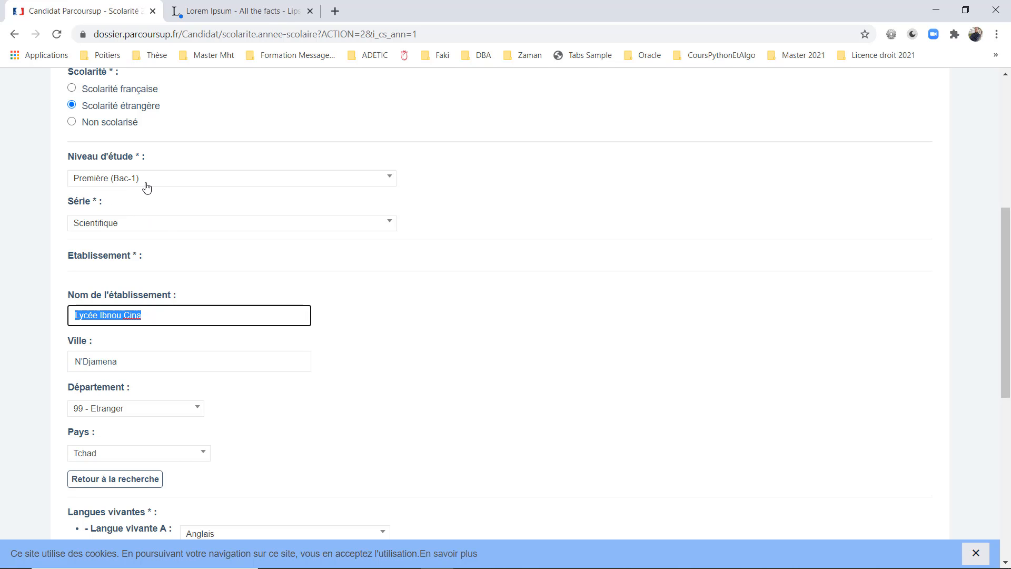
pyautogui.scroll(-6, 341, 265)
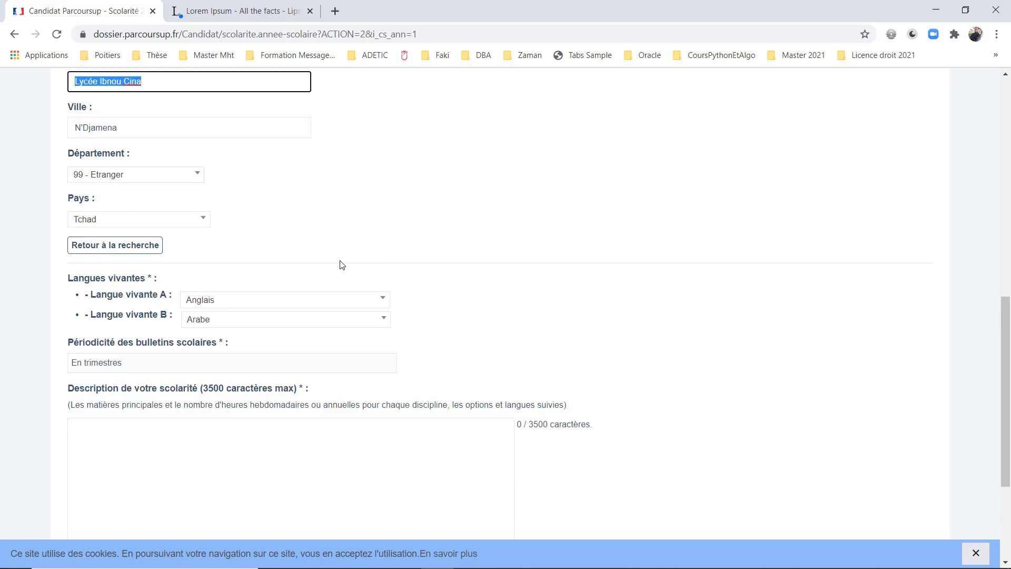
# - Paste the Lorem Ipsum text into the 2019/2020 description and save it
pyautogui.click(203, 418)
pyautogui.hotkey('ctrl', 'v')
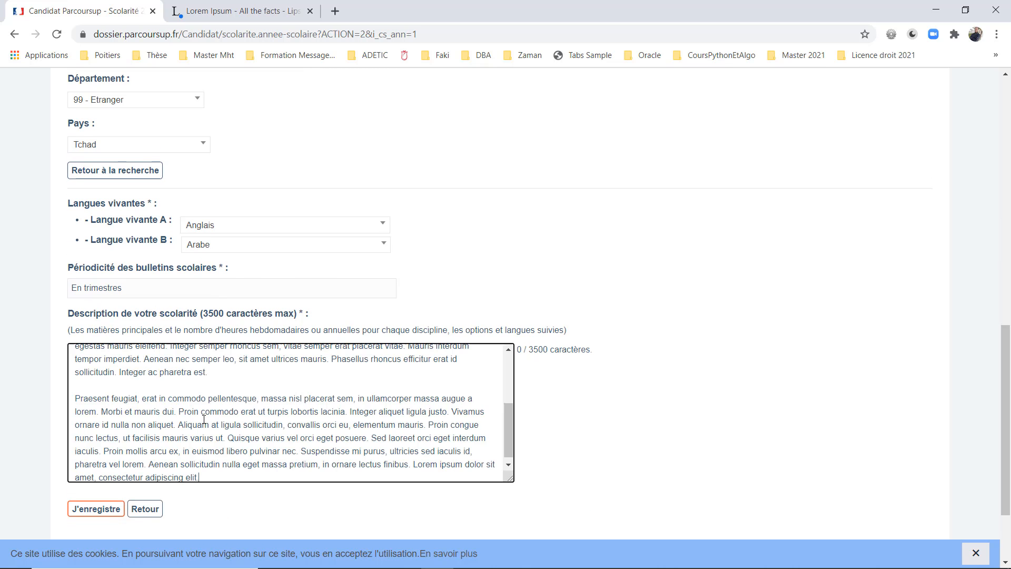
pyautogui.scroll(3, 346, 424)
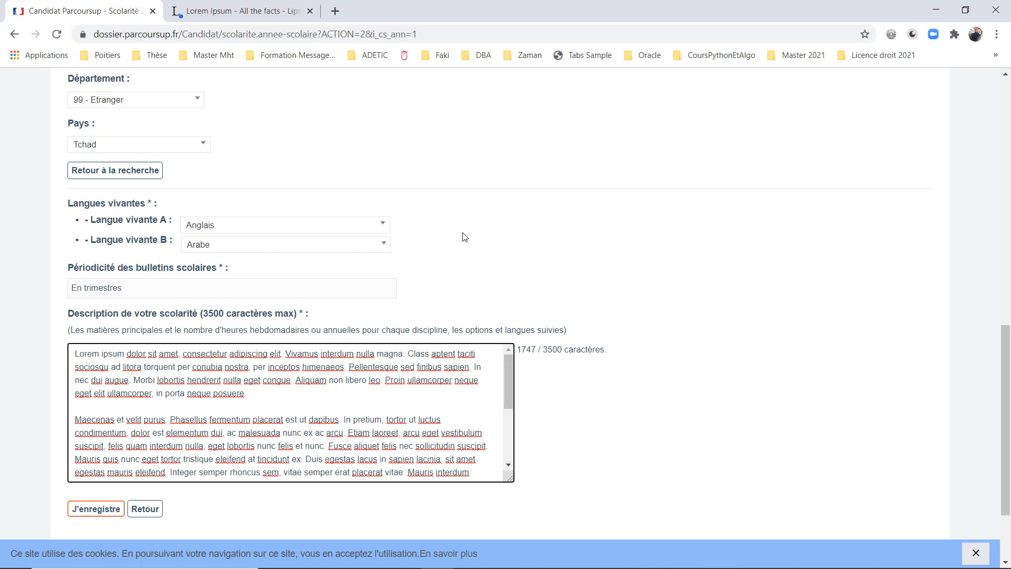
pyautogui.scroll(3, 463, 236)
pyautogui.scroll(-5, 463, 236)
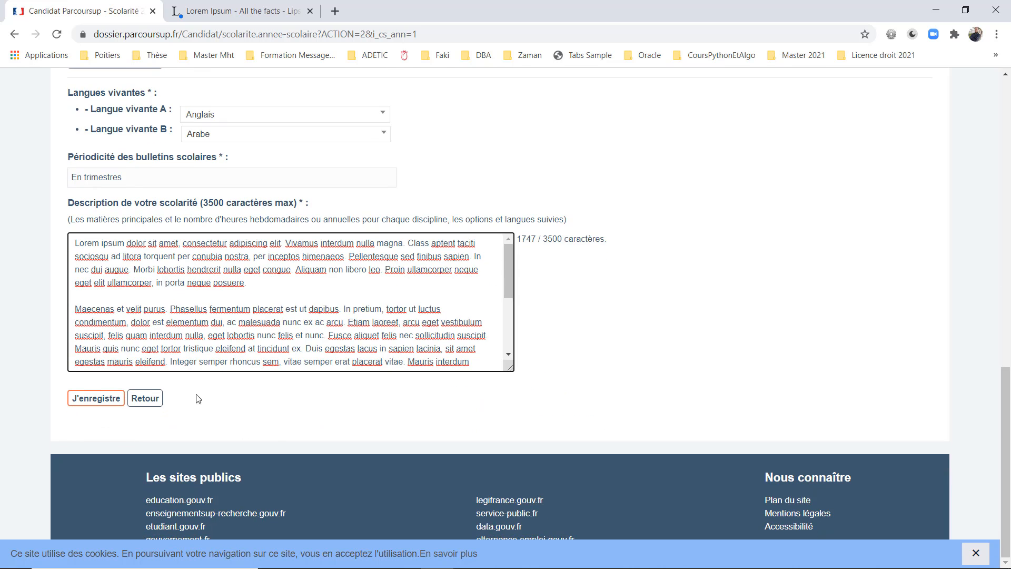
pyautogui.click(97, 399)
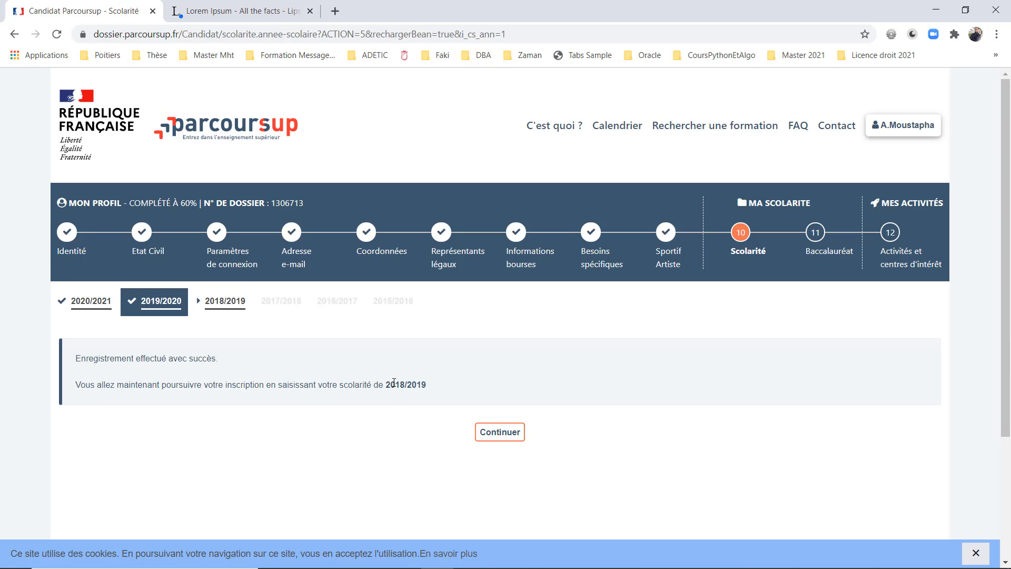
# - Continue to the 2018/2019 schooling form
pyautogui.moveTo(387, 384); pyautogui.dragTo(427, 386)
pyautogui.click(510, 440)
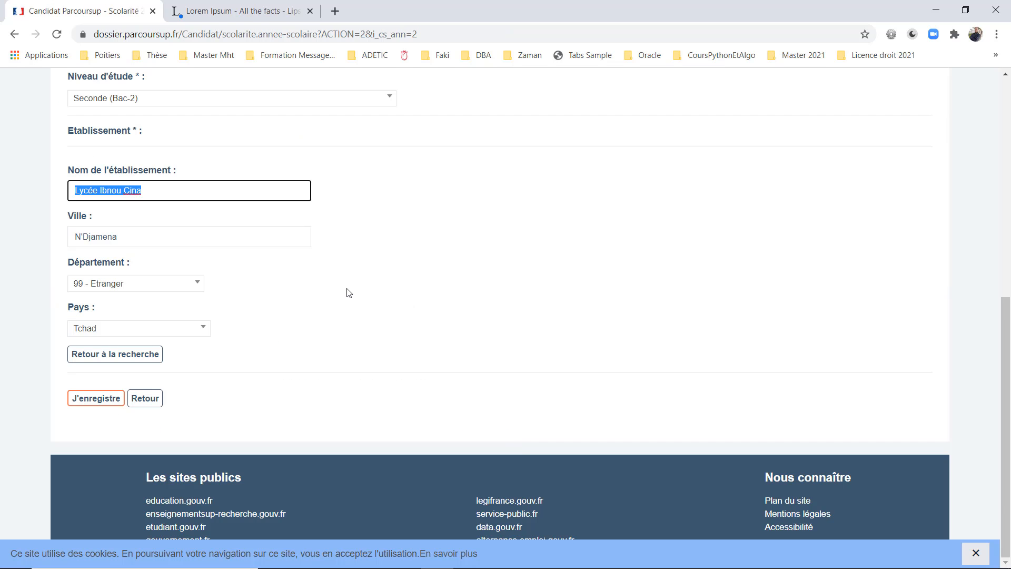
pyautogui.scroll(2, 346, 292)
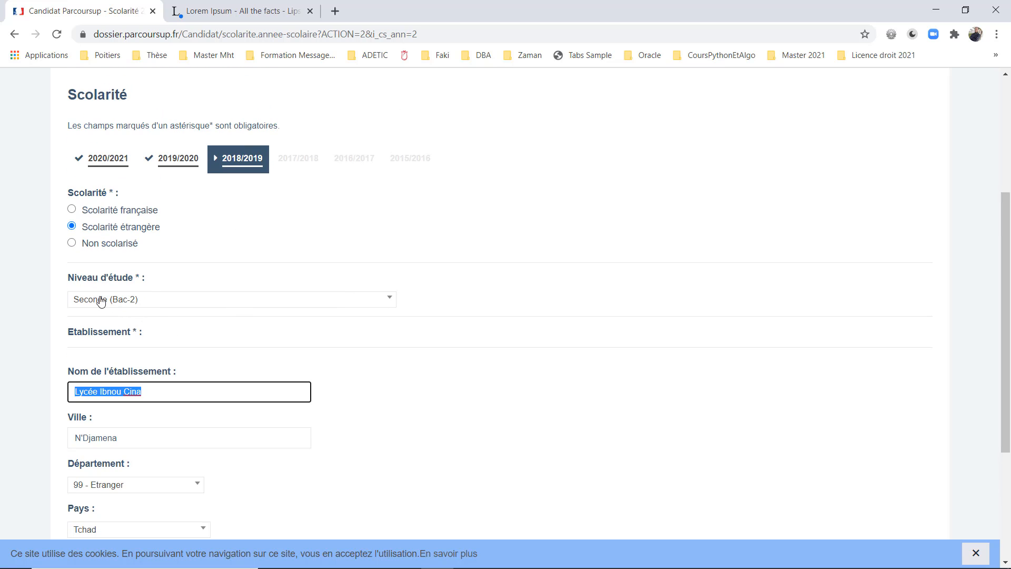
pyautogui.scroll(-3, 248, 395)
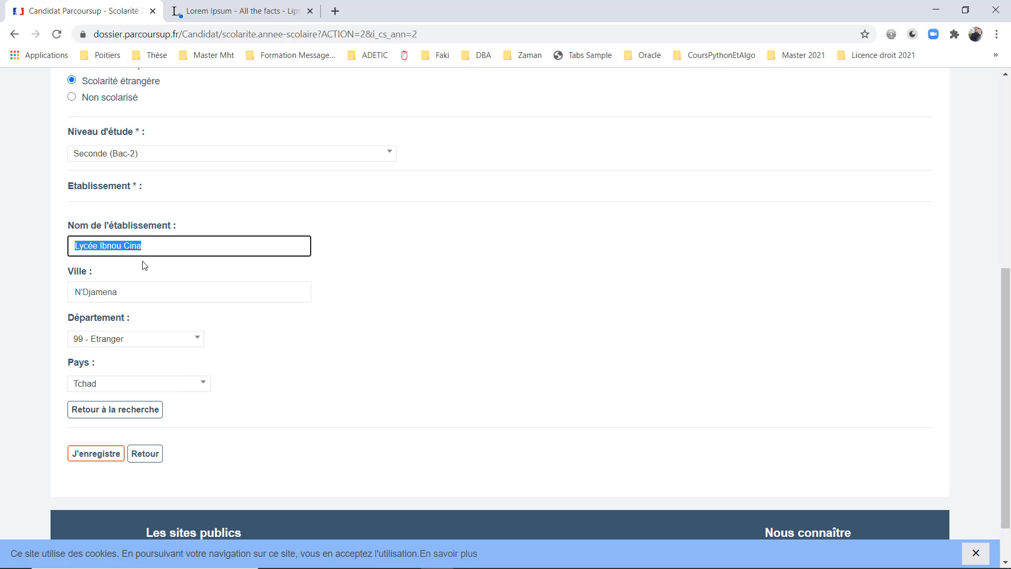
# - Enter Lycée de la Fidélité as the school name and save 2018/2019
pyautogui.write('Ly')
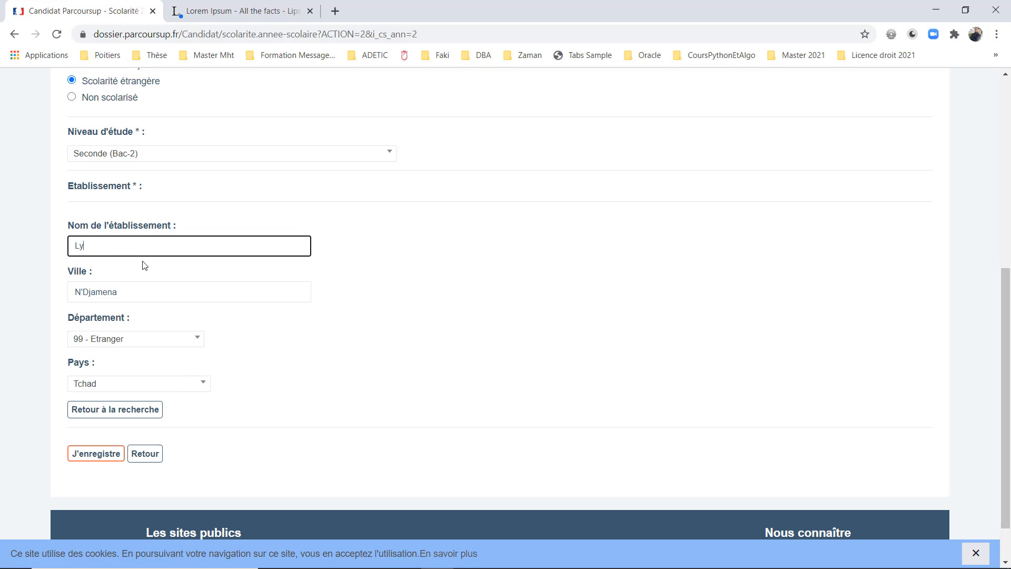
pyautogui.write('céd')
pyautogui.write('e de la')
pyautogui.write(' Fidélité')
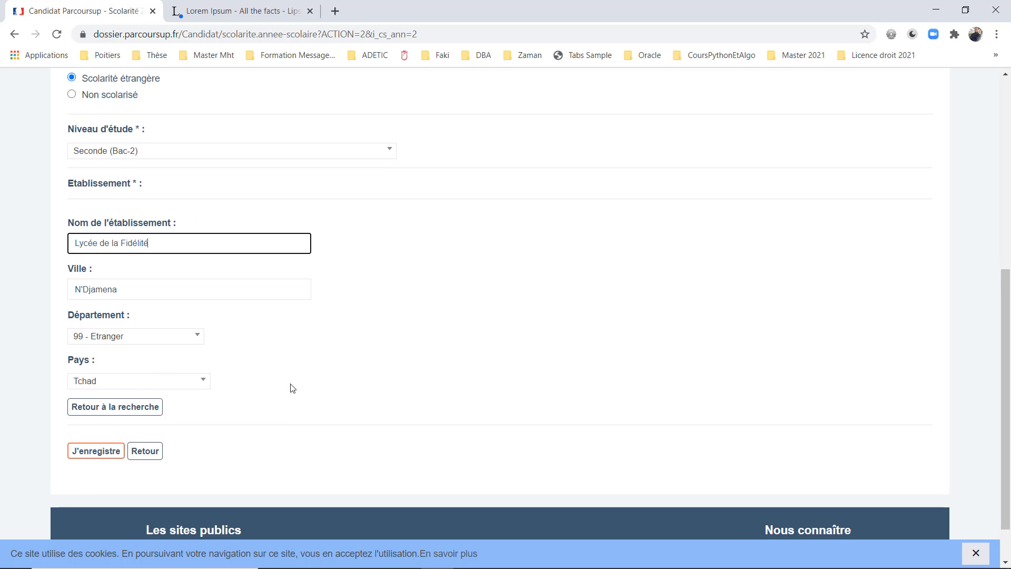
pyautogui.scroll(-1, 290, 388)
pyautogui.scroll(2, 291, 388)
pyautogui.scroll(1, 291, 388)
pyautogui.scroll(-2, 289, 388)
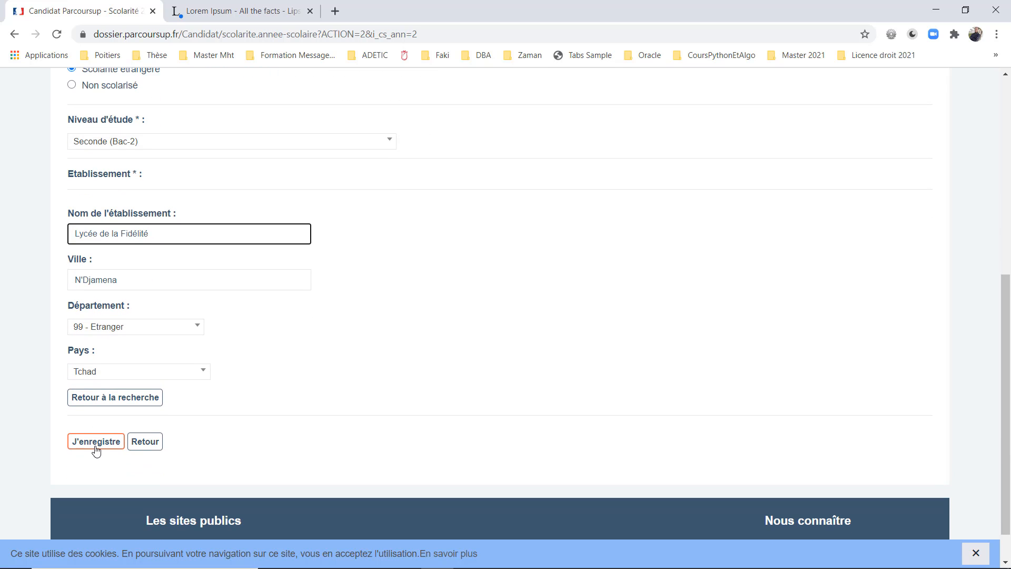
pyautogui.click(95, 446)
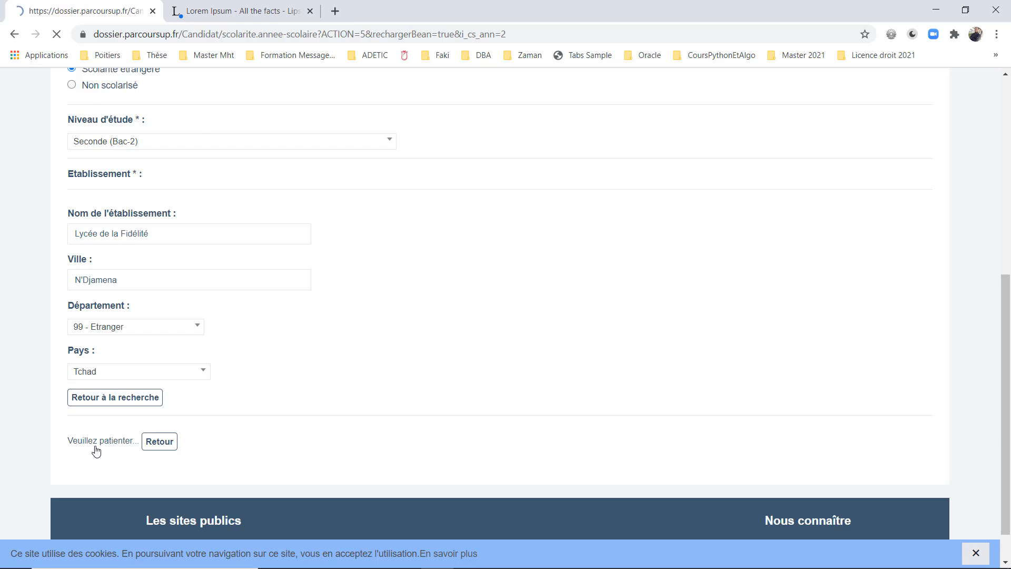
pyautogui.scroll(-1, 281, 410)
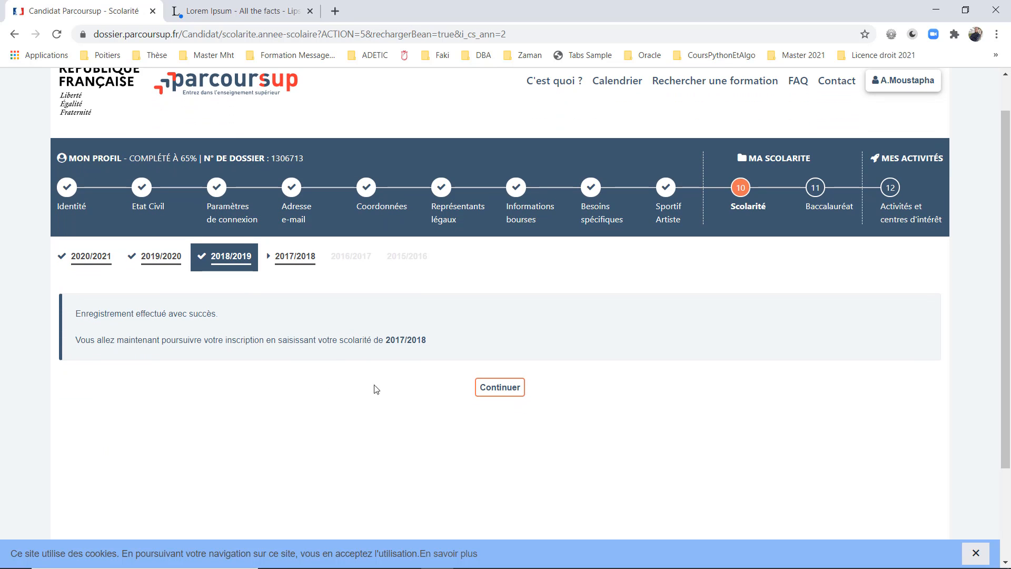
# - Continue to the 2017/2018 form and set the study level to Seconde (Bac-2)
pyautogui.moveTo(388, 343); pyautogui.dragTo(431, 344)
pyautogui.click(514, 388)
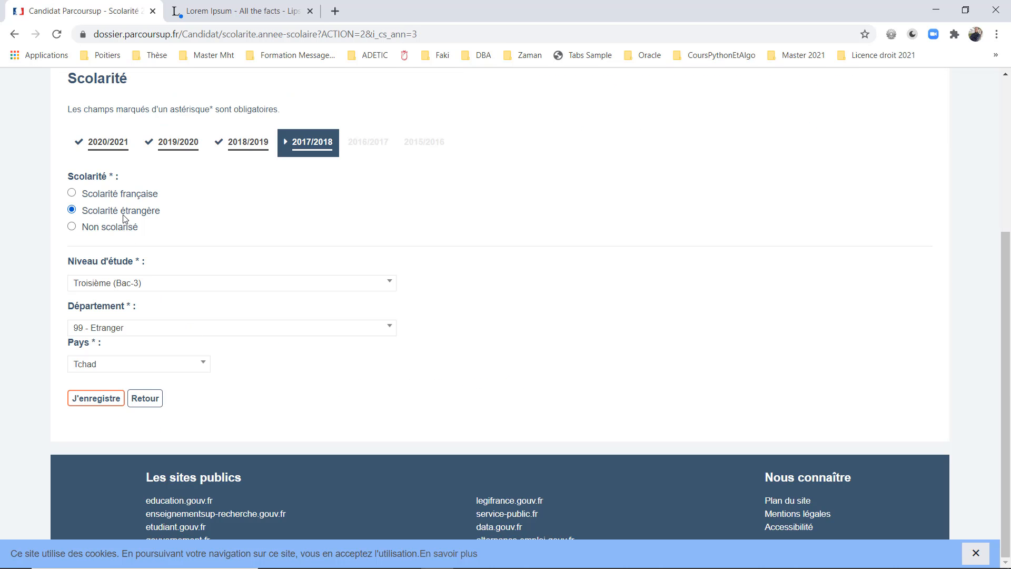
pyautogui.click(156, 286)
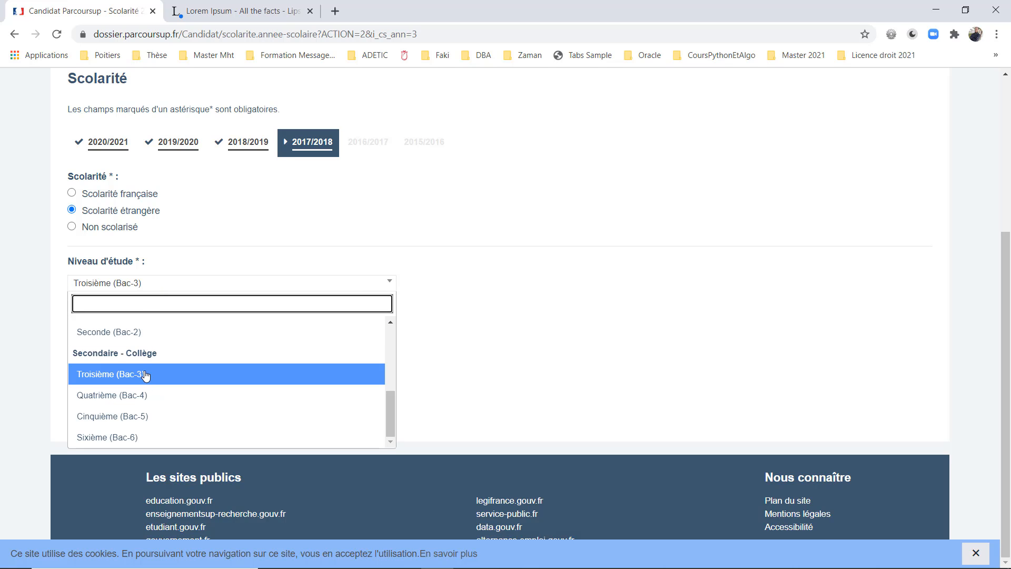
pyautogui.click(145, 337)
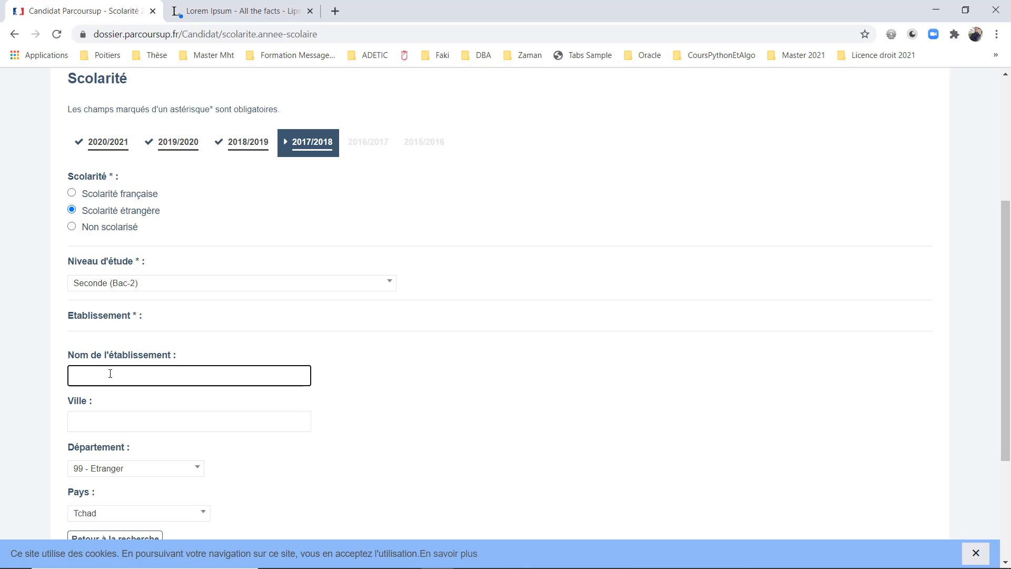
# - Enter Lycée Acyl Ahmat Akhabach in Ati as the school and save 2017/2018
pyautogui.click(110, 374)
pyautogui.write('Lycée Acyl Ahmat Akhabach')
pyautogui.scroll(-1, 110, 373)
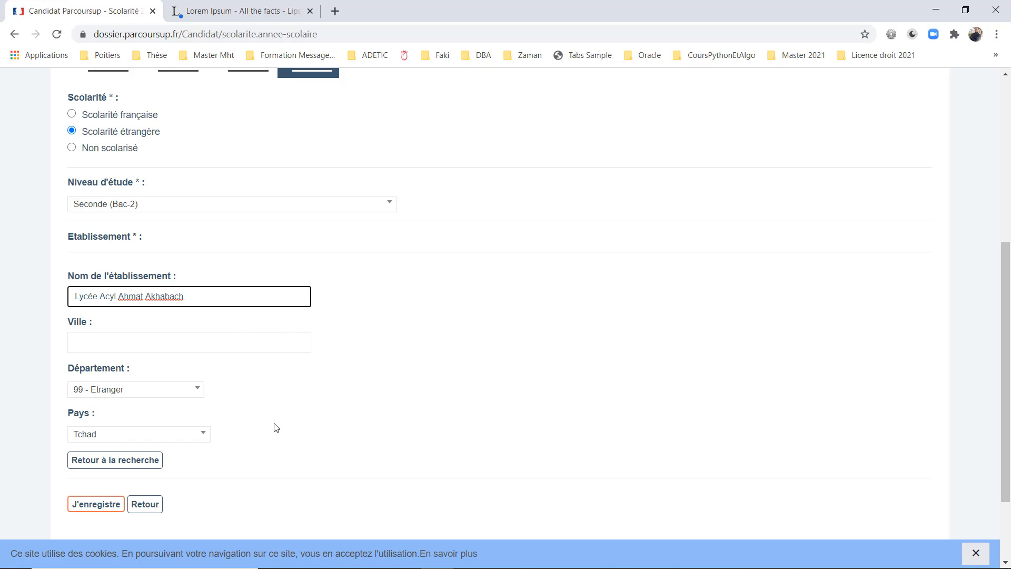
pyautogui.scroll(-1, 276, 427)
pyautogui.click(216, 320)
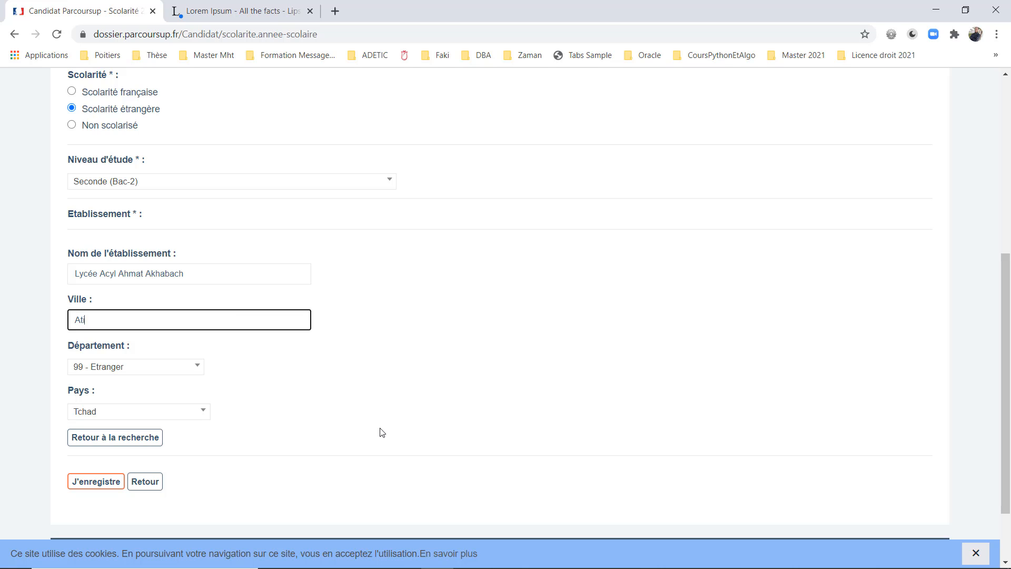
pyautogui.click(92, 481)
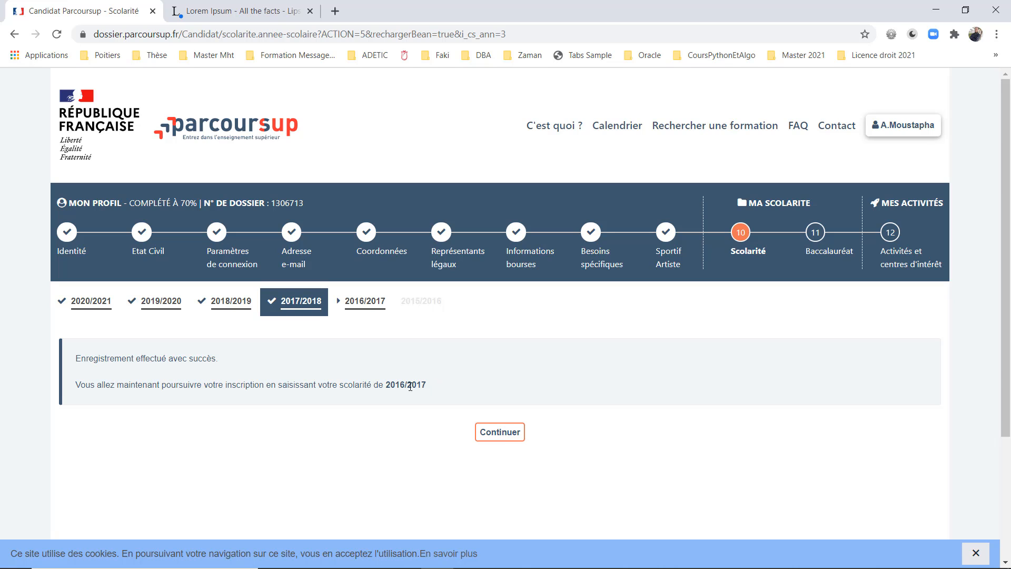
# - Save the 2016/2017 schooling entry in Parcoursup
pyautogui.click(500, 442)
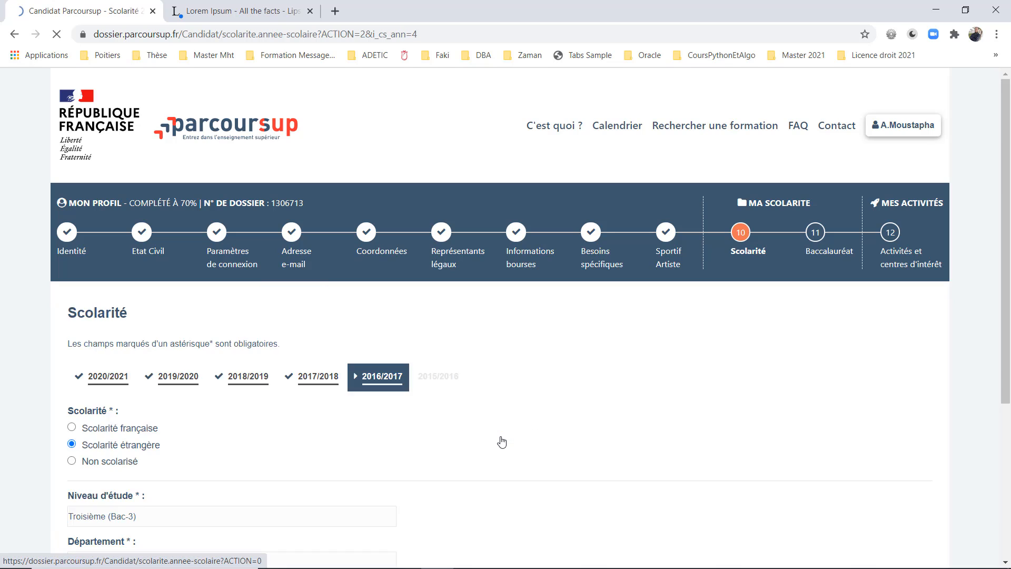
pyautogui.scroll(-4, 370, 407)
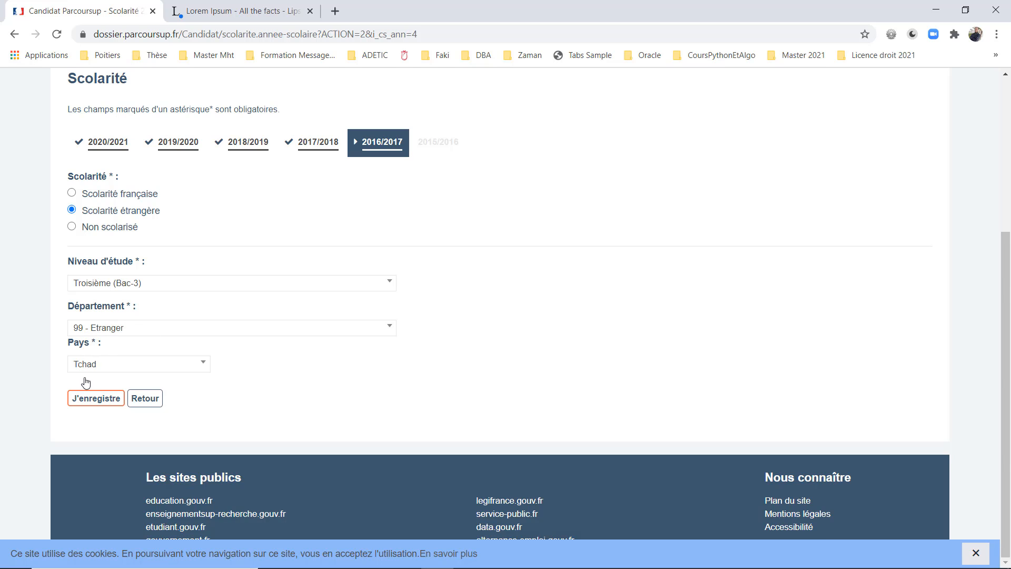
pyautogui.click(96, 399)
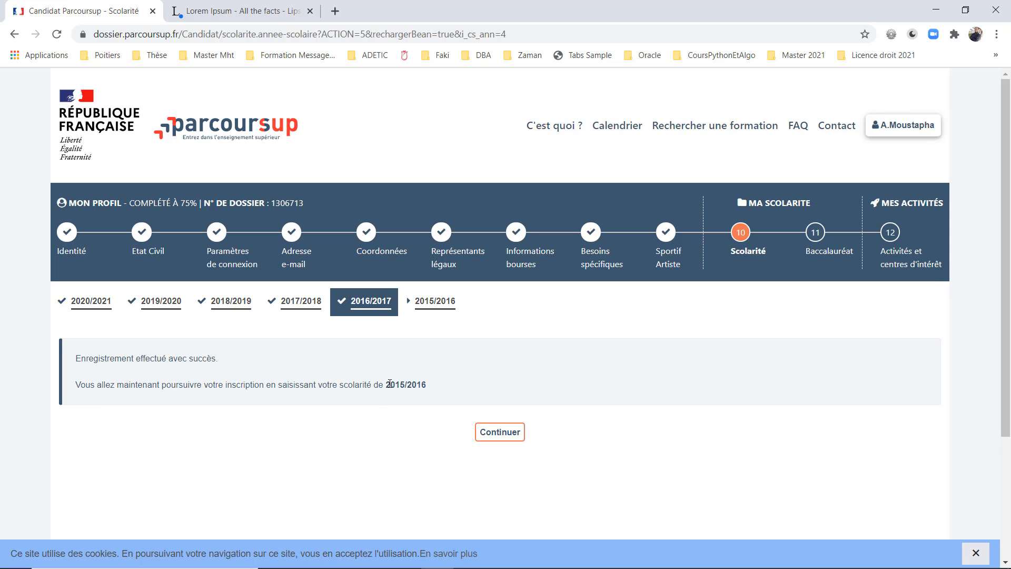
# - Set the 2015/2016 study level to Troisième (Bac-3) and save it
pyautogui.moveTo(387, 381); pyautogui.dragTo(428, 385)
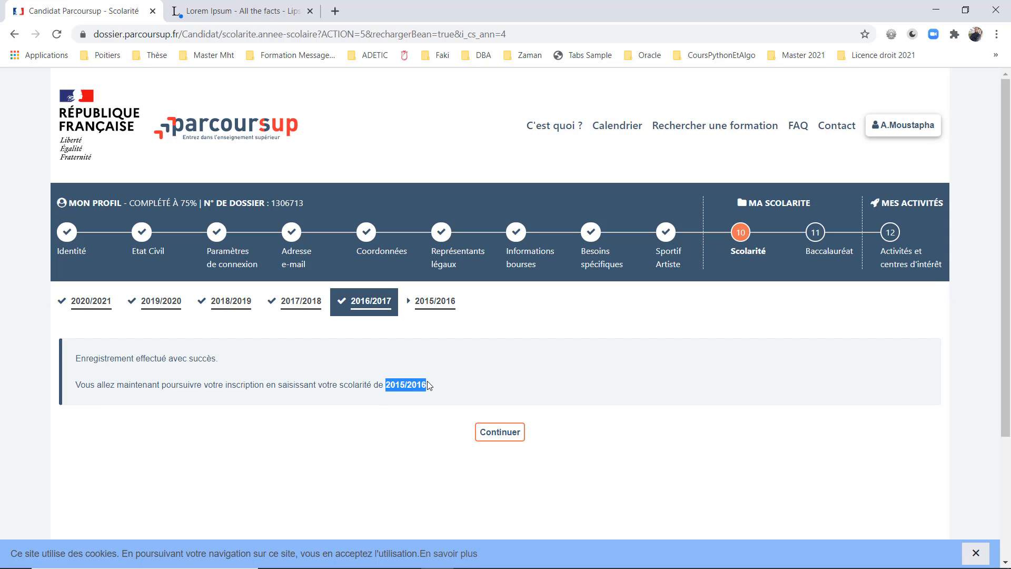
pyautogui.click(510, 432)
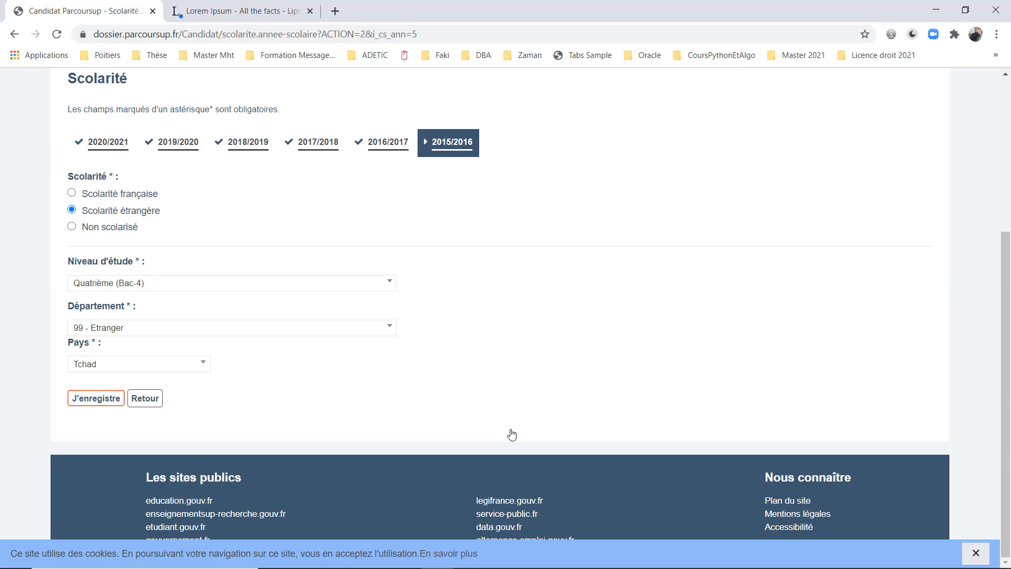
pyautogui.click(171, 285)
pyautogui.click(142, 376)
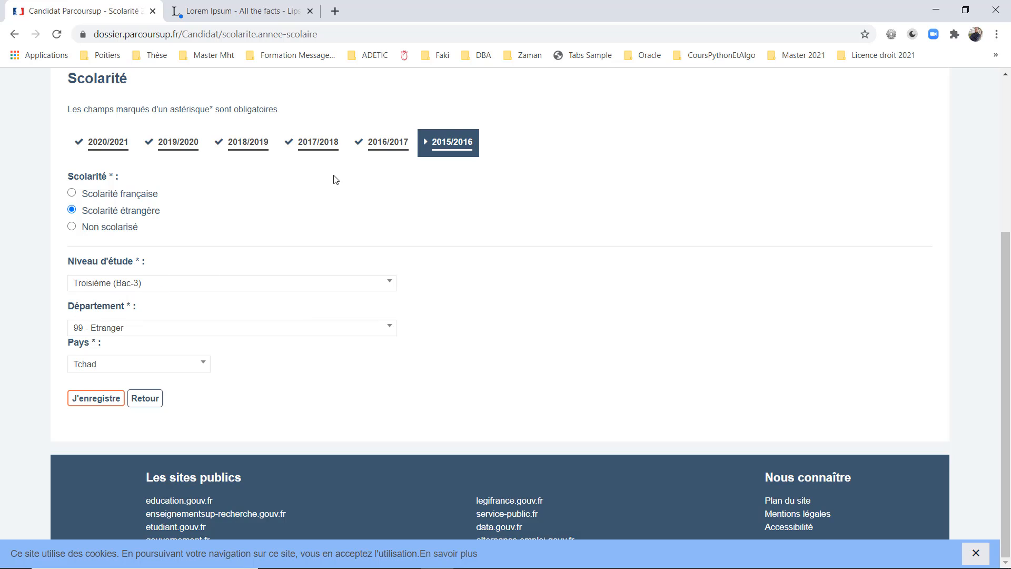
pyautogui.click(107, 403)
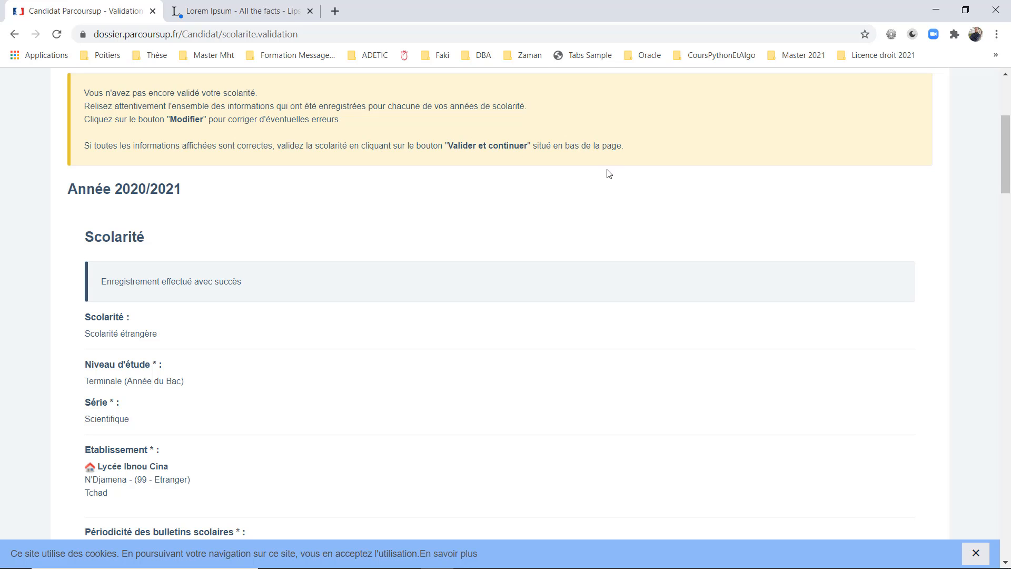
# - Review the 2015–2018 schooling years, certify them accurate, and validate to reach the Baccalauréat step
pyautogui.scroll(-2, 520, 271)
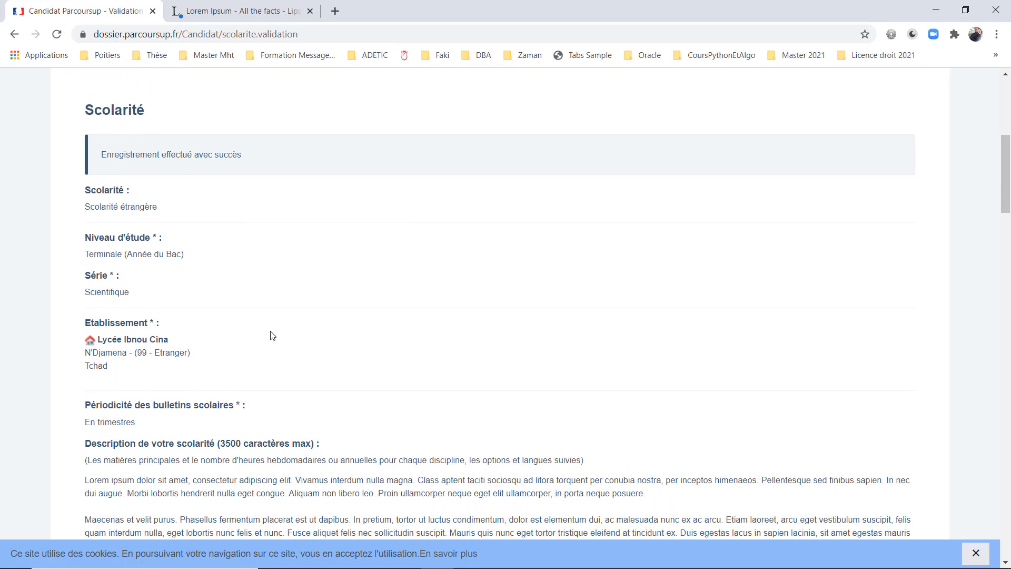
pyautogui.scroll(-4, 272, 336)
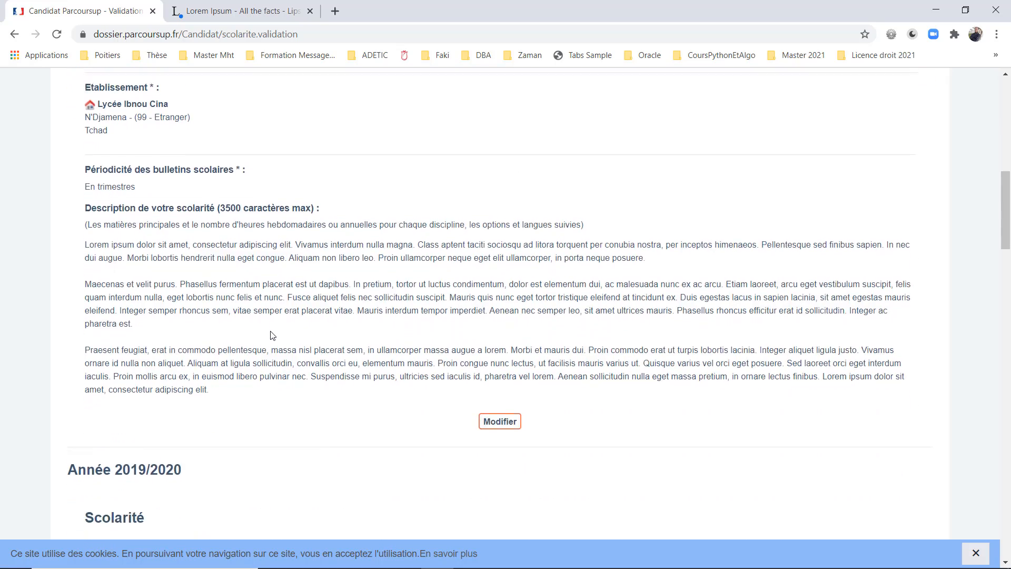
pyautogui.scroll(-8, 273, 336)
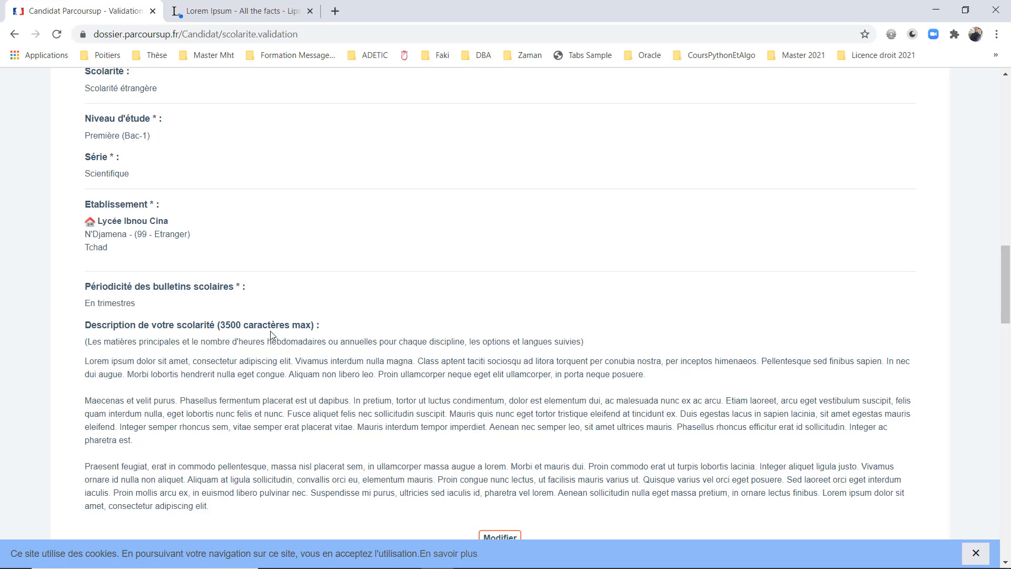
pyautogui.scroll(-18, 272, 336)
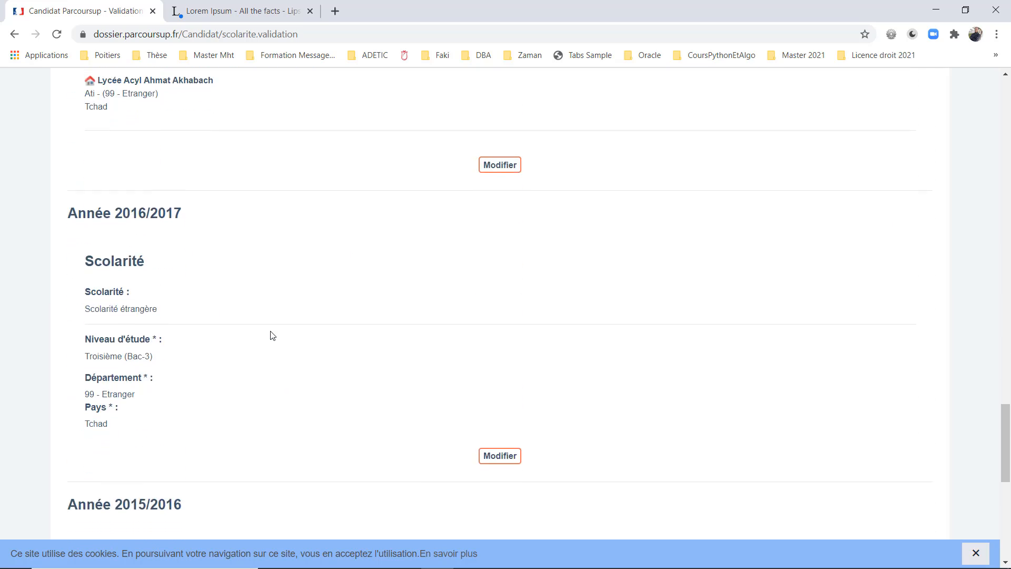
pyautogui.scroll(-8, 272, 335)
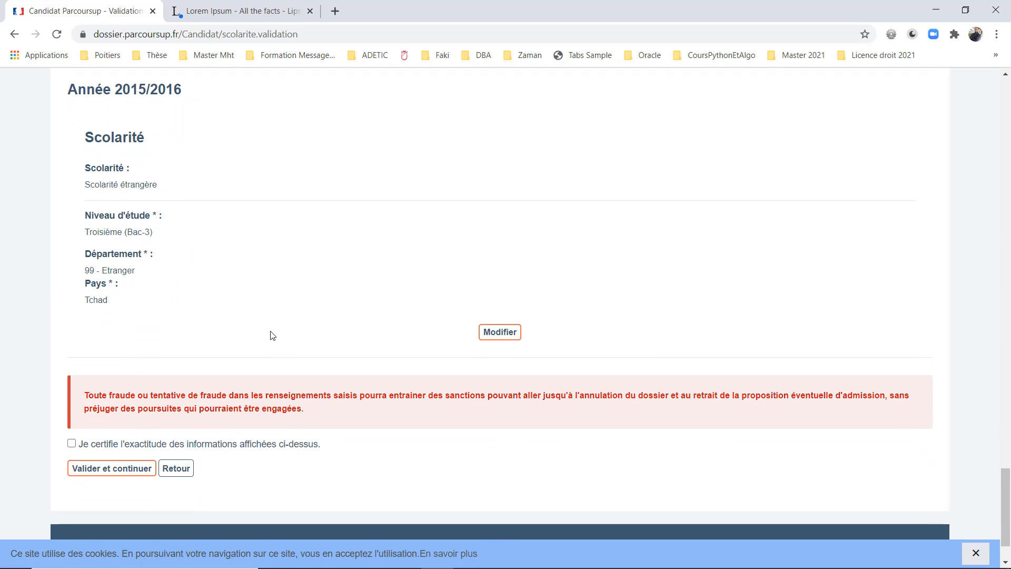
pyautogui.scroll(16, 272, 335)
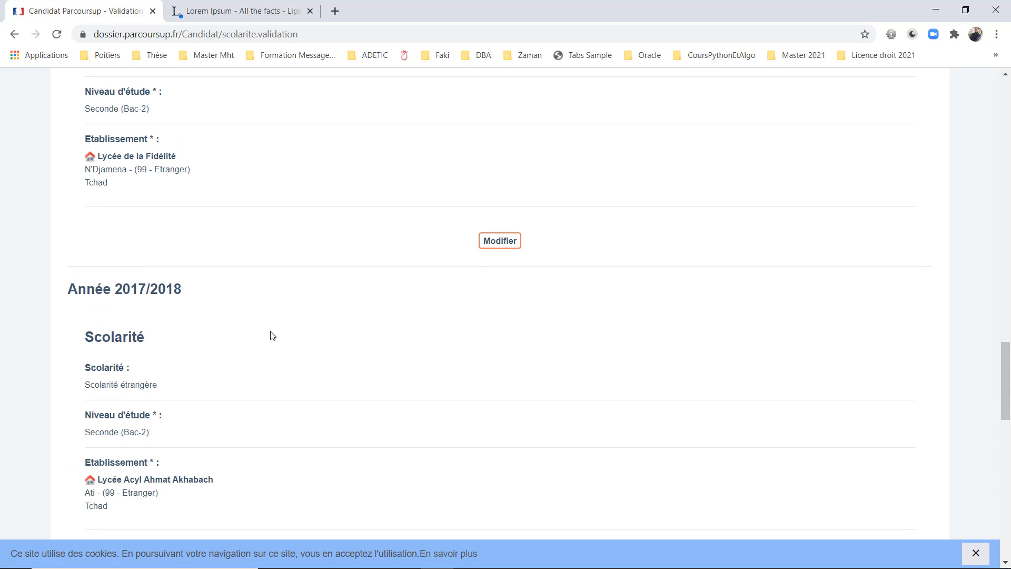
pyautogui.scroll(-2, 271, 334)
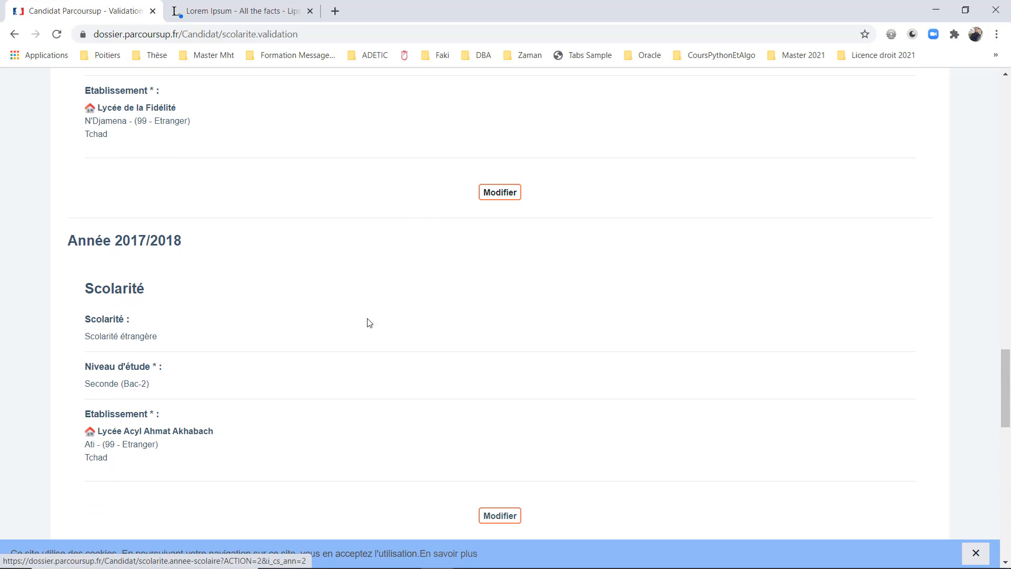
pyautogui.scroll(-10, 354, 408)
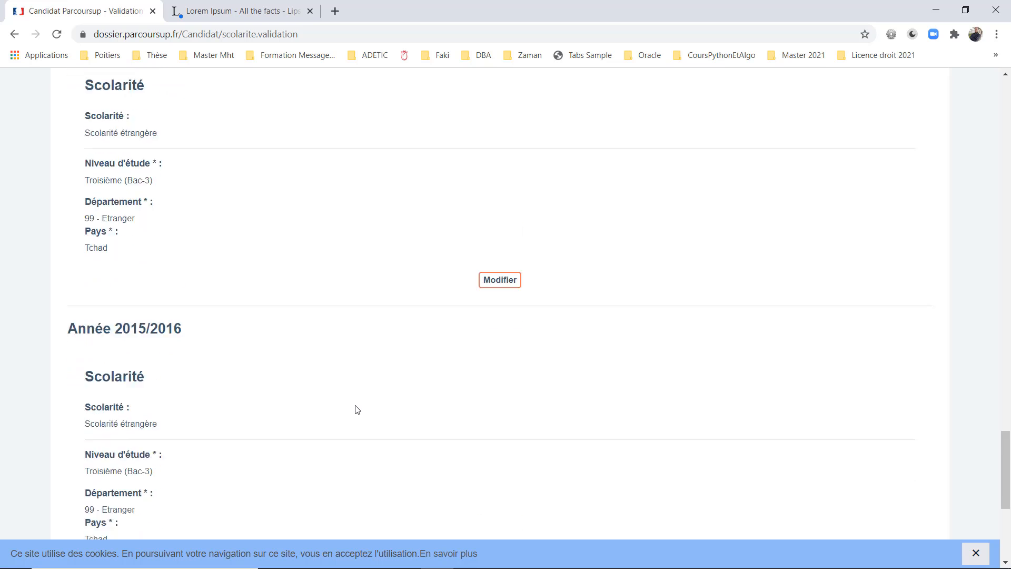
pyautogui.scroll(-5, 357, 409)
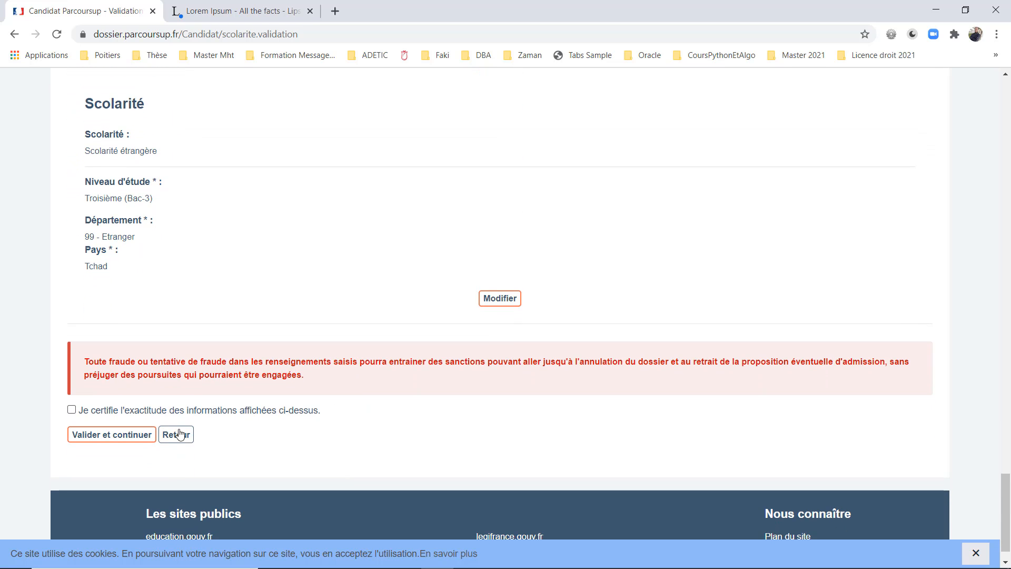
pyautogui.click(72, 409)
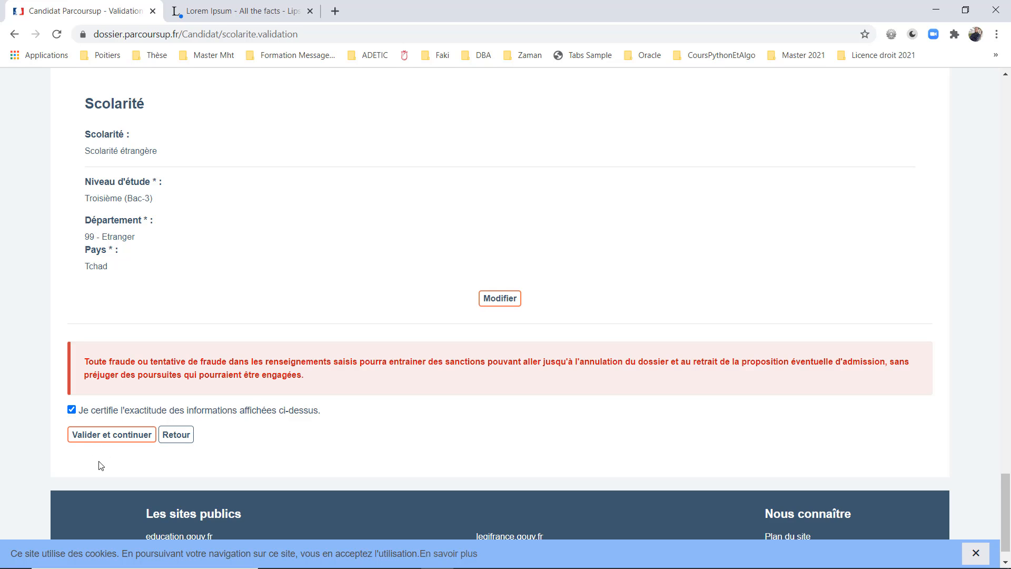
pyautogui.click(87, 439)
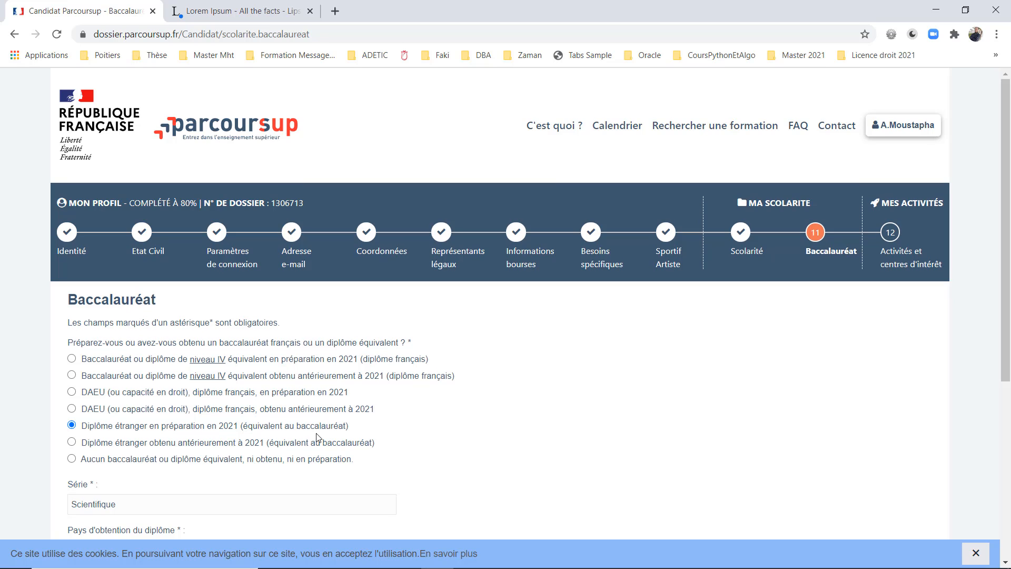
# - Set the diploma country to Tchad and claim the French-language exemption (Cas de dispense)
pyautogui.scroll(-2, 317, 437)
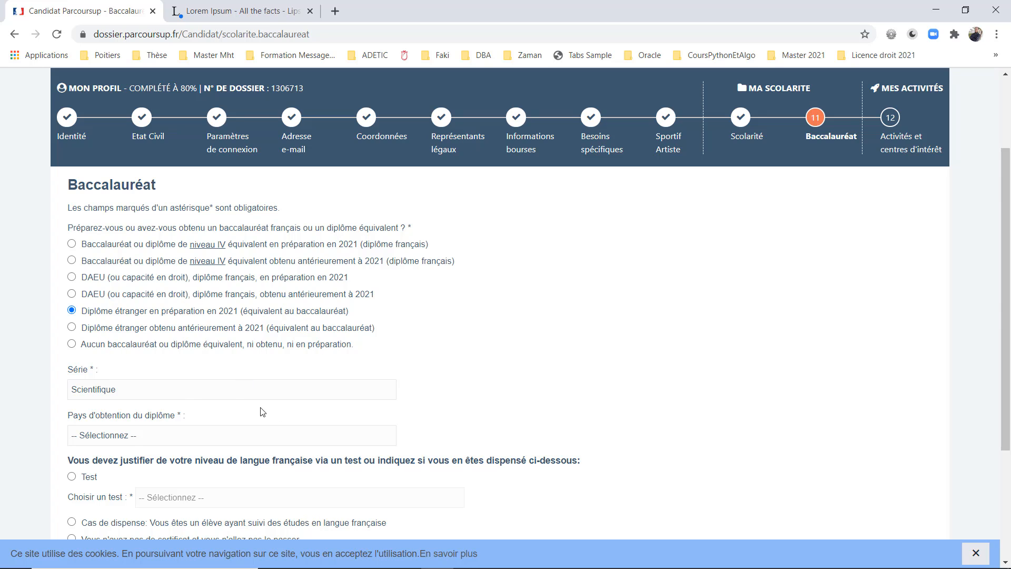
pyautogui.scroll(-3, 303, 423)
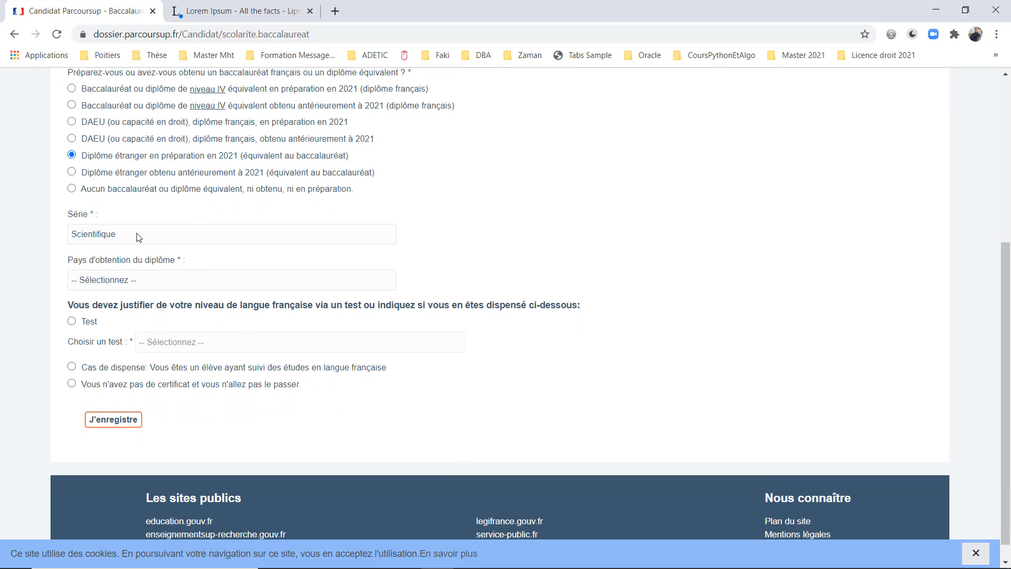
pyautogui.click(170, 285)
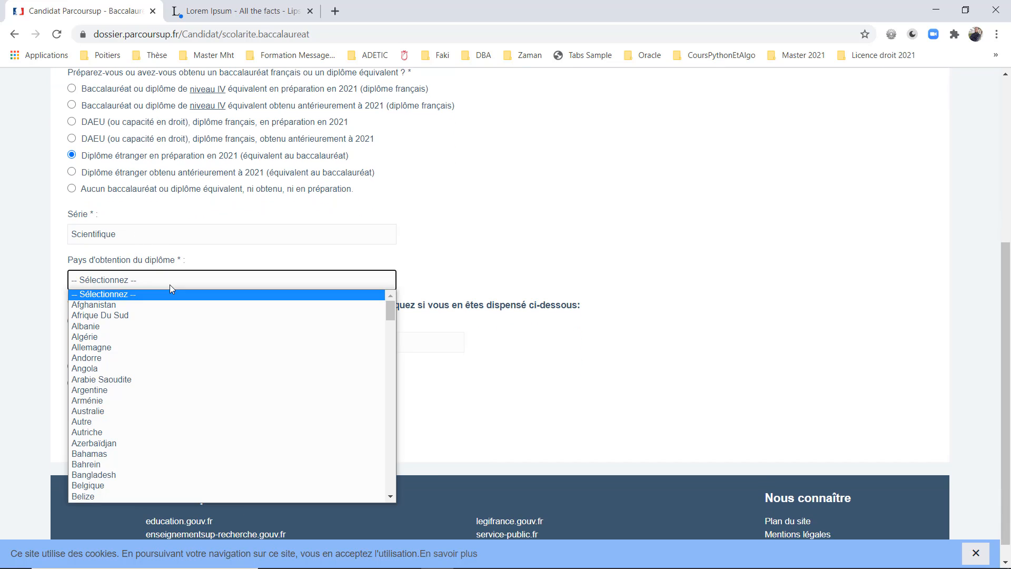
pyautogui.write('tchad')
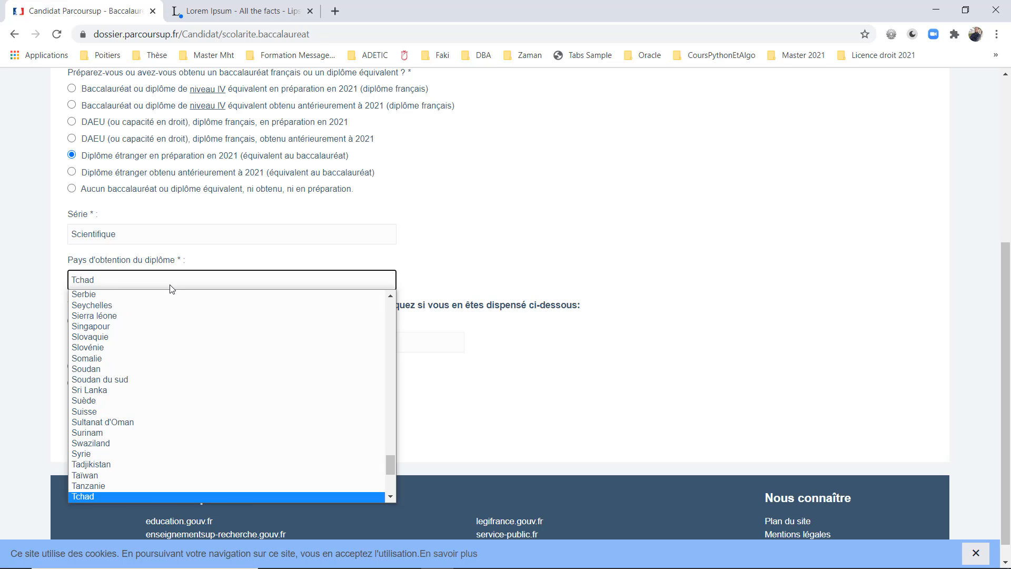
pyautogui.press('Return')
pyautogui.scroll(-5, 204, 486)
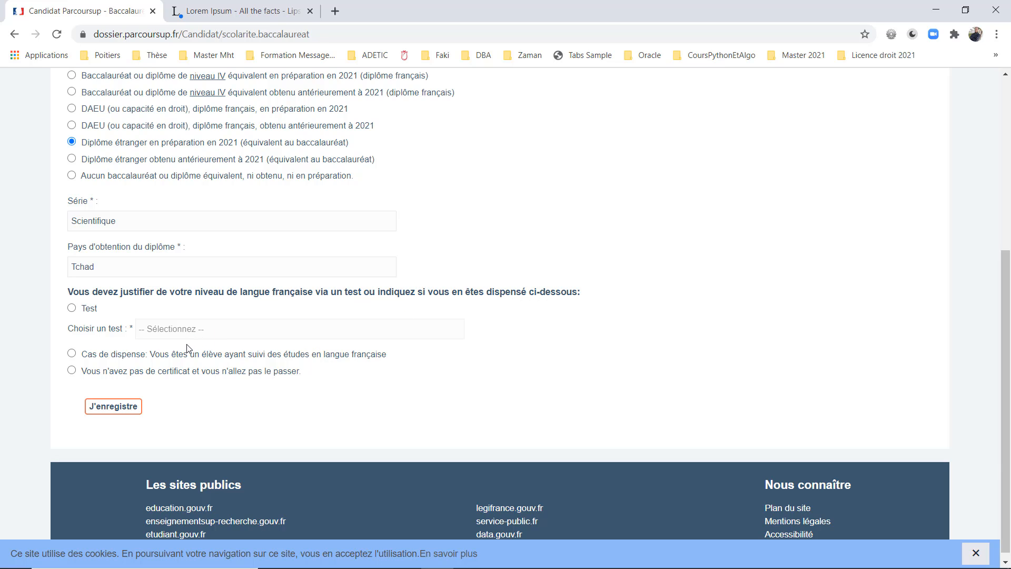
pyautogui.click(73, 354)
# - Enter Lycée Ibnou Cina, N'Djamena, Tchad as the establishment
pyautogui.scroll(-5, 392, 473)
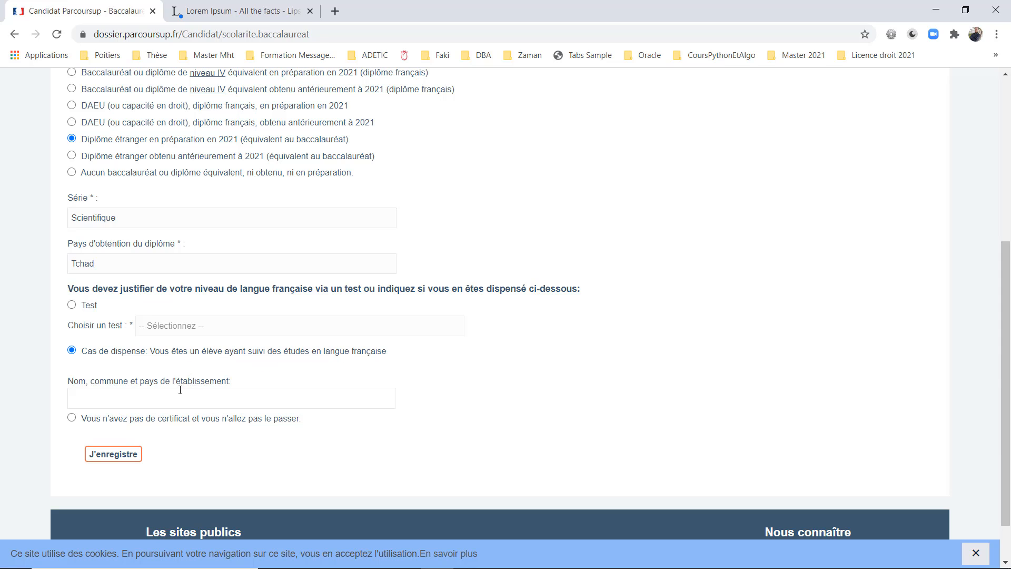
pyautogui.click(199, 398)
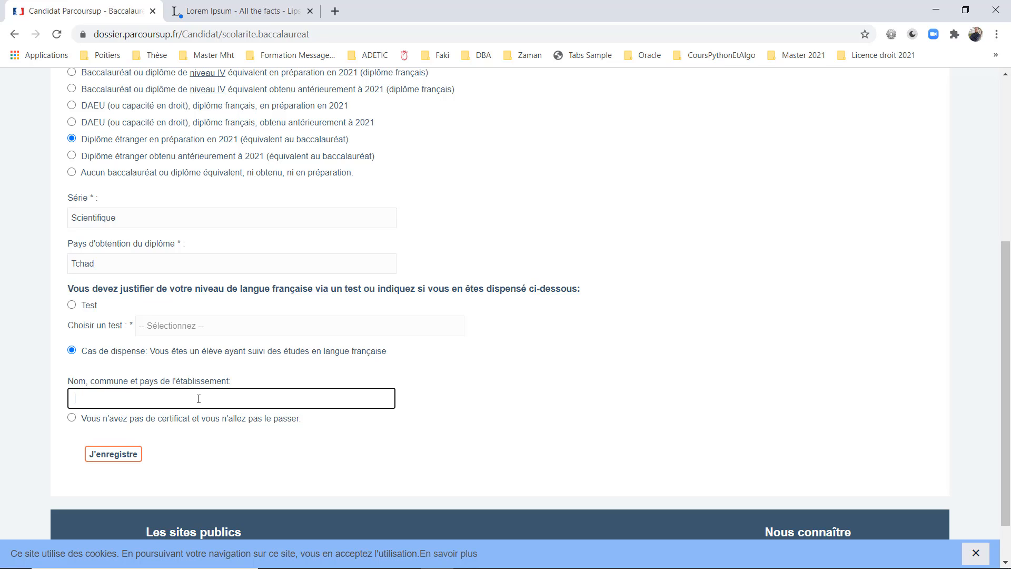
pyautogui.write("Lycée ibnou Cina, N'Djae")
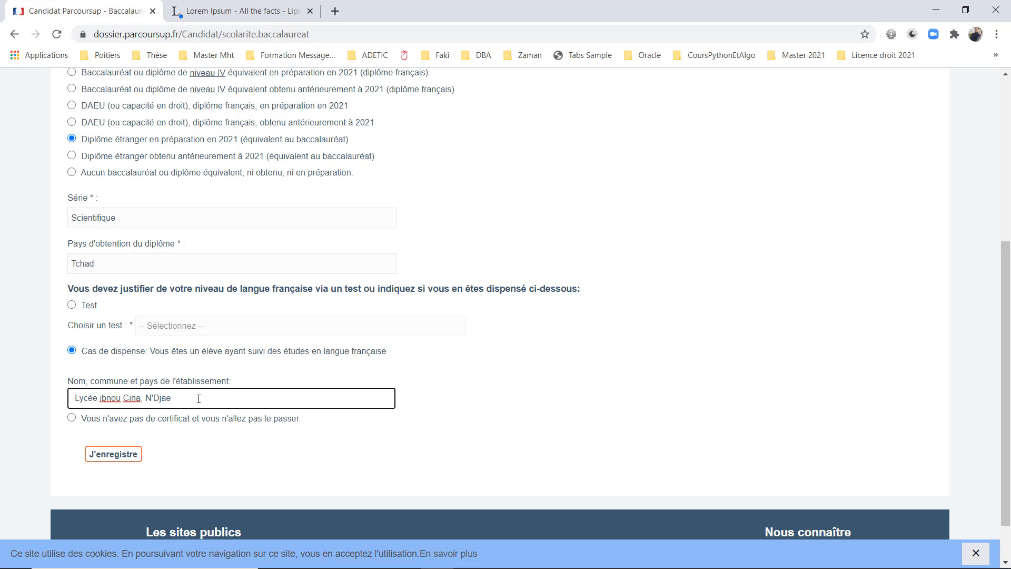
pyautogui.write('nmena, Tchad')
pyautogui.write('I')
# - Save the baccalauréat details with J'enregistre and look over the empty Activités et centres d'intérêt form
pyautogui.click(118, 459)
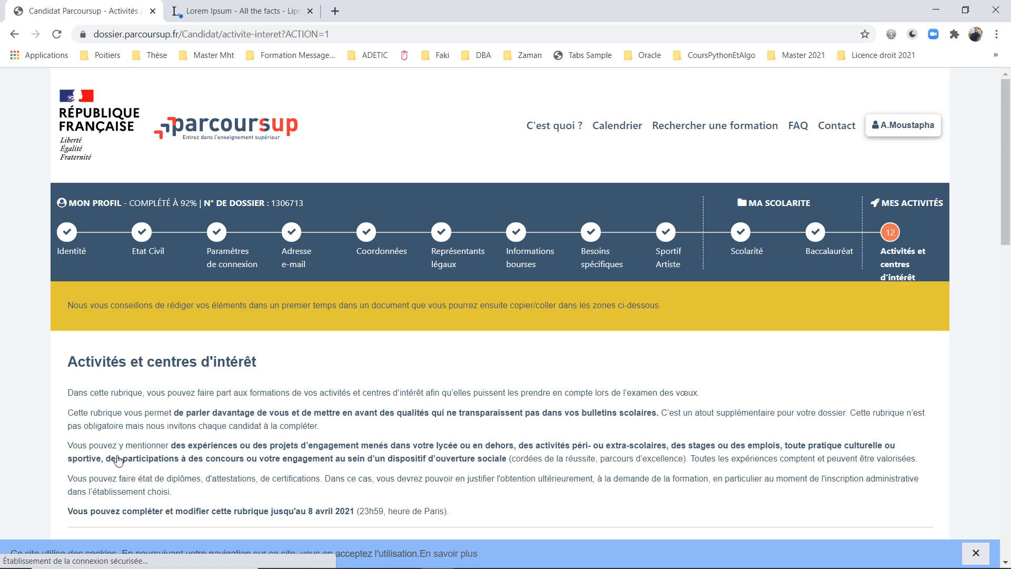
pyautogui.scroll(-3, 321, 451)
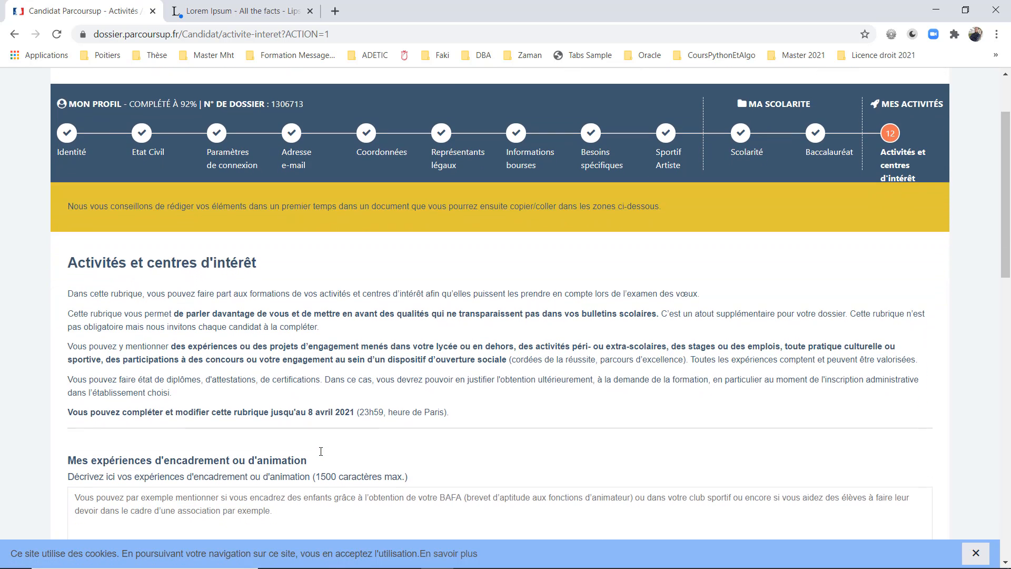
pyautogui.scroll(-1, 411, 402)
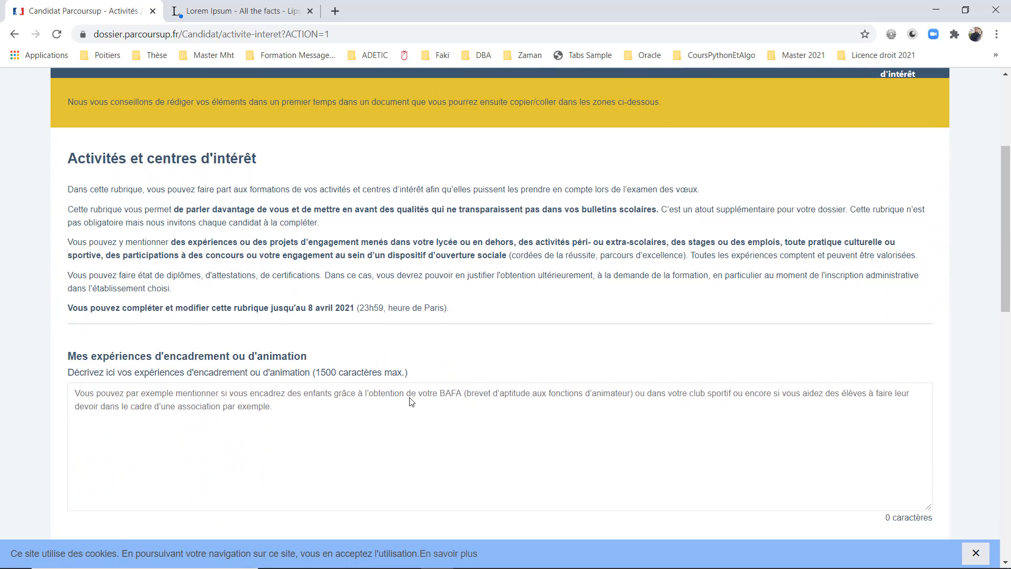
pyautogui.scroll(2, 411, 402)
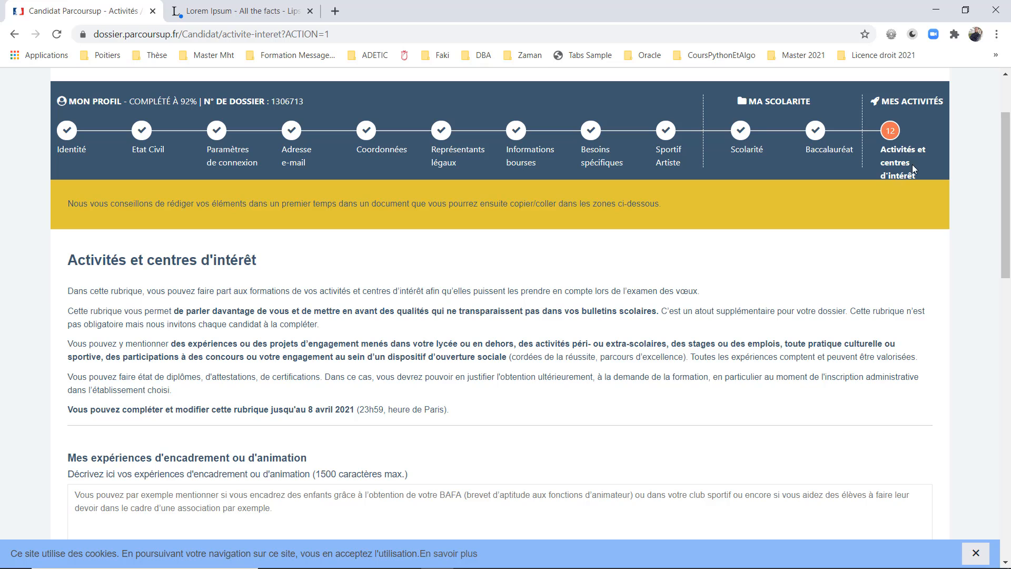
pyautogui.scroll(-5, 544, 377)
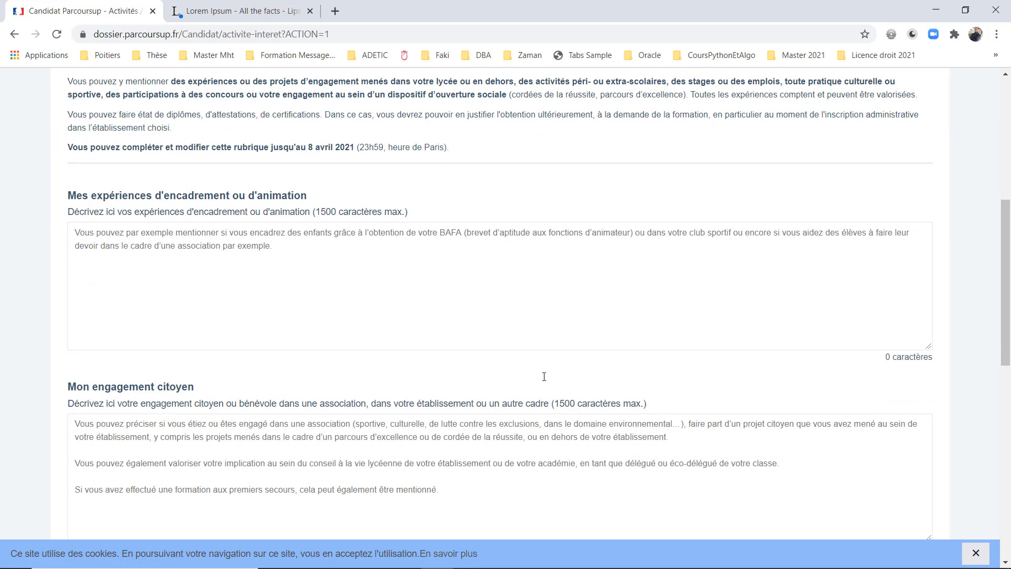
# - Write the Lecture, Natation (champion at Ati in 2018) and Voyager (10+ countries, Afrique, Europe, Asie) lines
pyautogui.click(298, 258)
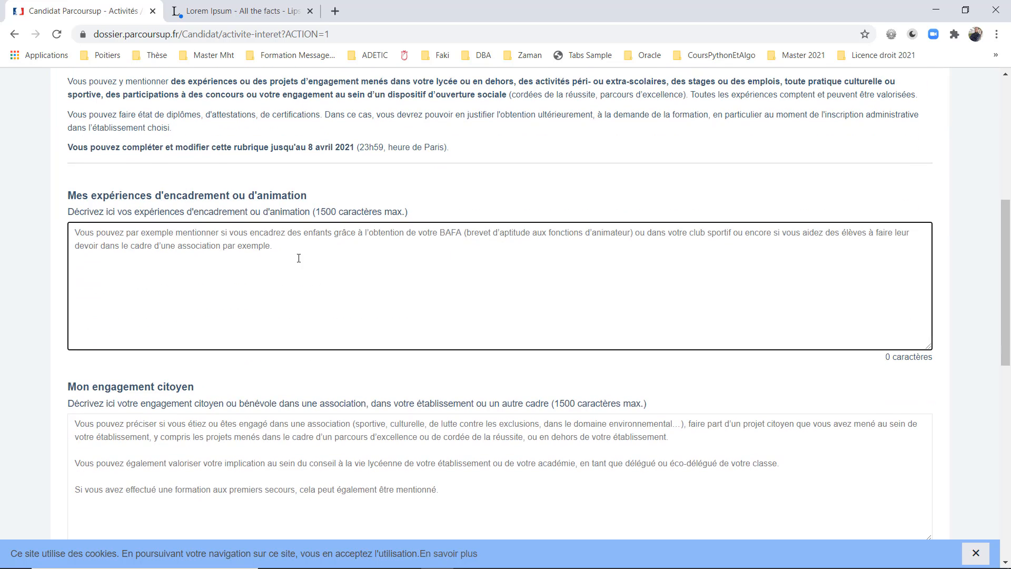
pyautogui.write('Le')
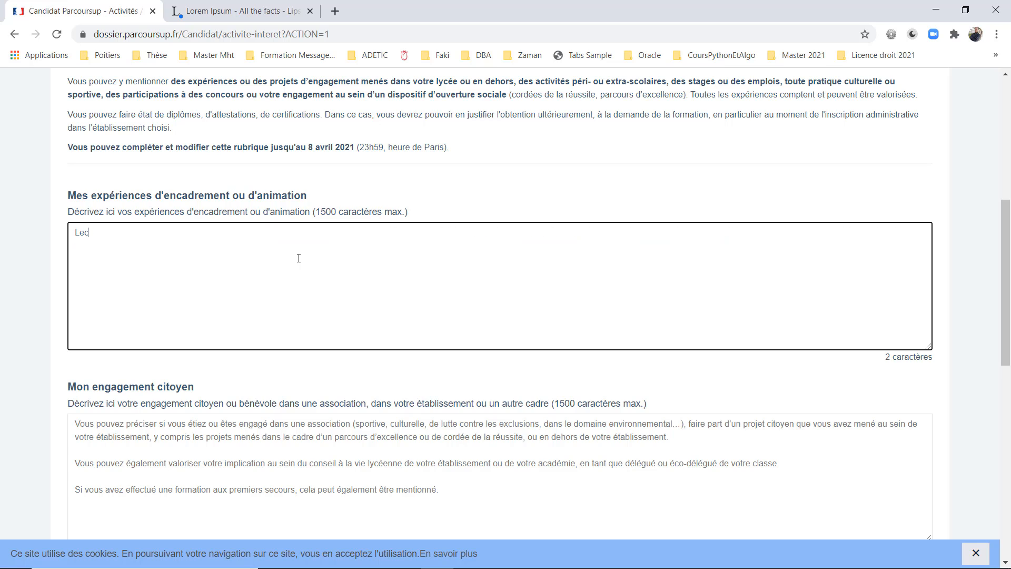
pyautogui.write('cture')
pyautogui.write('Natio')
pyautogui.write('at')
pyautogui.write('ion : cham')
pyautogui.write('pion')
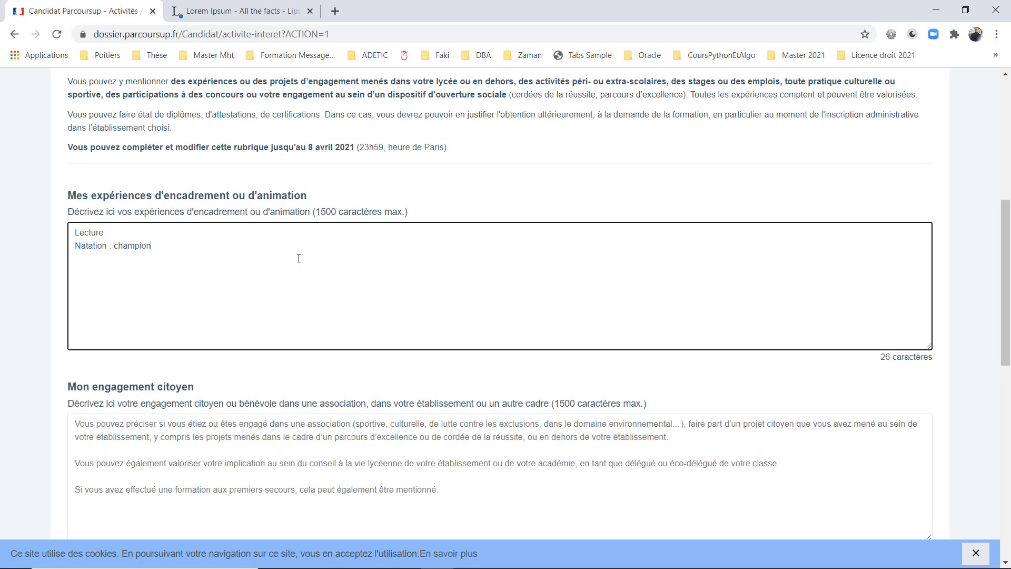
pyautogui.write(' de mo lycée à Ati en 2018')
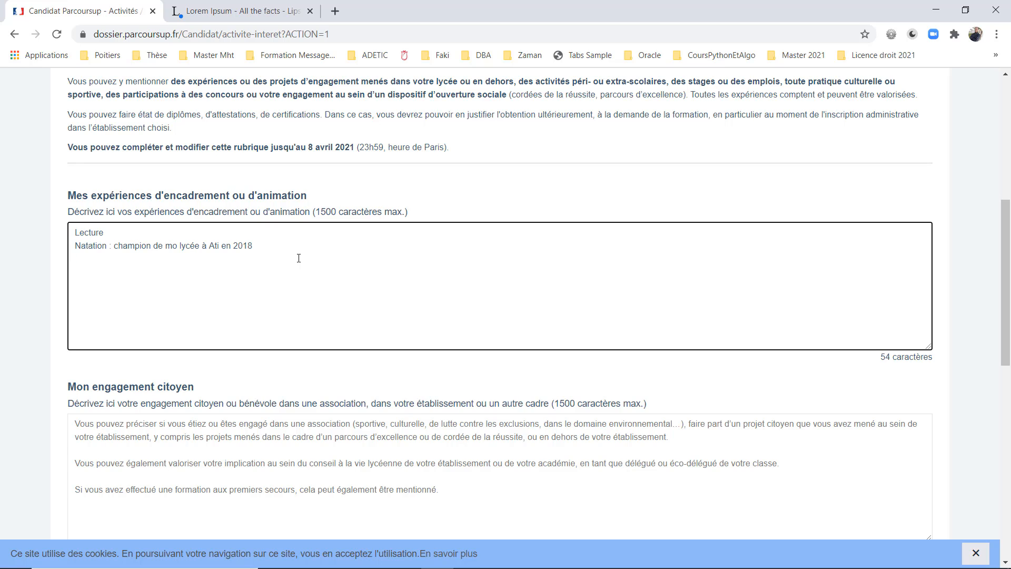
pyautogui.write("Voyager : j'ai o")
pyautogui.write('oyager dans p')
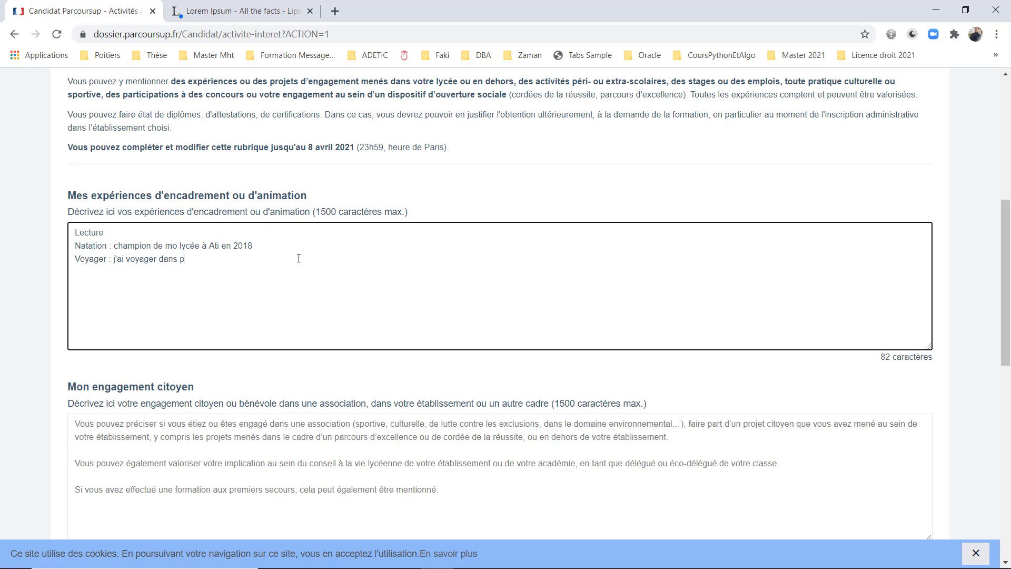
pyautogui.write('lus de 10 pays en Afrique,')
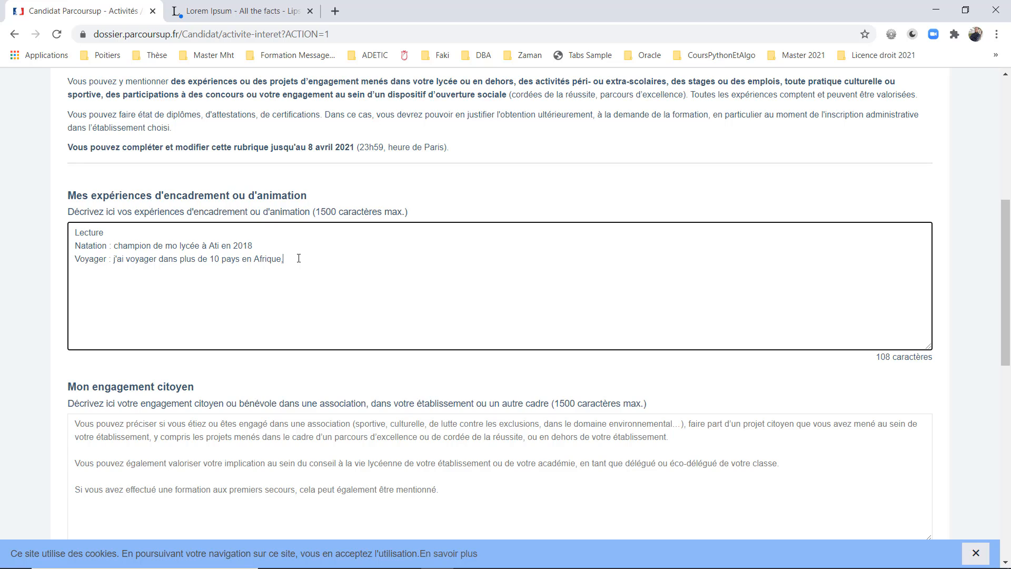
pyautogui.write(' Europe et asie')
pyautogui.press('BackSpace')
pyautogui.write('A')
pyautogui.scroll(-2, 340, 386)
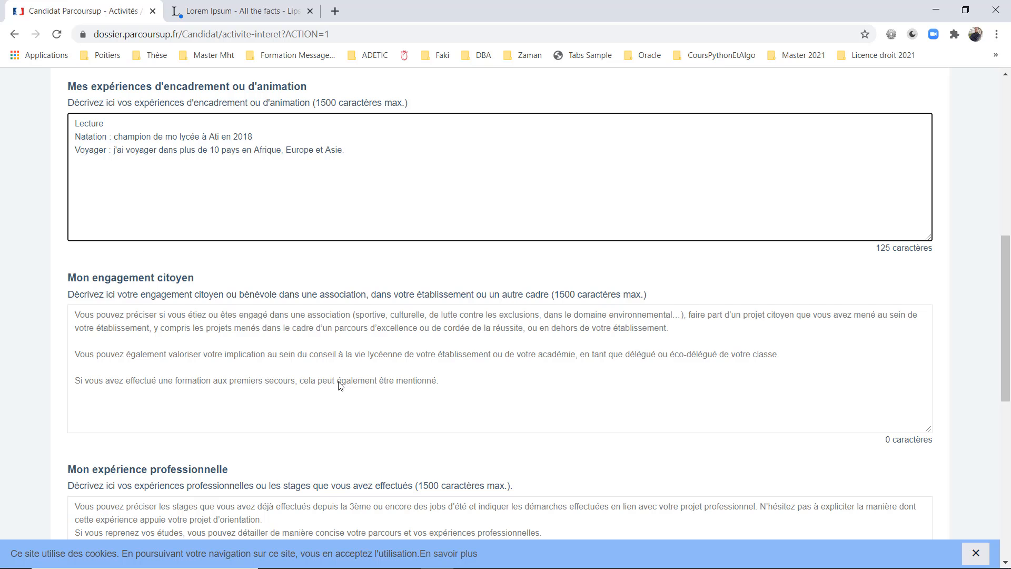
pyautogui.scroll(-1, 340, 386)
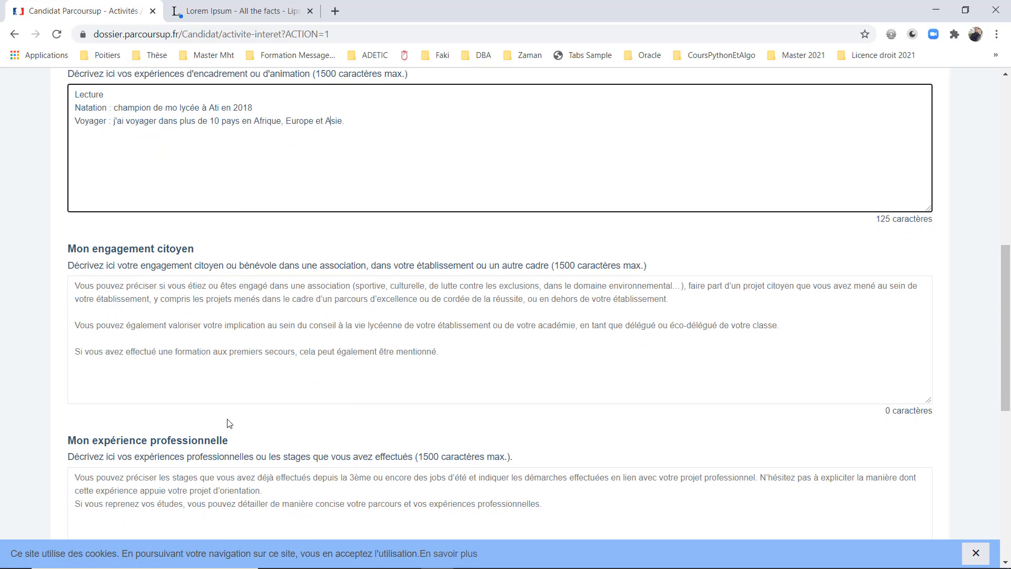
pyautogui.scroll(2, 229, 424)
pyautogui.scroll(3, 229, 424)
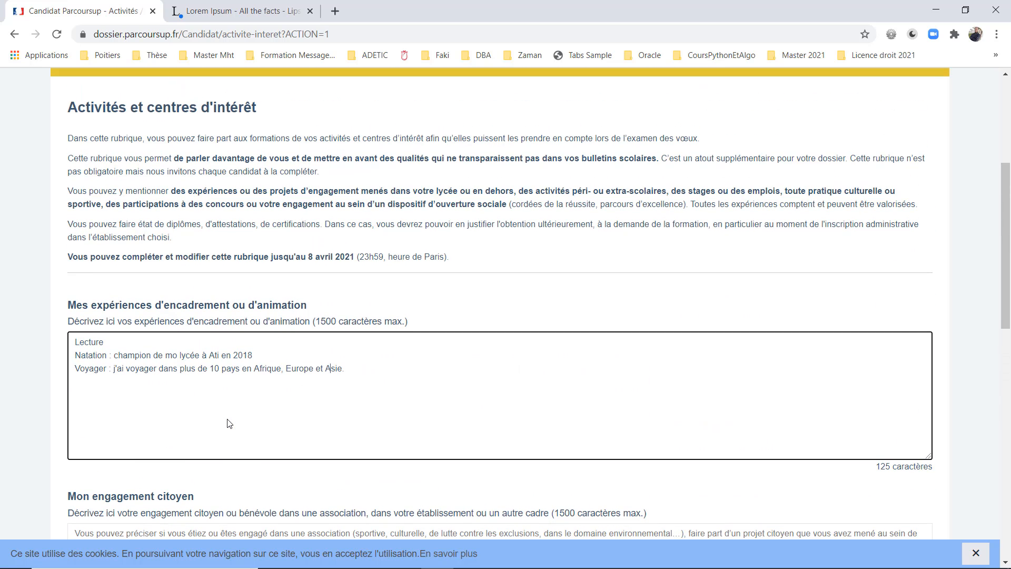
pyautogui.scroll(-2, 229, 424)
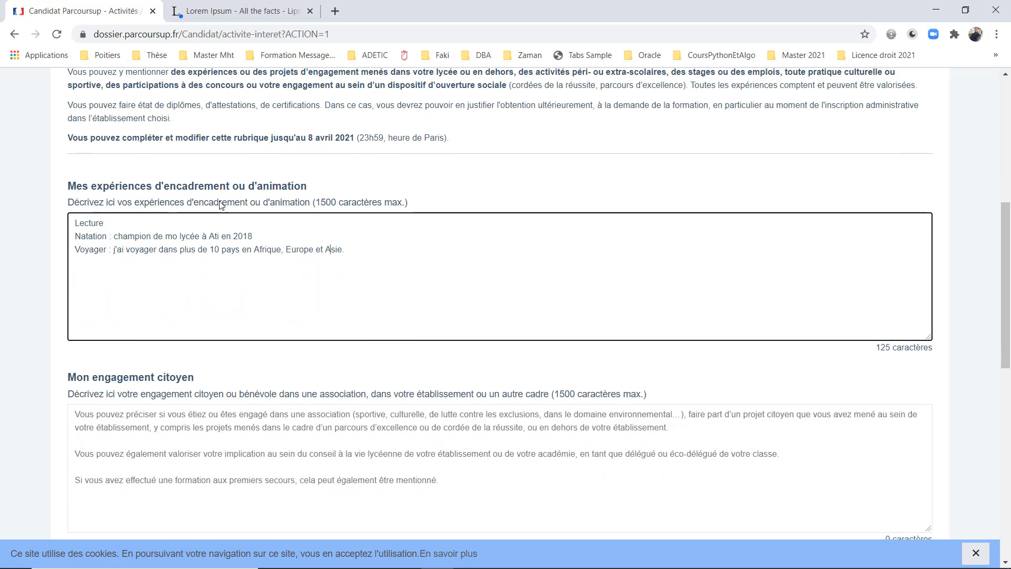
pyautogui.scroll(-3, 279, 211)
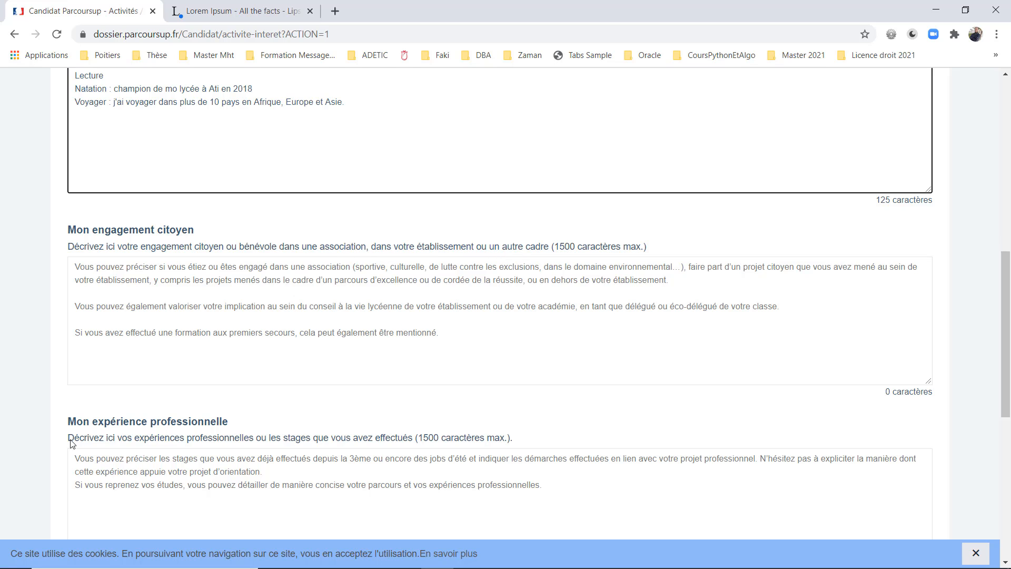
pyautogui.scroll(-4, 129, 444)
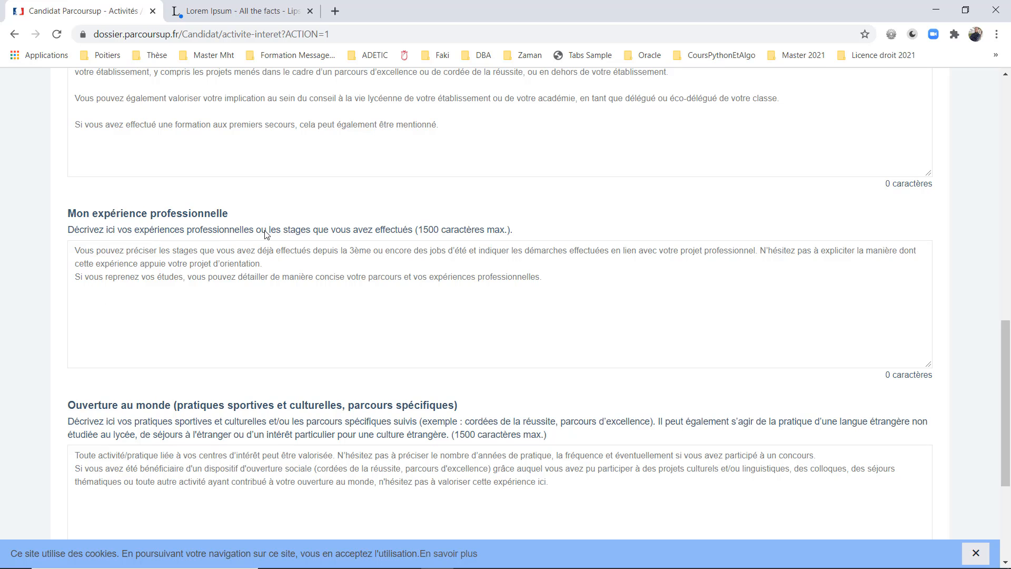
pyautogui.scroll(-2, 267, 235)
pyautogui.scroll(-1, 267, 235)
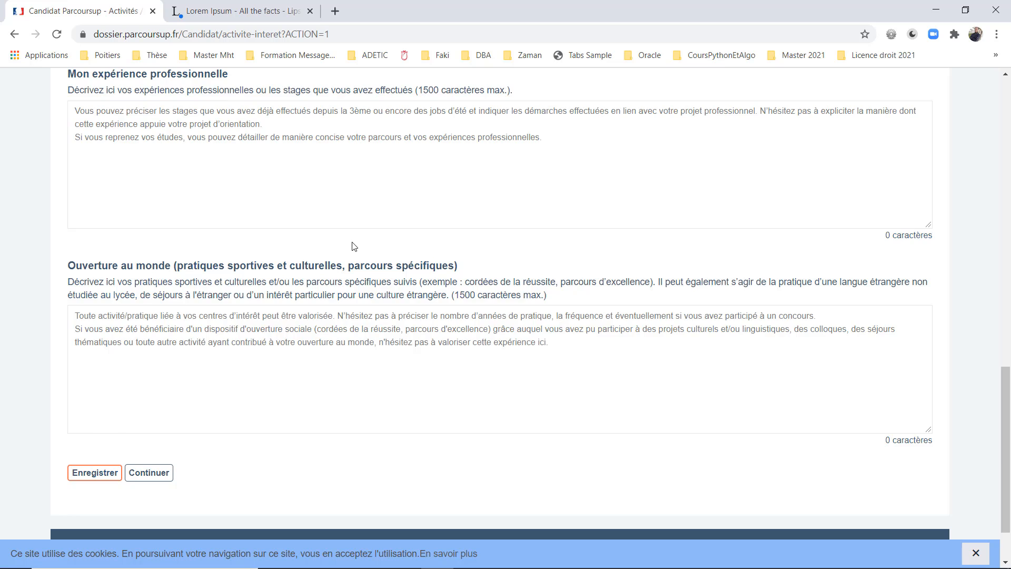
pyautogui.scroll(7, 350, 244)
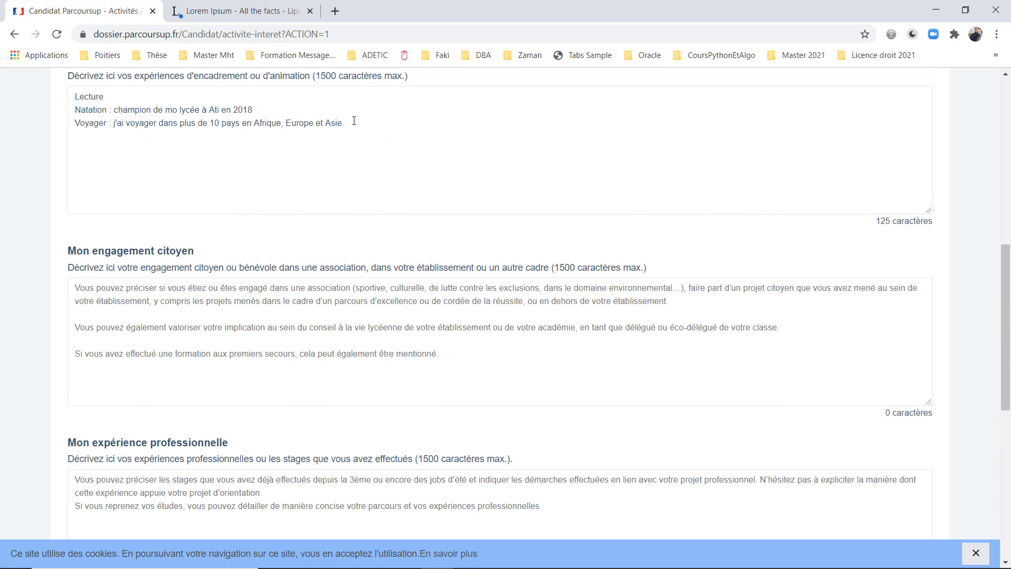
pyautogui.moveTo(354, 121); pyautogui.dragTo(69, 108)
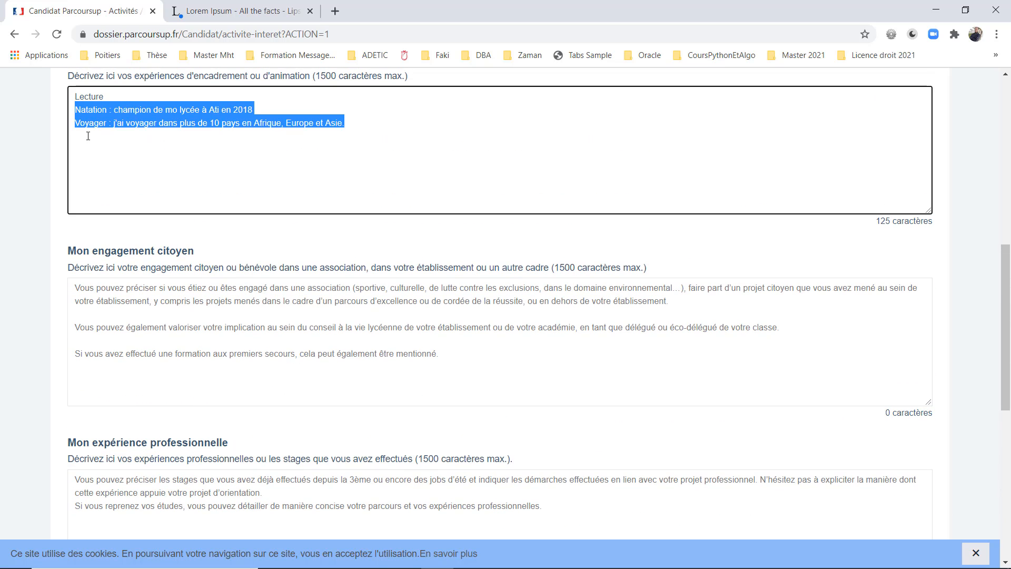
# - Write 'Bénévole dans une association de lutte contre la désertification à Ati pendant 3 ans', fixing spelling
pyautogui.click(175, 327)
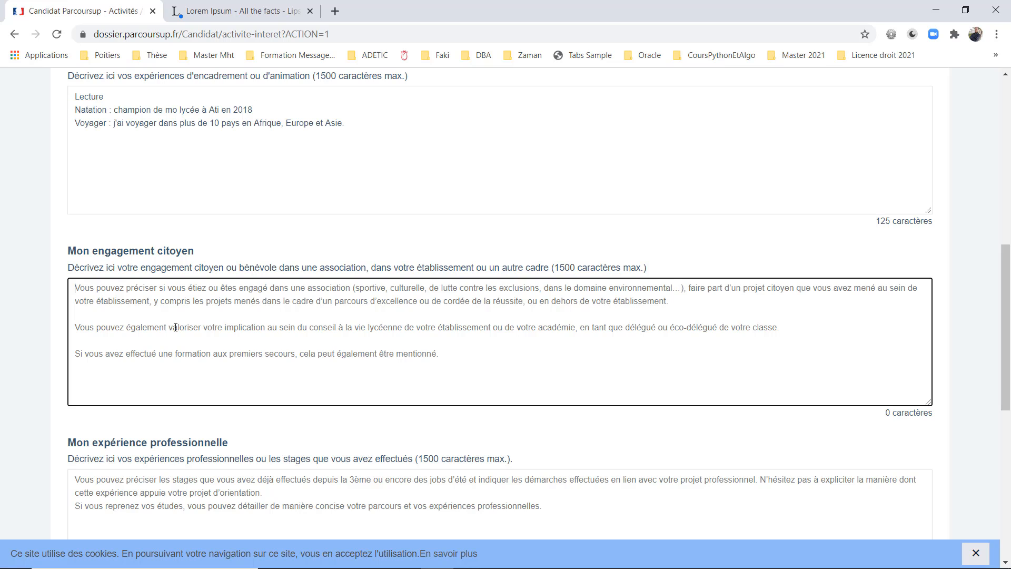
pyautogui.write('B')
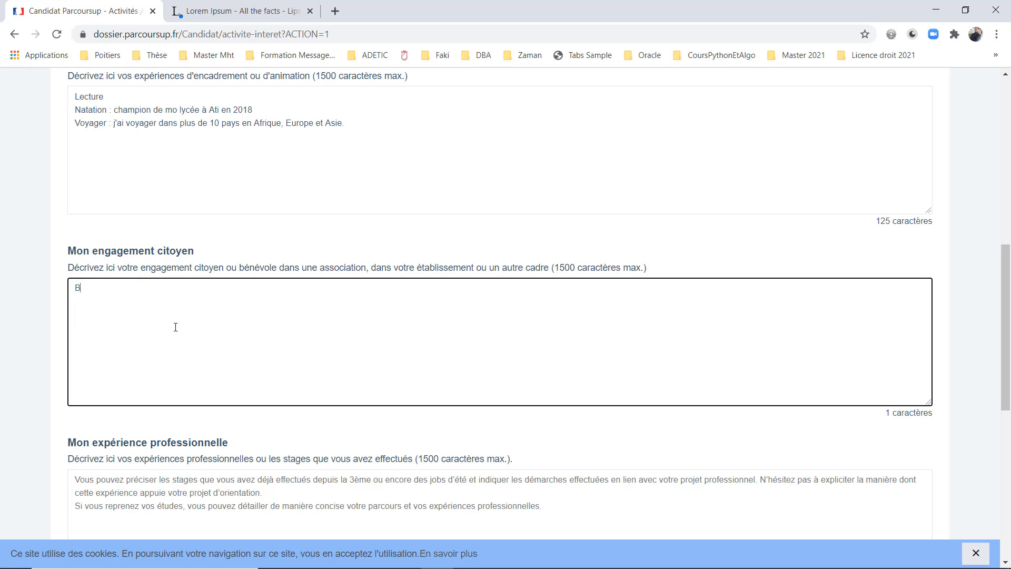
pyautogui.write('énévol dans une association de l')
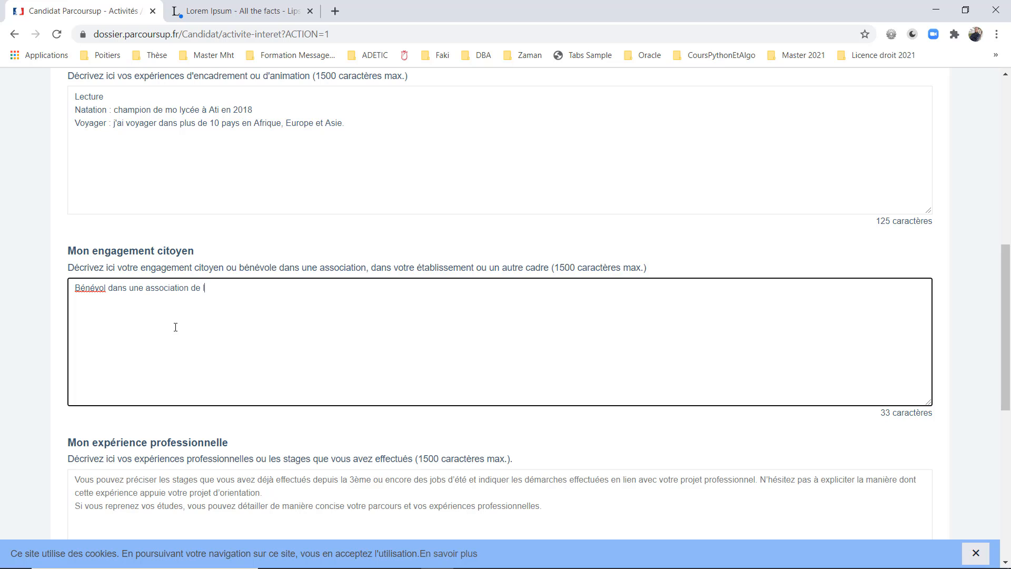
pyautogui.write('uttre contre la der')
pyautogui.write('ertification')
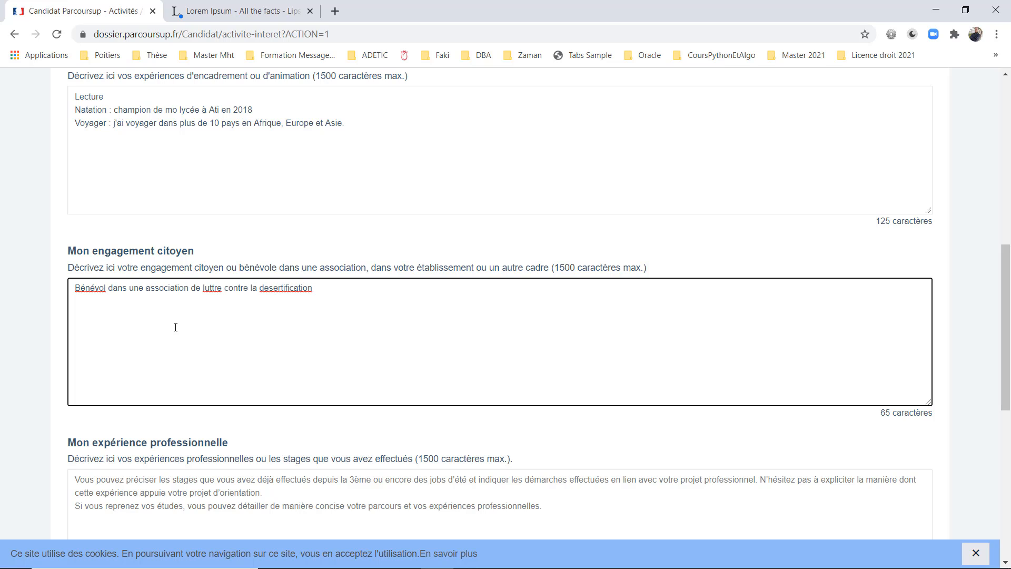
pyautogui.write(' à Ati pendant 3 ans')
pyautogui.rightClick(210, 290)
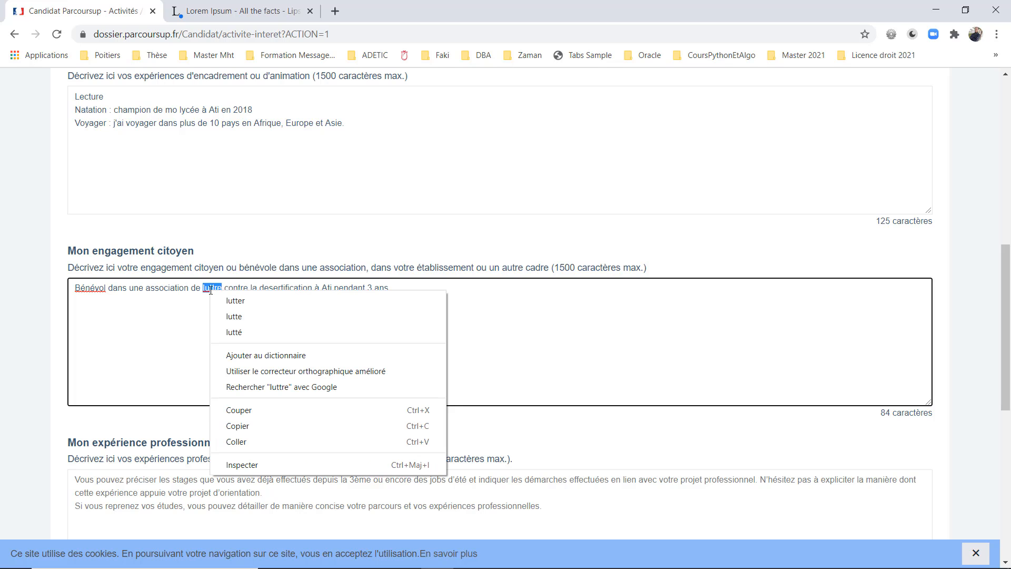
pyautogui.click(233, 316)
pyautogui.rightClick(276, 285)
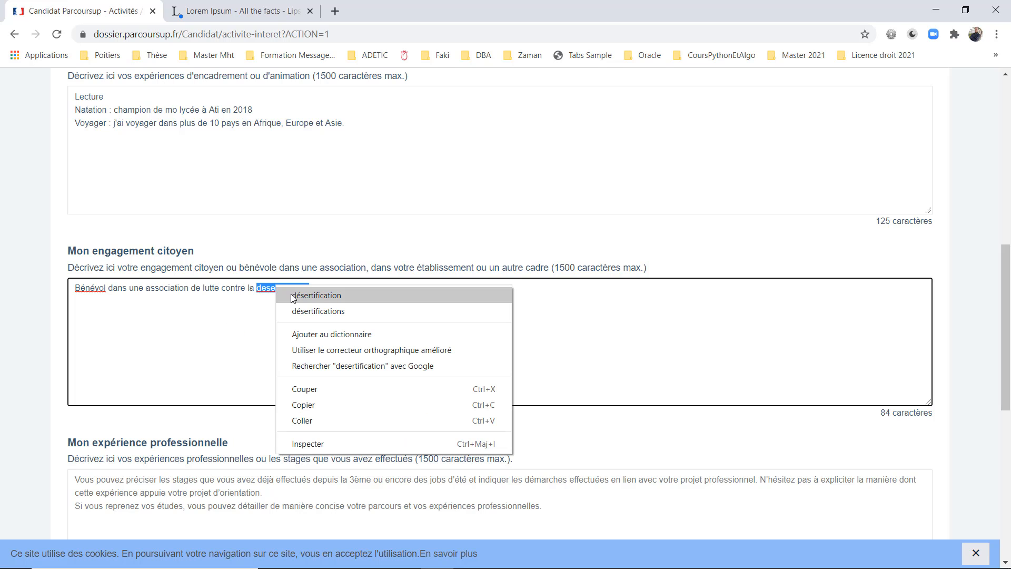
pyautogui.click(294, 296)
pyautogui.rightClick(91, 286)
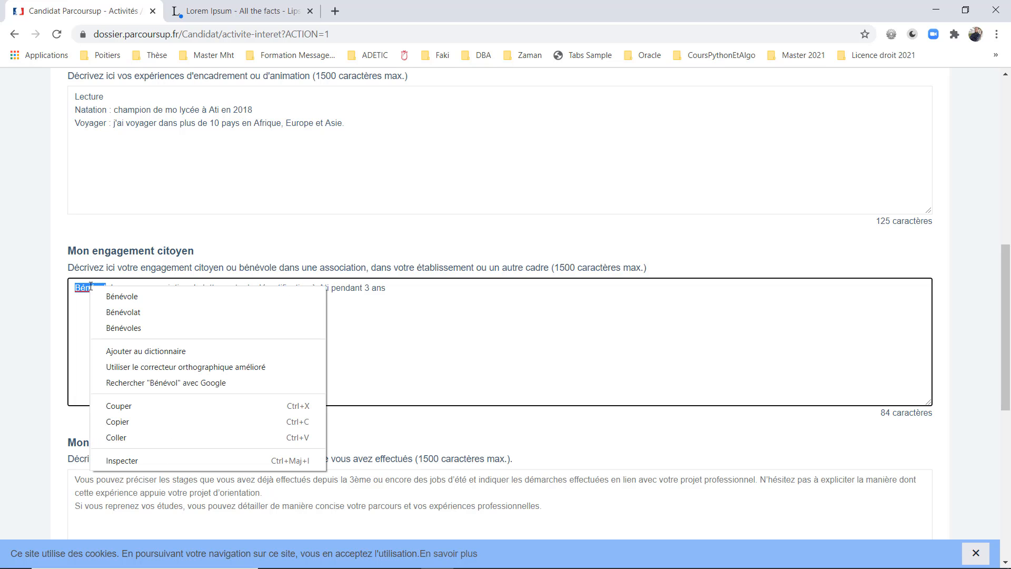
pyautogui.click(109, 300)
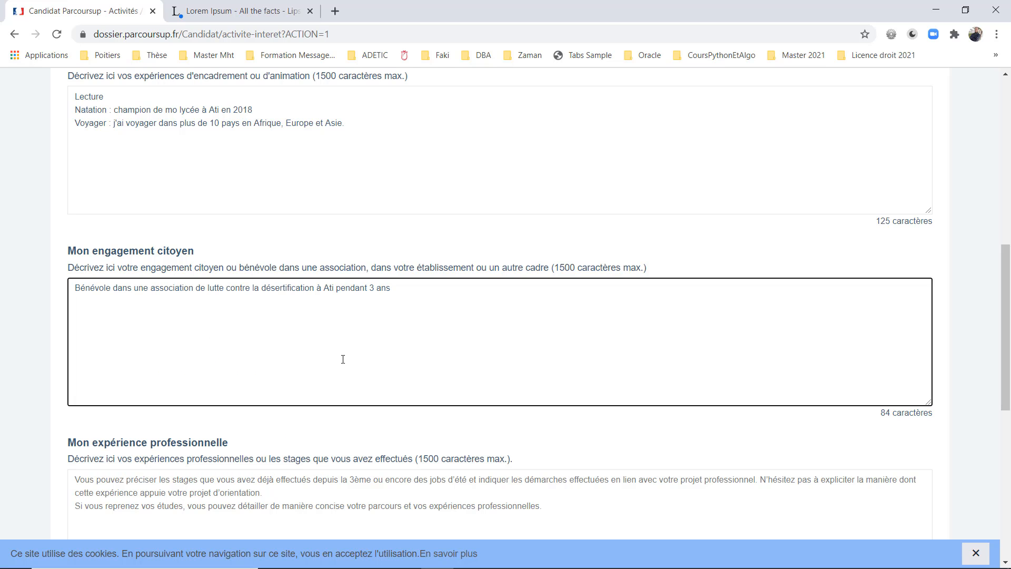
pyautogui.scroll(-2, 294, 379)
pyautogui.click(295, 379)
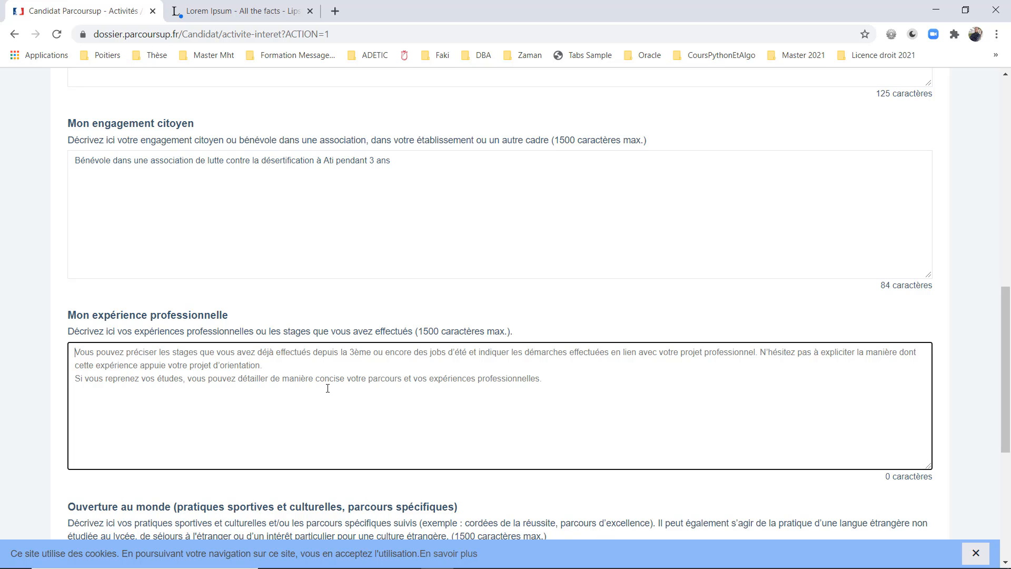
# - Take the Lecture, Natation and Voyager lines out of the encadrement field
pyautogui.scroll(-3, 327, 388)
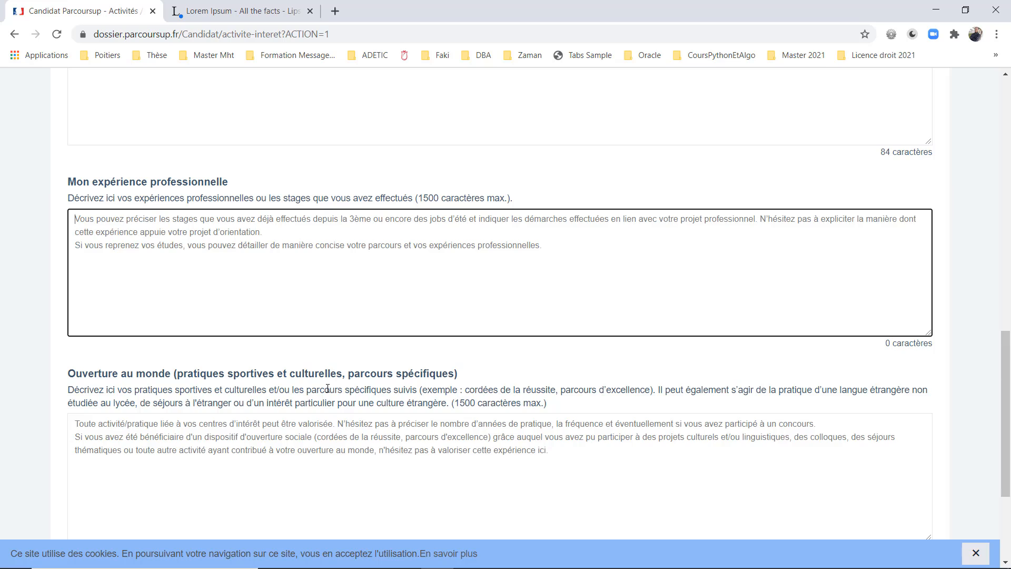
pyautogui.scroll(-2, 328, 388)
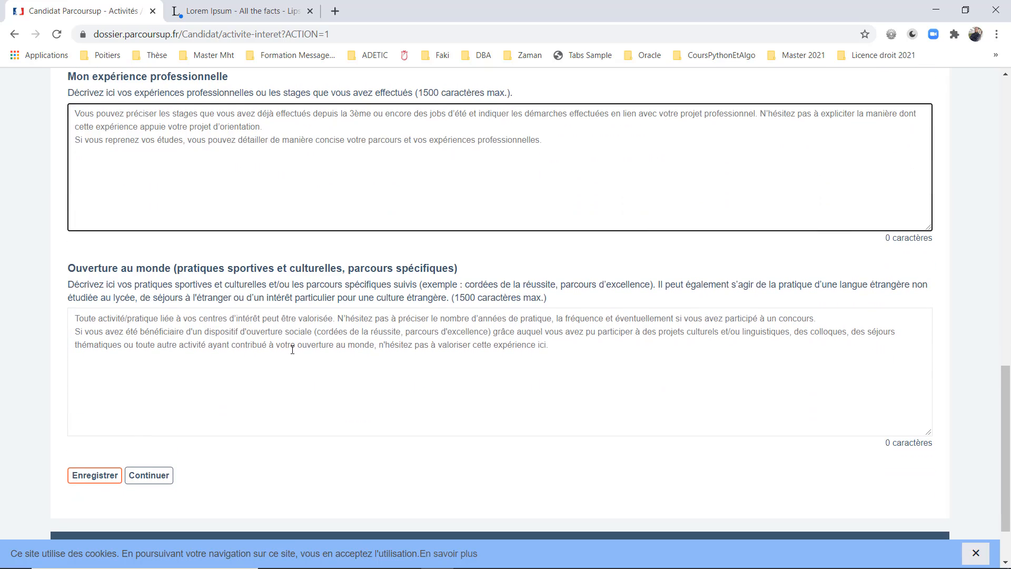
pyautogui.click(278, 335)
pyautogui.scroll(10, 271, 316)
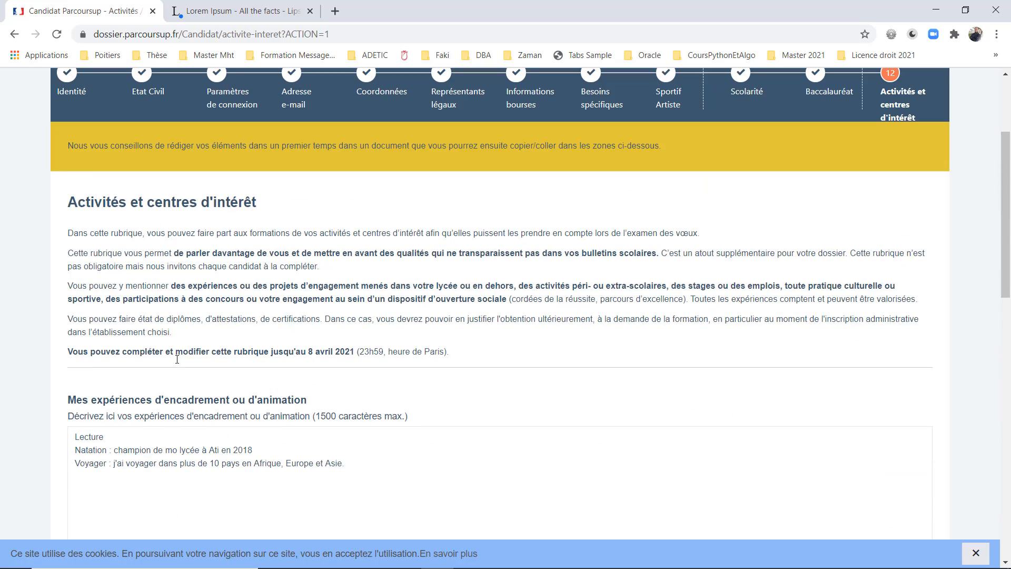
pyautogui.scroll(-2, 197, 433)
pyautogui.moveTo(372, 339); pyautogui.dragTo(67, 312)
pyautogui.press('BackSpace')
# - Paste those lines into Ouverture au monde and save the activities section
pyautogui.scroll(-10, 67, 313)
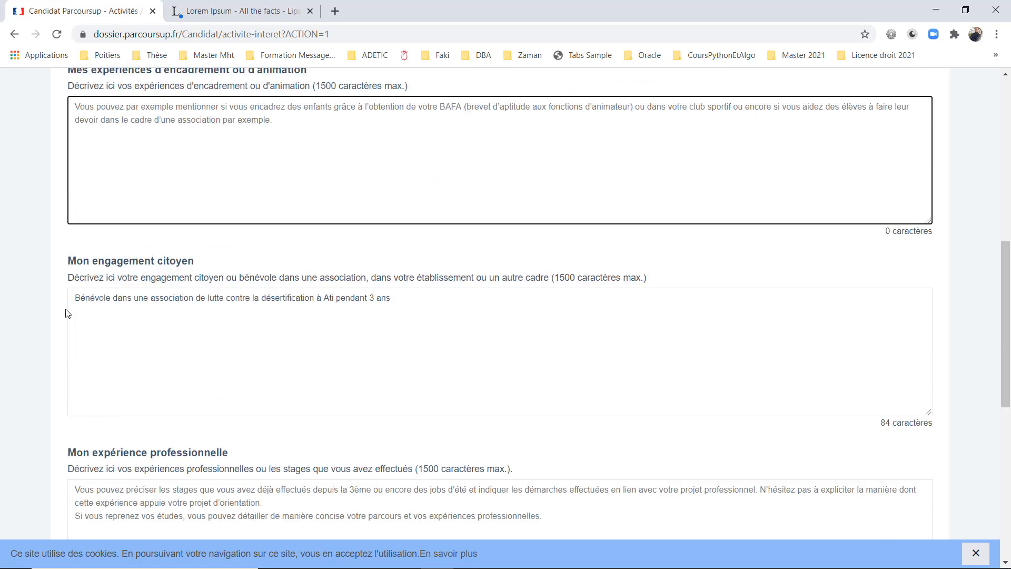
pyautogui.scroll(-3, 144, 277)
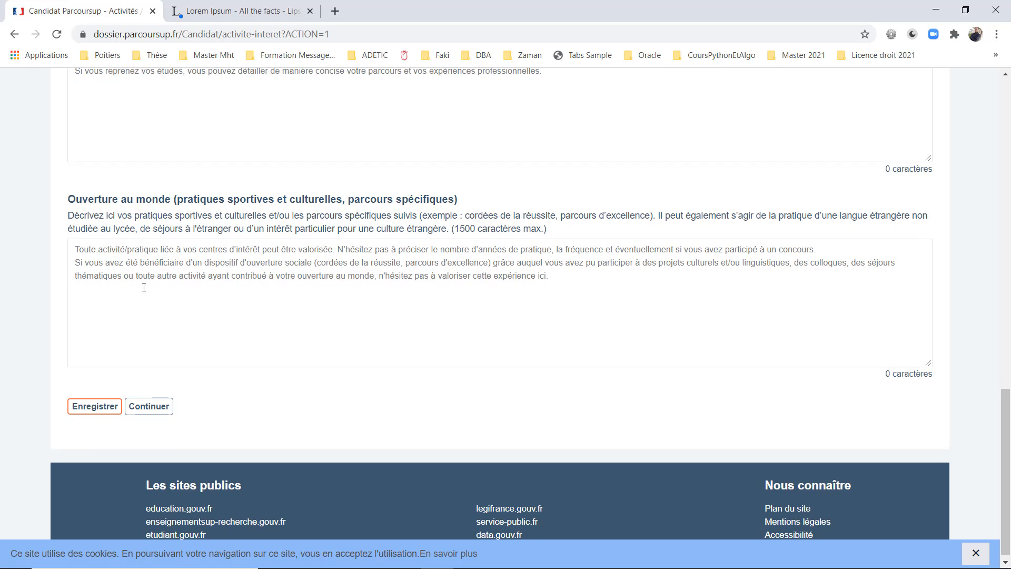
pyautogui.click(144, 310)
pyautogui.hotkey('ctrl', 'v')
pyautogui.scroll(8, 145, 311)
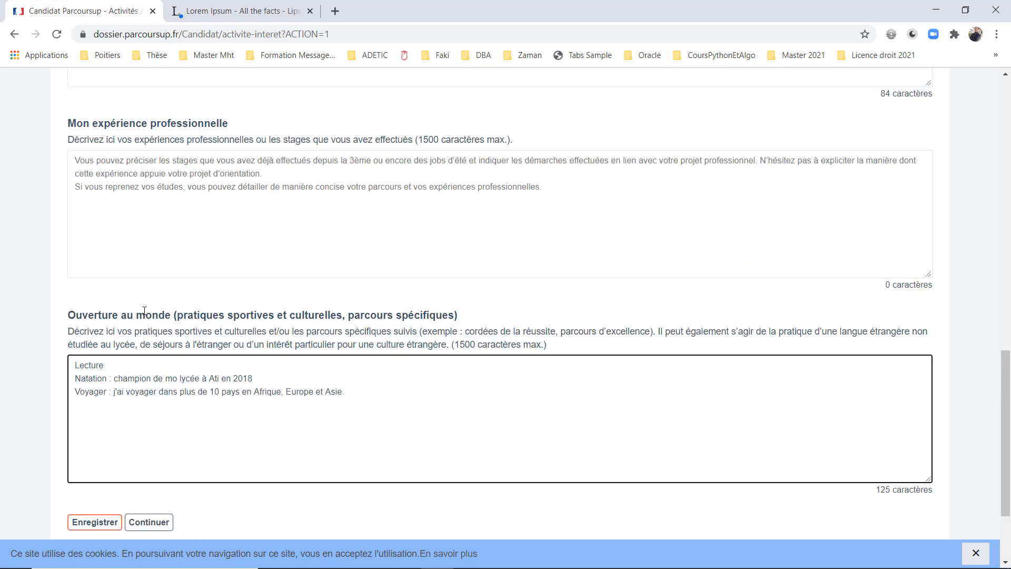
pyautogui.scroll(4, 144, 310)
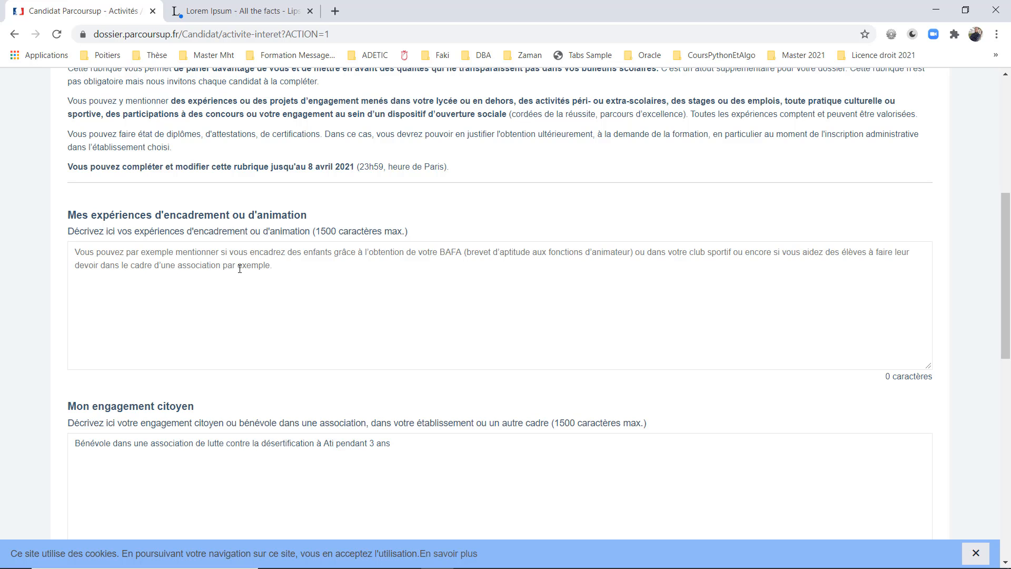
pyautogui.scroll(-12, 218, 305)
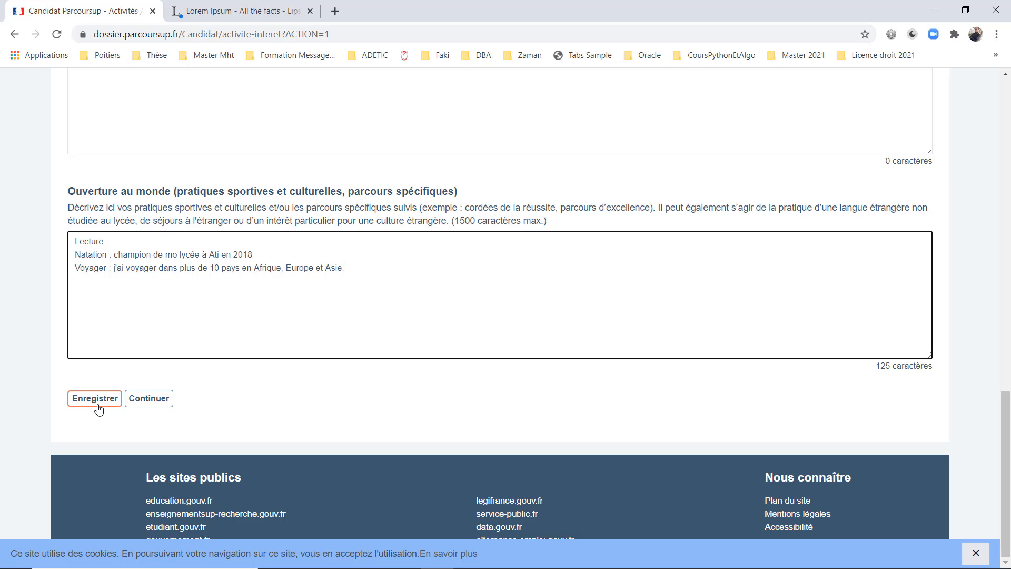
pyautogui.click(95, 404)
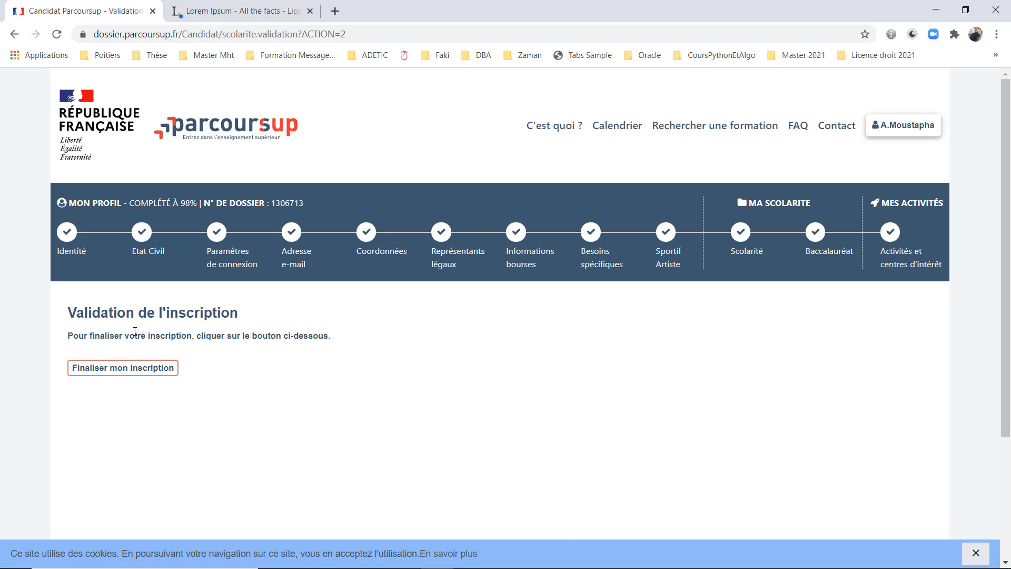
# - Finalise the registration from the Validation de l'inscription page
pyautogui.moveTo(78, 337); pyautogui.dragTo(368, 344)
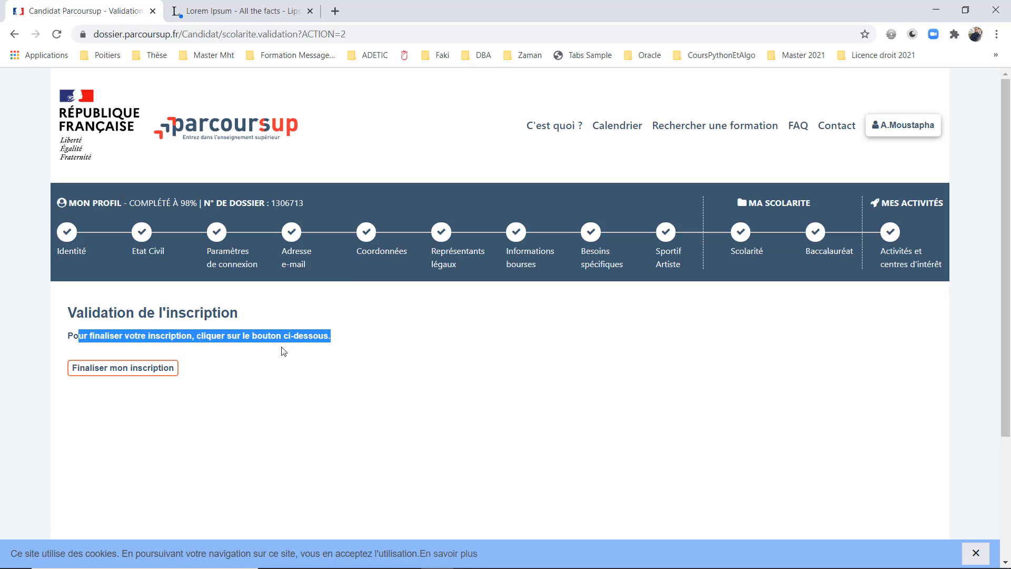
pyautogui.click(116, 376)
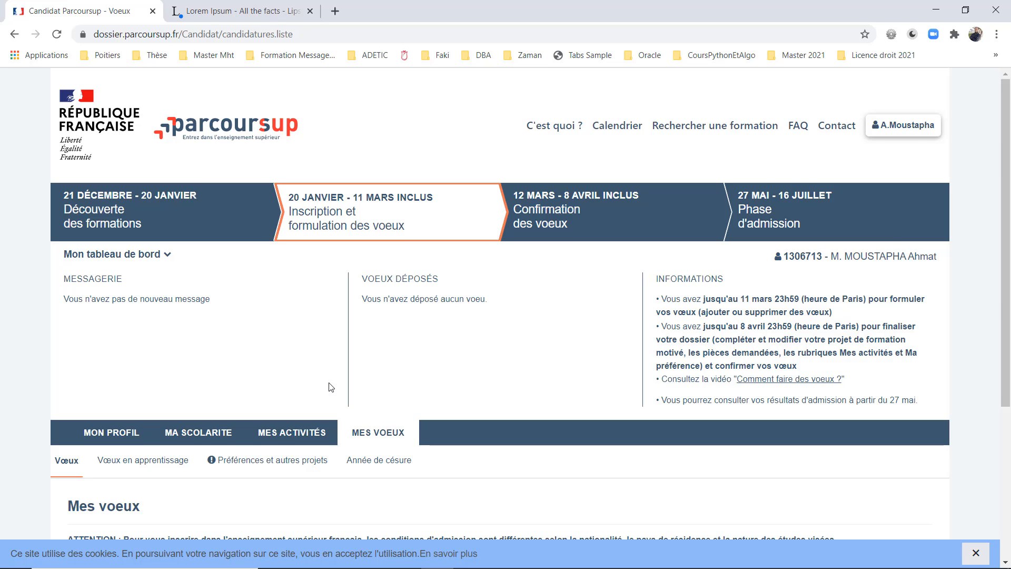
# - Open the map search with 'Ajouter une formation via la carte' on Mes voeux
pyautogui.scroll(-2, 331, 384)
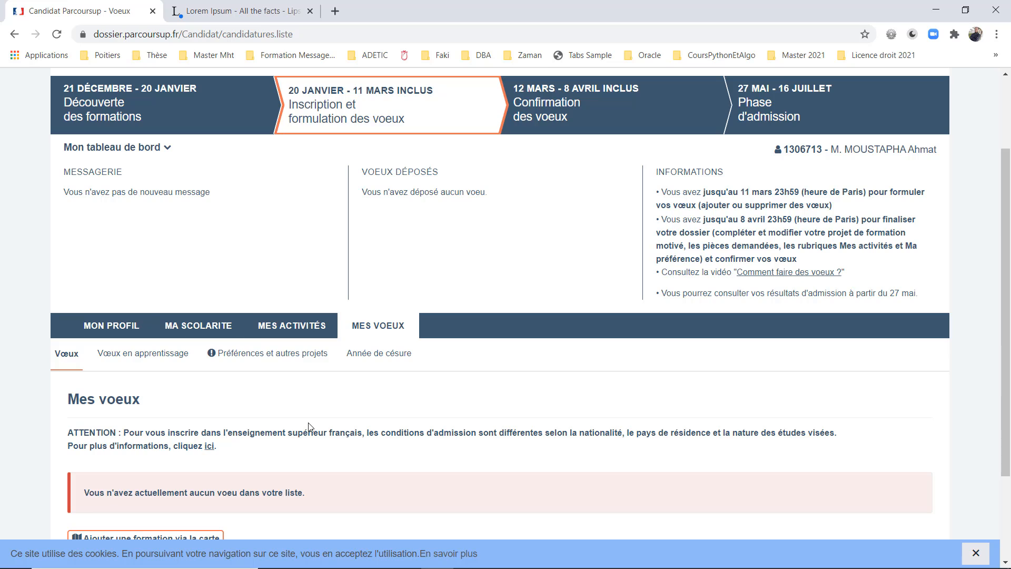
pyautogui.scroll(-1, 310, 426)
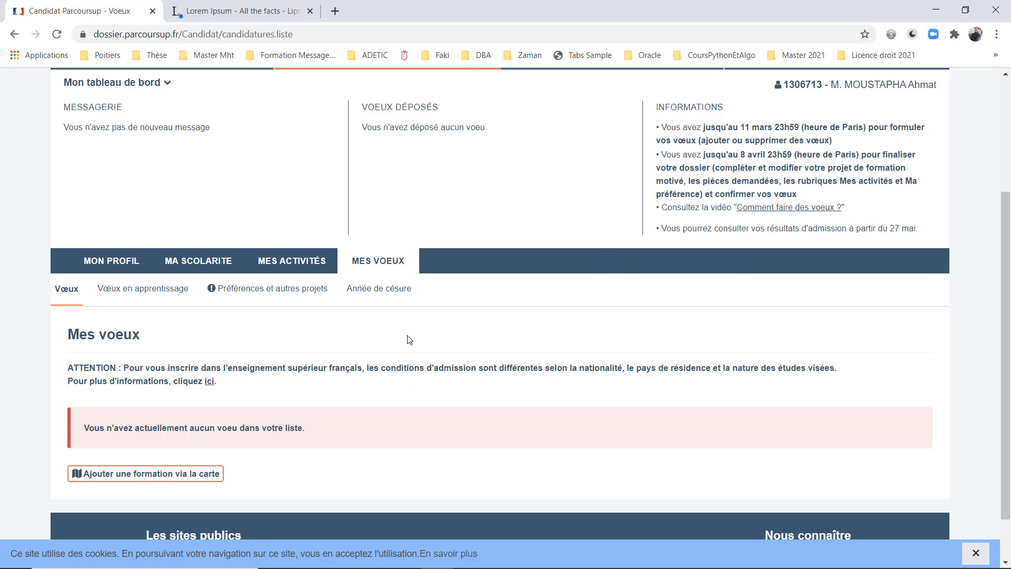
pyautogui.scroll(-1, 408, 352)
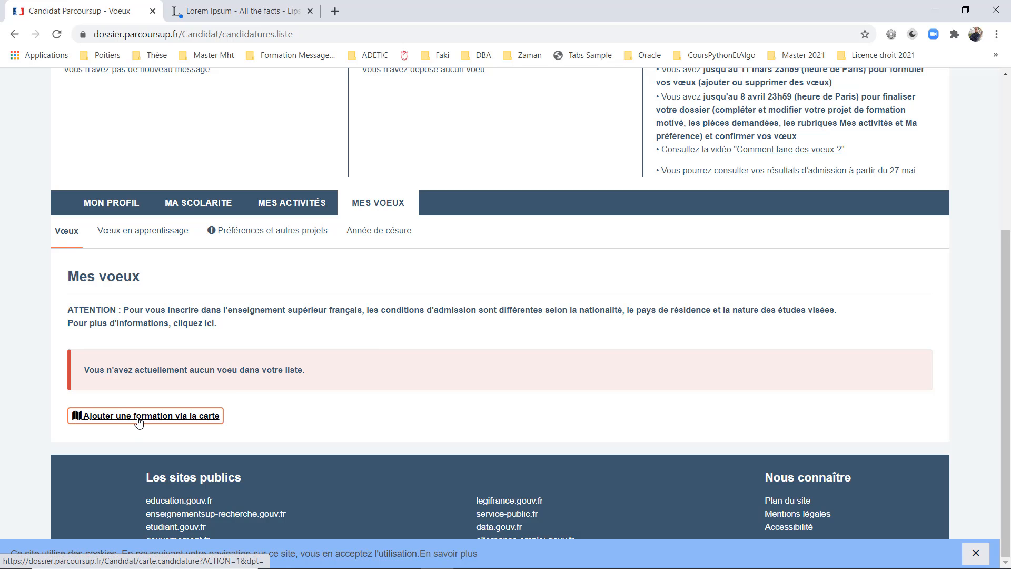
pyautogui.click(138, 418)
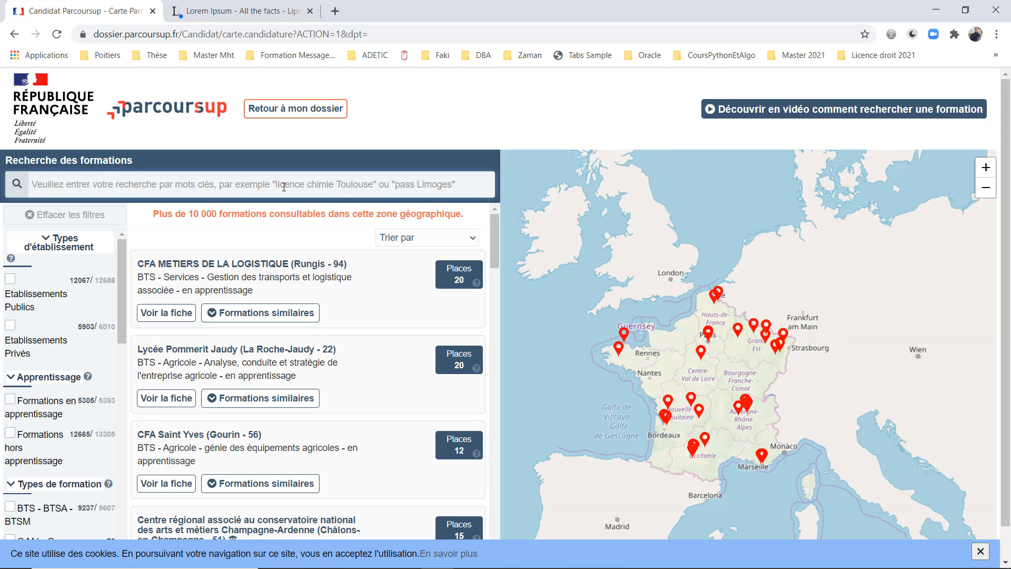
# - Search the formations for 'BTS informatique'
pyautogui.write('BTS')
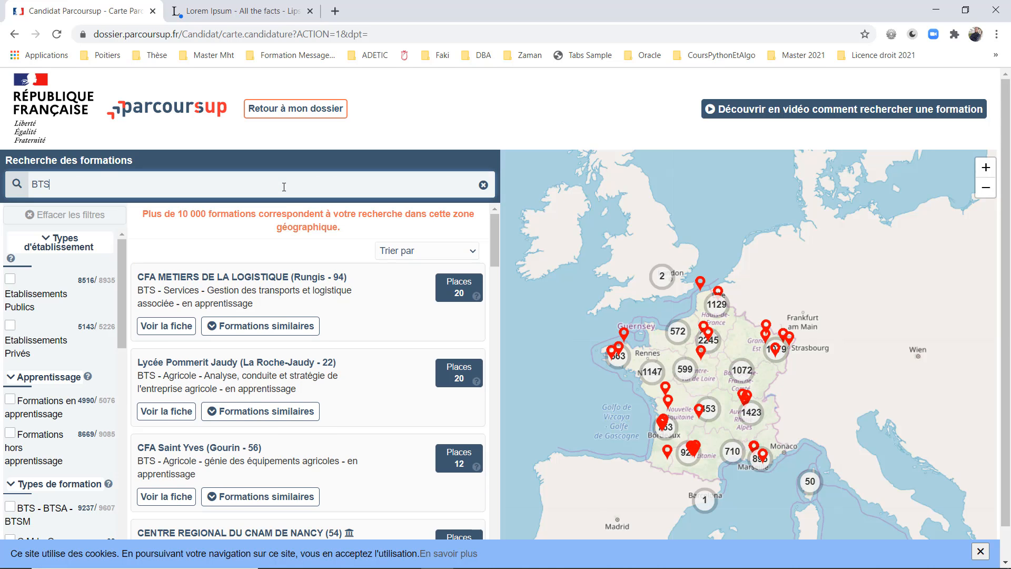
pyautogui.write(' informatique')
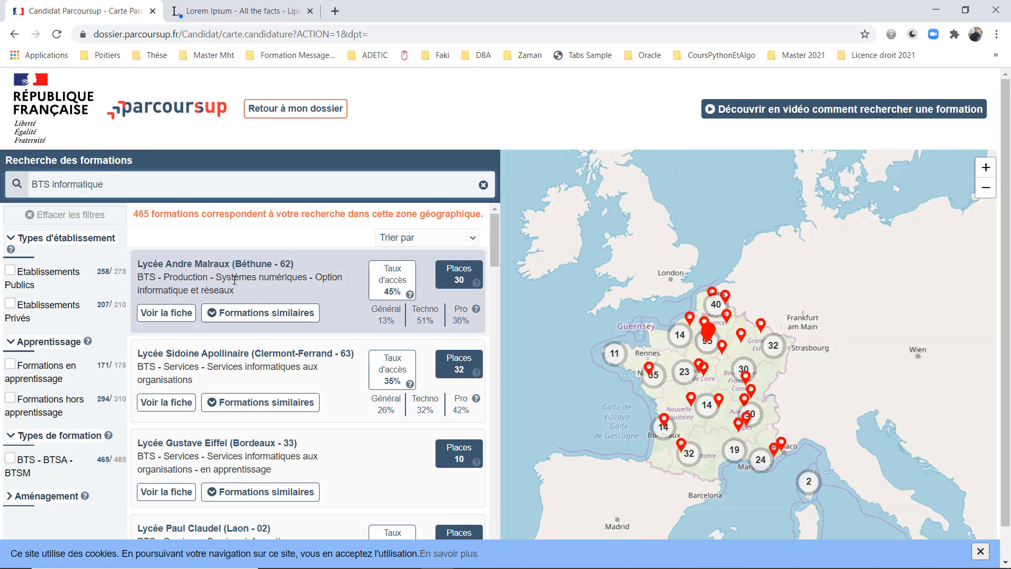
# - Open and read the Lycée Andre Malraux BTS Systèmes numériques fiche
pyautogui.click(172, 313)
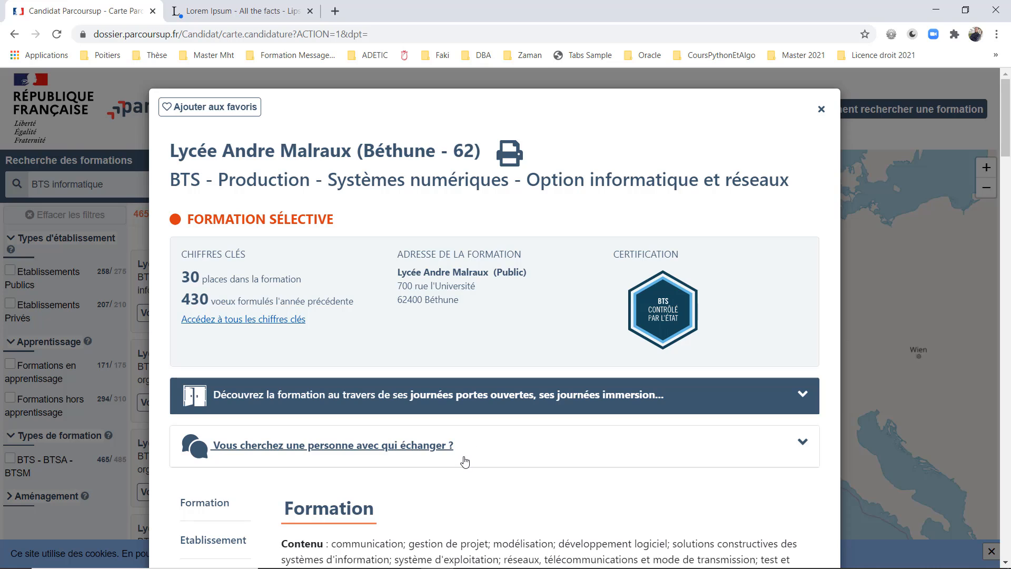
pyautogui.scroll(-2, 464, 461)
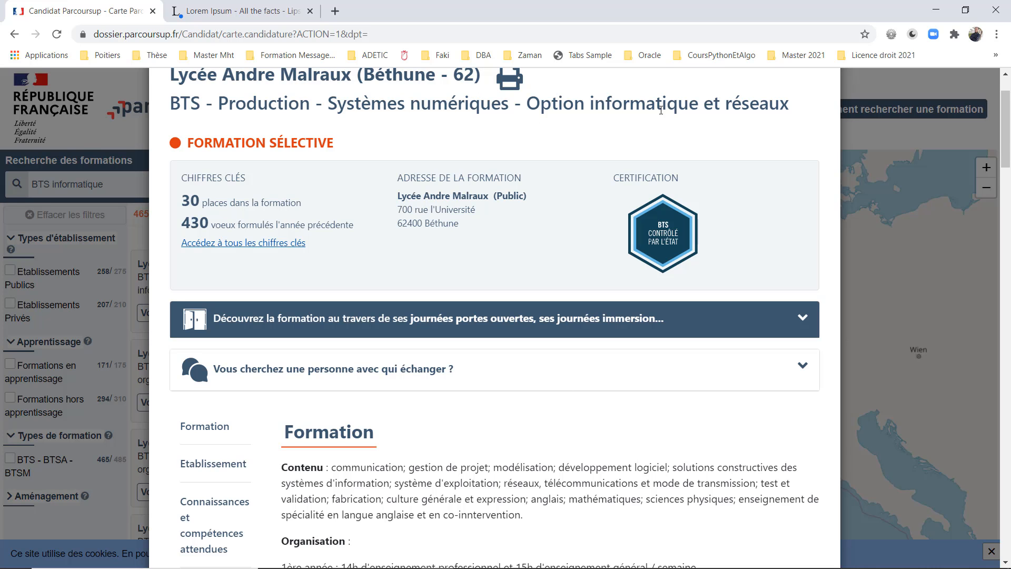
pyautogui.scroll(-20, 514, 397)
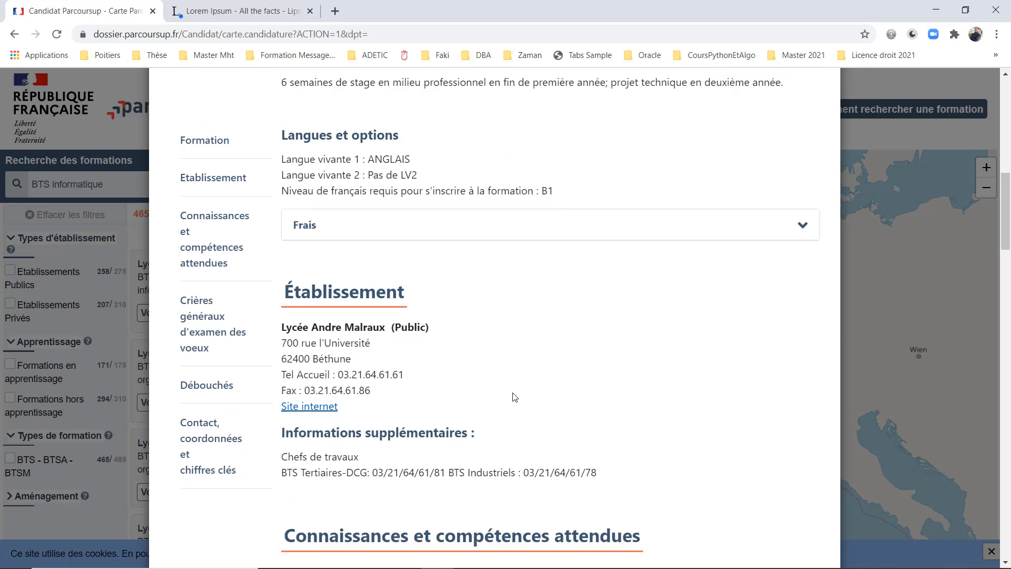
pyautogui.scroll(-15, 514, 397)
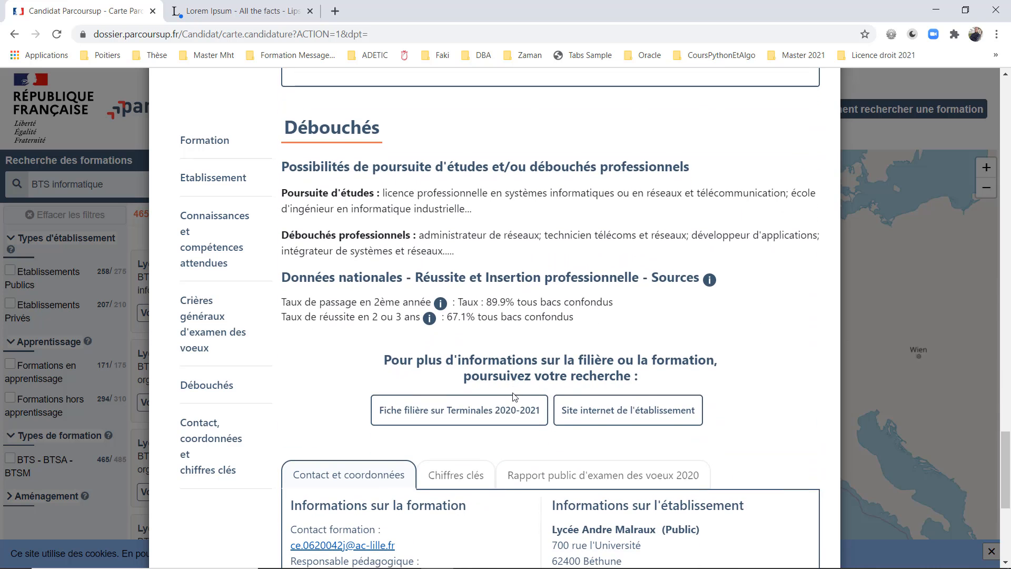
pyautogui.scroll(-5, 514, 397)
pyautogui.scroll(-2, 514, 396)
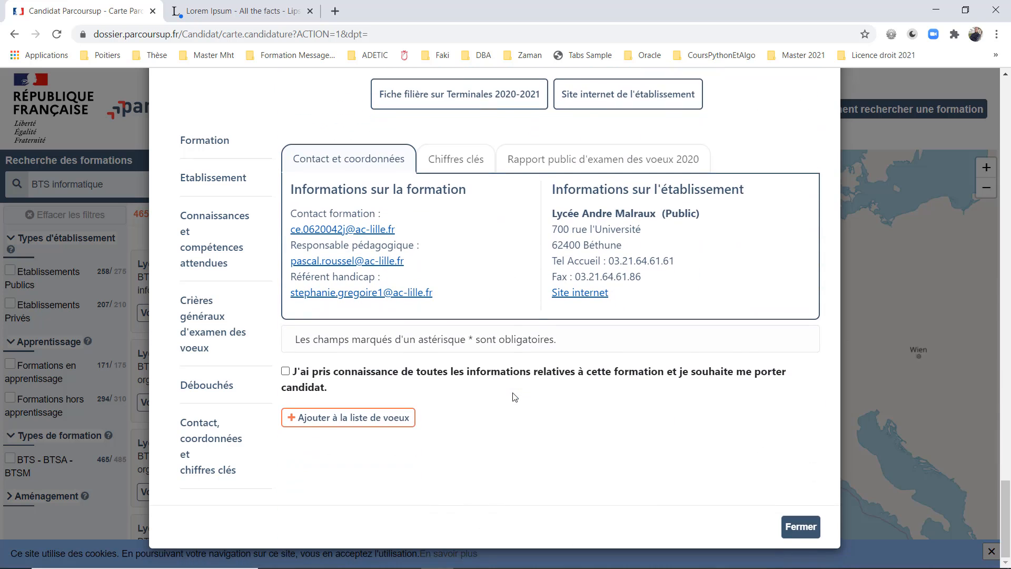
# - Tick 'J'ai pris connaissance…' and add this BTS to the voeux list
pyautogui.click(352, 418)
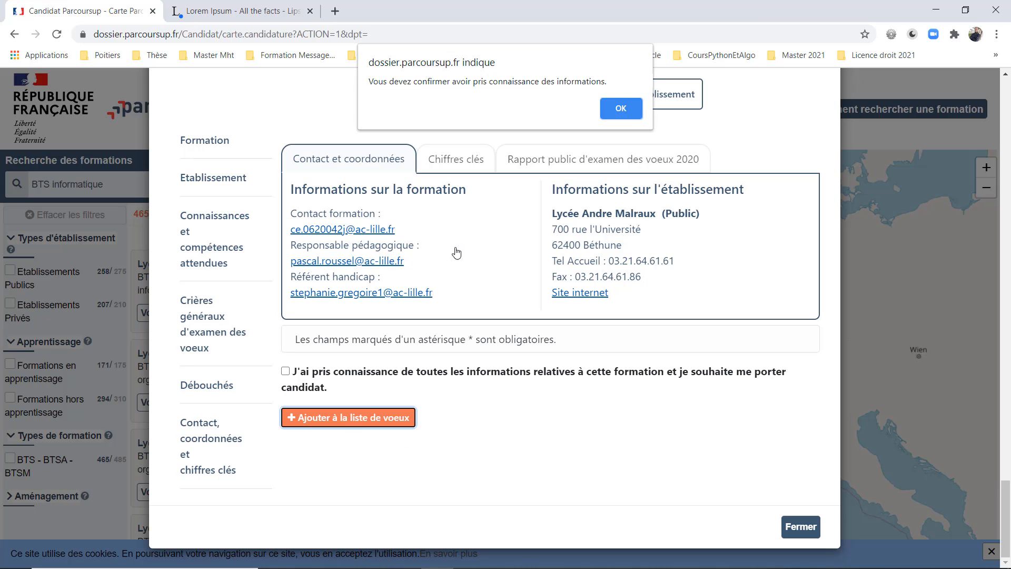
pyautogui.click(616, 108)
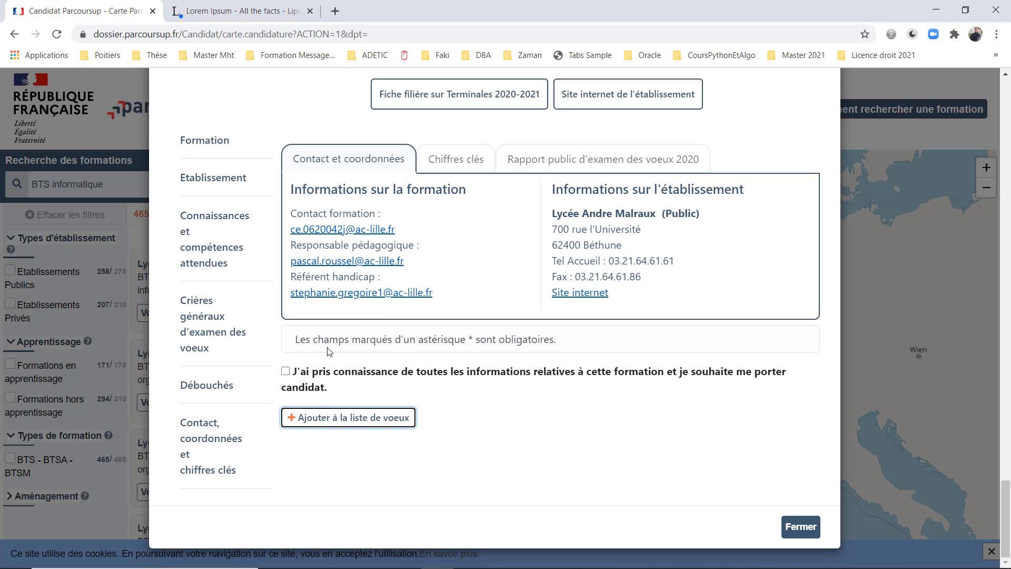
pyautogui.click(286, 371)
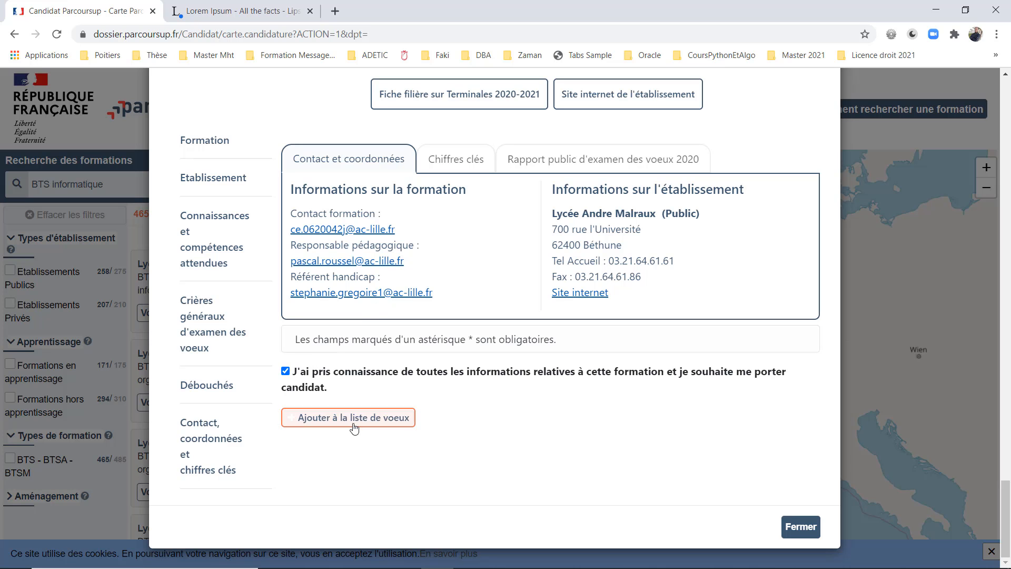
pyautogui.scroll(15, 505, 305)
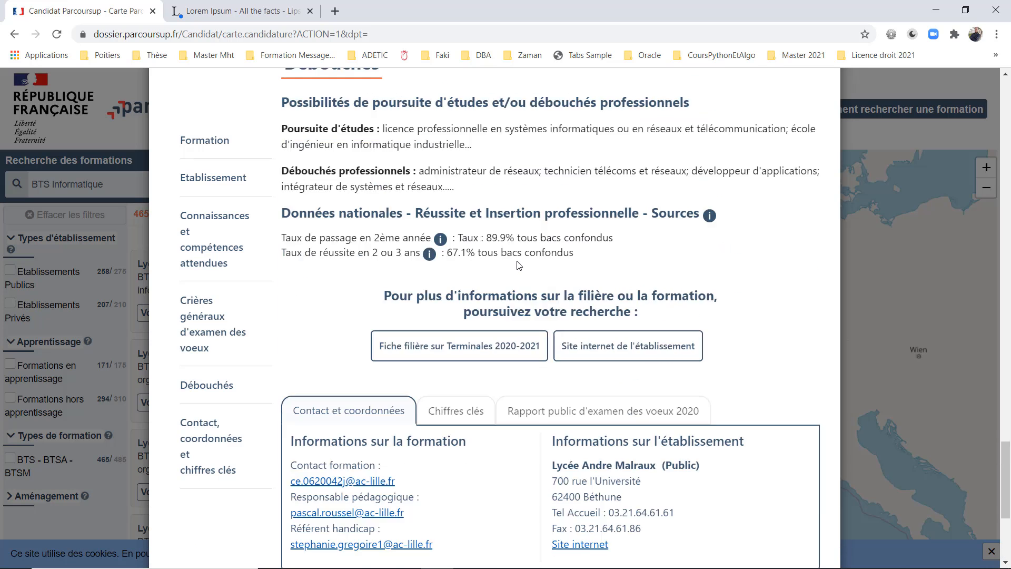
pyautogui.scroll(15, 519, 264)
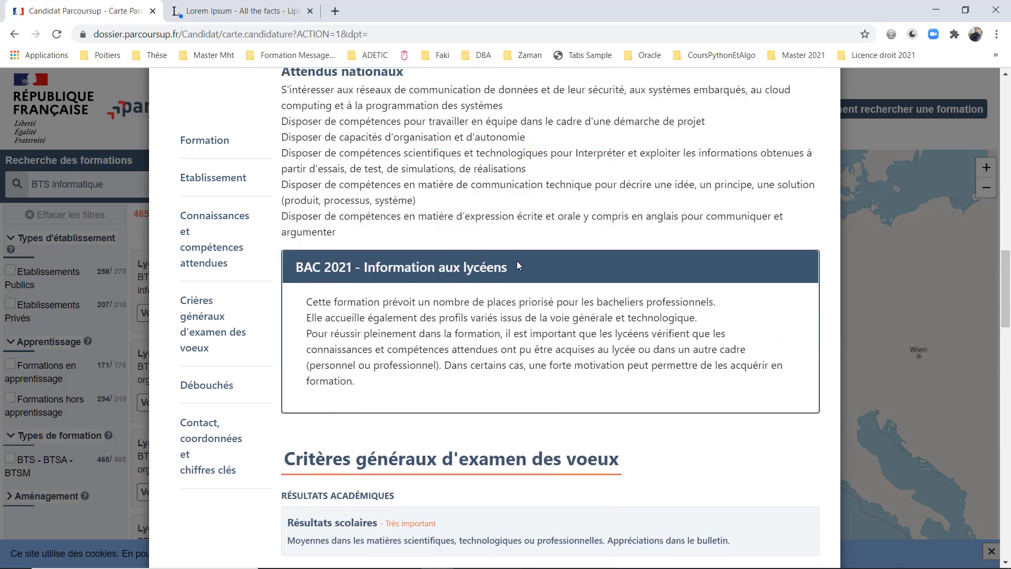
pyautogui.scroll(2, 518, 265)
pyautogui.scroll(-8, 518, 265)
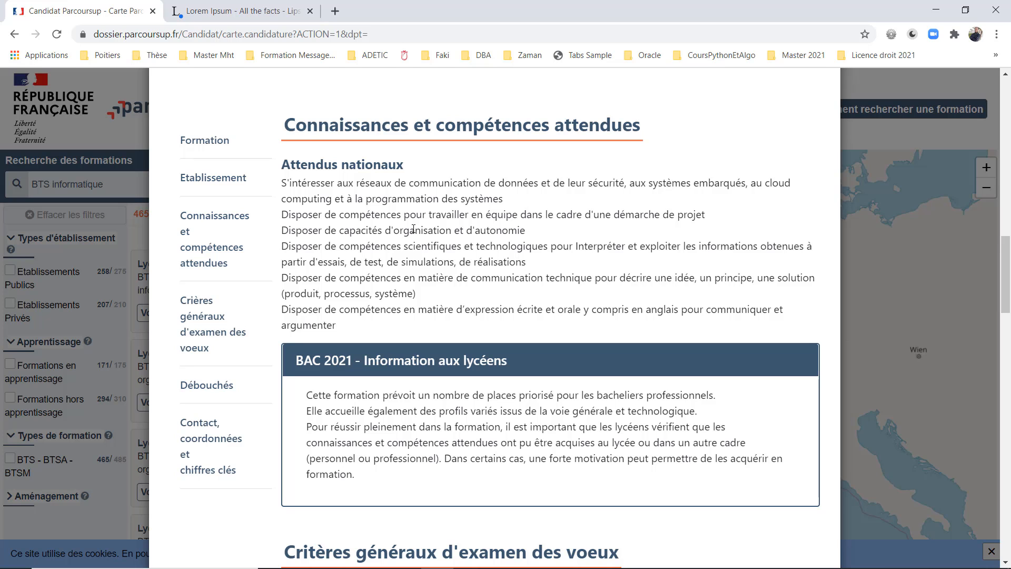
pyautogui.scroll(-15, 488, 365)
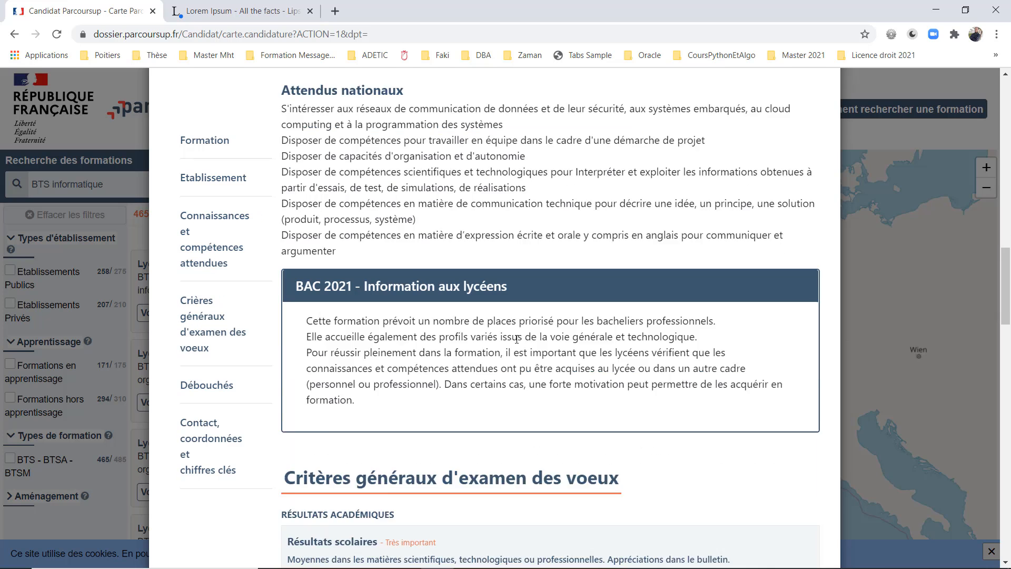
pyautogui.scroll(-4, 516, 339)
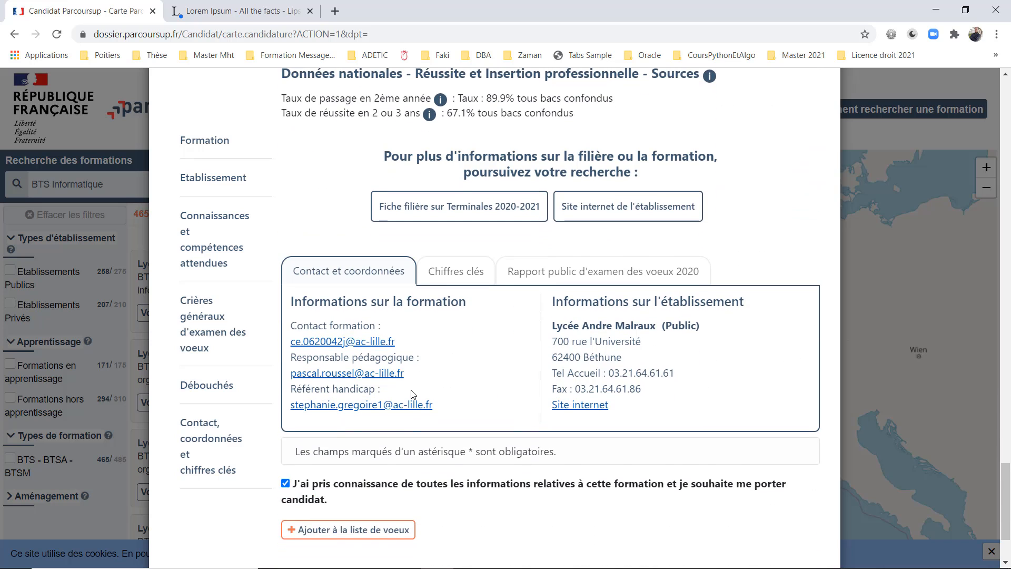
pyautogui.click(285, 437)
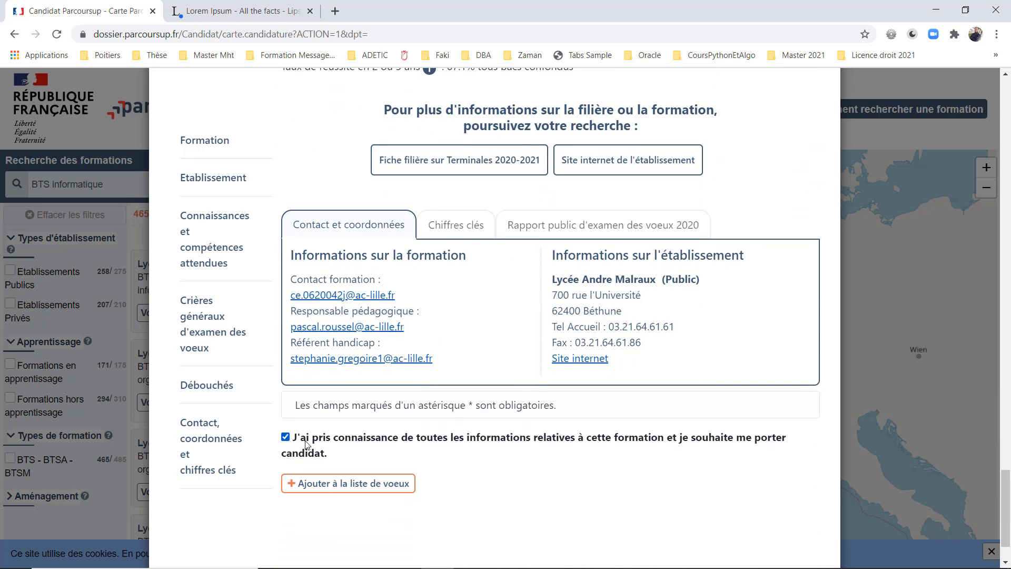
pyautogui.click(321, 485)
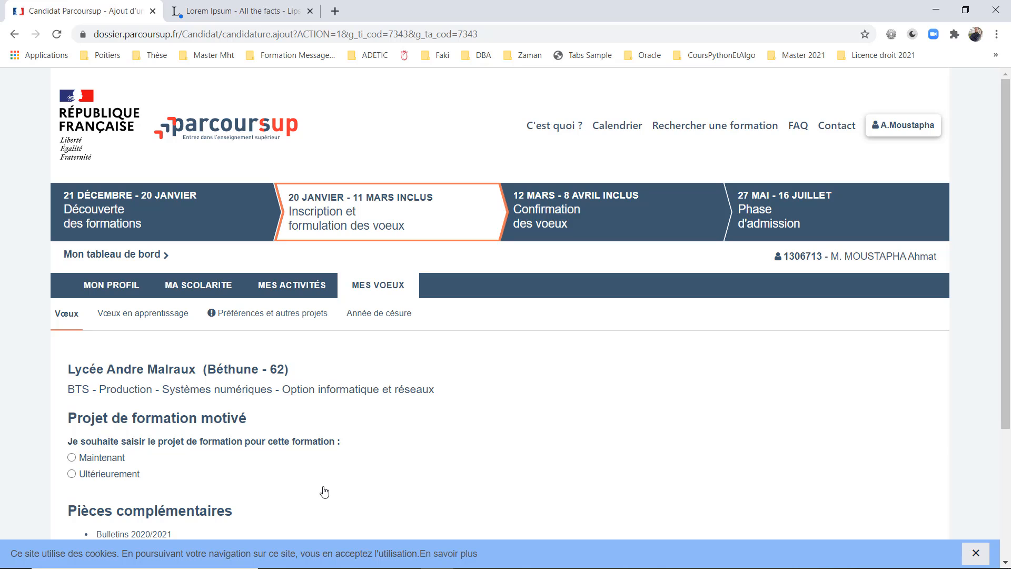
# - Save the Lycée Andre Malraux voeu with the projet de formation motivé set to Ultérieurement, and confirm
pyautogui.scroll(-3, 355, 443)
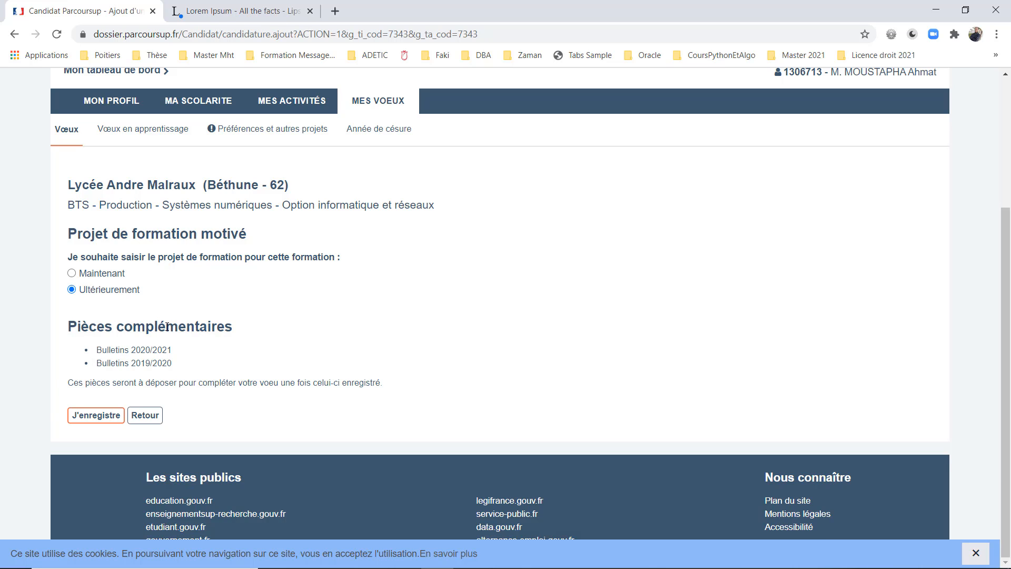
pyautogui.moveTo(120, 350); pyautogui.dragTo(173, 367)
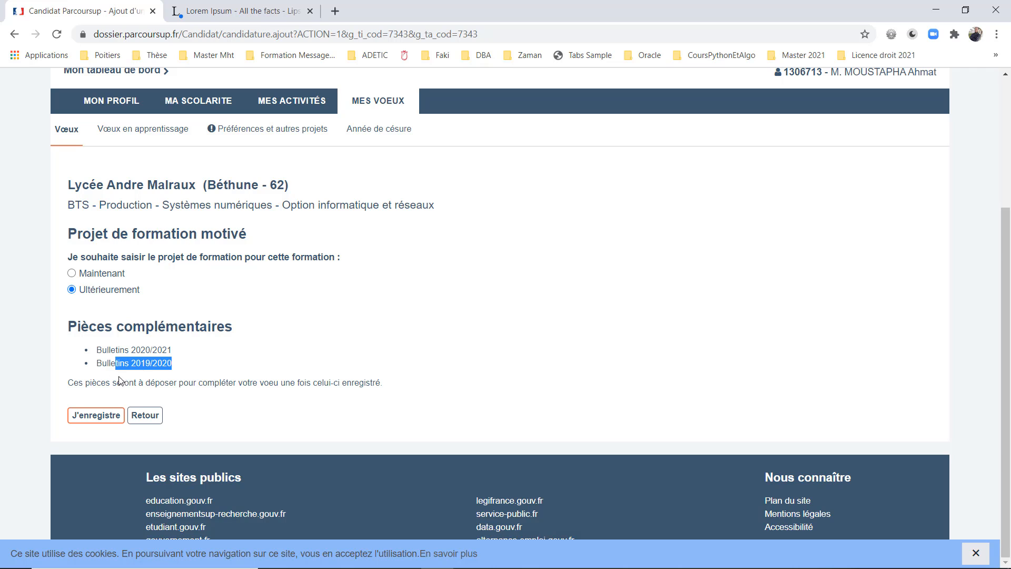
pyautogui.click(91, 419)
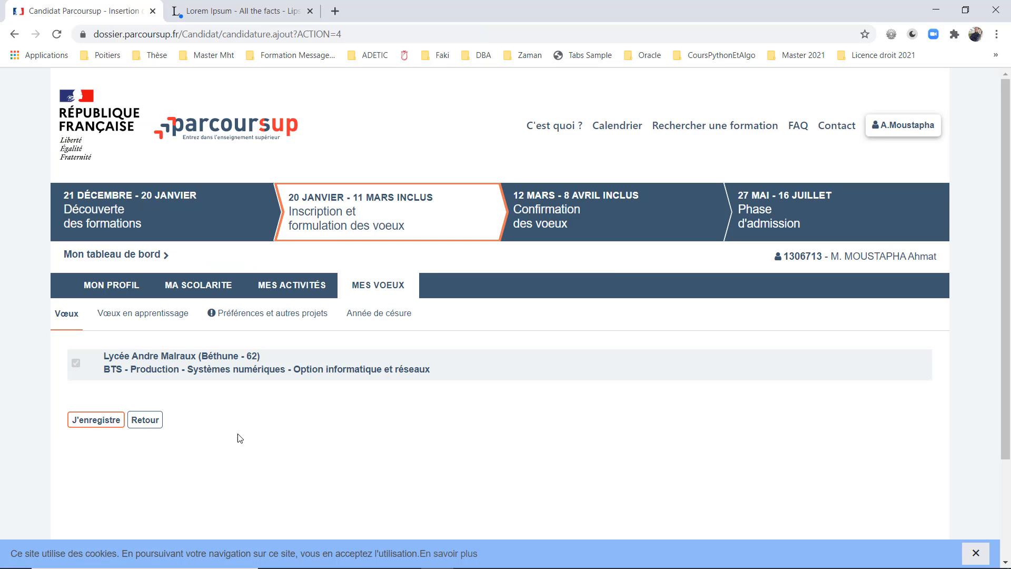
pyautogui.click(90, 421)
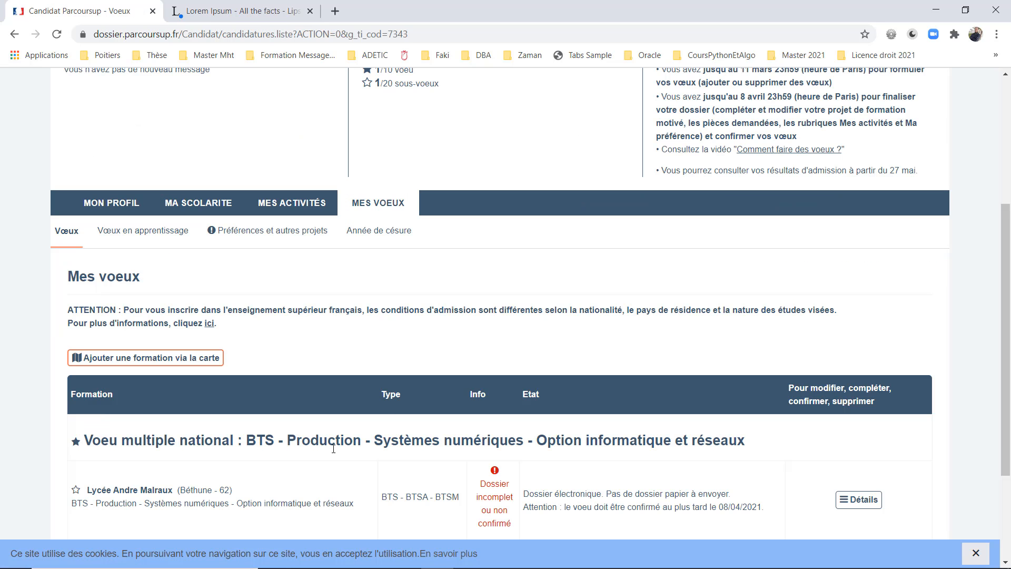
# - From Mes voeux, open 'Ajouter une formation via la carte' to search formations on the map
pyautogui.scroll(-3, 333, 448)
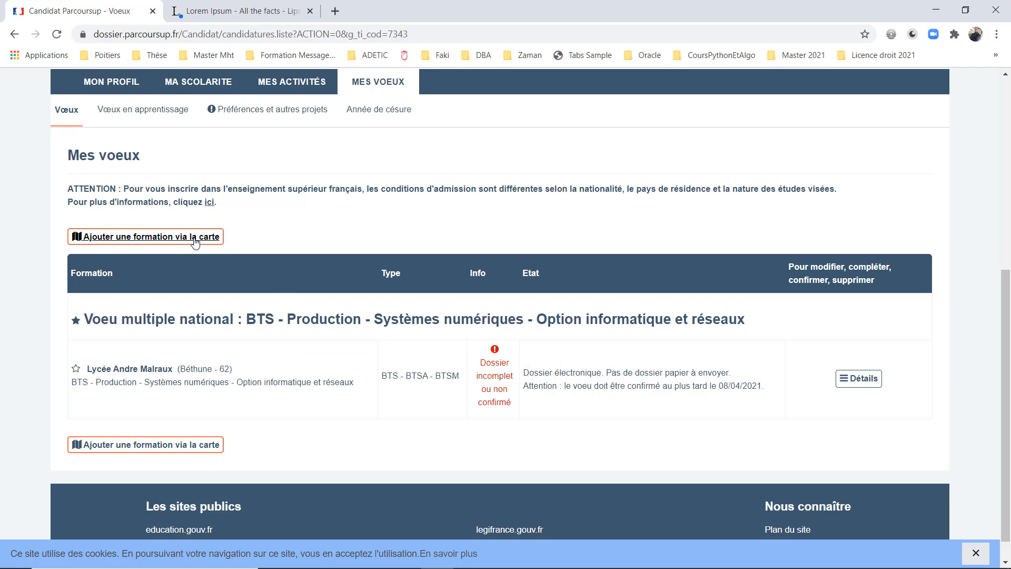
pyautogui.click(194, 240)
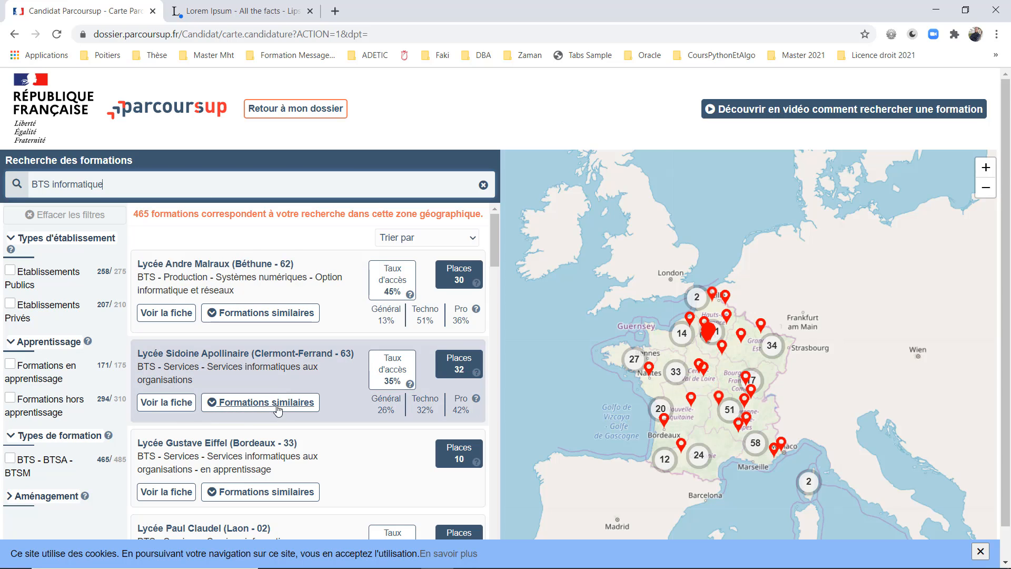
# - Open the Lycée Sidoine Apollinaire BTS Services informatiques aux organisations fiche and add it to the voeux list
pyautogui.click(161, 402)
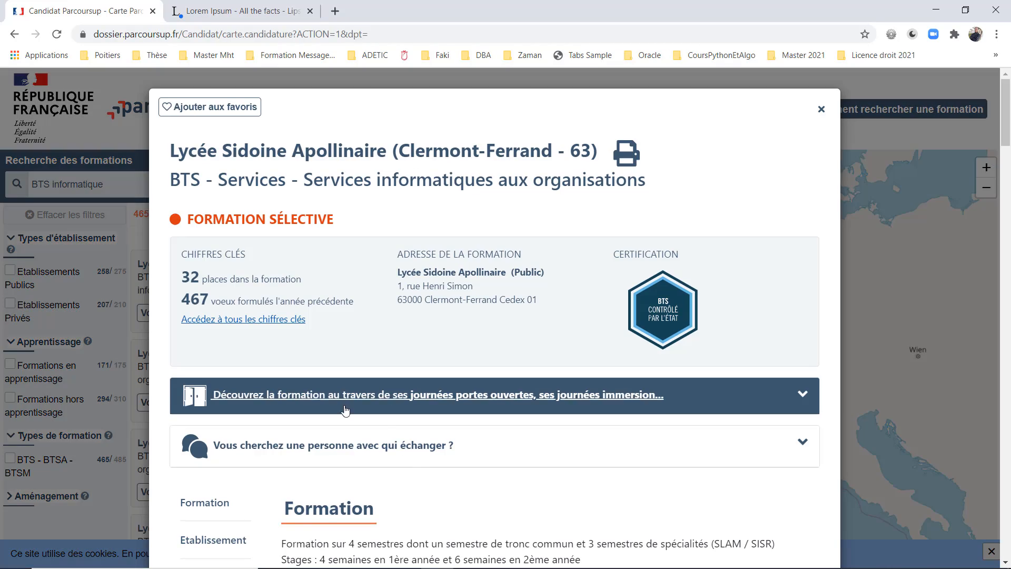
pyautogui.scroll(-1, 411, 484)
pyautogui.scroll(-20, 411, 485)
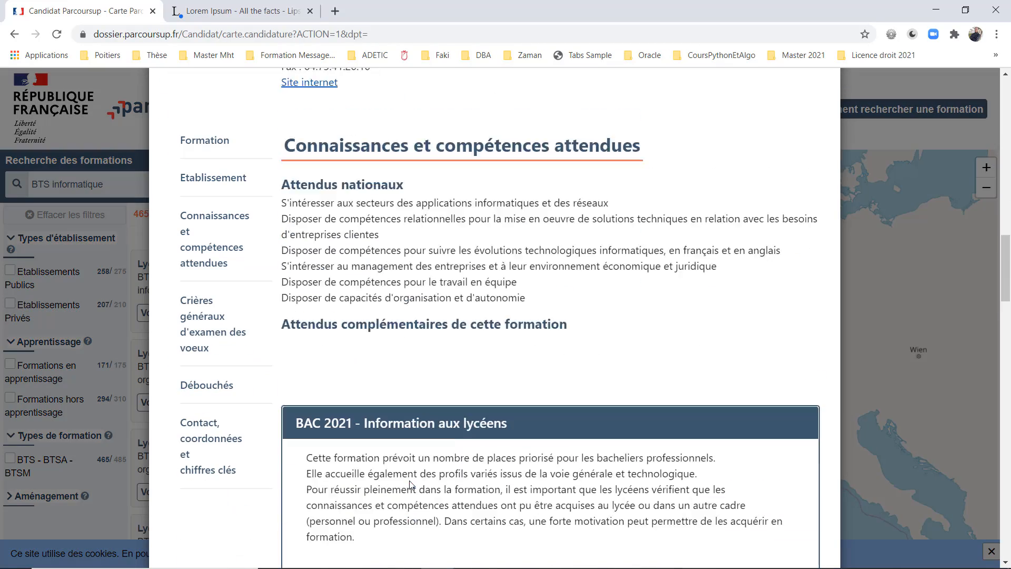
pyautogui.scroll(15, 408, 483)
pyautogui.scroll(5, 323, 267)
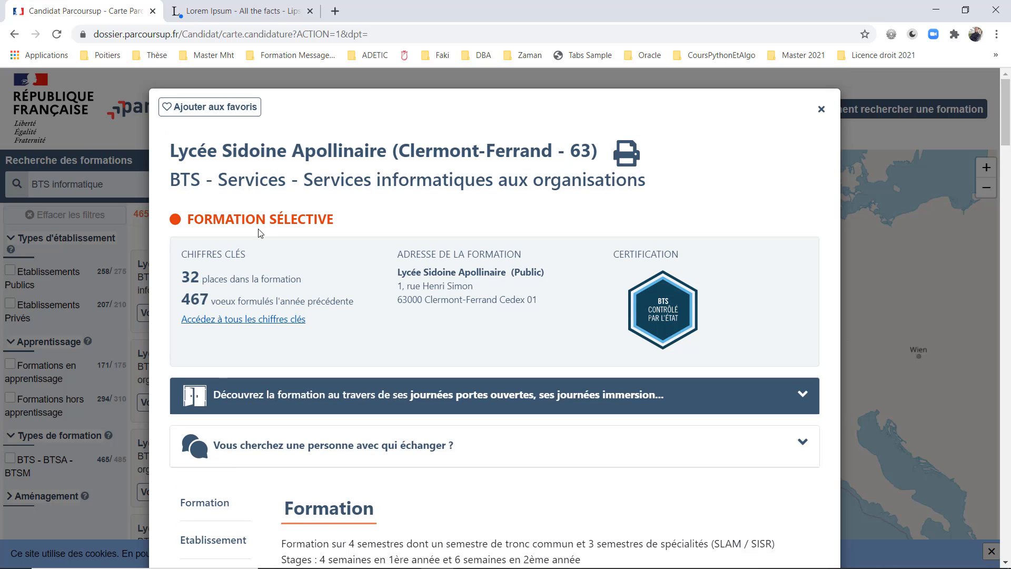
pyautogui.scroll(-20, 379, 402)
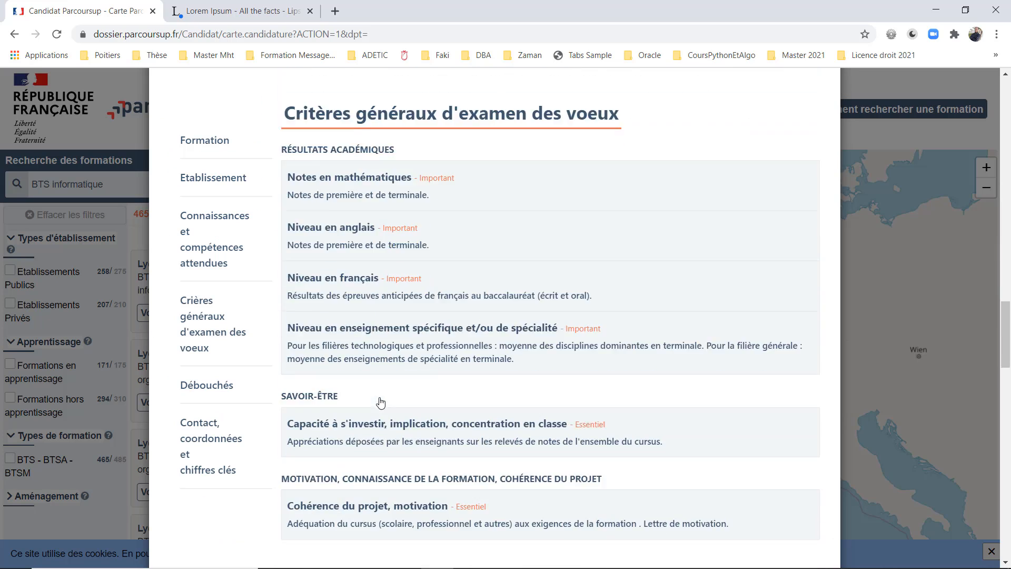
pyautogui.scroll(-15, 380, 403)
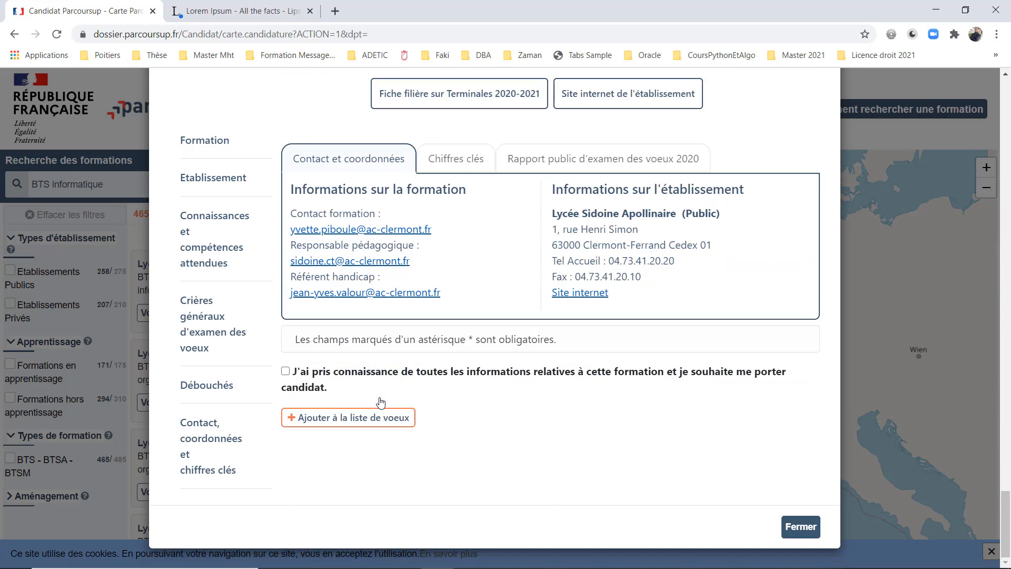
pyautogui.click(334, 417)
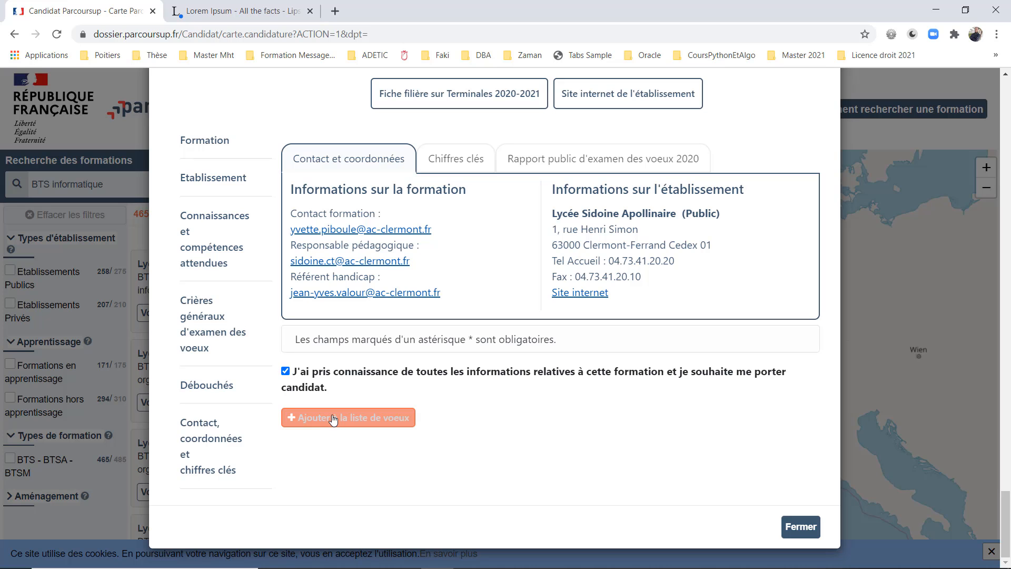
# - Save the Sidoine Apollinaire voeu with the projet de formation motivé deferred, and confirm
pyautogui.scroll(-3, 334, 419)
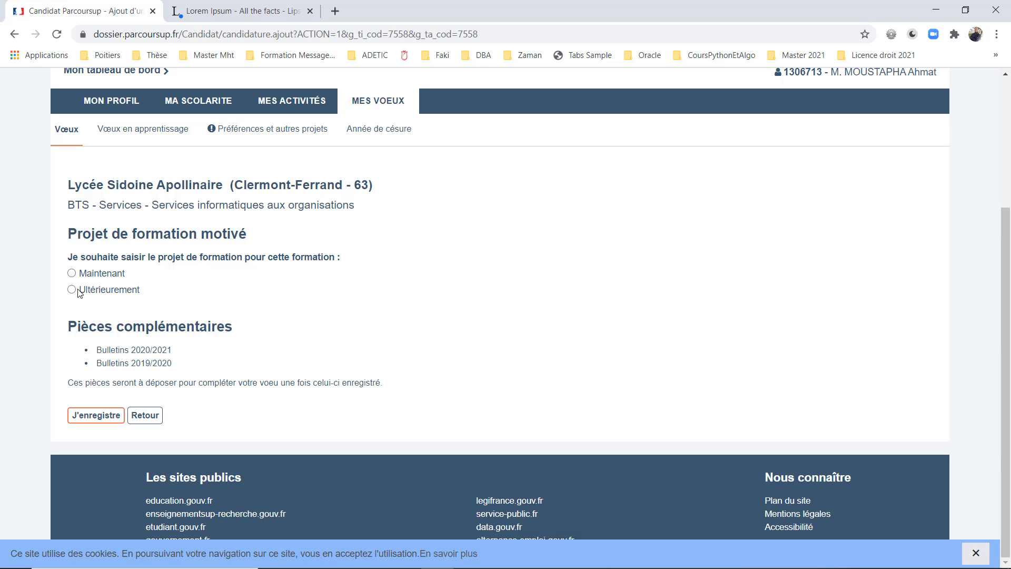
pyautogui.click(86, 421)
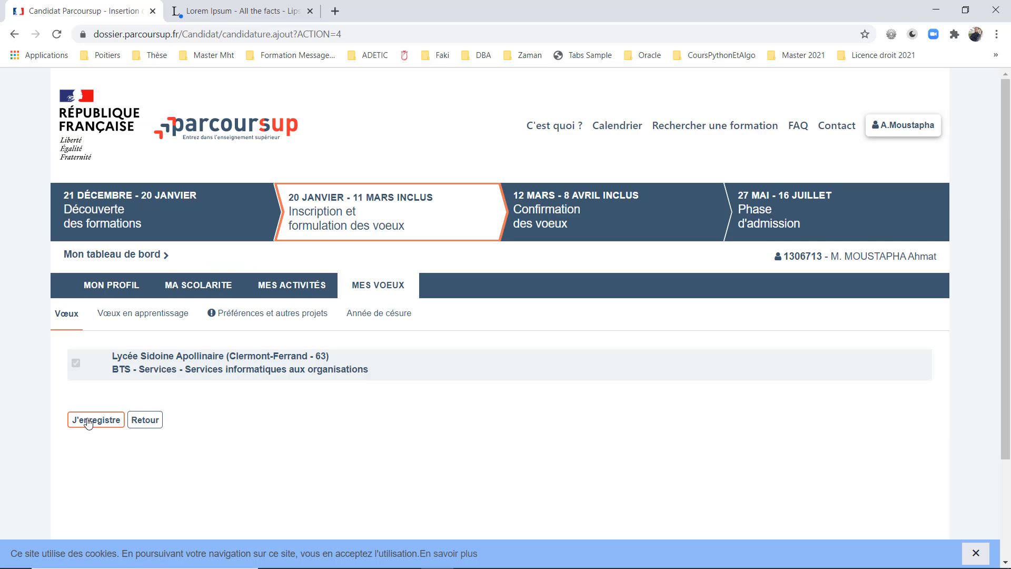
pyautogui.click(118, 419)
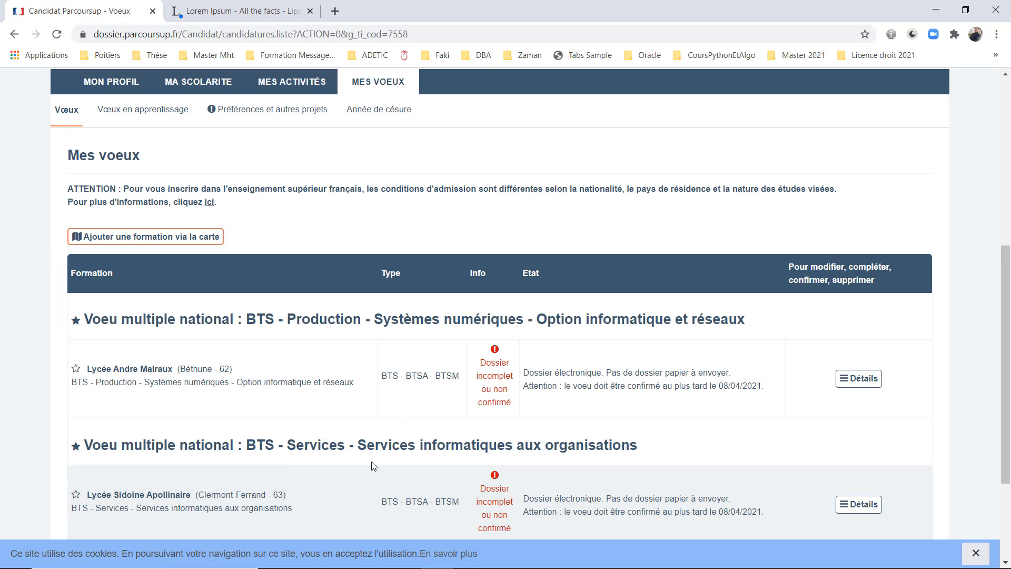
pyautogui.scroll(-1, 372, 466)
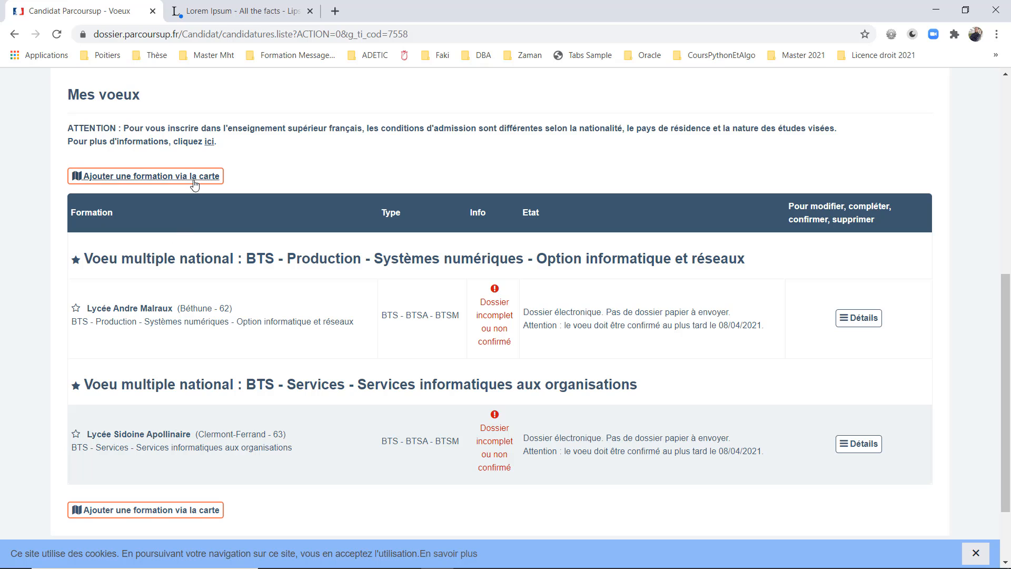
pyautogui.click(151, 179)
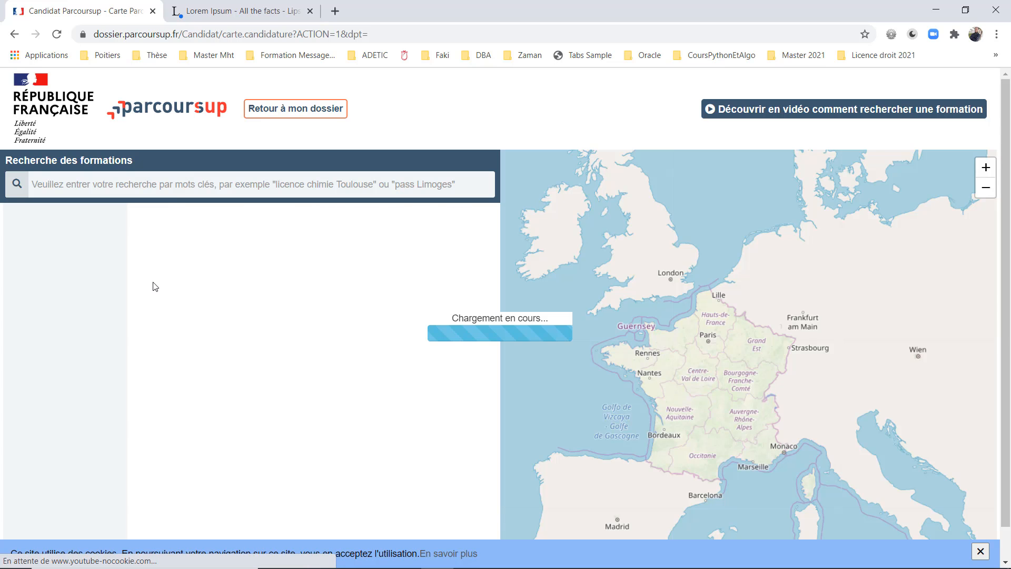
pyautogui.scroll(-1, 225, 426)
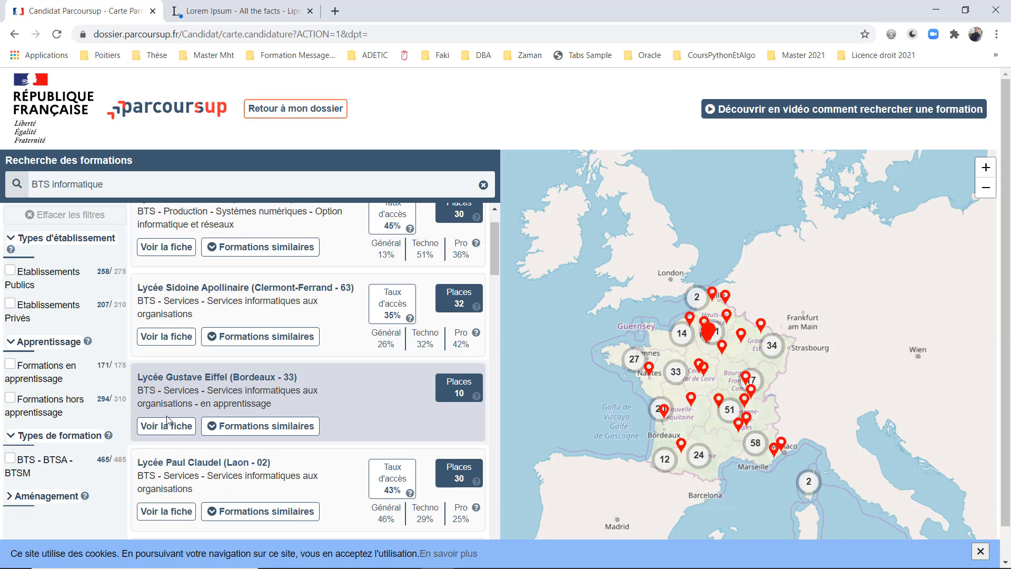
pyautogui.click(178, 429)
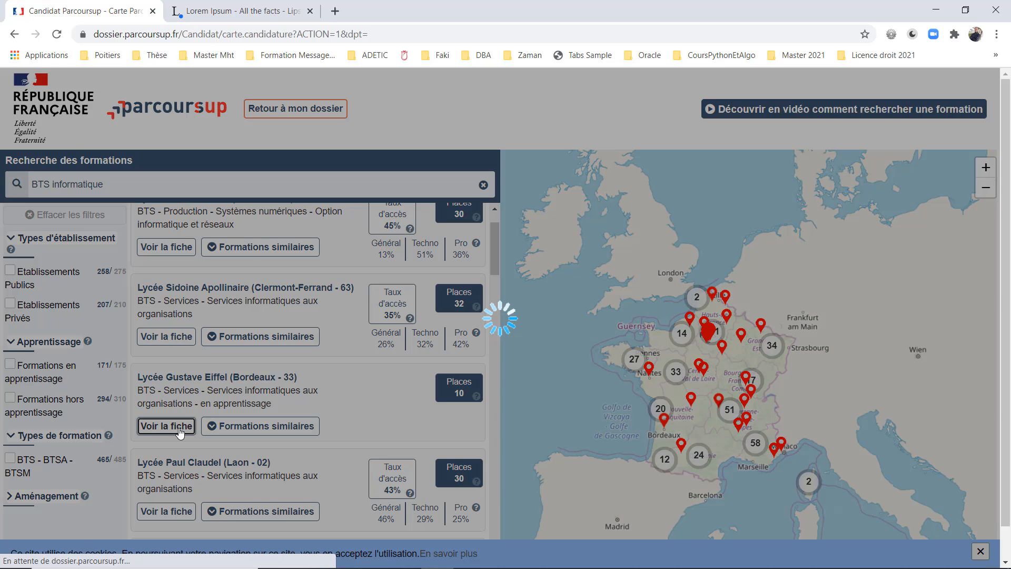
pyautogui.scroll(-20, 415, 427)
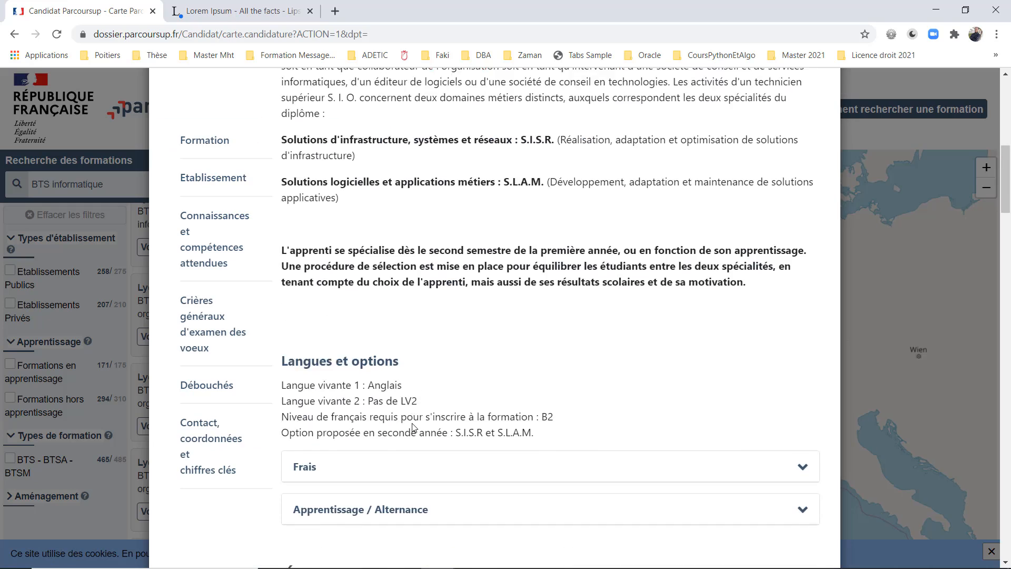
pyautogui.scroll(-8, 414, 427)
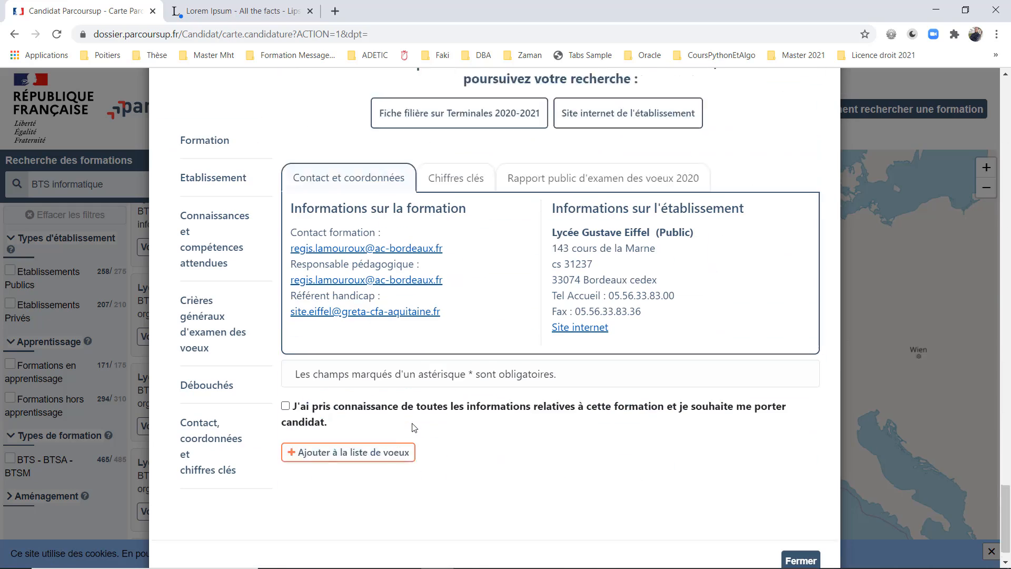
pyautogui.click(286, 372)
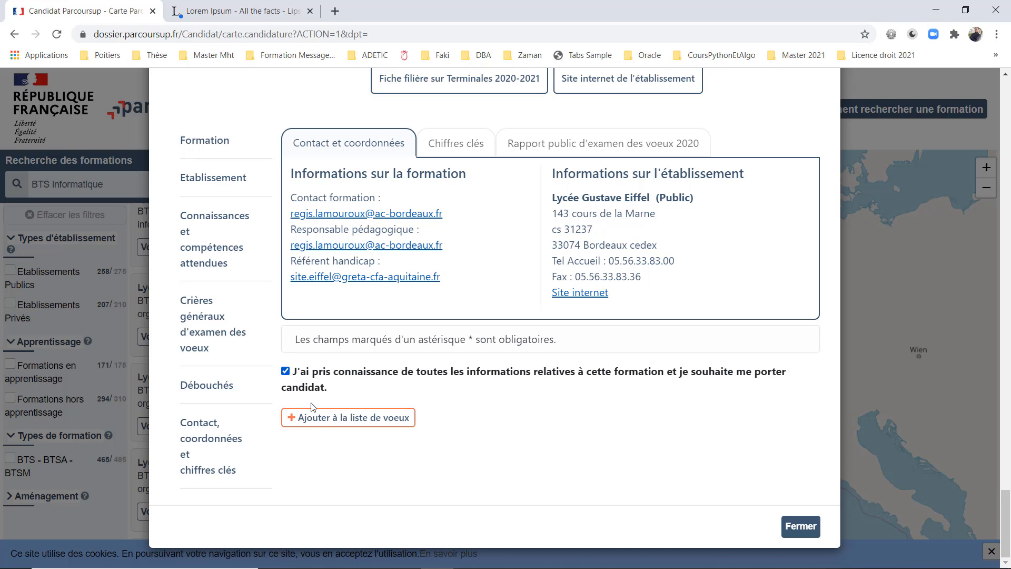
pyautogui.click(334, 417)
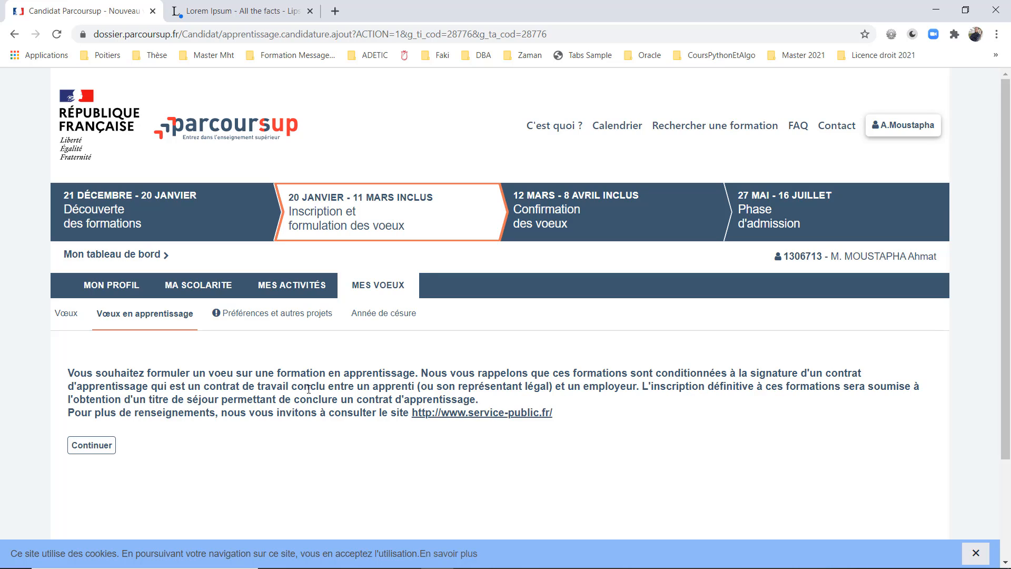
pyautogui.moveTo(418, 374); pyautogui.dragTo(196, 369)
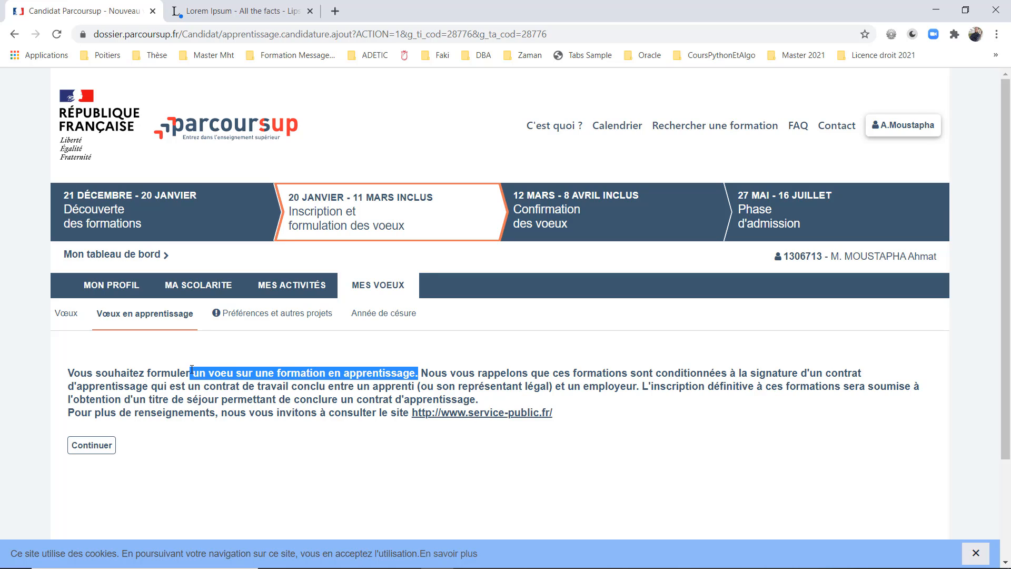
pyautogui.click(66, 315)
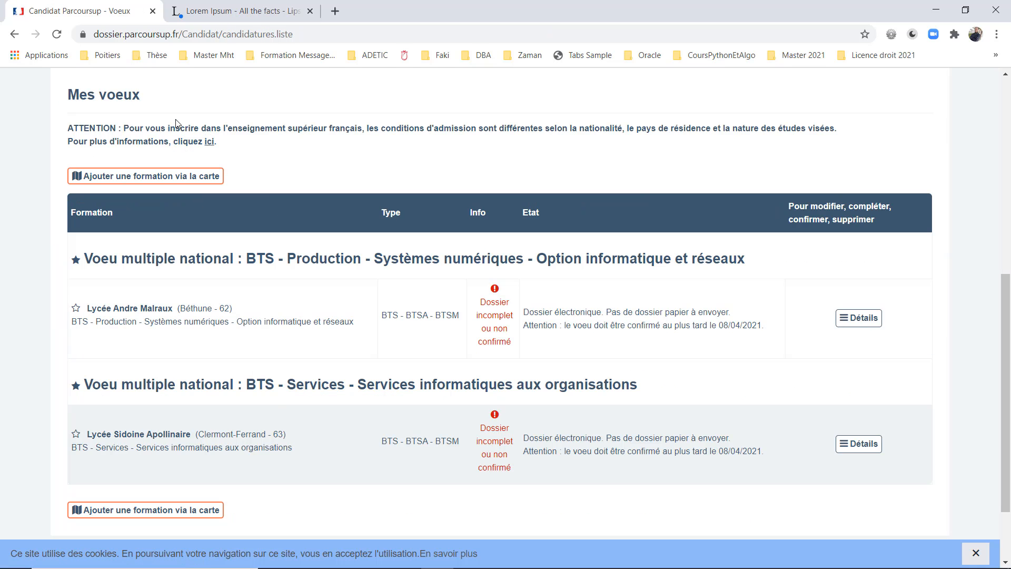
# - Find the Lycée Catherine et Raymond JANOT BTS Systèmes numériques on the map and add it to the voeux list
pyautogui.click(158, 176)
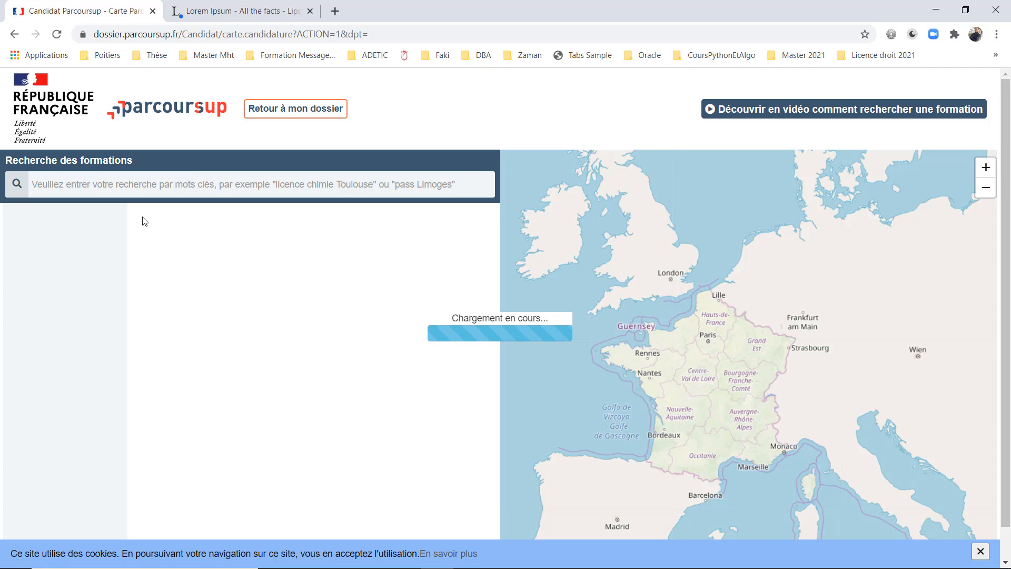
pyautogui.scroll(-5, 201, 341)
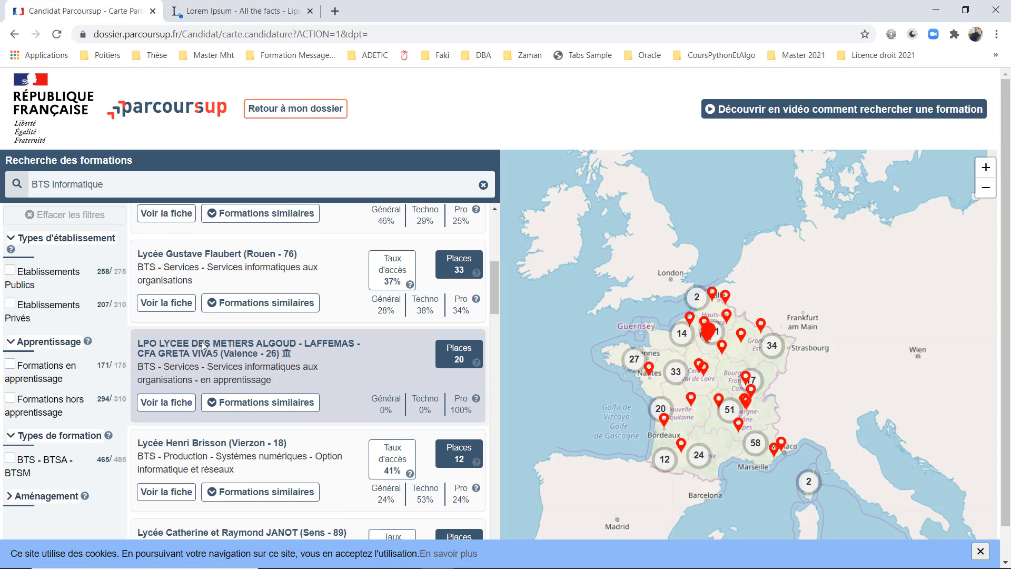
pyautogui.scroll(-4, 203, 345)
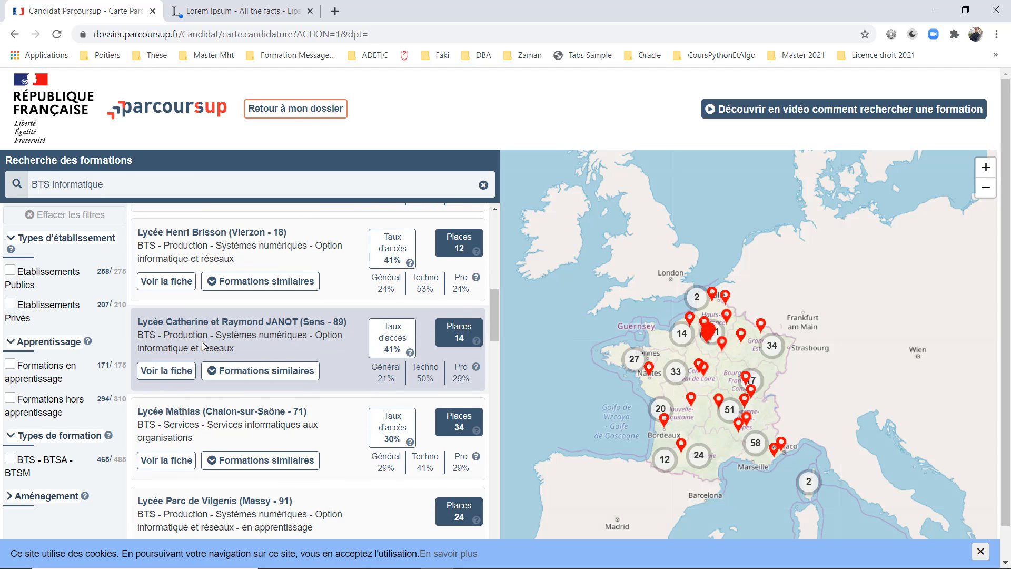
pyautogui.click(172, 368)
pyautogui.scroll(-10, 414, 392)
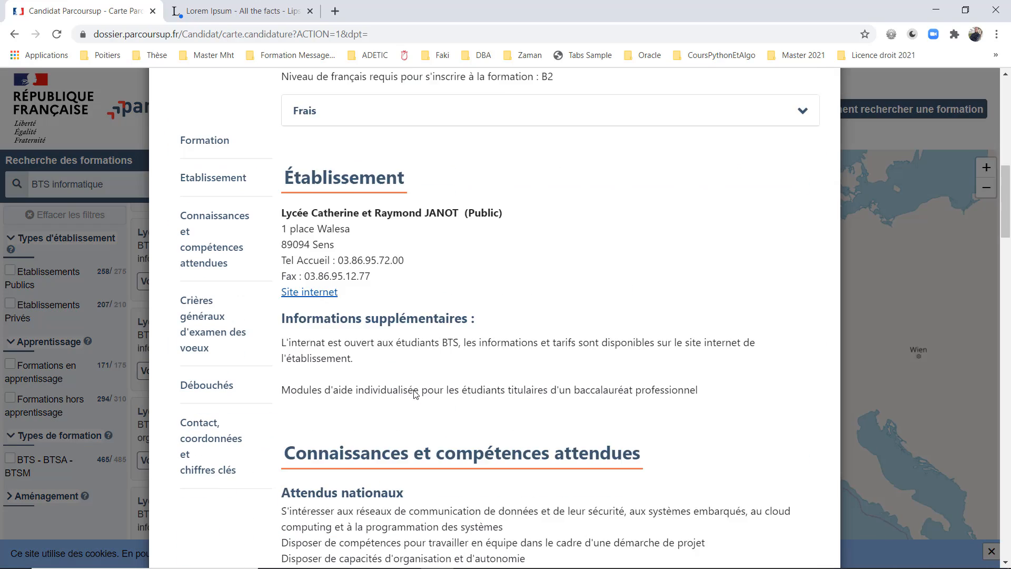
pyautogui.scroll(-20, 415, 394)
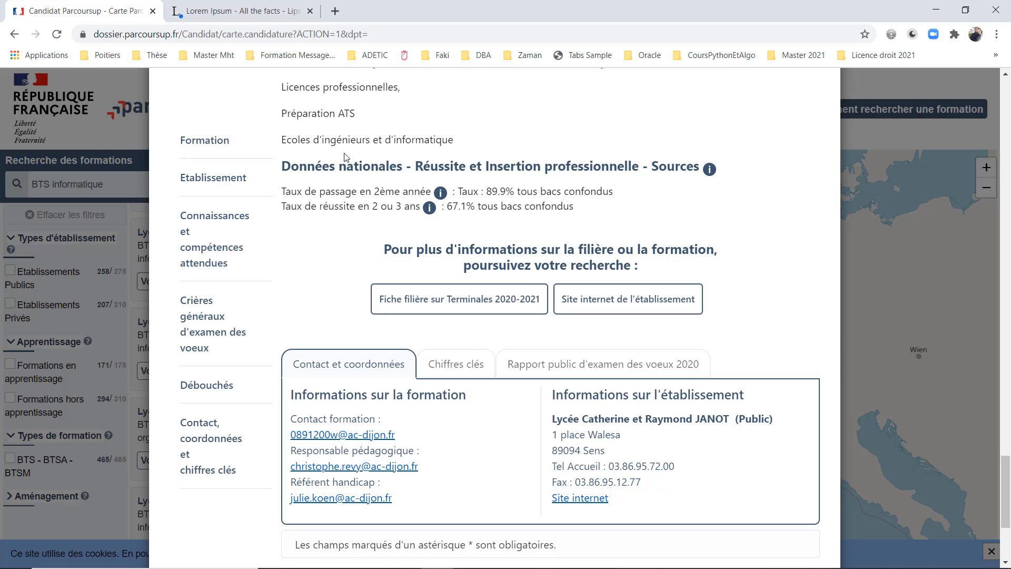
pyautogui.scroll(-4, 345, 157)
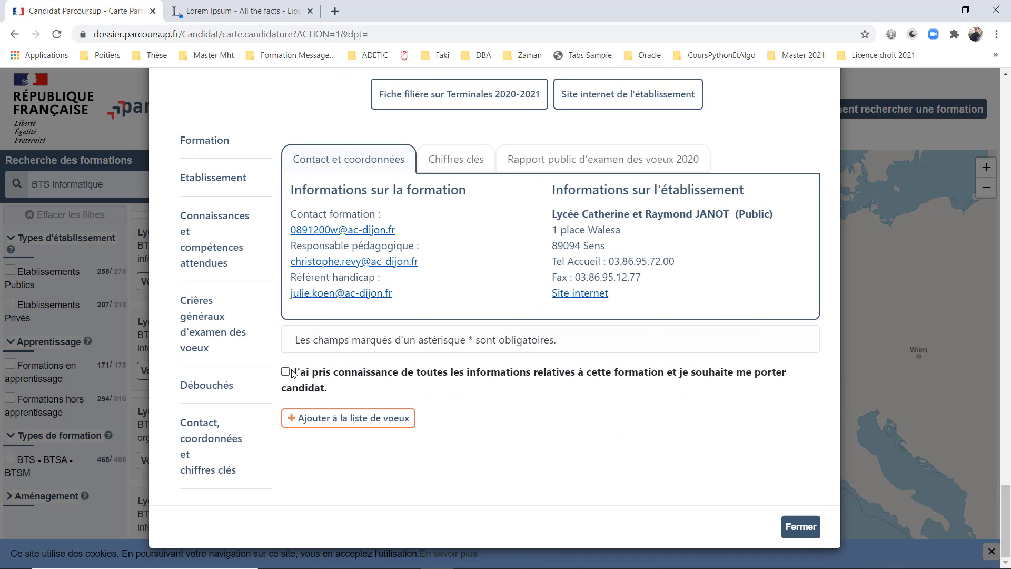
pyautogui.click(330, 418)
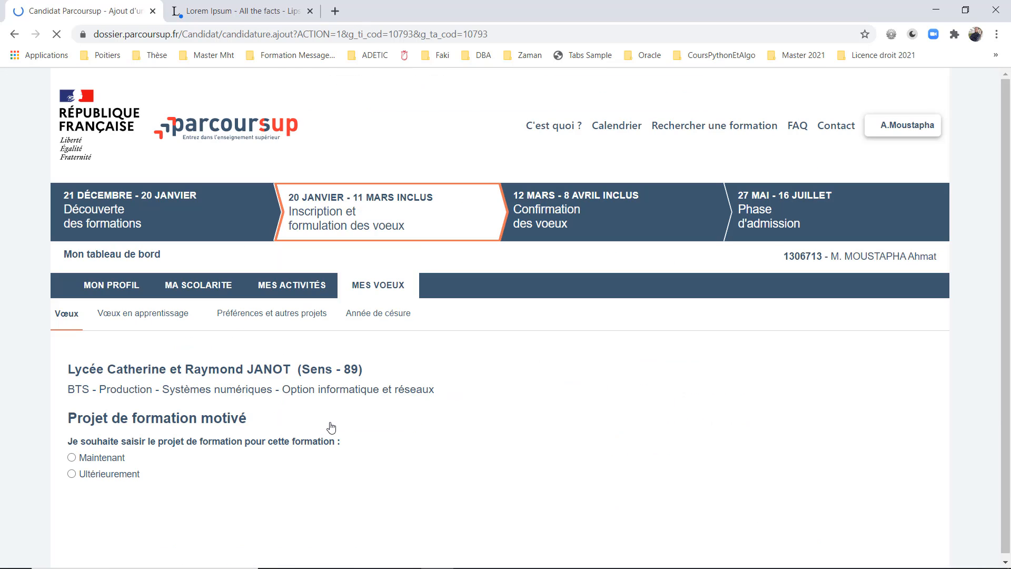
# - Save the JANOT voeu with the projet de formation motivé set to Ultérieurement, and confirm
pyautogui.scroll(-3, 331, 426)
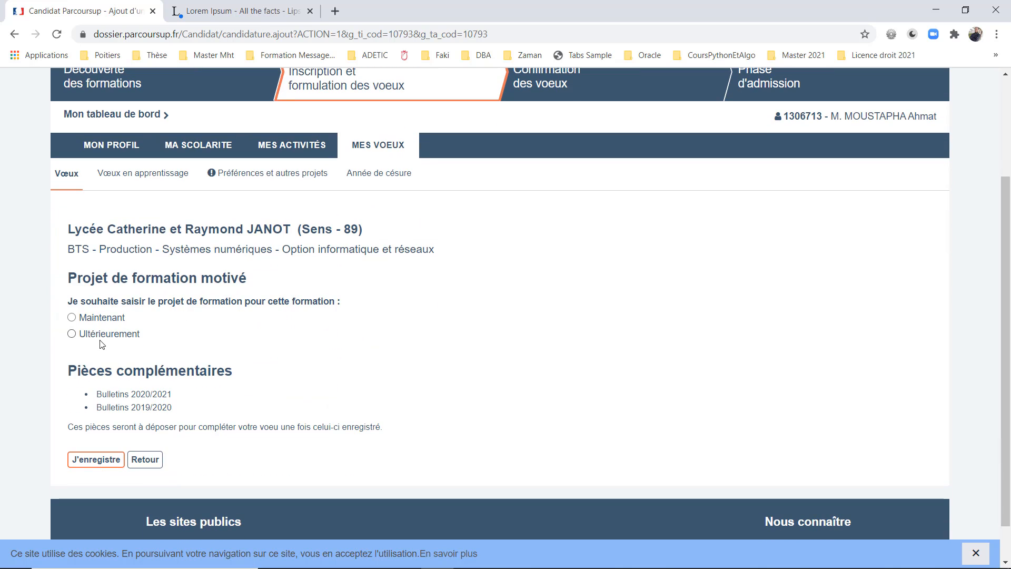
pyautogui.click(109, 459)
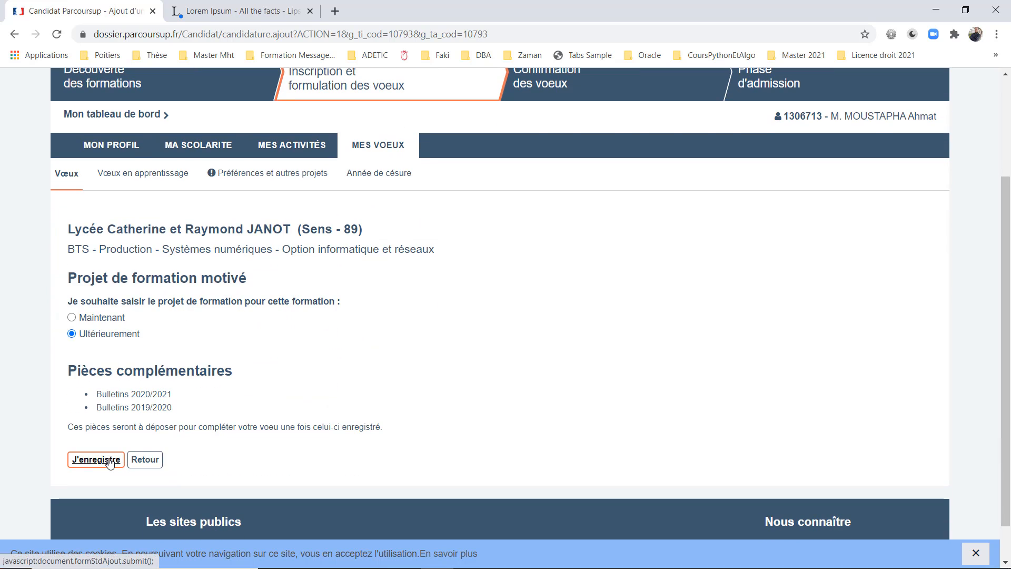
pyautogui.click(104, 421)
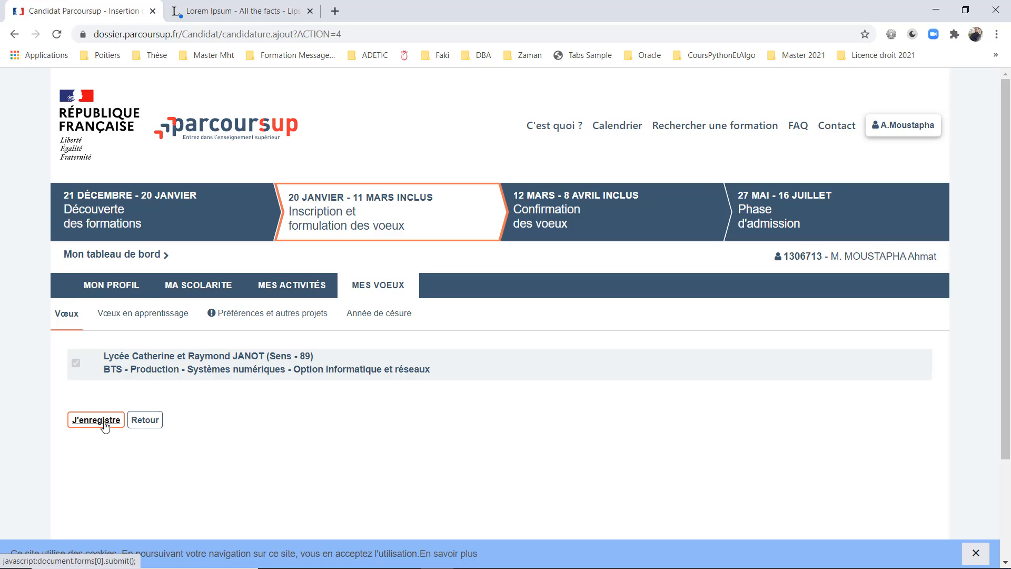
pyautogui.scroll(-3, 105, 426)
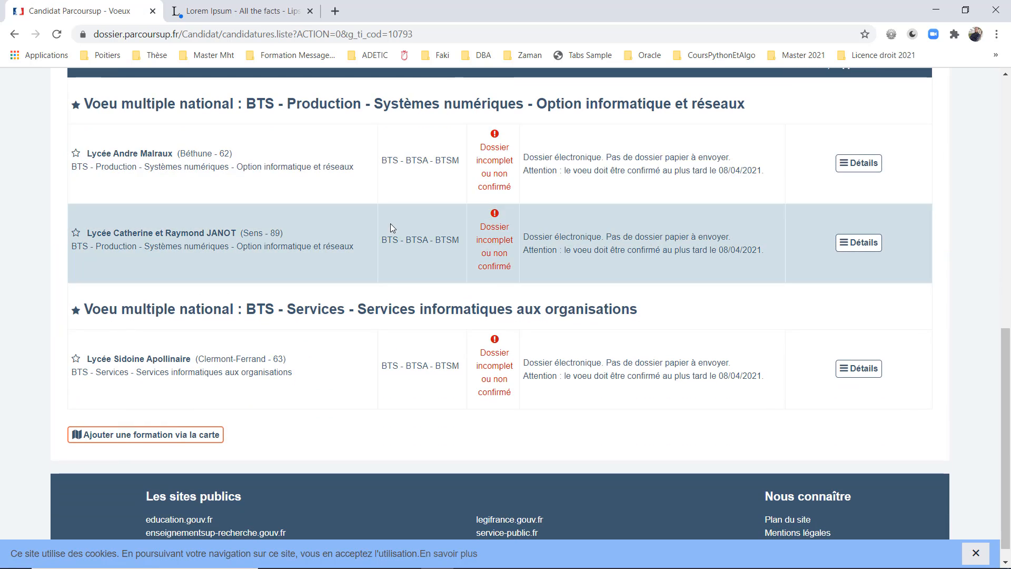
# - Review the Sidoine Apollinaire voeu's details, then return to the list of voeux
pyautogui.click(851, 369)
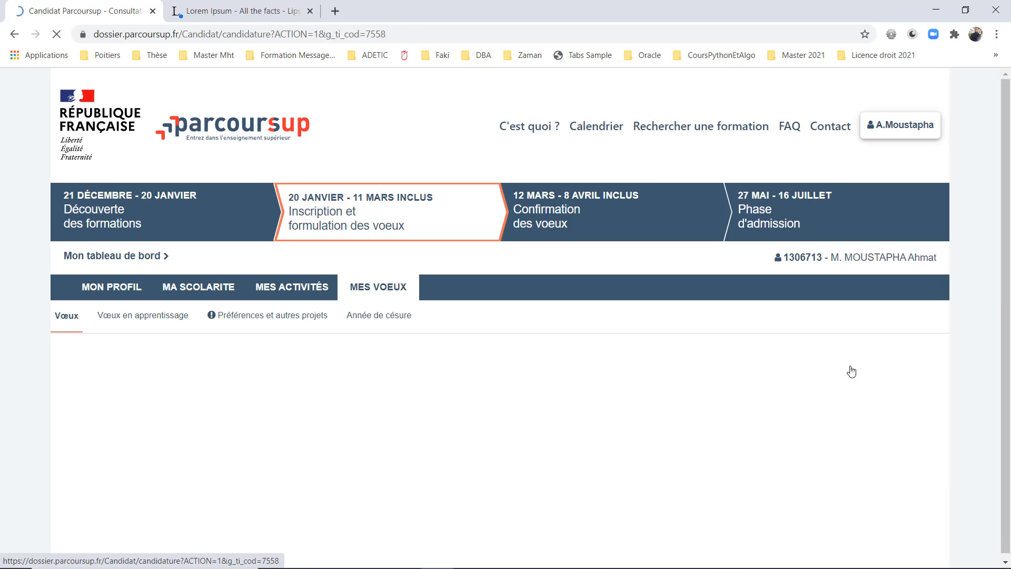
pyautogui.scroll(-2, 682, 372)
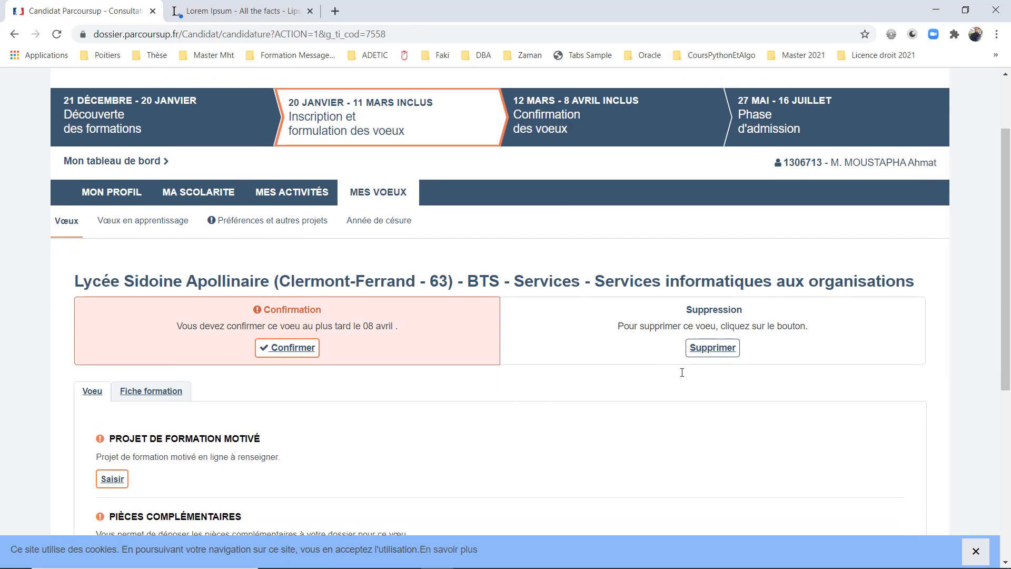
pyautogui.scroll(-3, 563, 429)
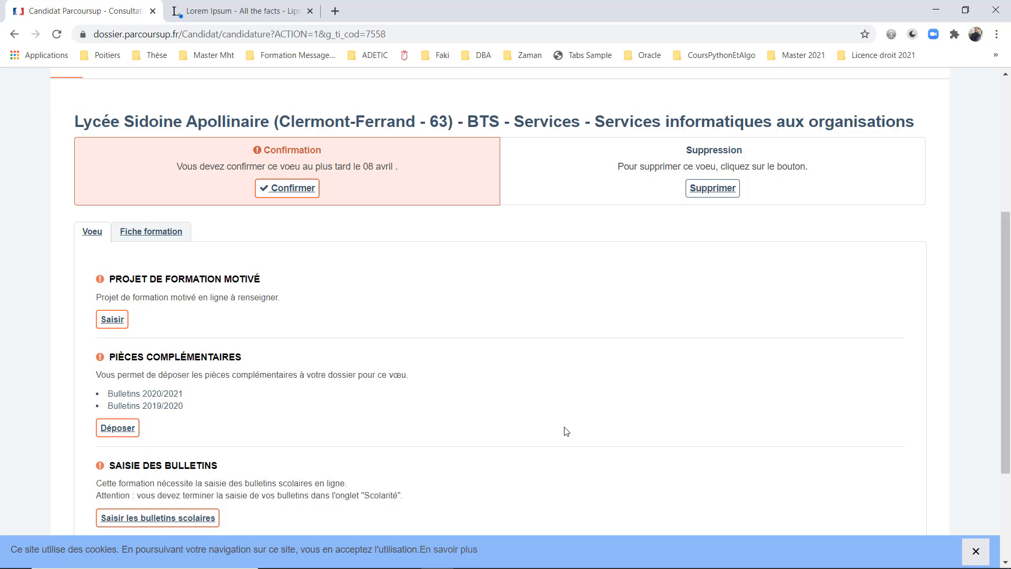
pyautogui.scroll(-3, 566, 431)
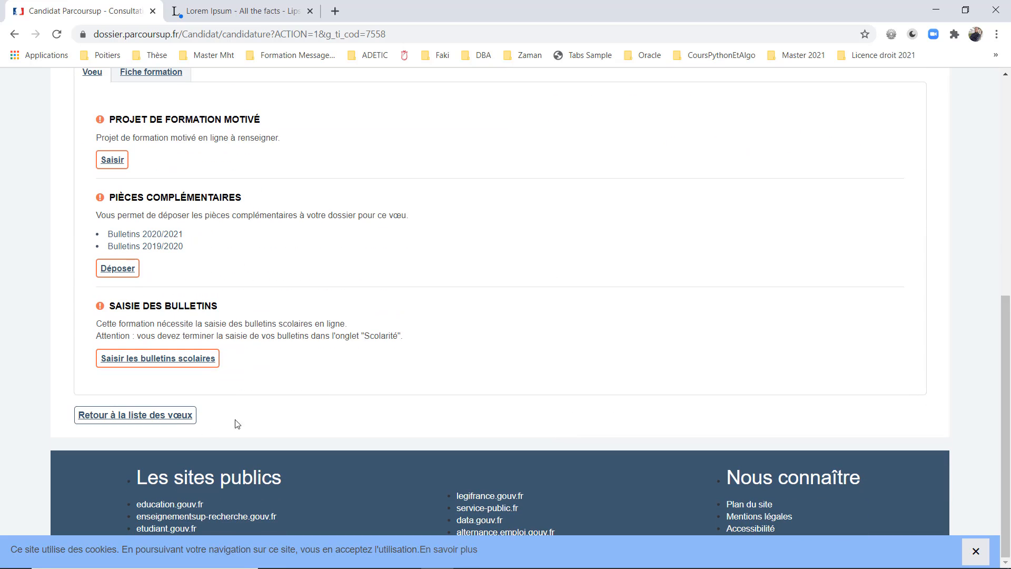
pyautogui.click(159, 418)
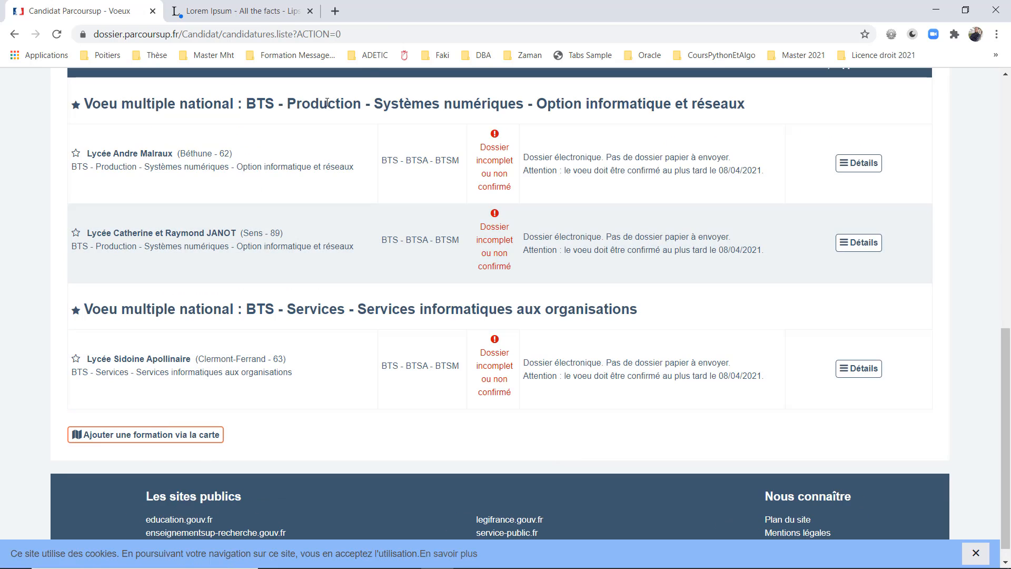
# - In the Lycée Andre Malraux voeu, check the Bulletins 2019/2020 and 2020/2021 requirements and open the Déposer upload page
pyautogui.click(872, 168)
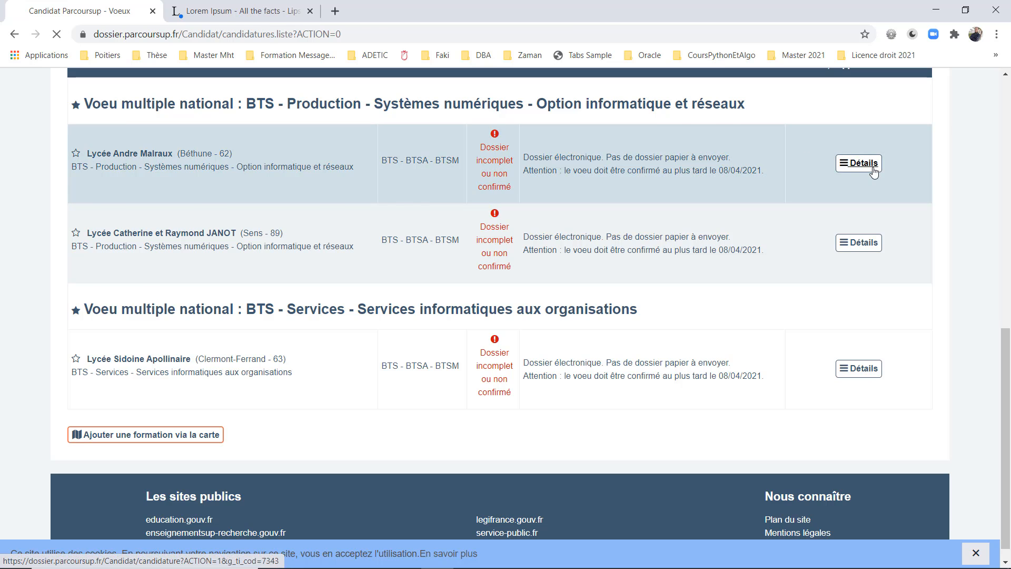
pyautogui.scroll(-4, 440, 415)
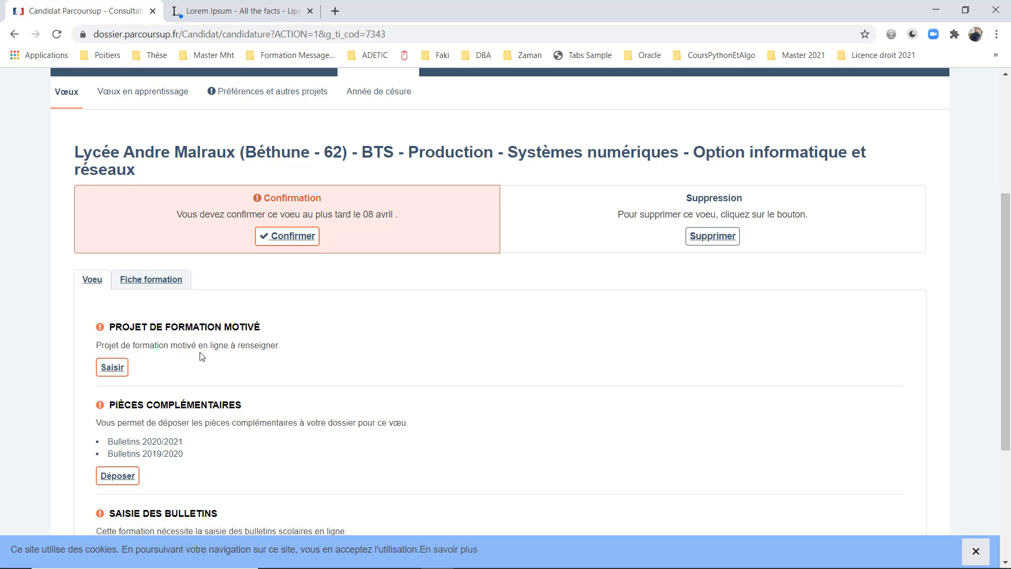
pyautogui.scroll(-3, 200, 355)
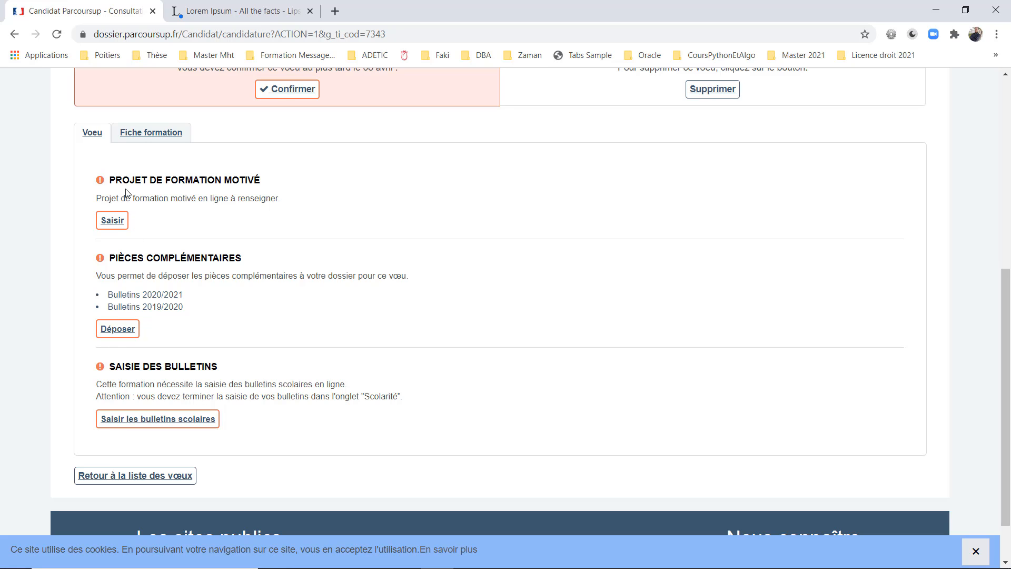
pyautogui.moveTo(110, 197)
pyautogui.mouseDown()
pyautogui.moveTo(131, 180)
pyautogui.moveTo(184, 180)
pyautogui.moveTo(119, 181)
pyautogui.mouseUp()
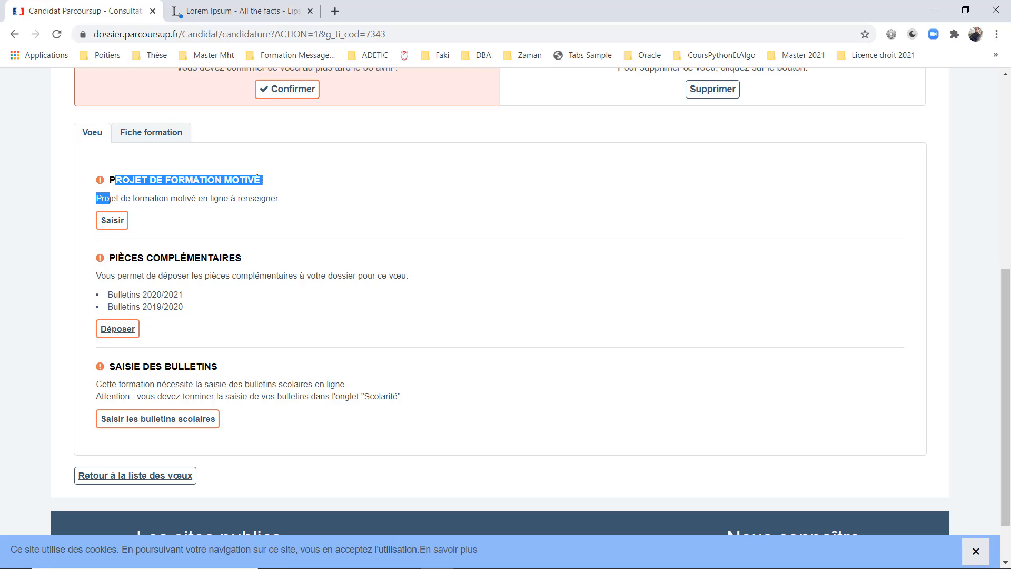
pyautogui.moveTo(110, 303); pyautogui.dragTo(179, 316)
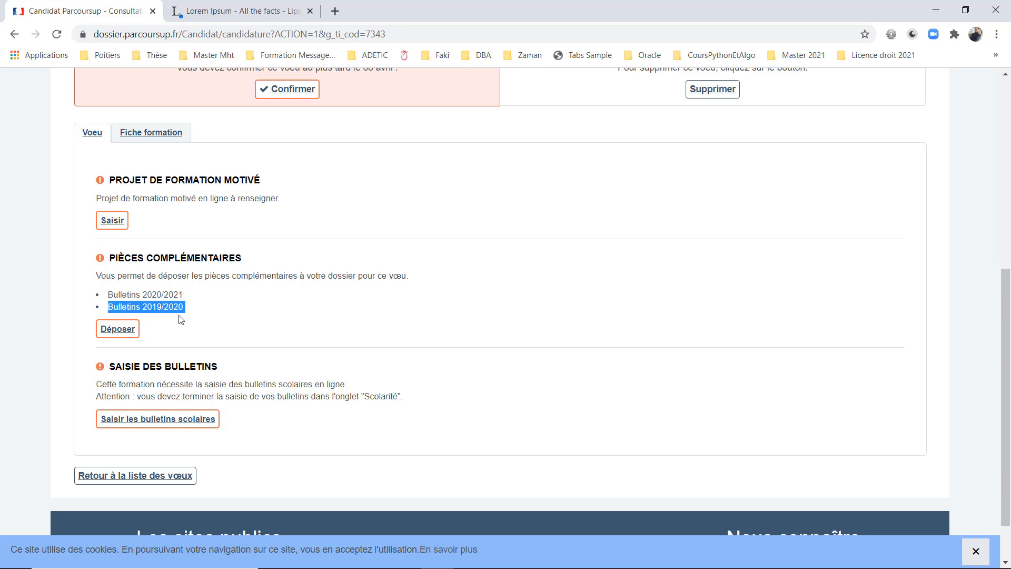
pyautogui.moveTo(108, 296); pyautogui.dragTo(189, 294)
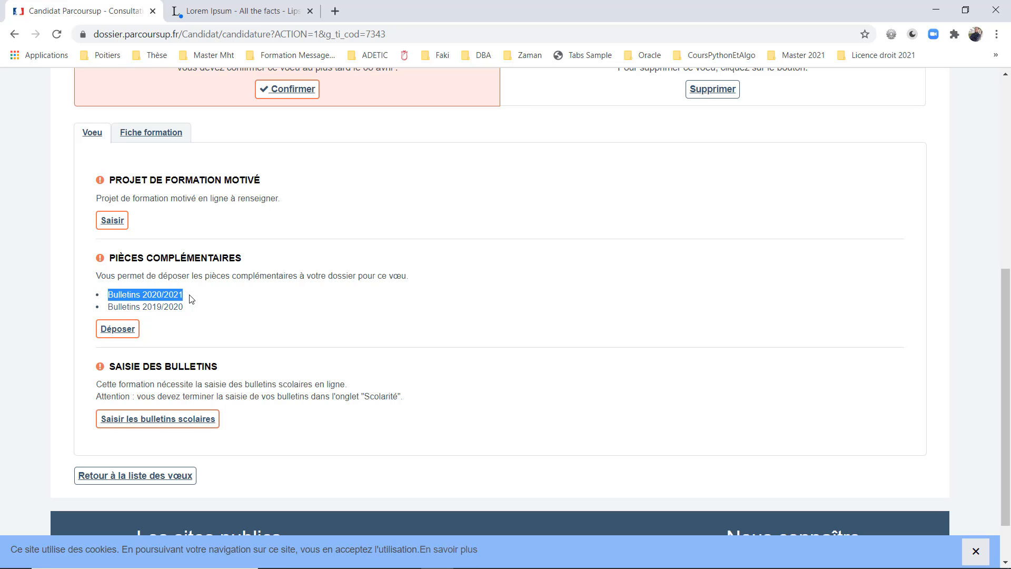
pyautogui.click(121, 332)
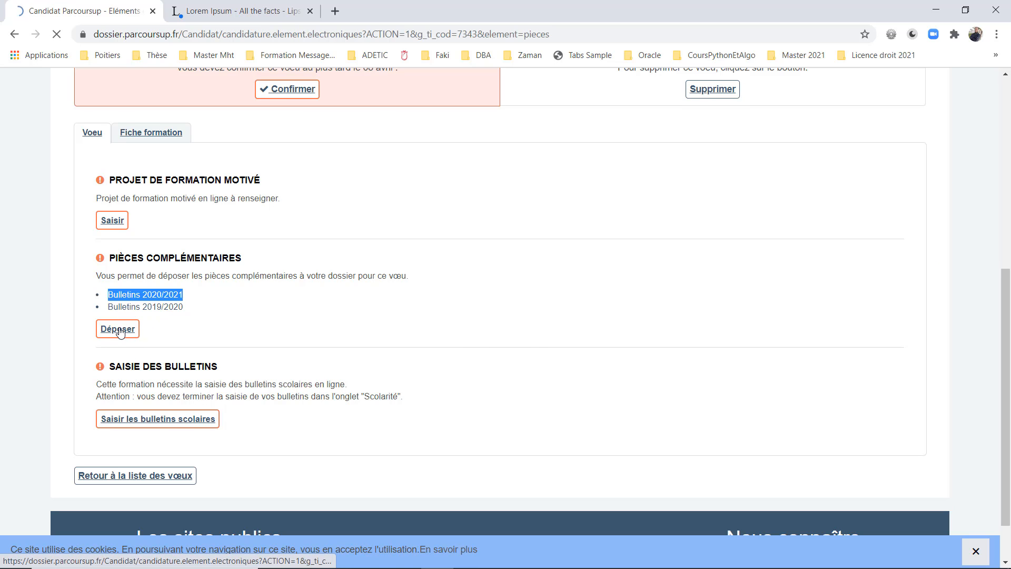
pyautogui.scroll(-5, 333, 416)
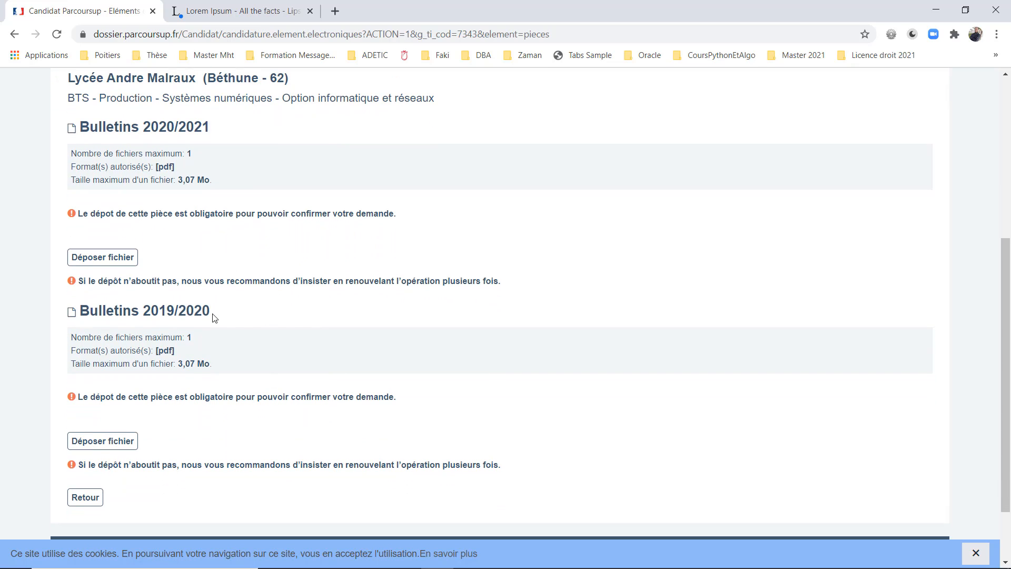
pyautogui.scroll(-1, 201, 280)
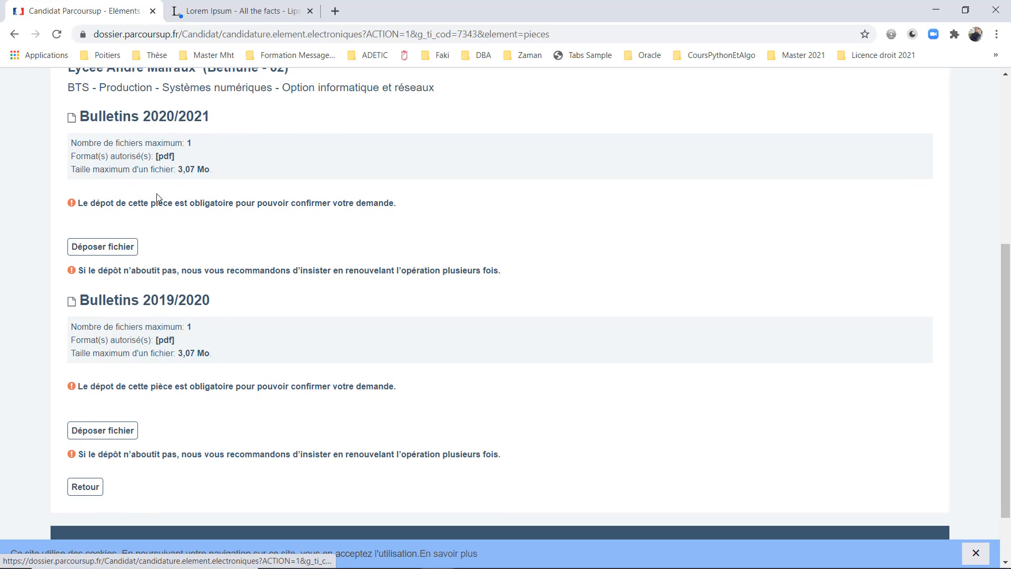
pyautogui.click(103, 243)
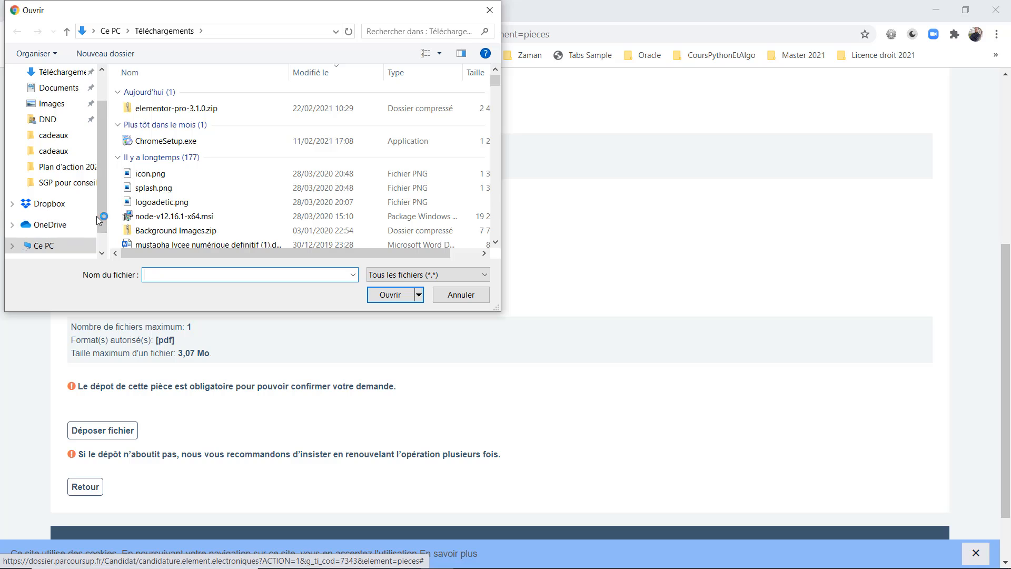
pyautogui.scroll(-1, 107, 220)
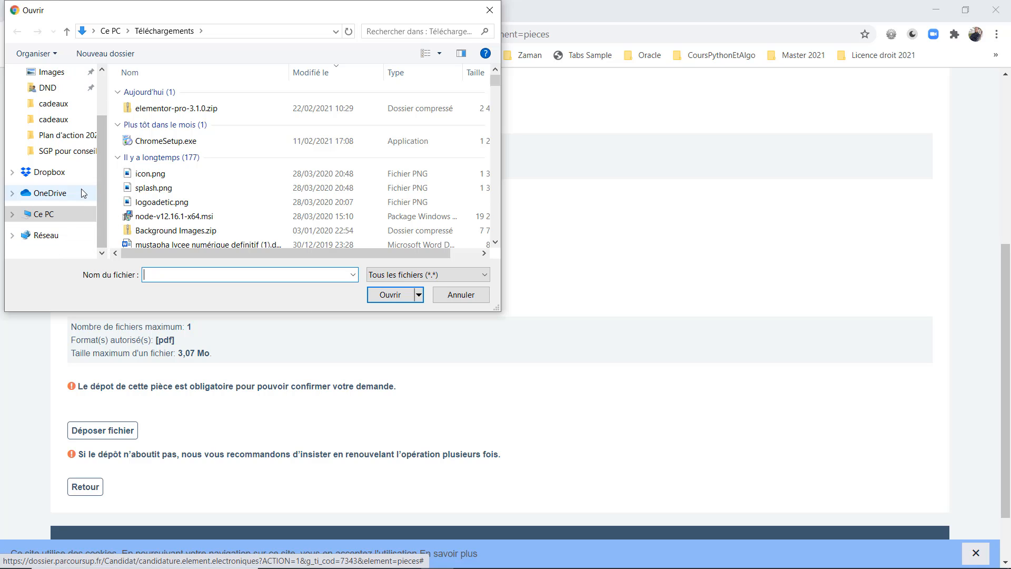
pyautogui.moveTo(966, 555)
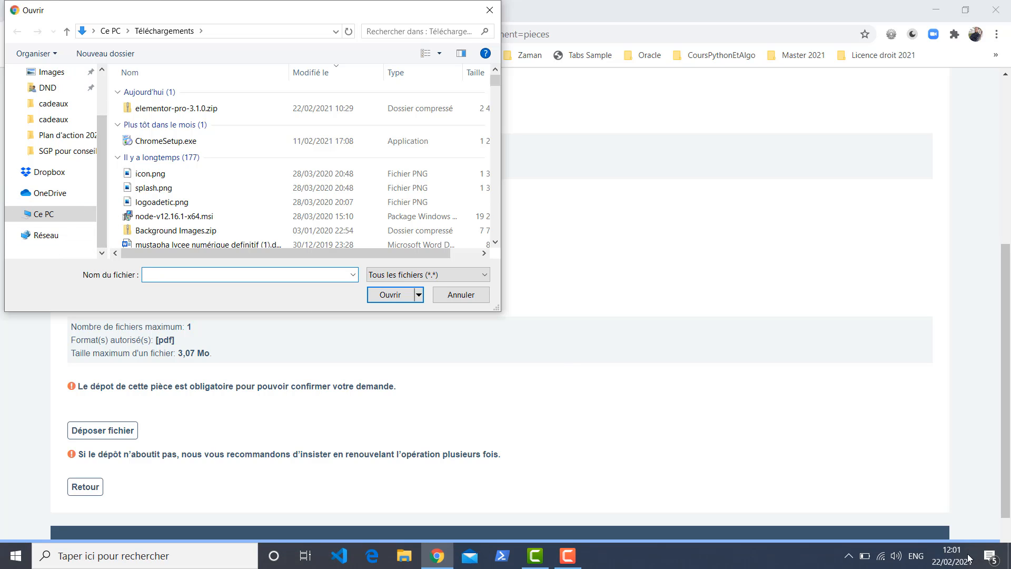
pyautogui.click(567, 556)
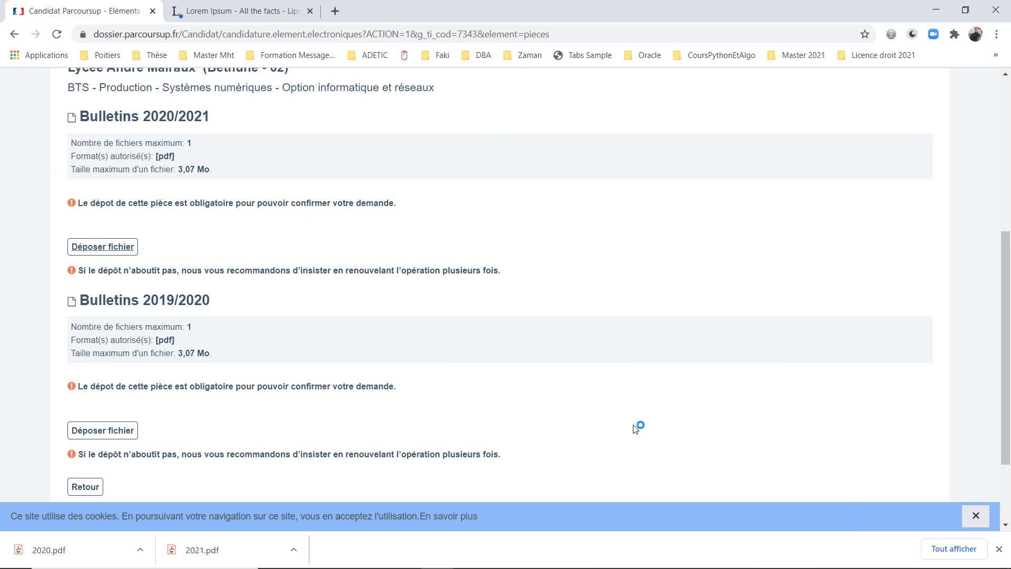
# - Upload 2021.pdf from Téléchargements > parcoursup as the Bulletins 2020/2021
pyautogui.click(88, 247)
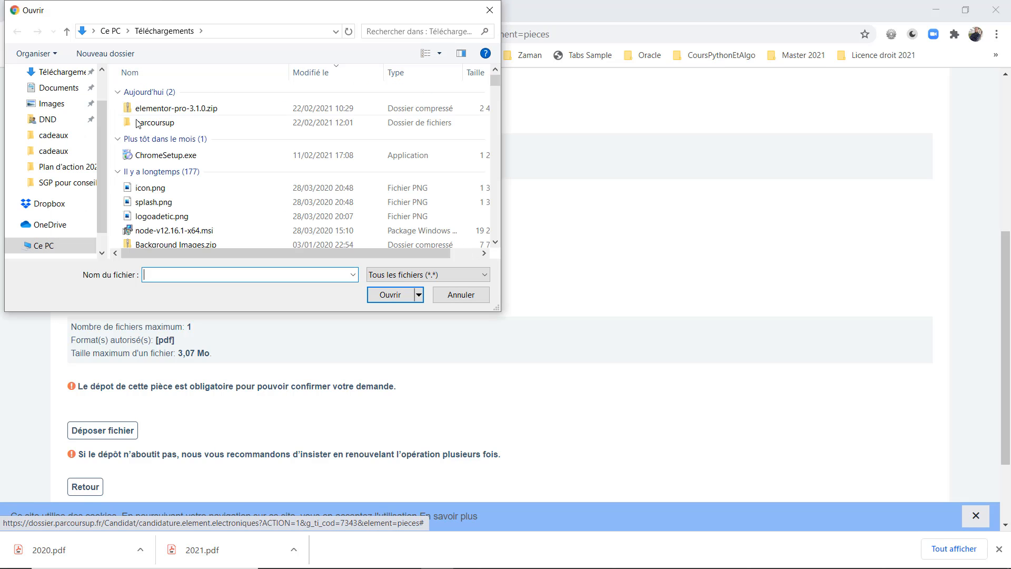
pyautogui.doubleClick(151, 124)
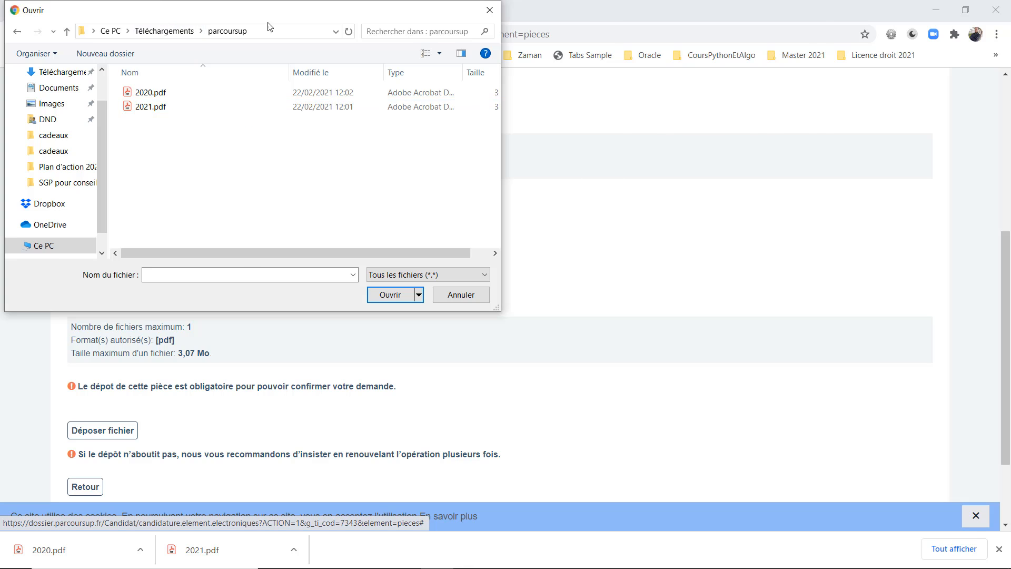
pyautogui.moveTo(268, 25); pyautogui.dragTo(588, 45)
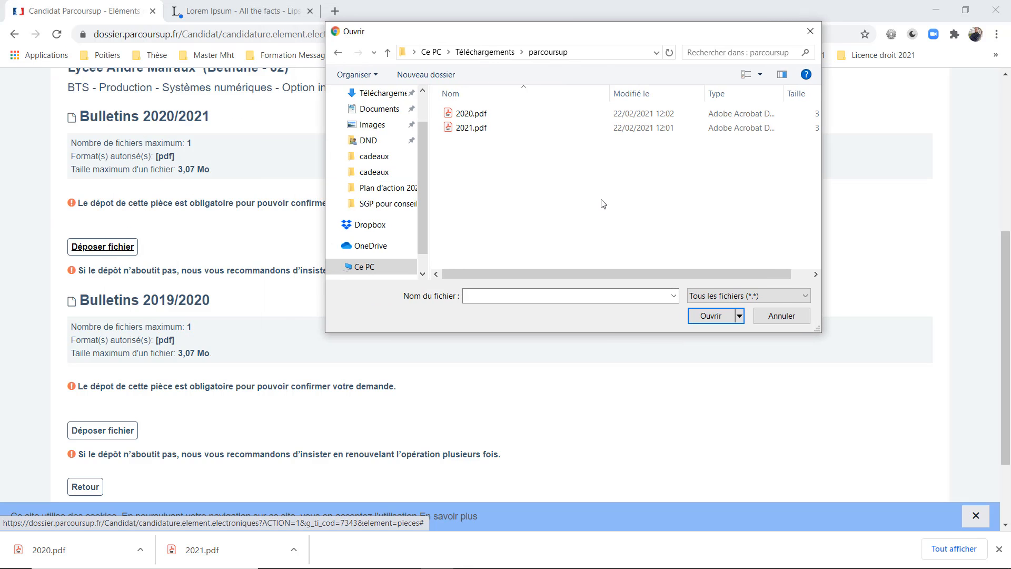
pyautogui.doubleClick(479, 128)
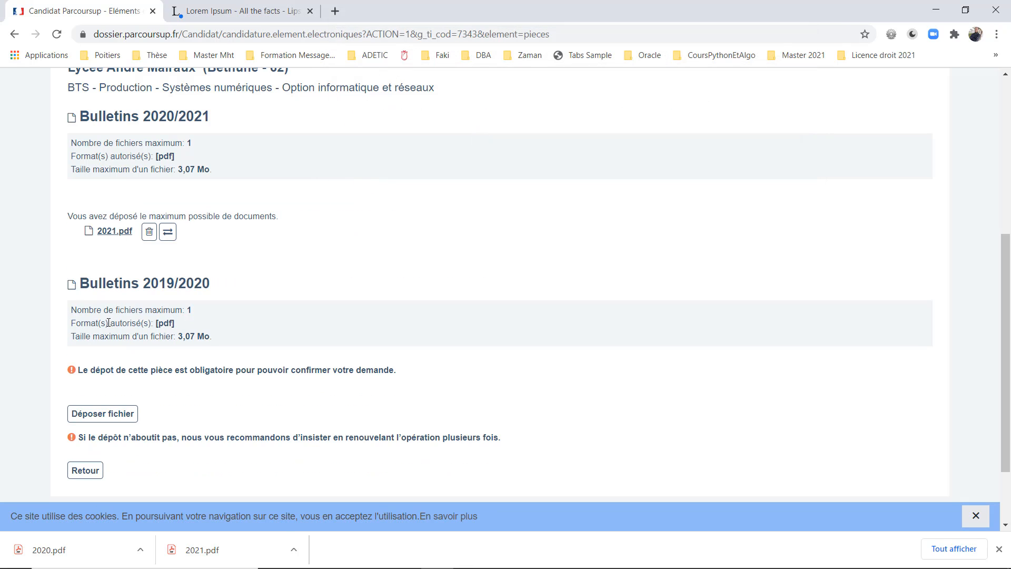
# - Upload 2020.pdf as the Bulletins 2019/2020
pyautogui.click(116, 413)
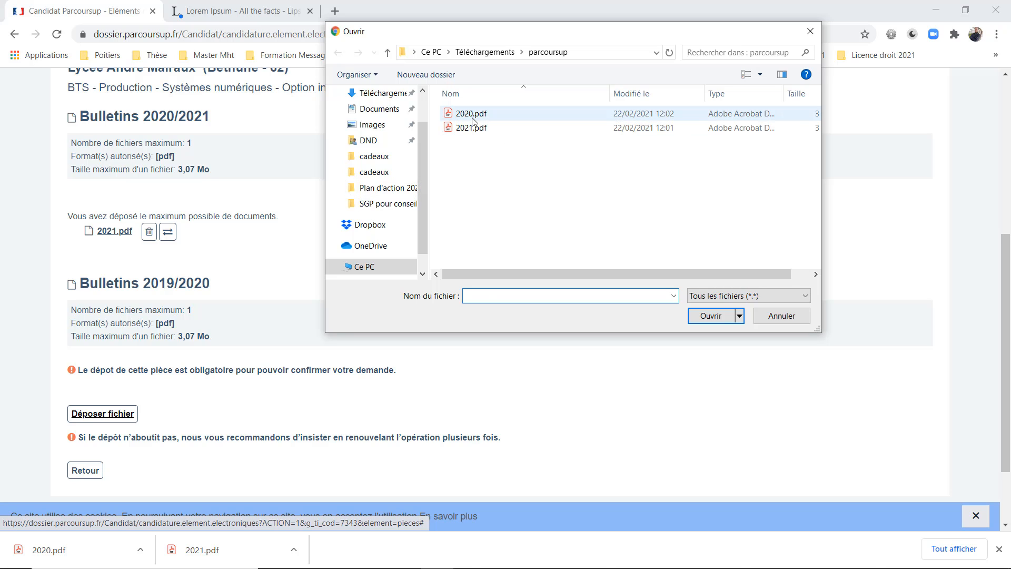
pyautogui.doubleClick(472, 117)
pyautogui.scroll(-2, 298, 448)
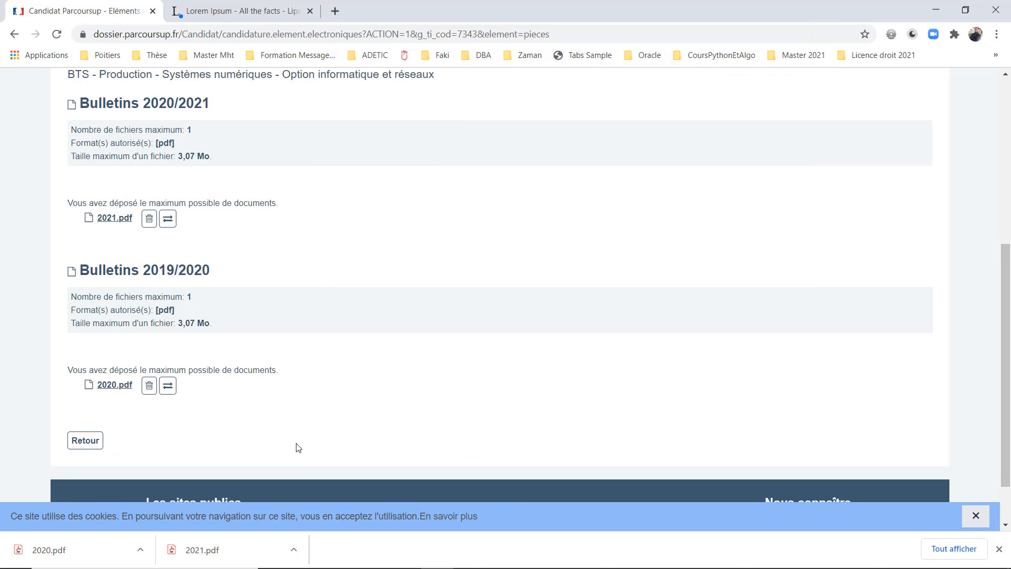
pyautogui.scroll(-1, 297, 445)
pyautogui.scroll(-1, 324, 410)
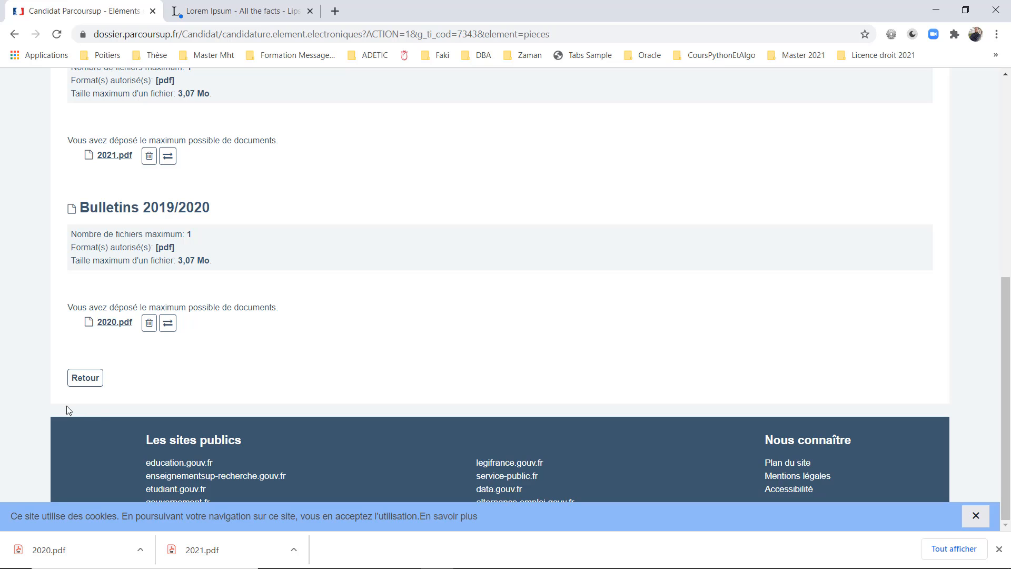
# - Return to the voeu overview and open Saisir les bulletins scolaires
pyautogui.click(83, 378)
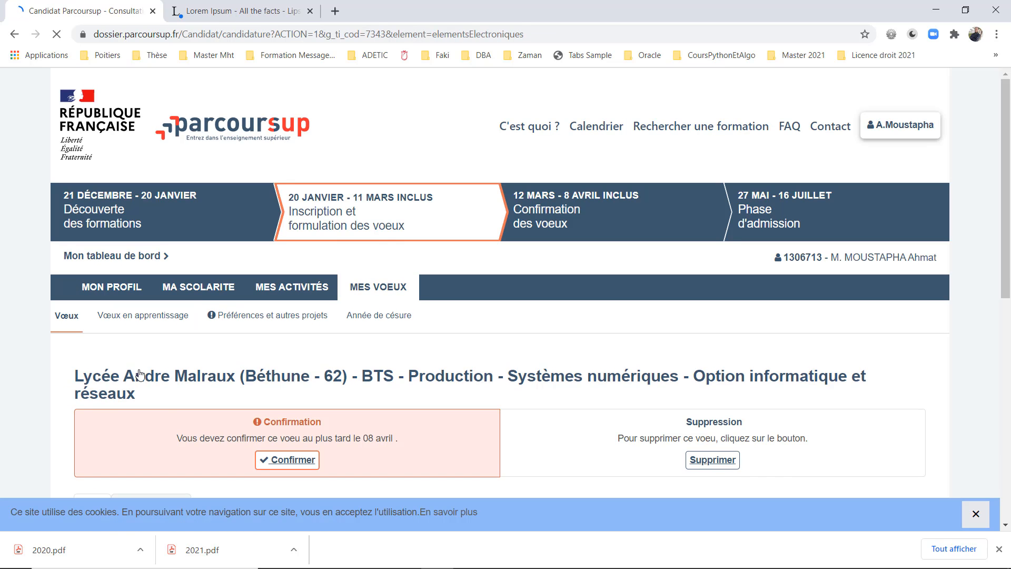
pyautogui.scroll(-5, 140, 375)
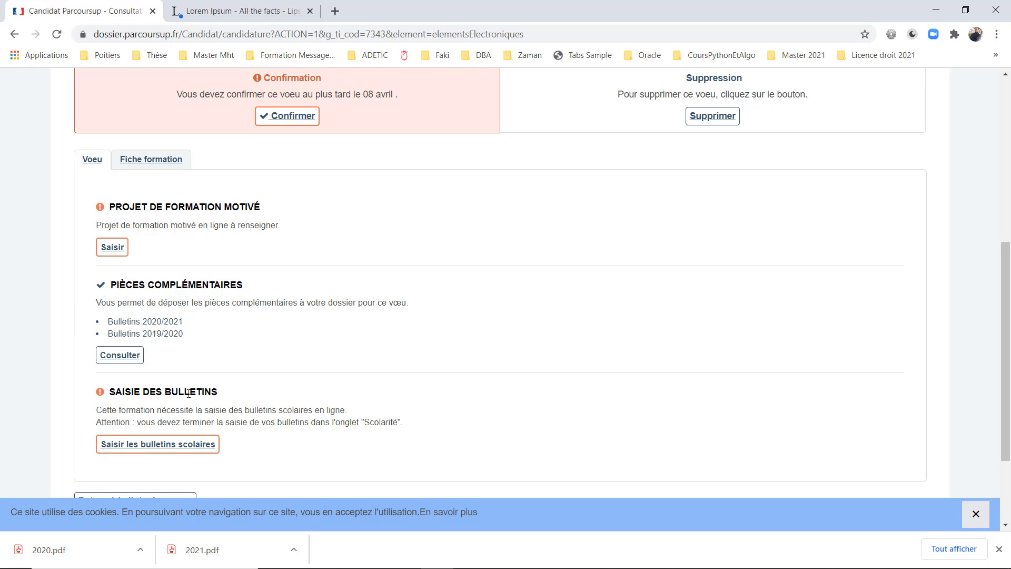
pyautogui.scroll(-2, 188, 392)
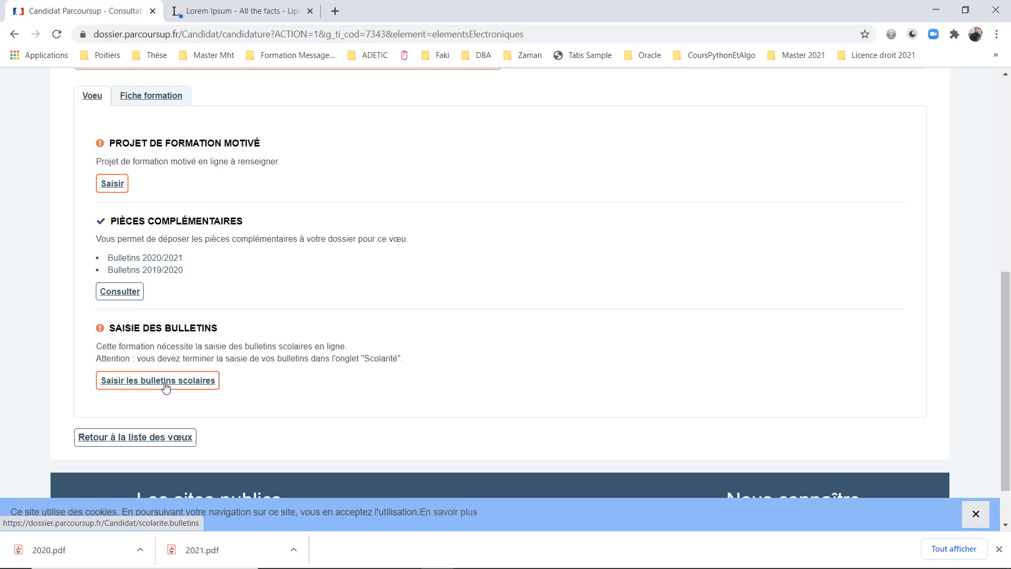
pyautogui.click(166, 387)
pyautogui.scroll(-3, 213, 374)
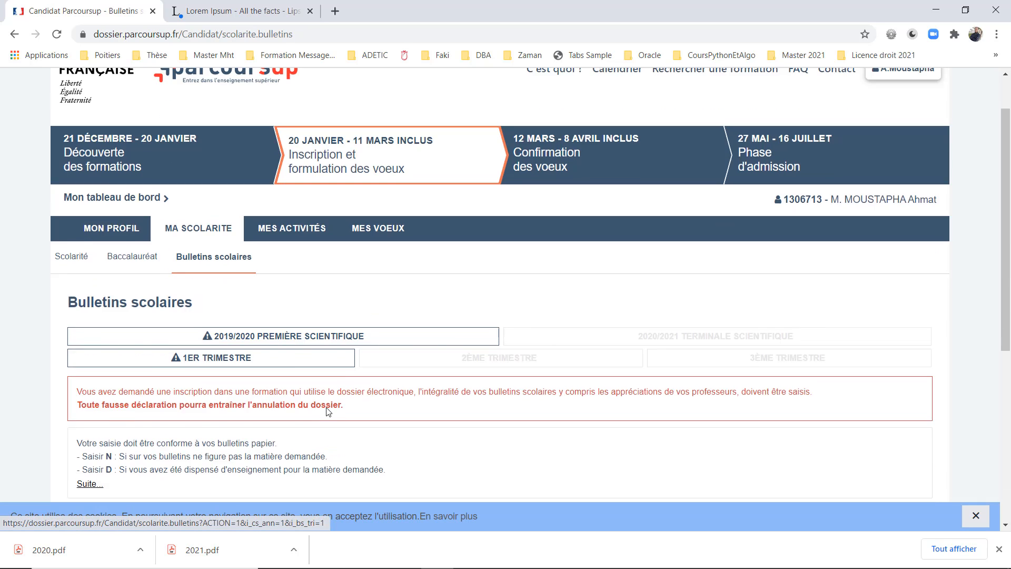
pyautogui.scroll(-2, 379, 323)
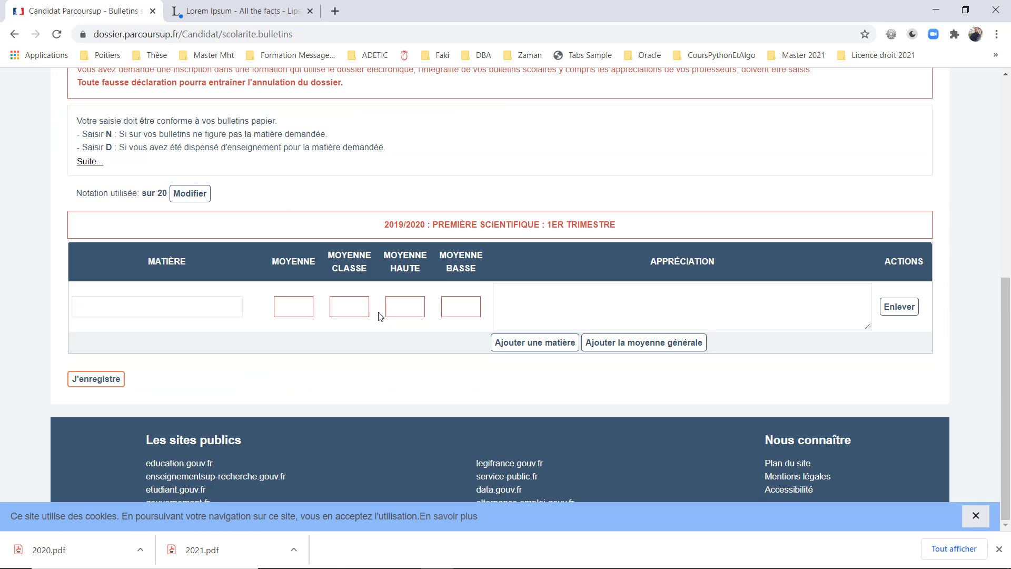
# - Enter first-trimester Mathématiques: average 14, class 12, high 20, low 0
pyautogui.click(195, 310)
pyautogui.write('Math')
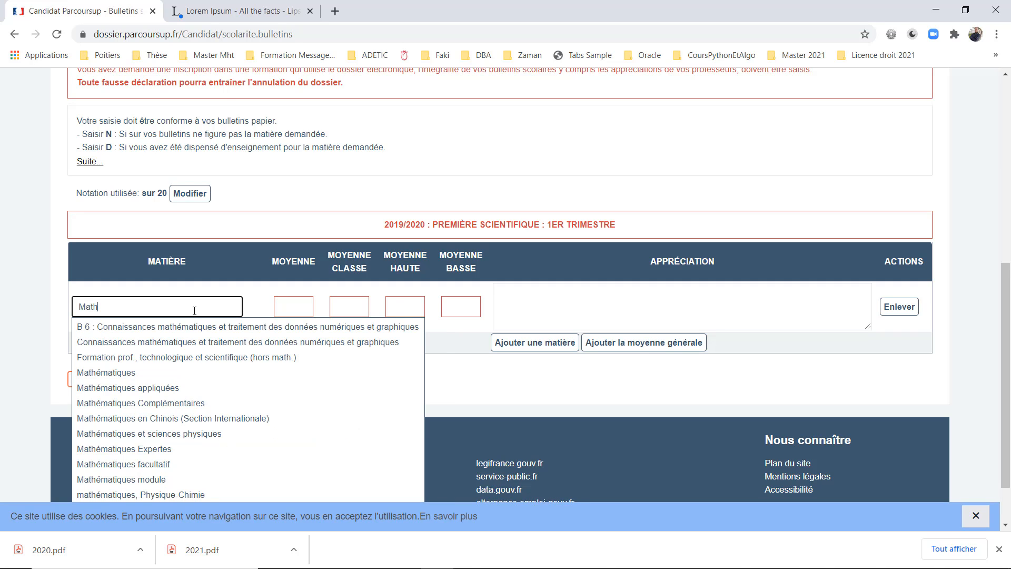
pyautogui.click(155, 370)
pyautogui.click(300, 311)
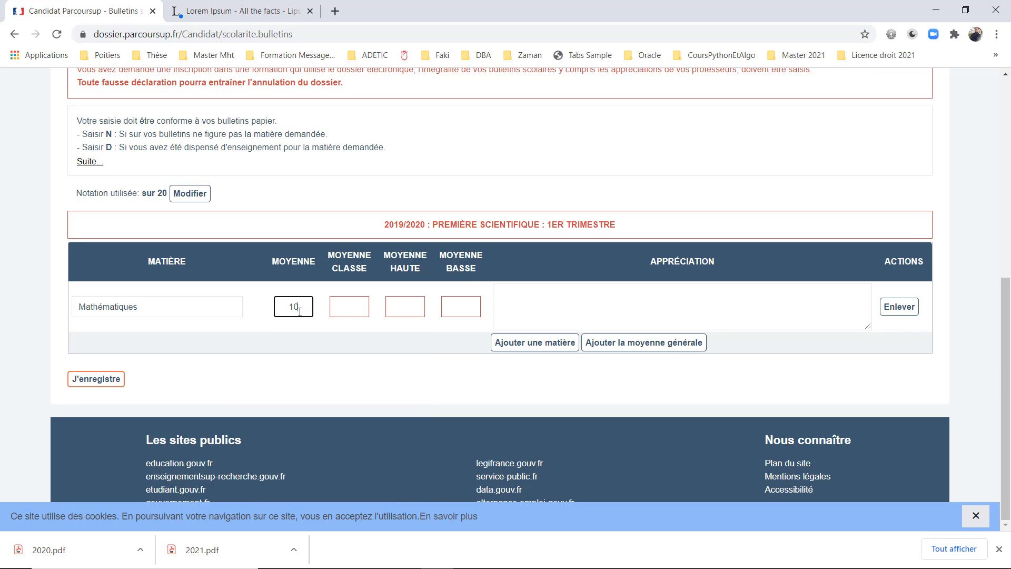
pyautogui.press('Tab')
pyautogui.click(299, 306)
pyautogui.press('Tab')
pyautogui.press('Tab')
pyautogui.press('Tab')
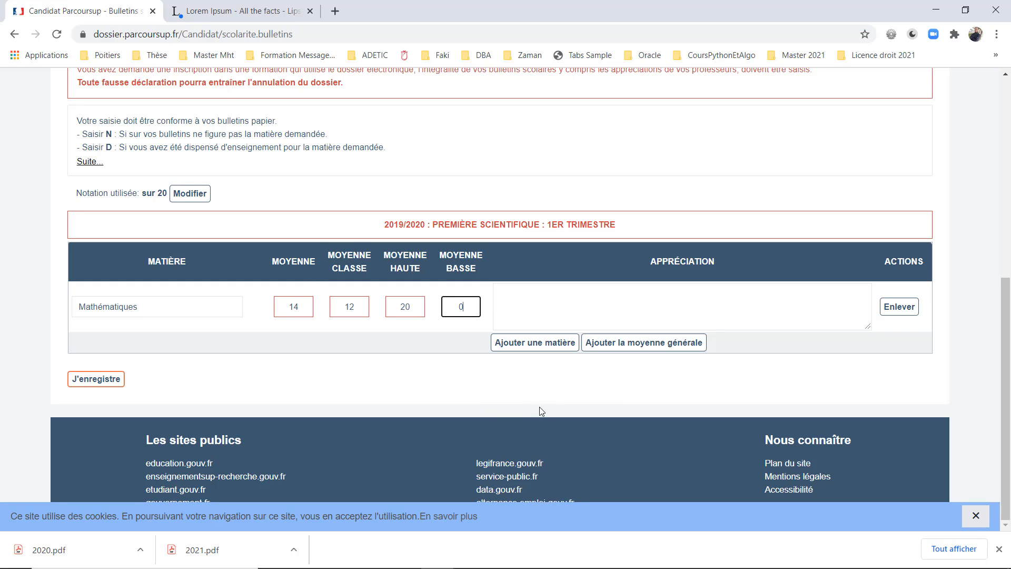
# - Add the missing appreciation 'Bien' and save the first-trimester grades
pyautogui.scroll(3, 200, 328)
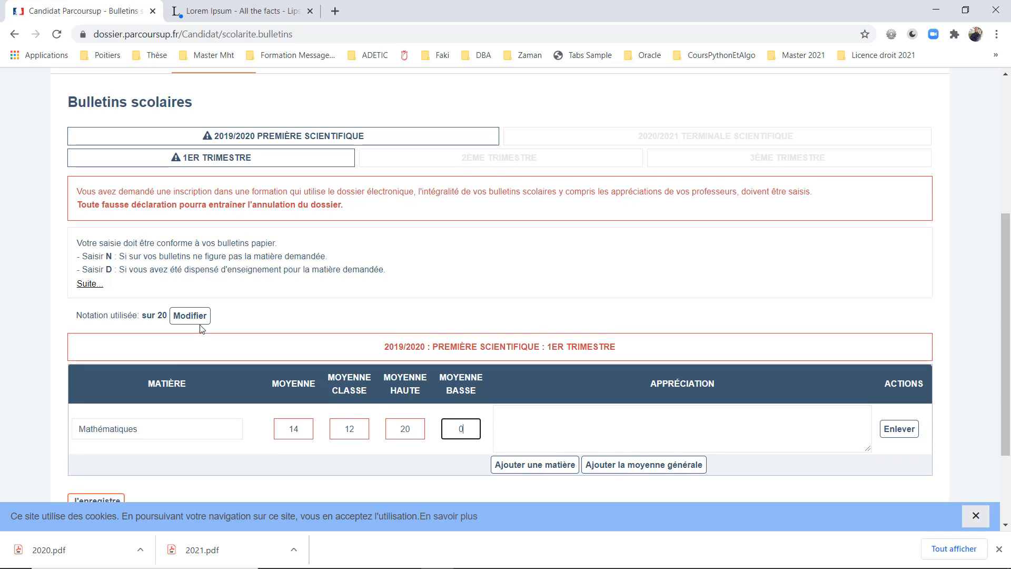
pyautogui.scroll(-2, 147, 389)
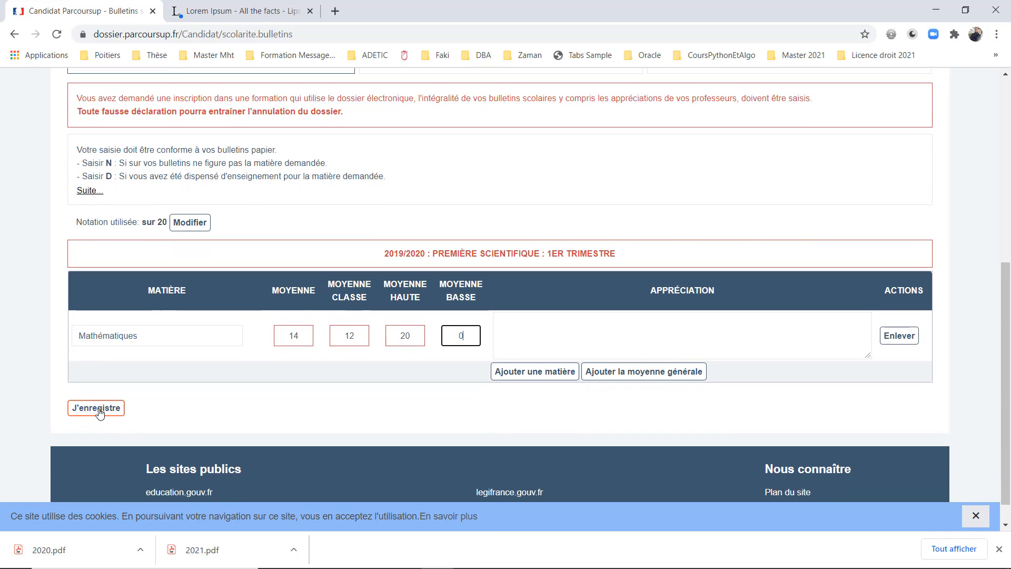
pyautogui.click(99, 409)
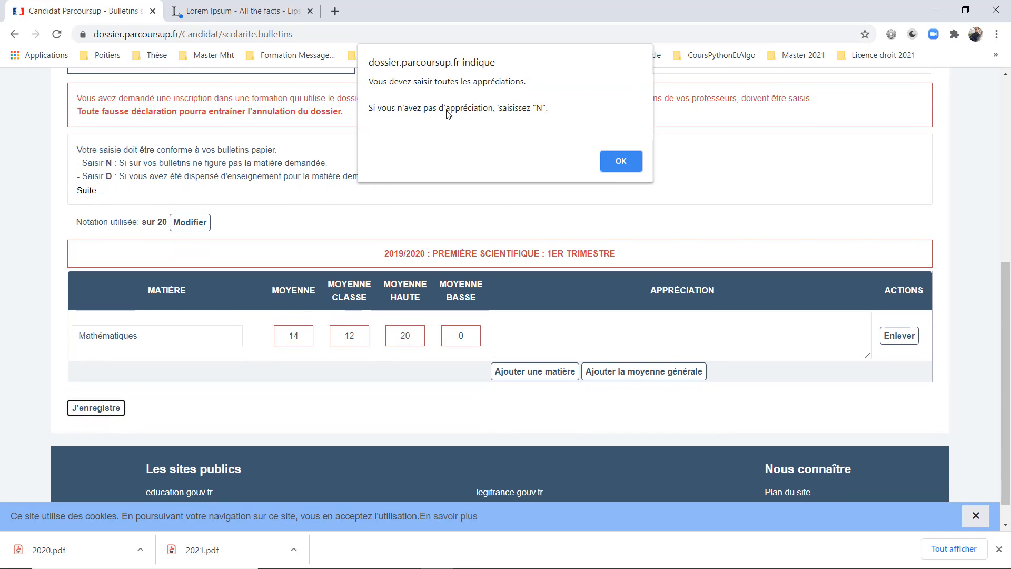
pyautogui.click(625, 160)
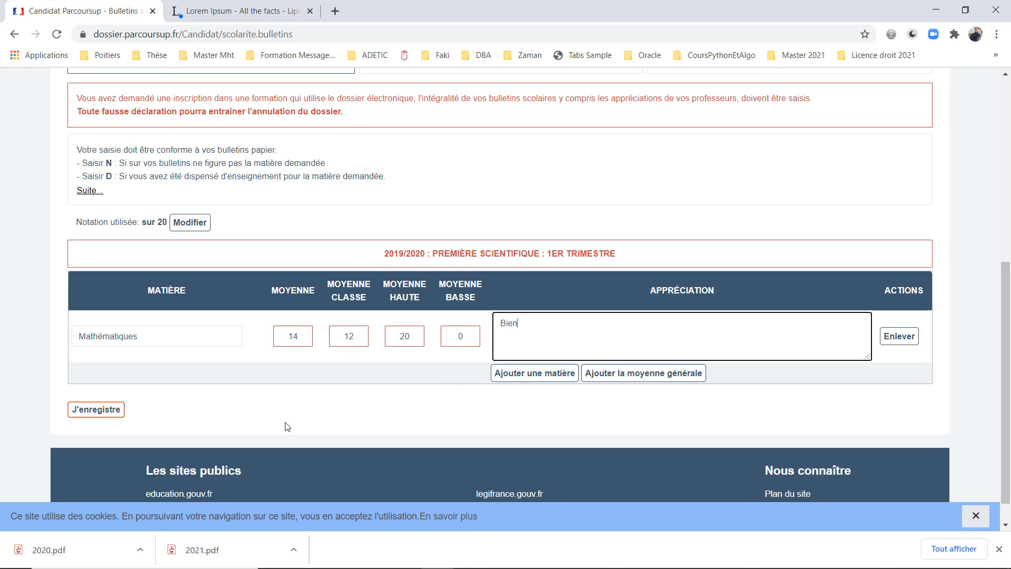
pyautogui.click(86, 410)
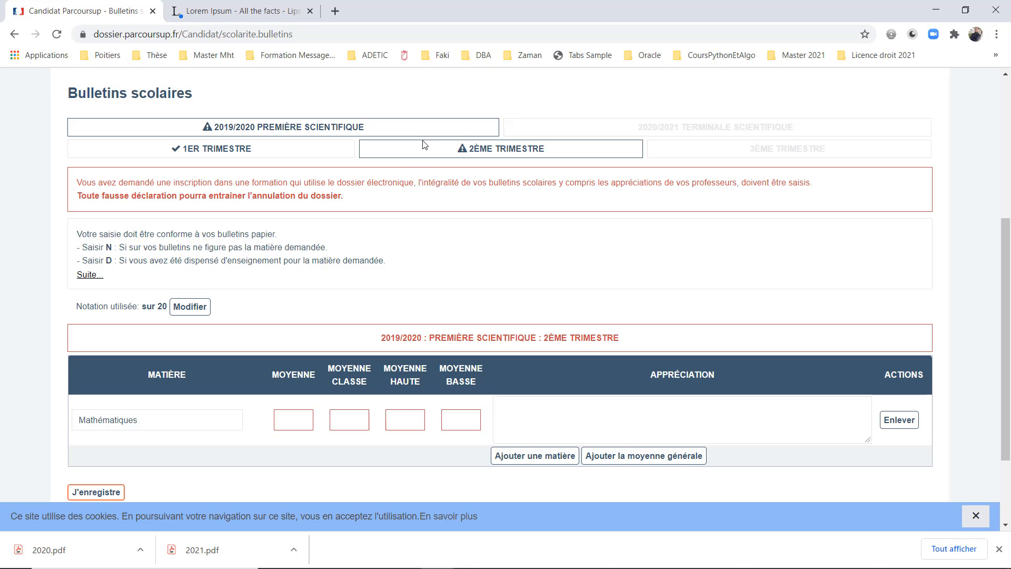
# - Enter second-trimester Mathématiques 18, class 17, high 20, low 0 with 'Excellent', and save
pyautogui.click(399, 154)
pyautogui.scroll(-5, 283, 416)
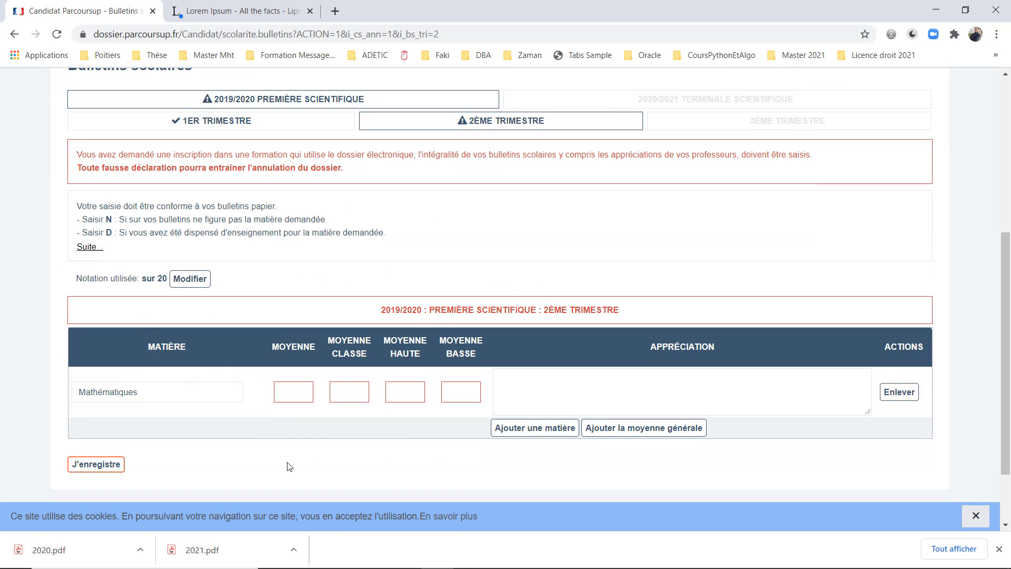
pyautogui.click(289, 387)
pyautogui.press('Tab')
pyautogui.press('Tab')
pyautogui.press('Tab')
pyautogui.press('Tab')
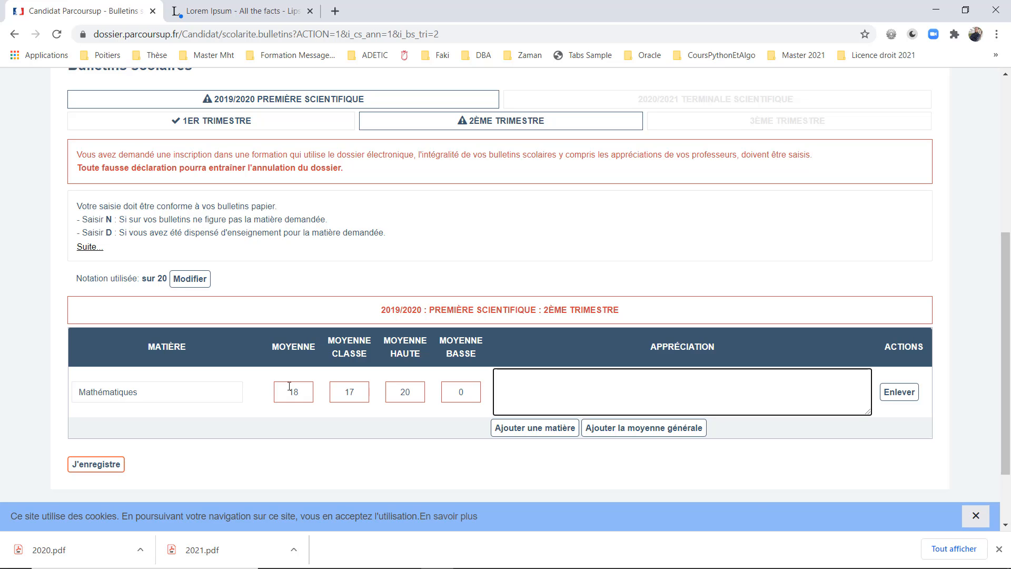
pyautogui.write('Excellent')
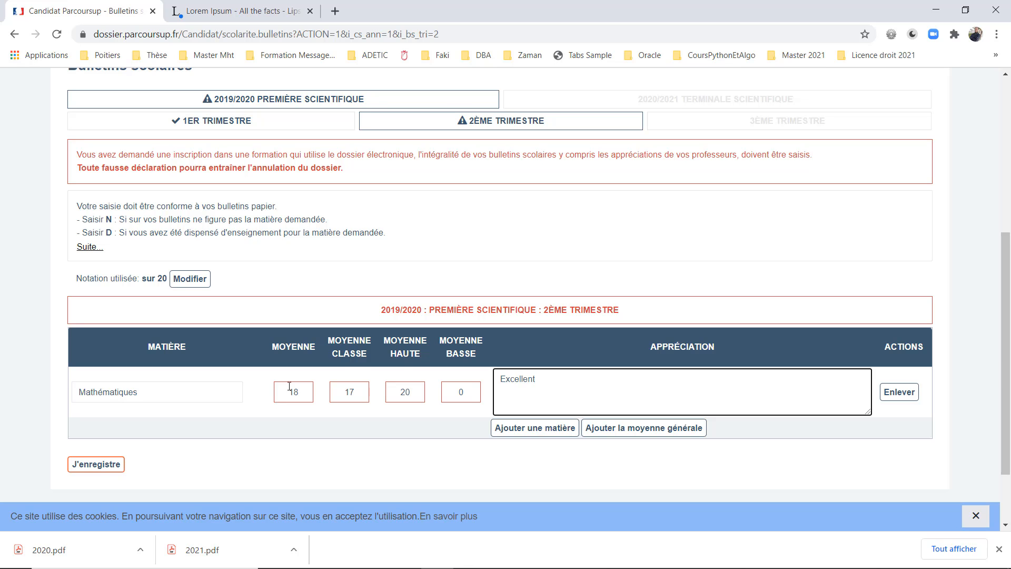
pyautogui.click(97, 465)
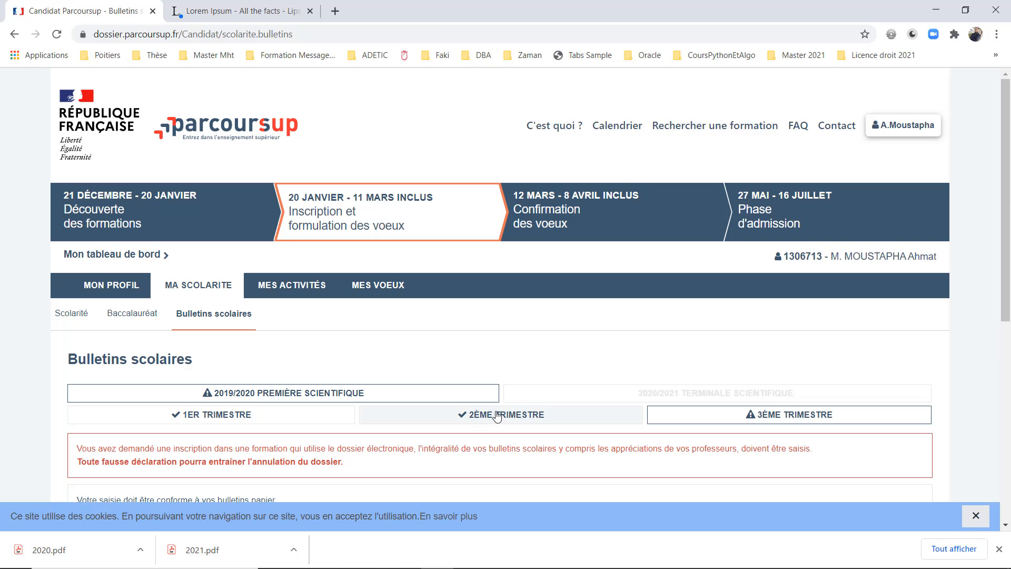
# - Enter third-trimester Mathématiques 10, class 8, high 20, low 0 with 'Passable', and save
pyautogui.click(791, 414)
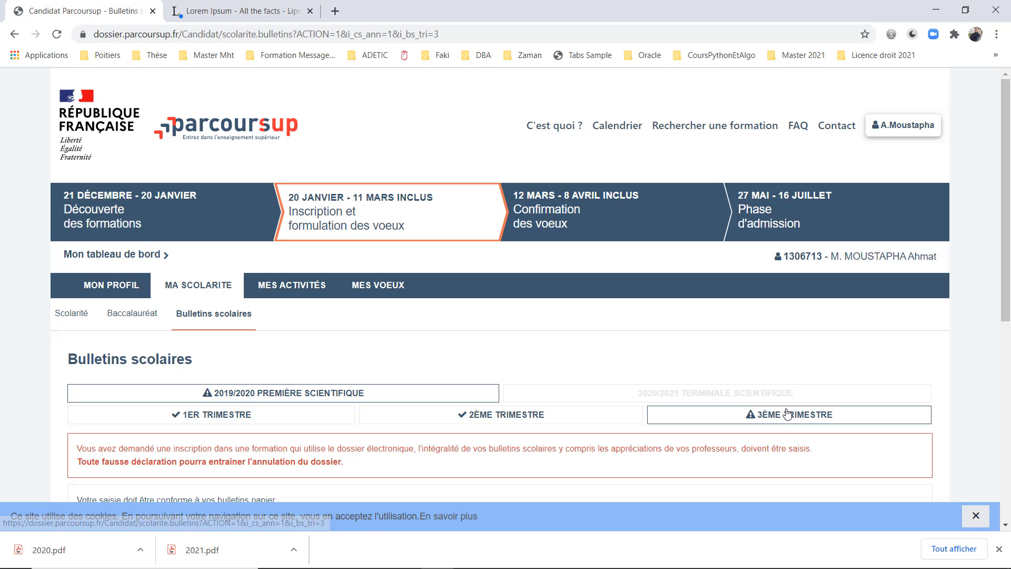
pyautogui.scroll(-3, 442, 357)
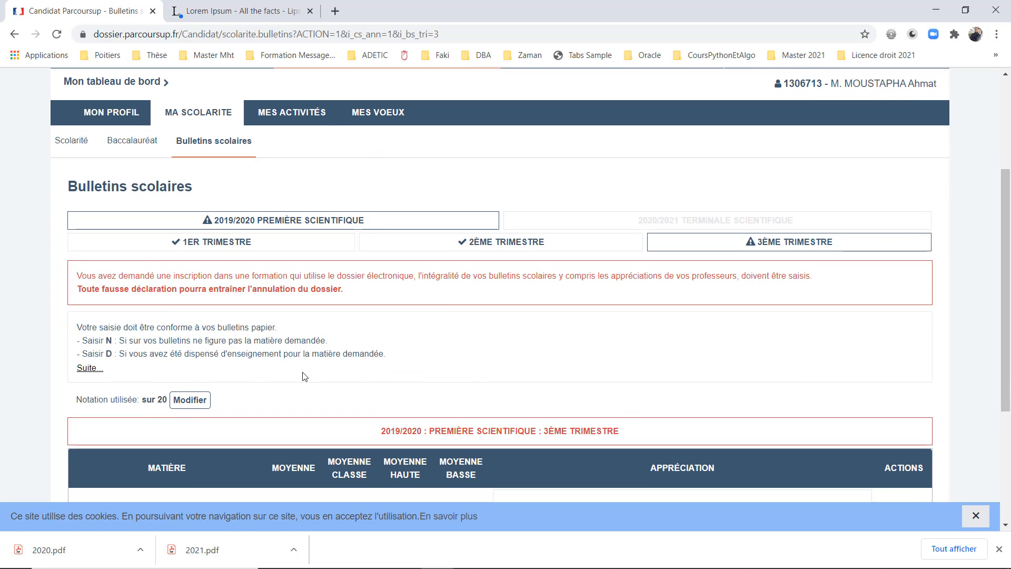
pyautogui.scroll(-4, 303, 374)
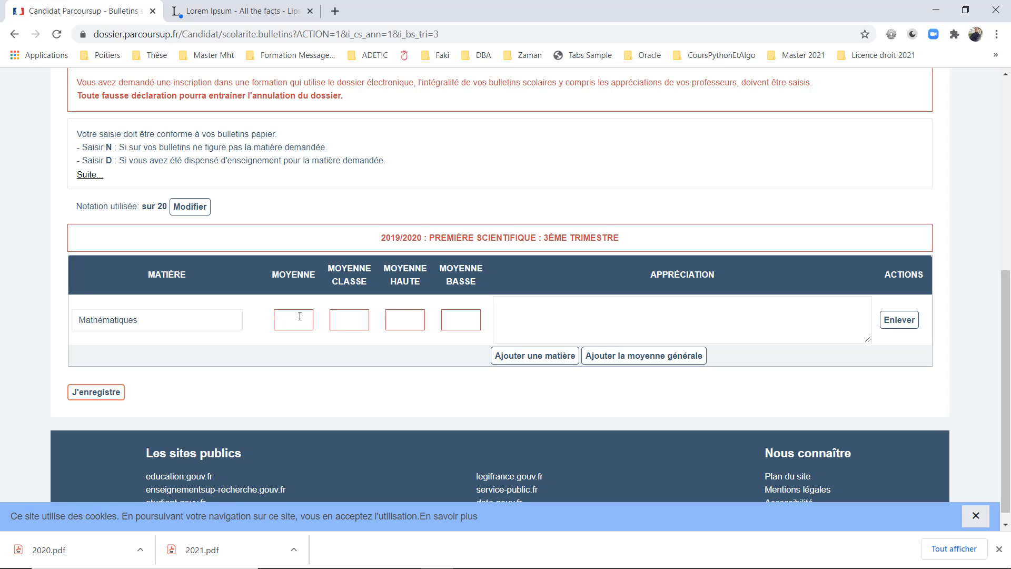
pyautogui.click(299, 316)
pyautogui.press('Tab')
pyautogui.press('Tab')
pyautogui.write('20')
pyautogui.press('Tab')
pyautogui.write('0')
pyautogui.press('Tab')
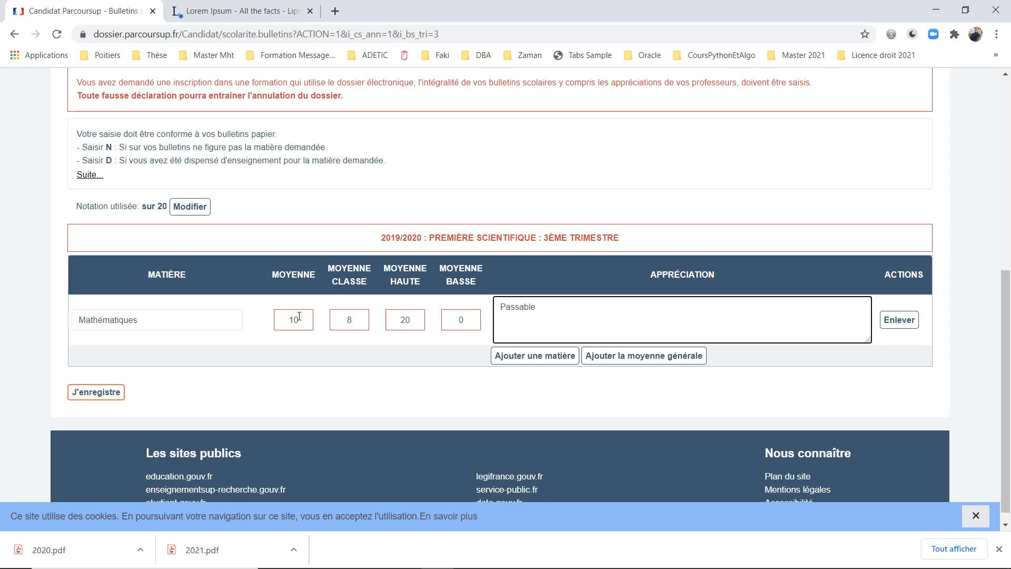
pyautogui.click(101, 403)
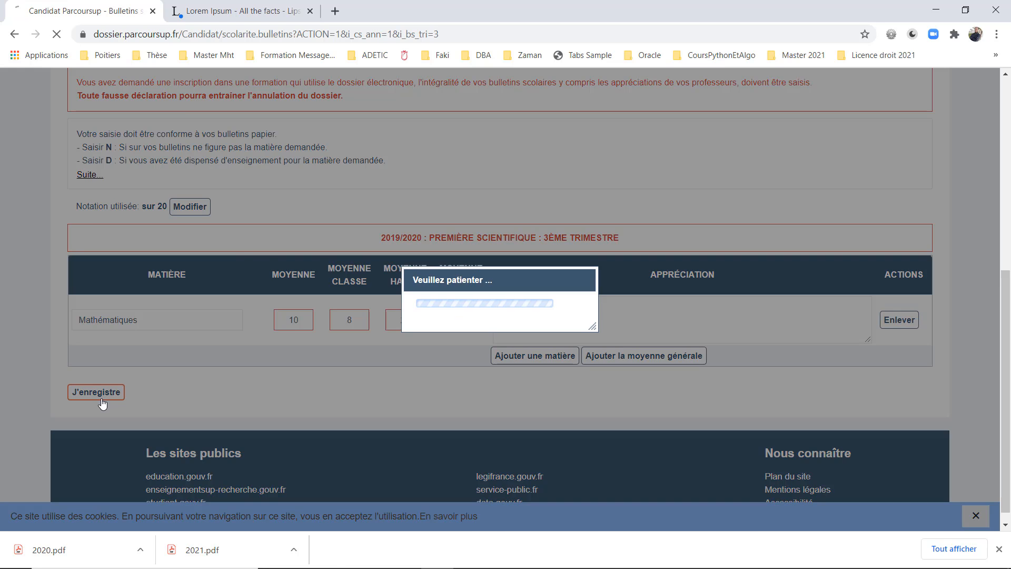
# - Choose Mathématiques as the subject in the Terminale 1er trimestre bulletin
pyautogui.scroll(-4, 284, 393)
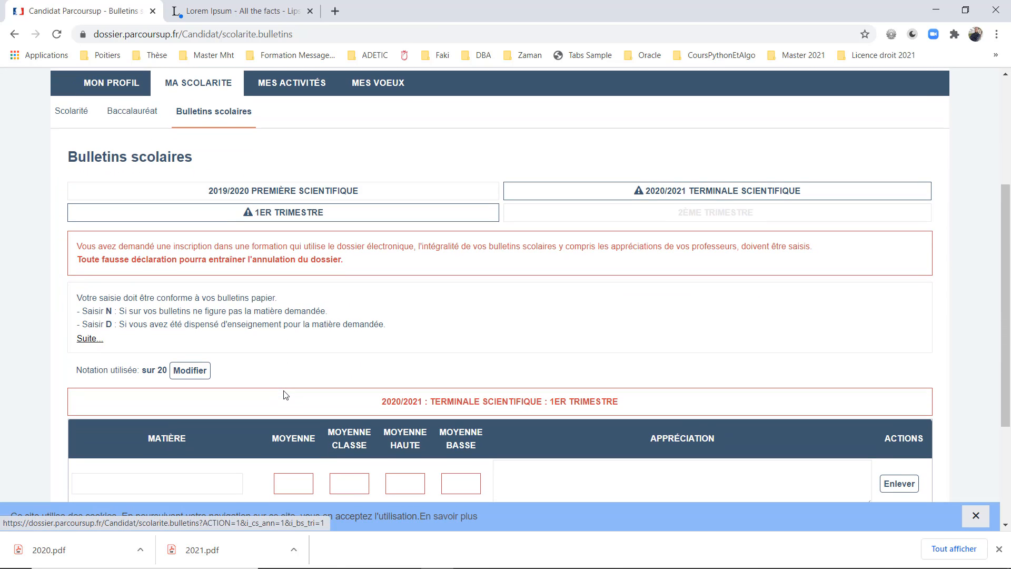
pyautogui.scroll(-2, 294, 315)
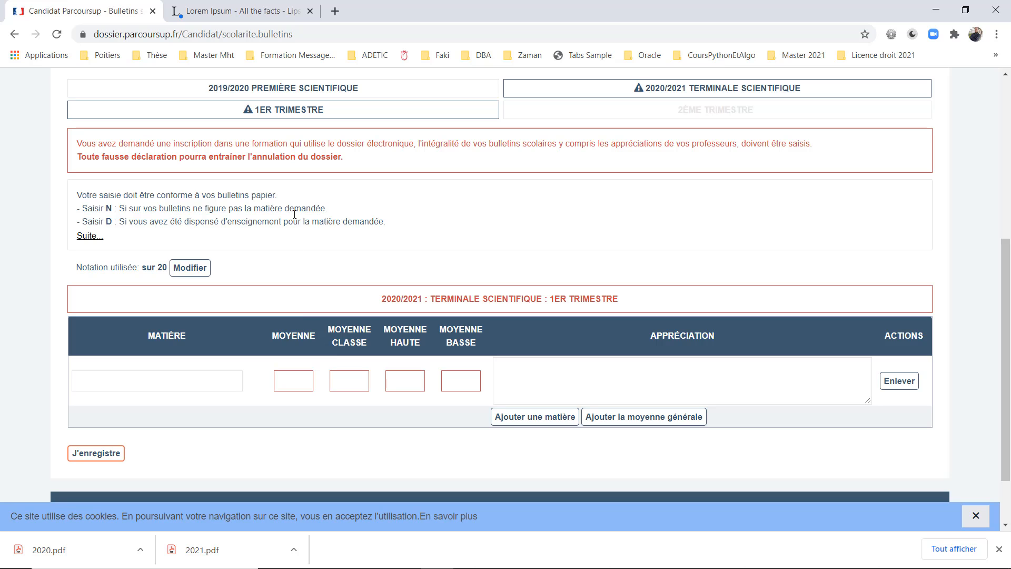
pyautogui.scroll(4, 352, 287)
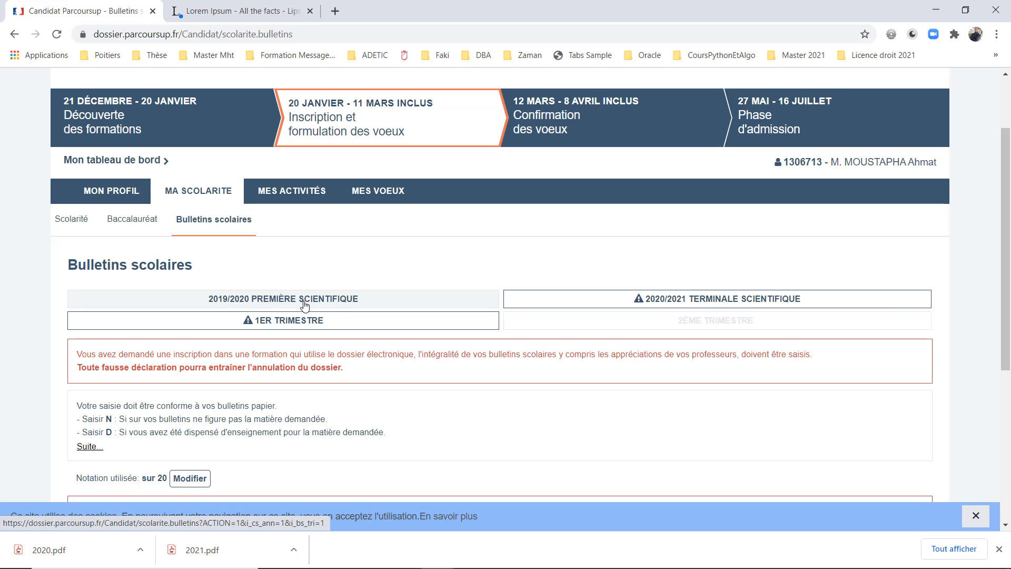
pyautogui.scroll(-5, 274, 422)
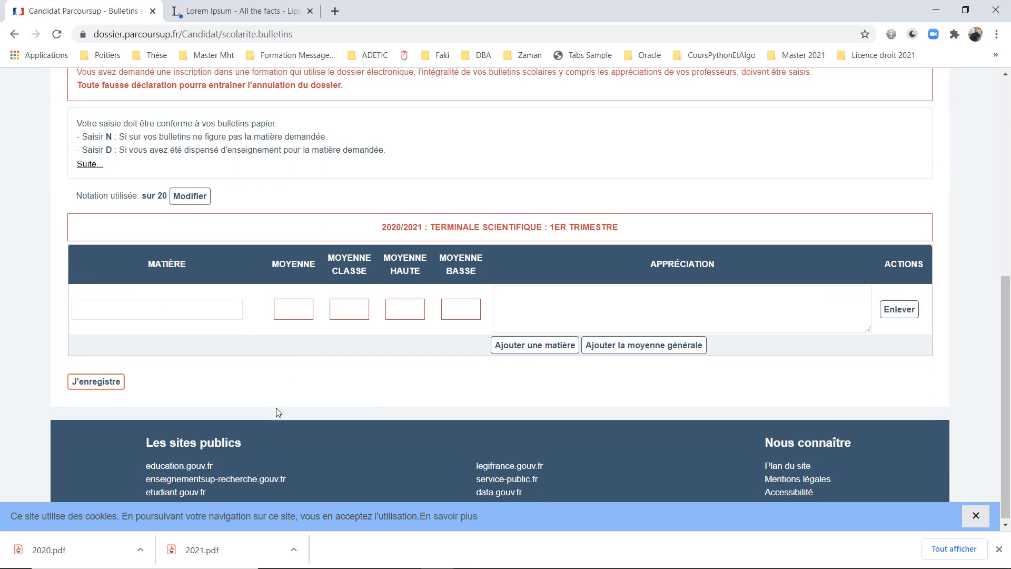
pyautogui.click(217, 317)
pyautogui.write('Mathe')
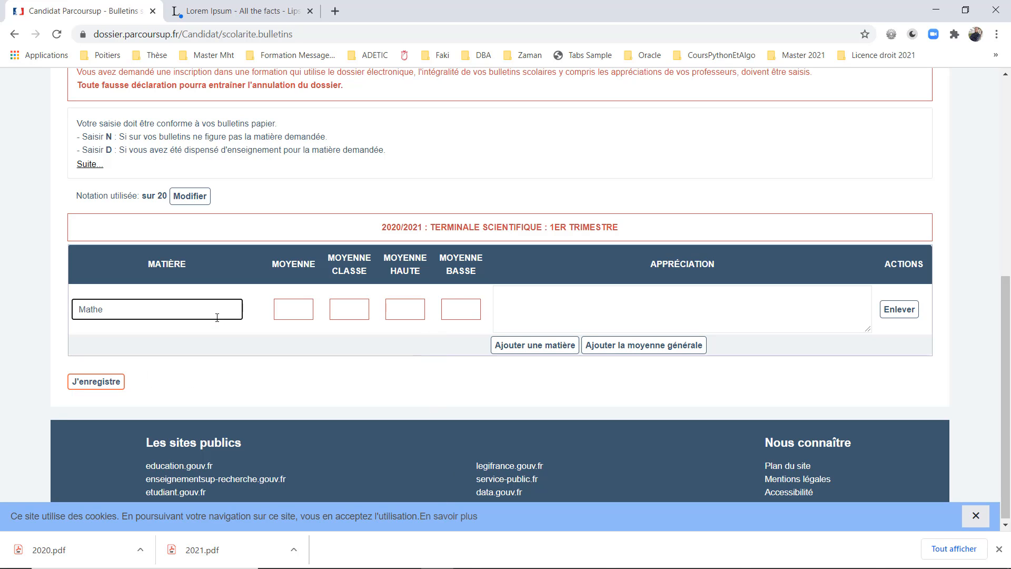
pyautogui.press('BackSpace')
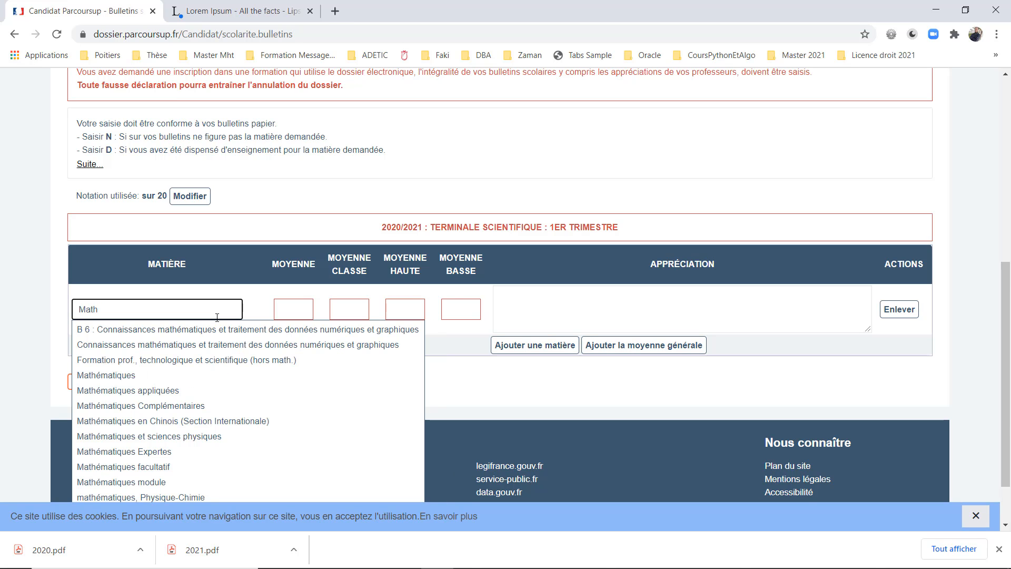
pyautogui.click(178, 371)
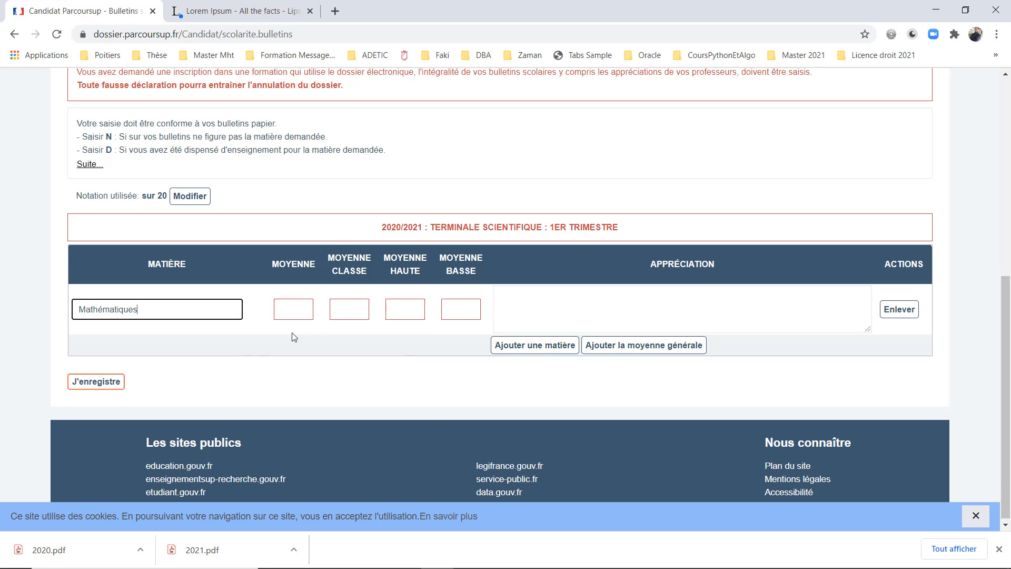
# - Enter Mathématiques 20, class 18, high 20, low 10, with the appreciation 'Excellent'
pyautogui.click(298, 304)
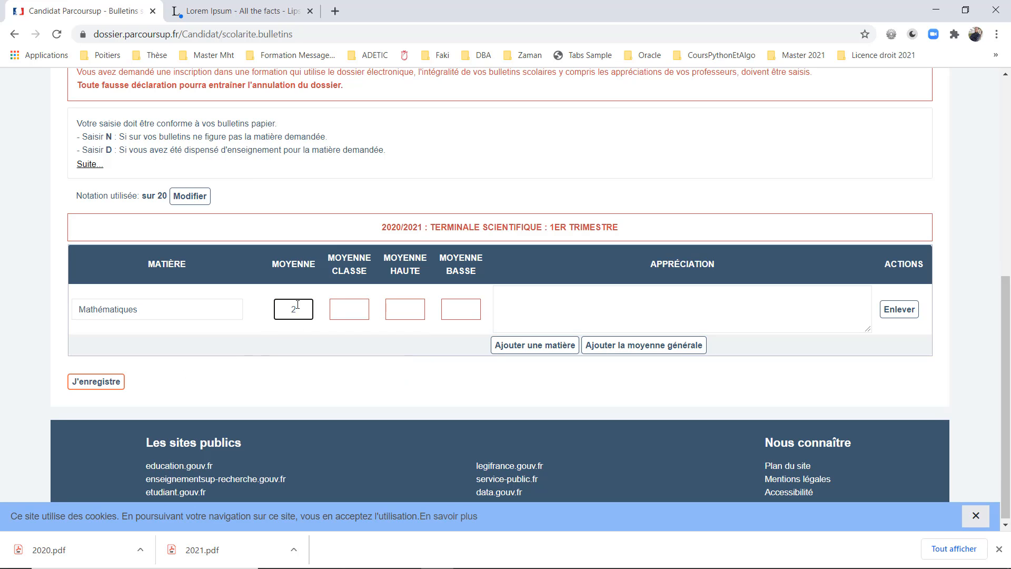
pyautogui.write('20')
pyautogui.press('Tab')
pyautogui.write('8')
pyautogui.press('Tab')
pyautogui.write('20')
pyautogui.press('Tab')
pyautogui.press('Tab')
pyautogui.write('Bien')
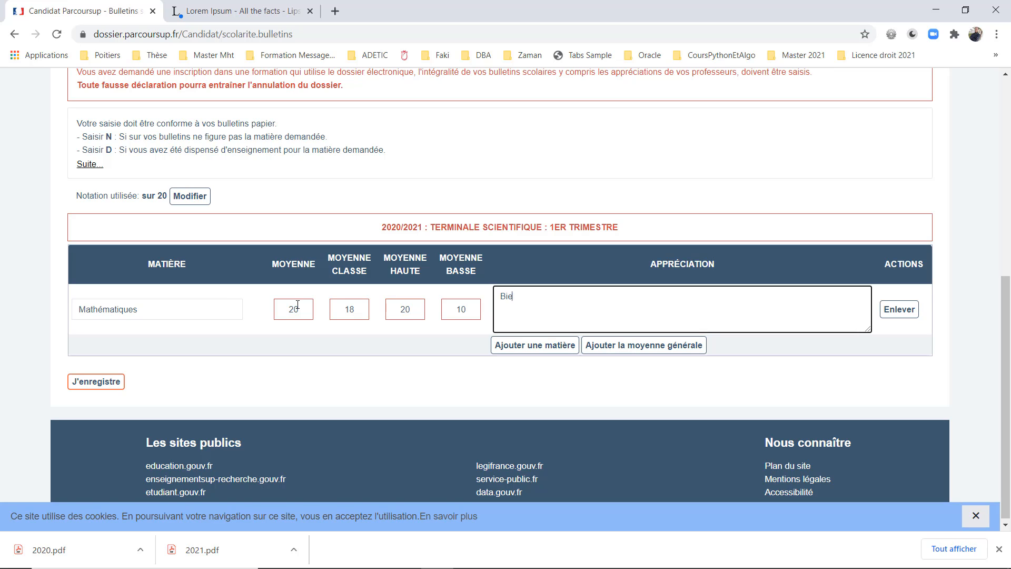
pyautogui.press('BackSpace')
pyautogui.write('Excellent')
# - Save the 1er trimestre grades, then save 2ème trimestre Mathématiques as 19, 18, 20, 0, 'Excellent'
pyautogui.click(108, 382)
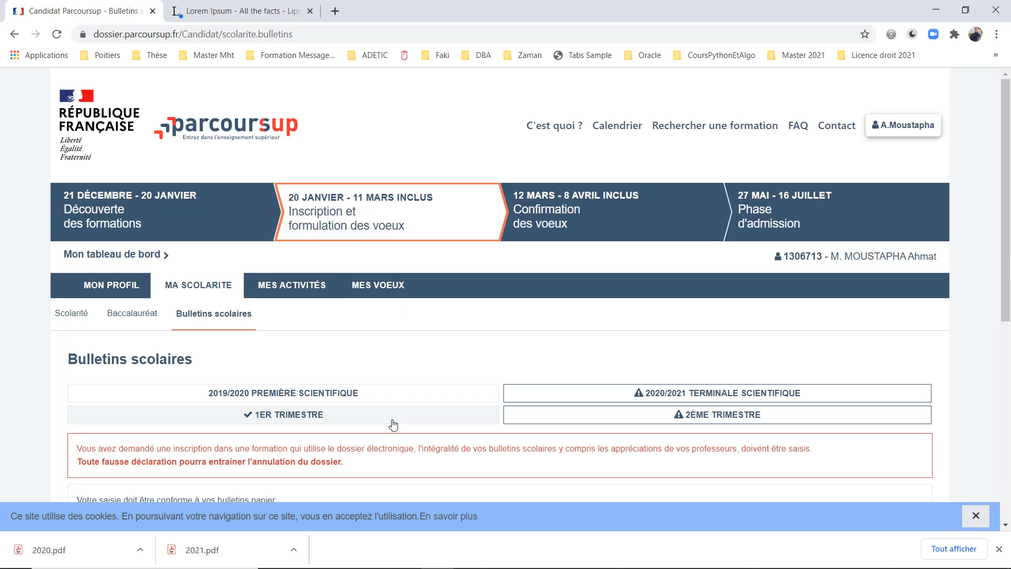
pyautogui.scroll(-5, 391, 422)
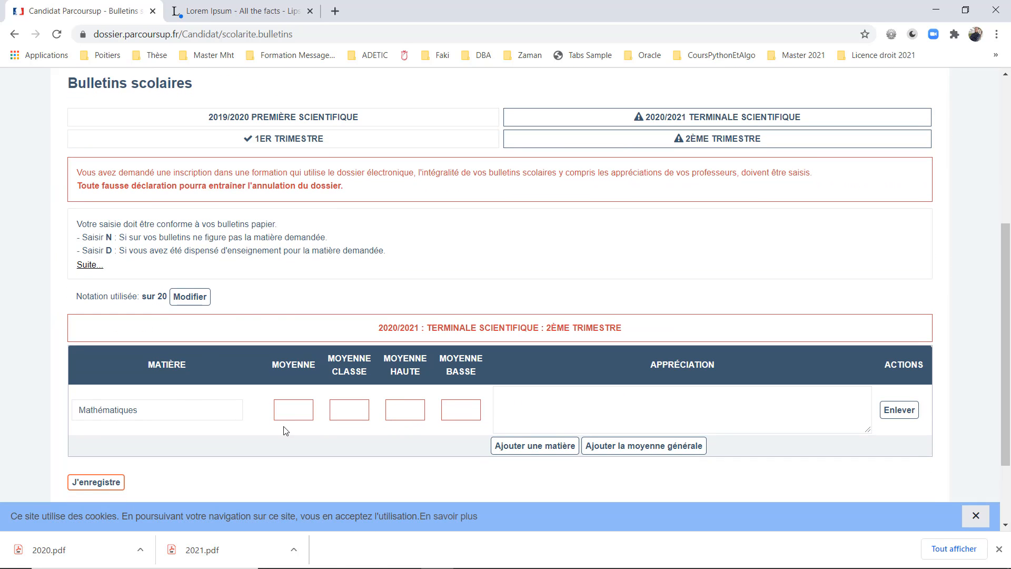
pyautogui.click(301, 412)
pyautogui.write('19')
pyautogui.press('Tab')
pyautogui.write('18')
pyautogui.press('Tab')
pyautogui.write('20')
pyautogui.press('Tab')
pyautogui.write('0')
pyautogui.press('Tab')
pyautogui.write('Exc')
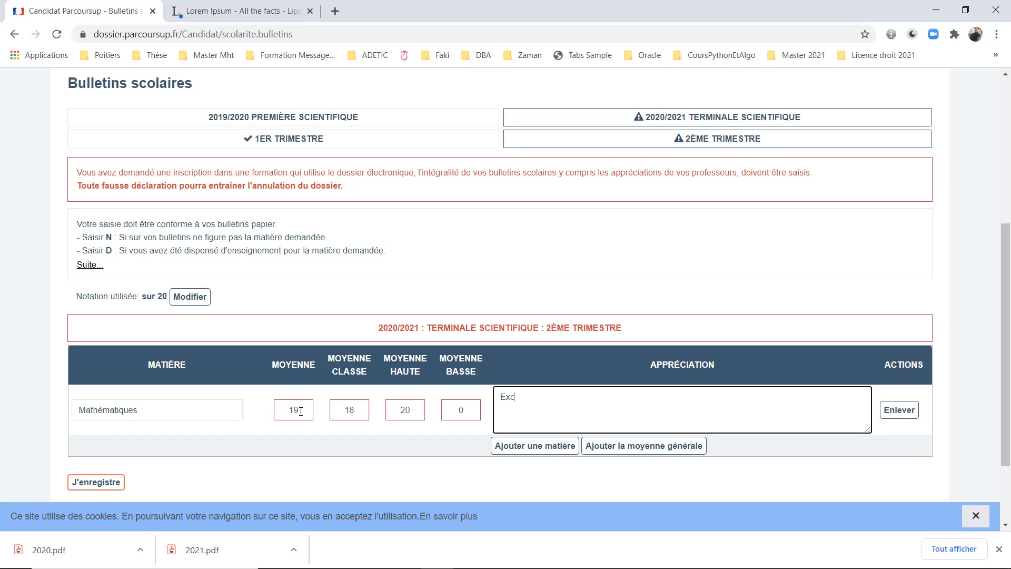
pyautogui.write('ellent')
pyautogui.click(110, 481)
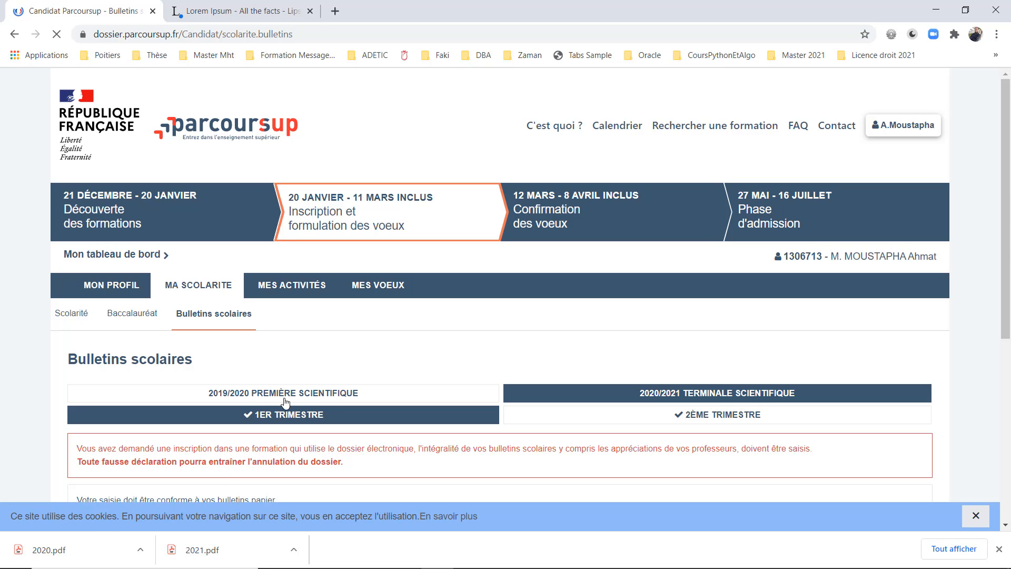
# - Scroll through the saved Terminale bulletin table to check both trimesters are complete
pyautogui.scroll(-4, 253, 422)
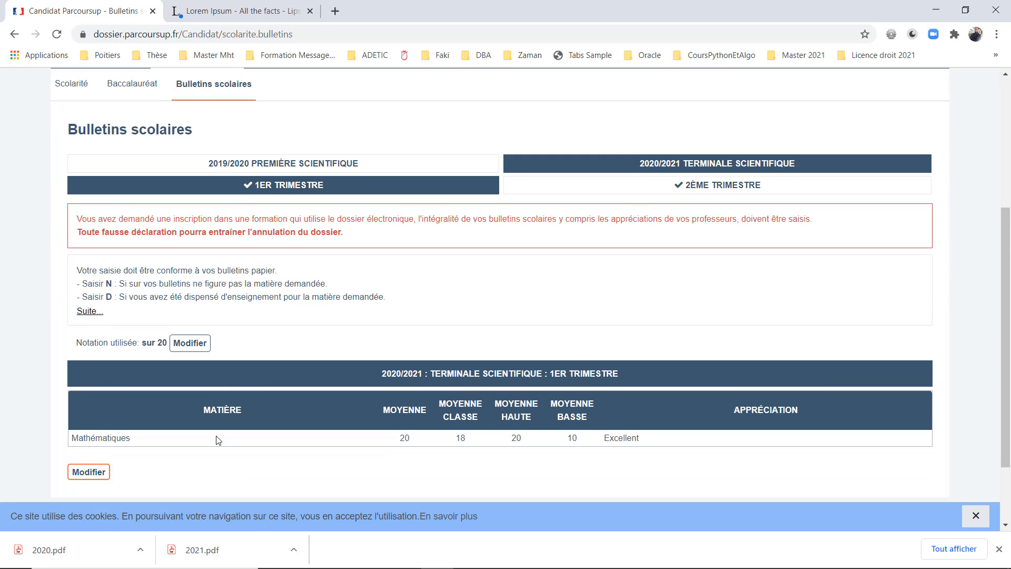
pyautogui.scroll(-2, 218, 441)
pyautogui.scroll(3, 453, 352)
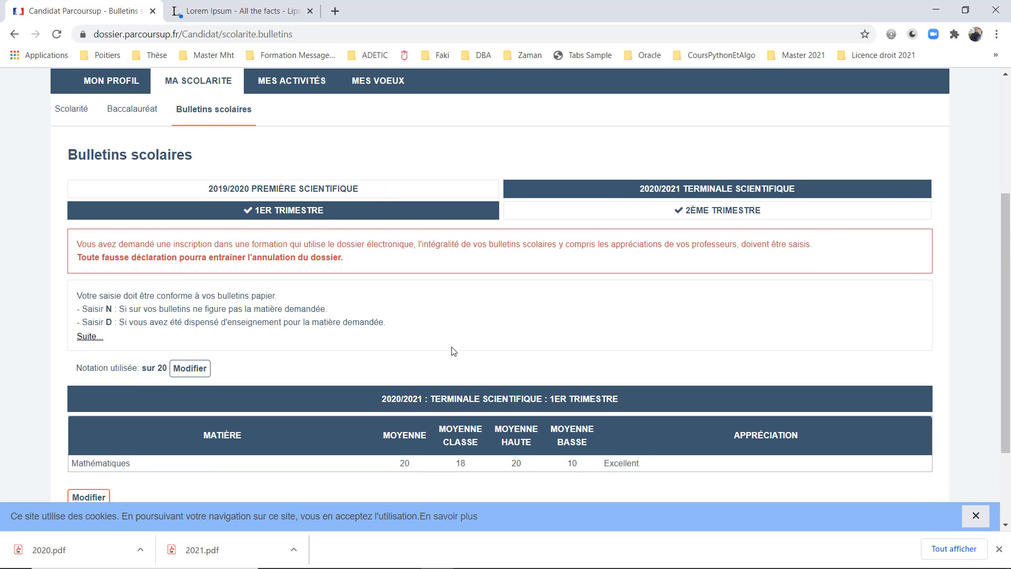
pyautogui.scroll(-1, 453, 351)
pyautogui.scroll(-1, 428, 357)
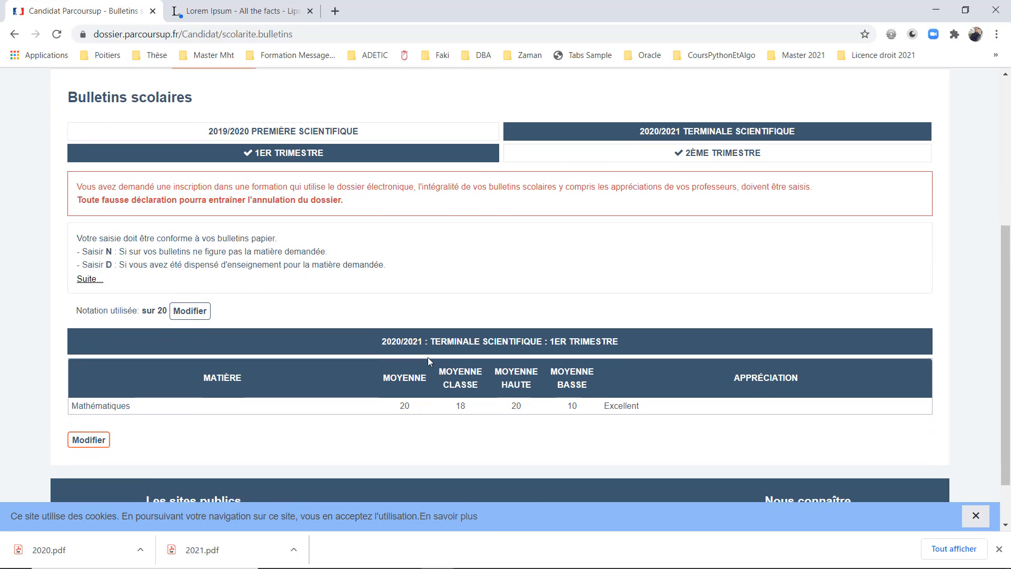
pyautogui.scroll(4, 430, 389)
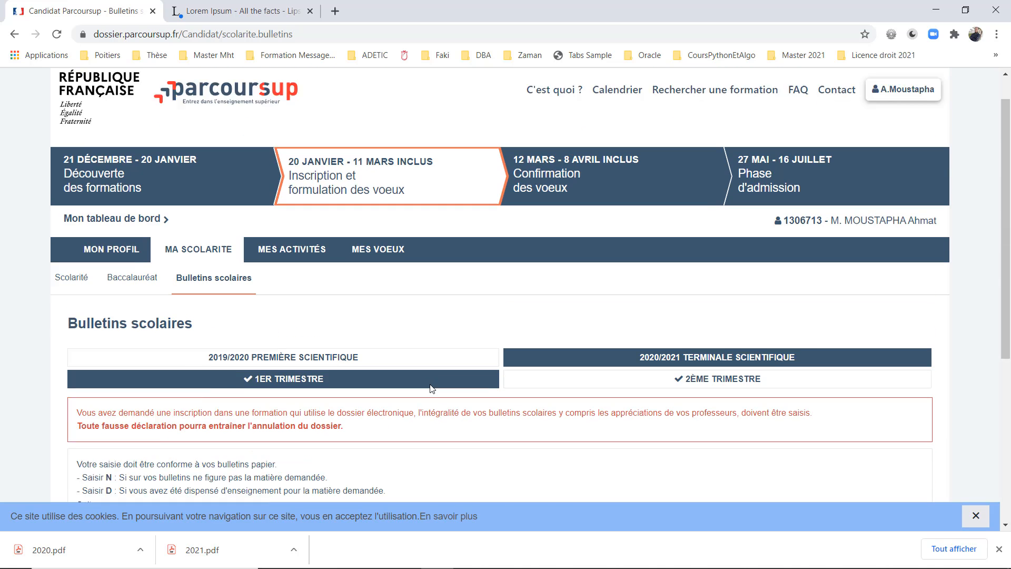
pyautogui.scroll(-4, 429, 388)
pyautogui.scroll(-1, 429, 388)
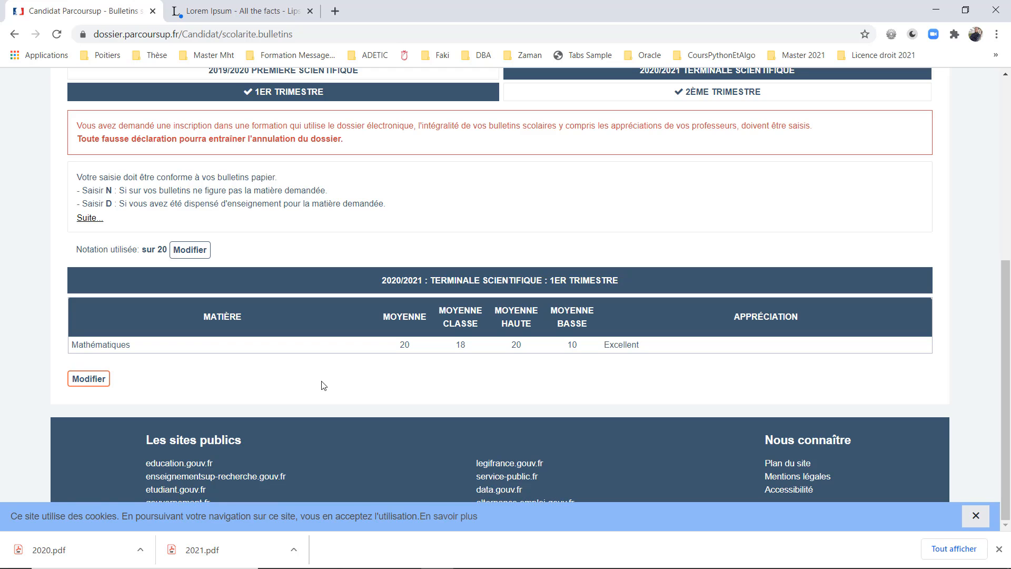
pyautogui.scroll(3, 323, 387)
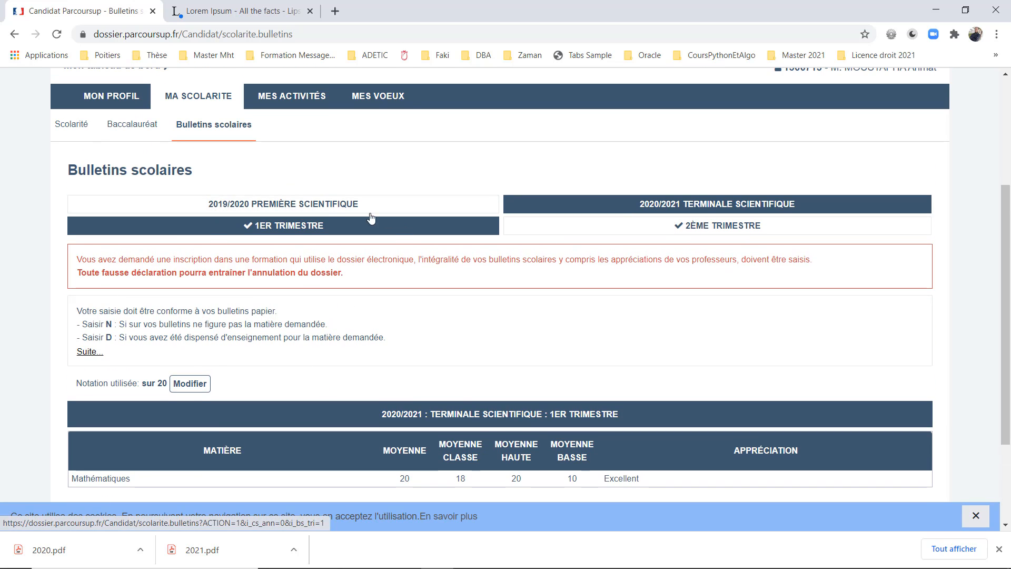
# - Check the 2019/2020 Première bulletins, then return to the 2020/2021 Terminale year
pyautogui.click(321, 209)
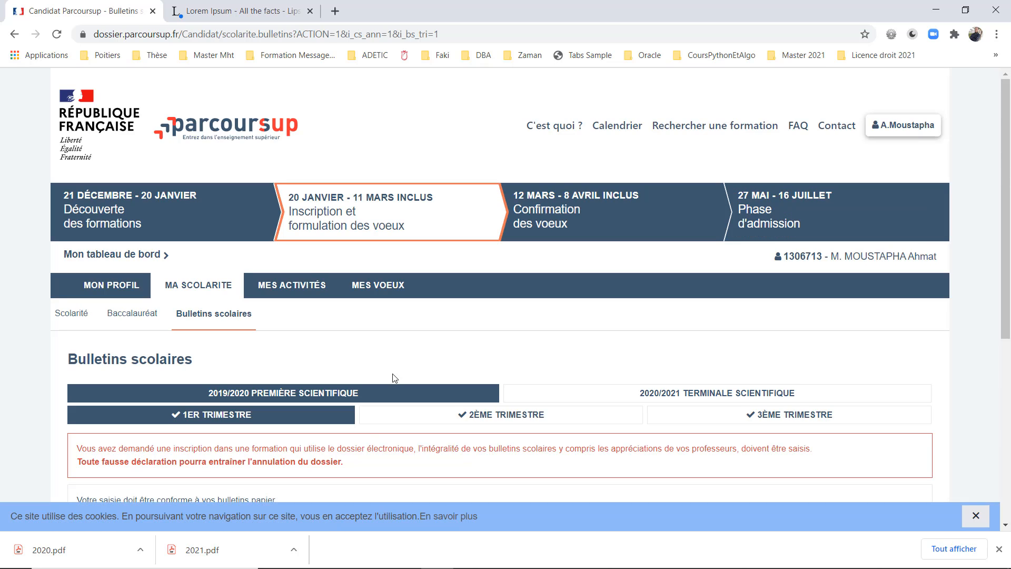
pyautogui.scroll(-1, 393, 379)
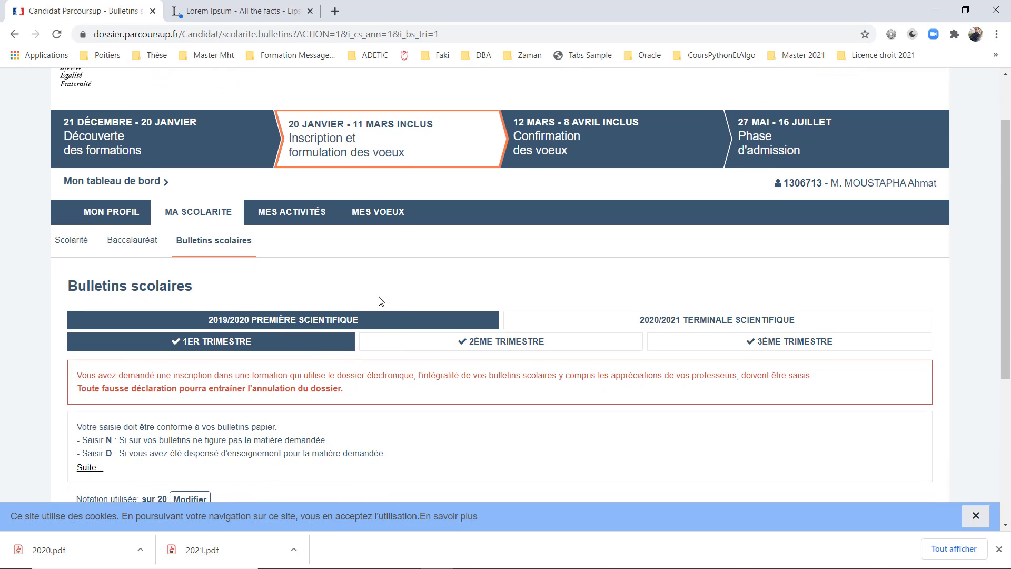
pyautogui.click(604, 330)
pyautogui.scroll(-1, 558, 467)
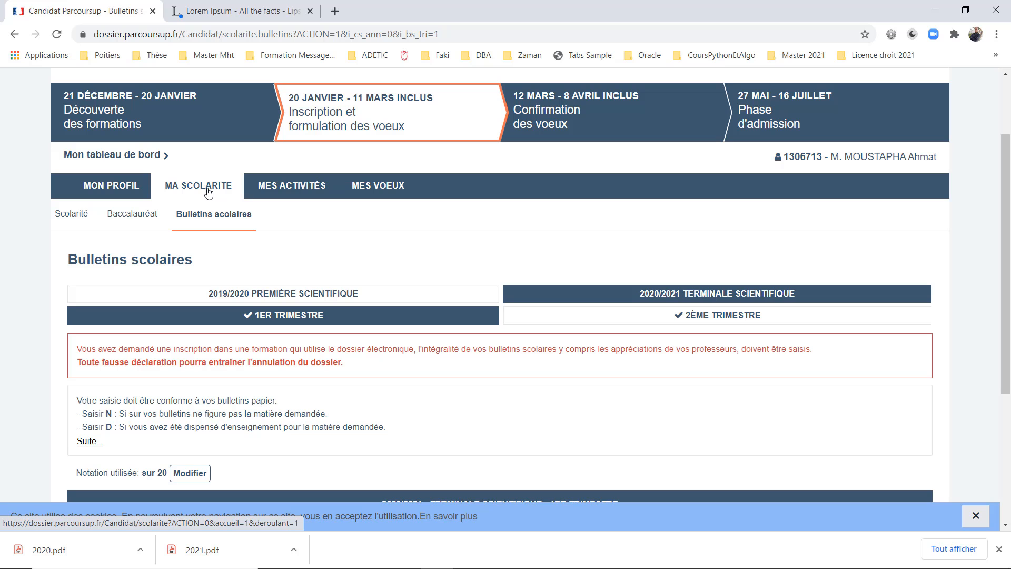
# - Go to the MES VOEUX list of applications
pyautogui.click(385, 185)
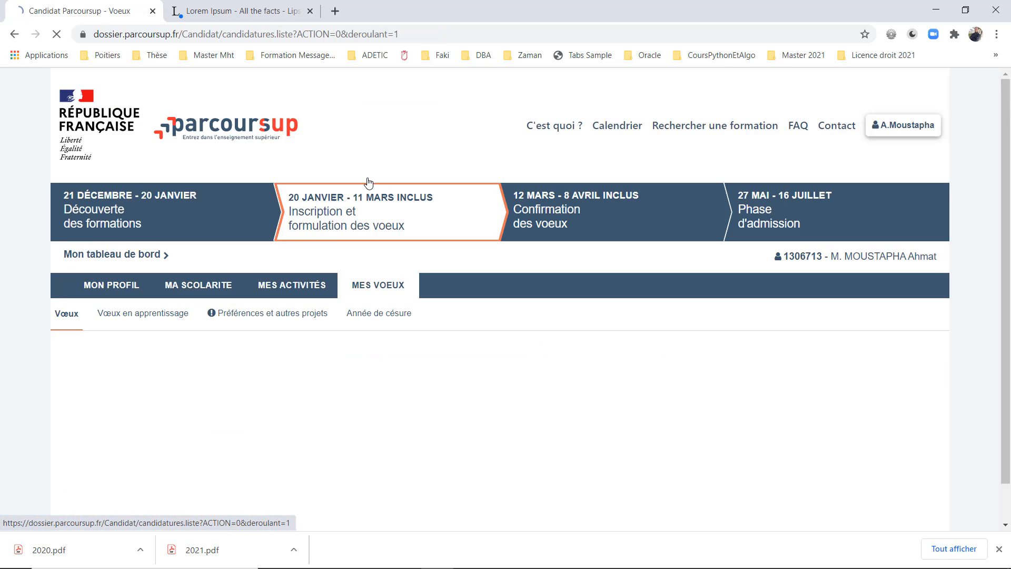
pyautogui.scroll(-12, 342, 365)
pyautogui.scroll(2, 343, 365)
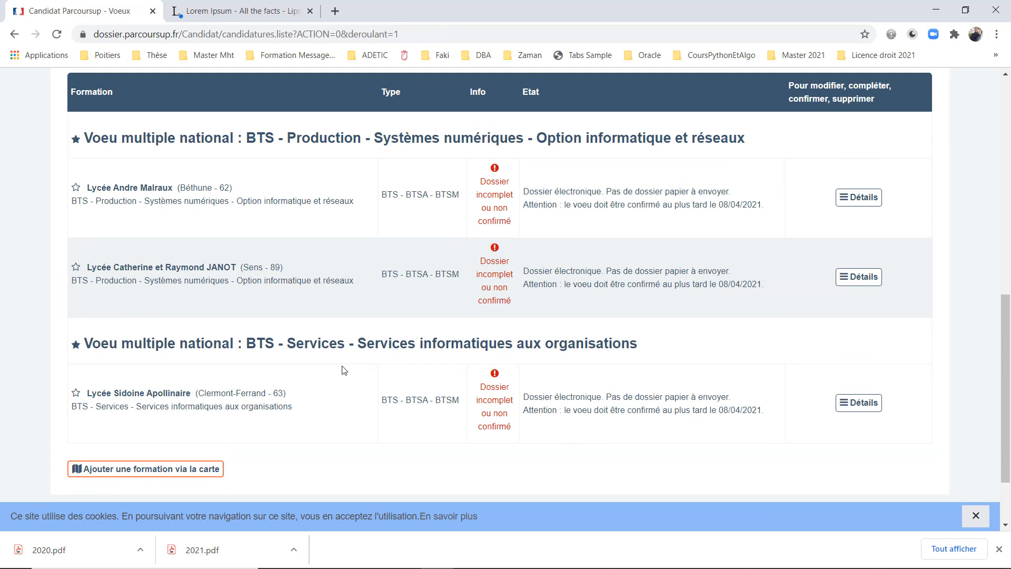
# - Open the Lycée Andre Malraux voeu details and start its projet de formation motivé
pyautogui.click(861, 199)
pyautogui.scroll(-6, 502, 410)
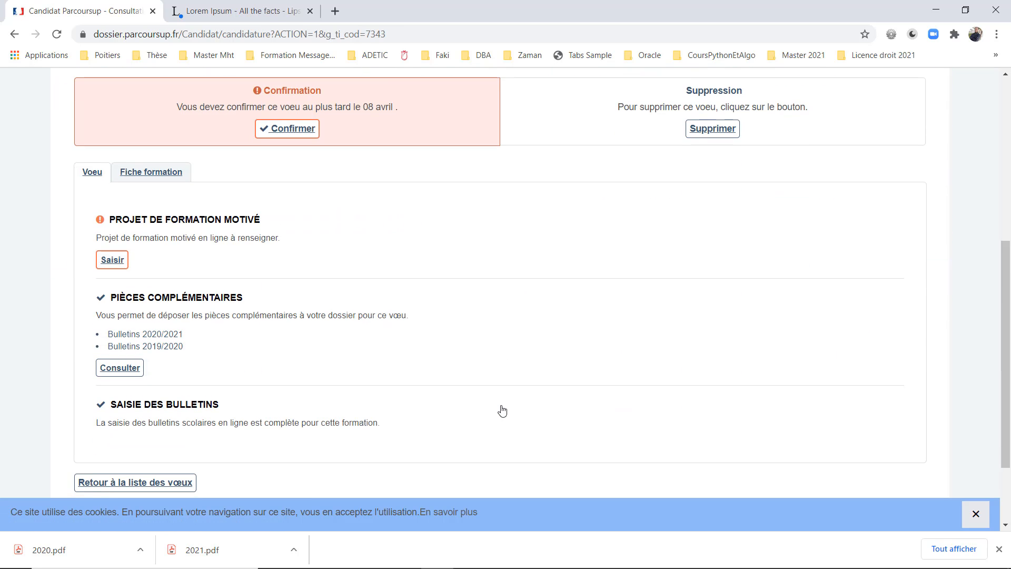
pyautogui.scroll(-2, 501, 409)
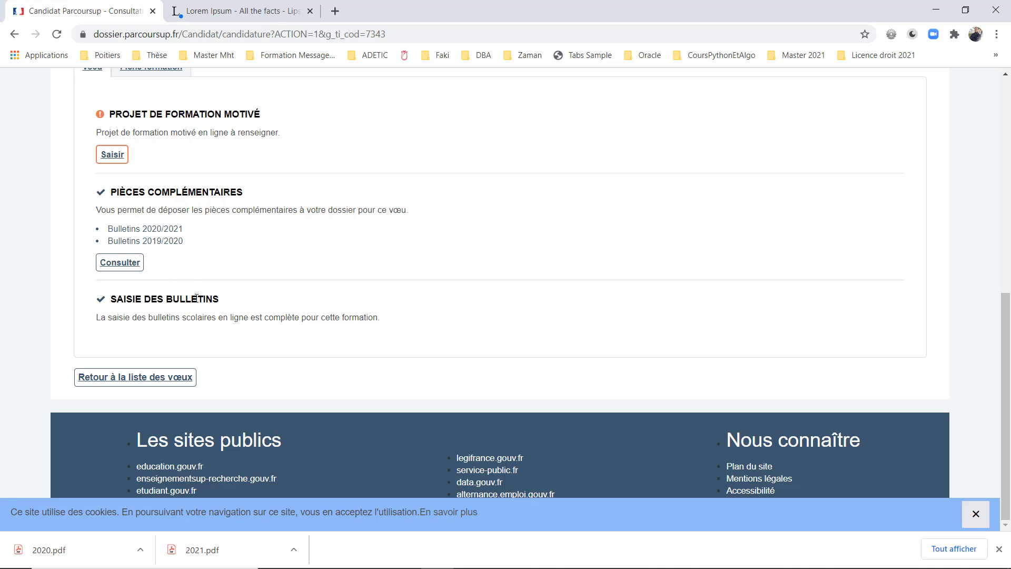
pyautogui.moveTo(111, 191); pyautogui.dragTo(444, 219)
pyautogui.click(241, 246)
pyautogui.scroll(2, 191, 234)
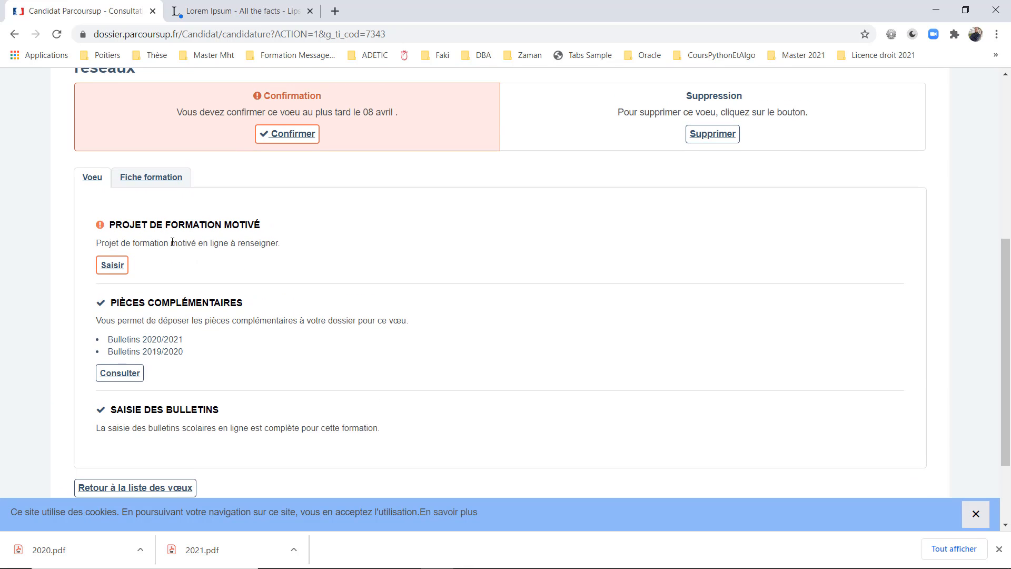
pyautogui.click(108, 270)
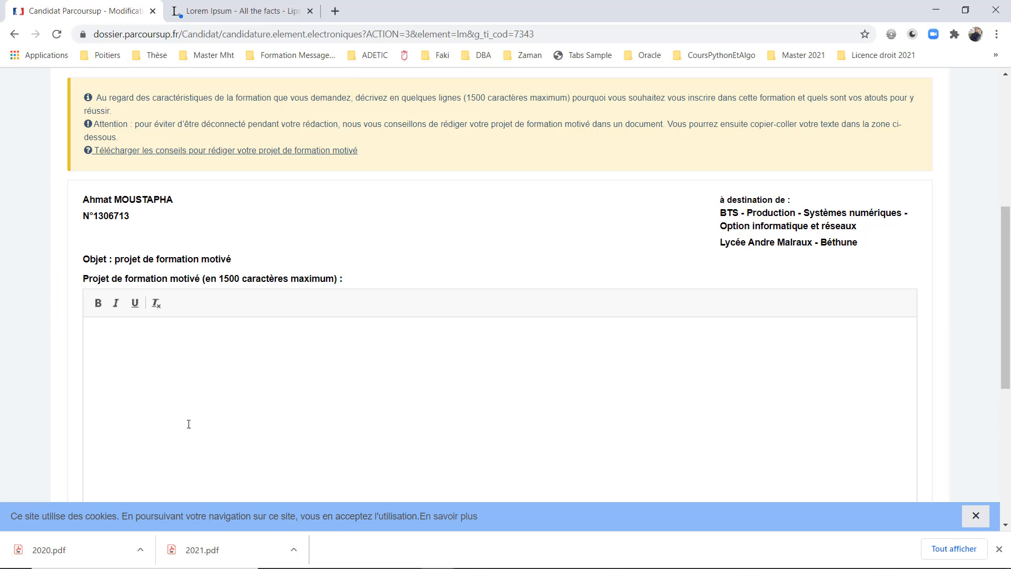
# - Try pasting the copied Lorem Ipsum text into the editor, which triggers the paste-limit warning
pyautogui.click(205, 13)
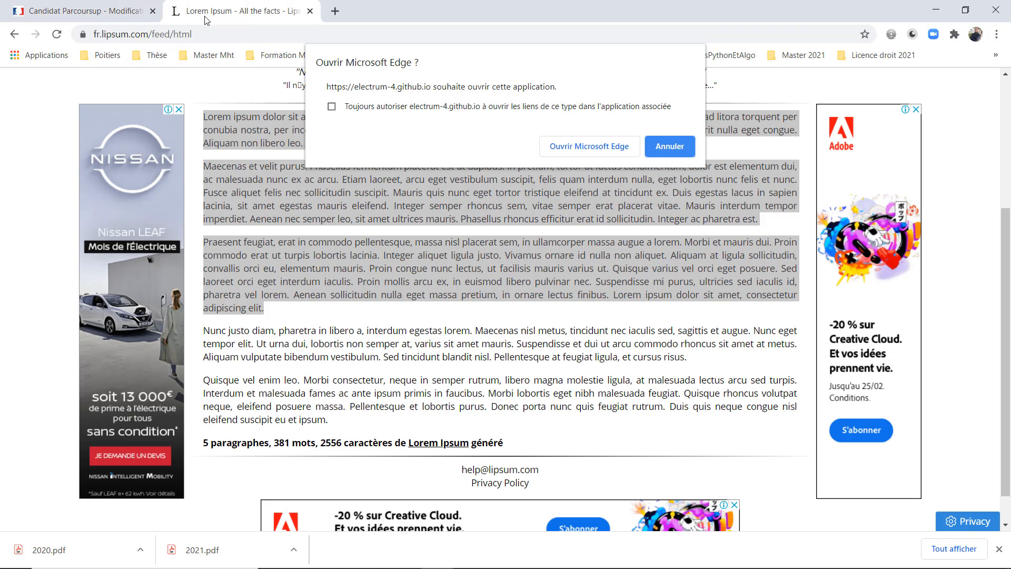
pyautogui.click(670, 147)
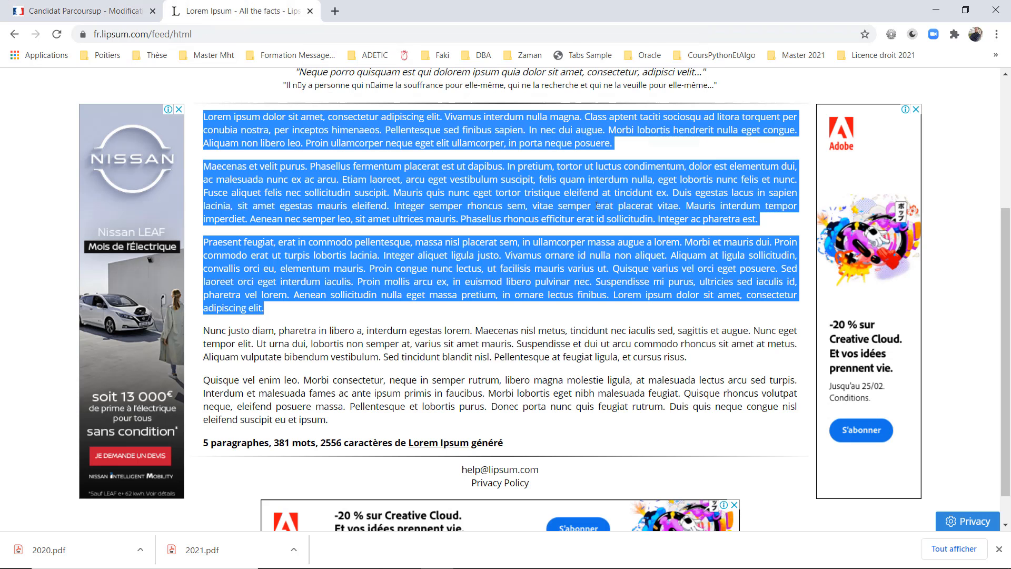
pyautogui.click(114, 21)
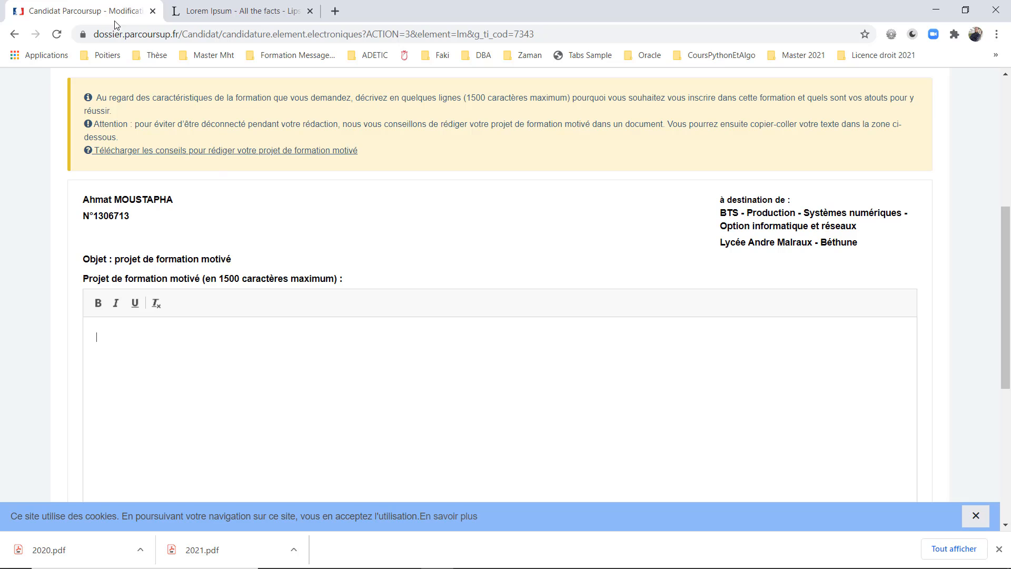
pyautogui.click(261, 367)
pyautogui.hotkey('ctrl', 'v')
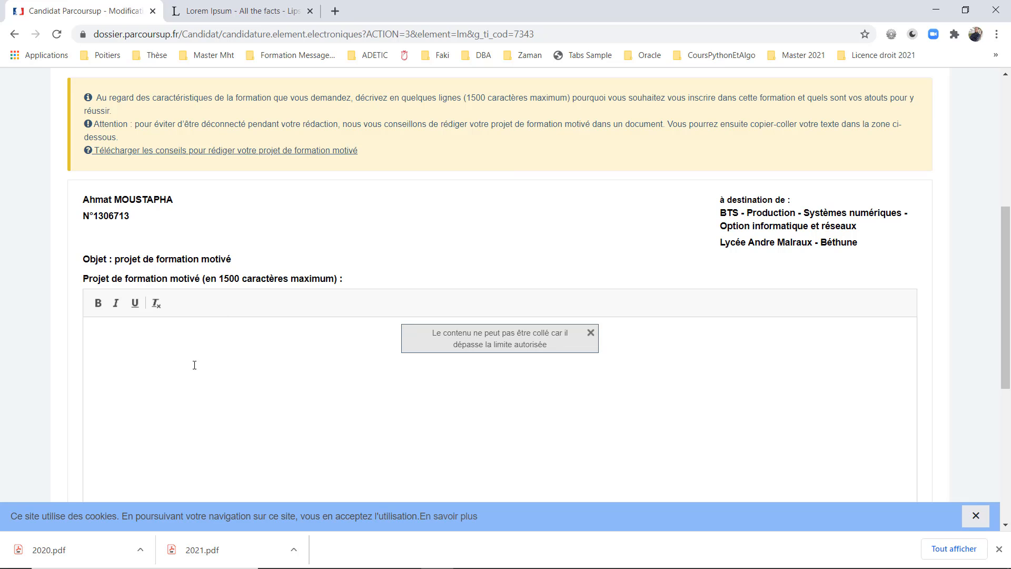
pyautogui.click(592, 333)
pyautogui.hotkey('ctrl', 'v')
# - Copy only the first two Lorem Ipsum paragraphs and paste them, reaching 1045 of 1500 characters
pyautogui.click(236, 12)
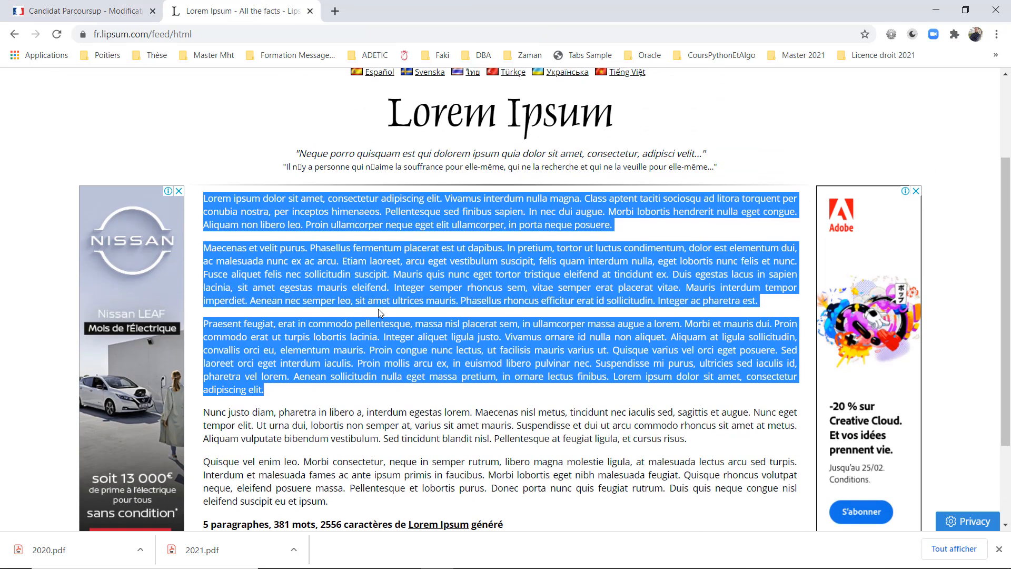
pyautogui.click(378, 308)
pyautogui.moveTo(201, 203)
pyautogui.mouseDown()
pyautogui.moveTo(307, 203)
pyautogui.moveTo(796, 306)
pyautogui.moveTo(203, 243)
pyautogui.moveTo(202, 199)
pyautogui.mouseUp()
pyautogui.hotkey('ctrl', 'c')
pyautogui.click(824, 304)
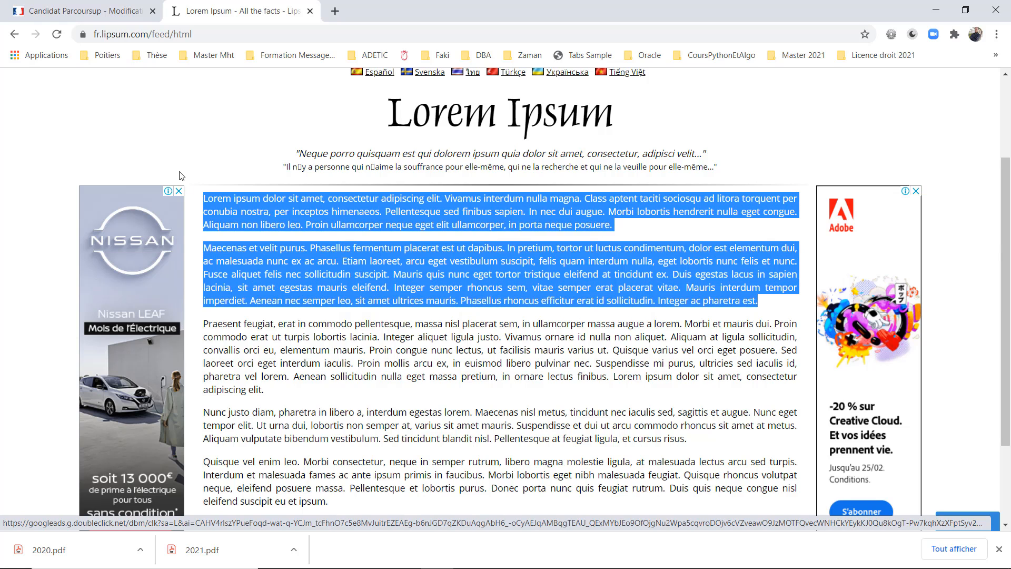
pyautogui.click(85, 15)
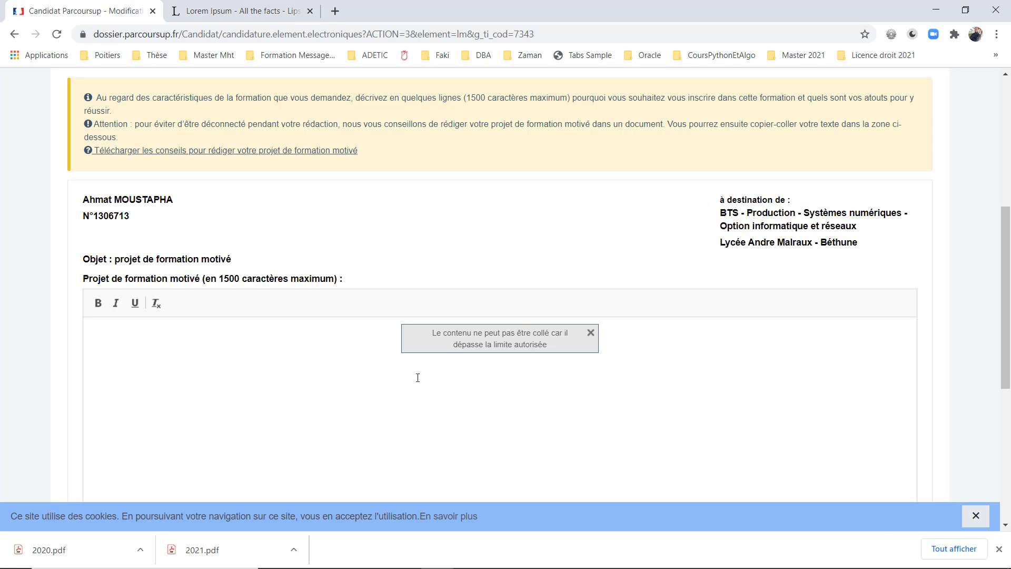
pyautogui.click(591, 334)
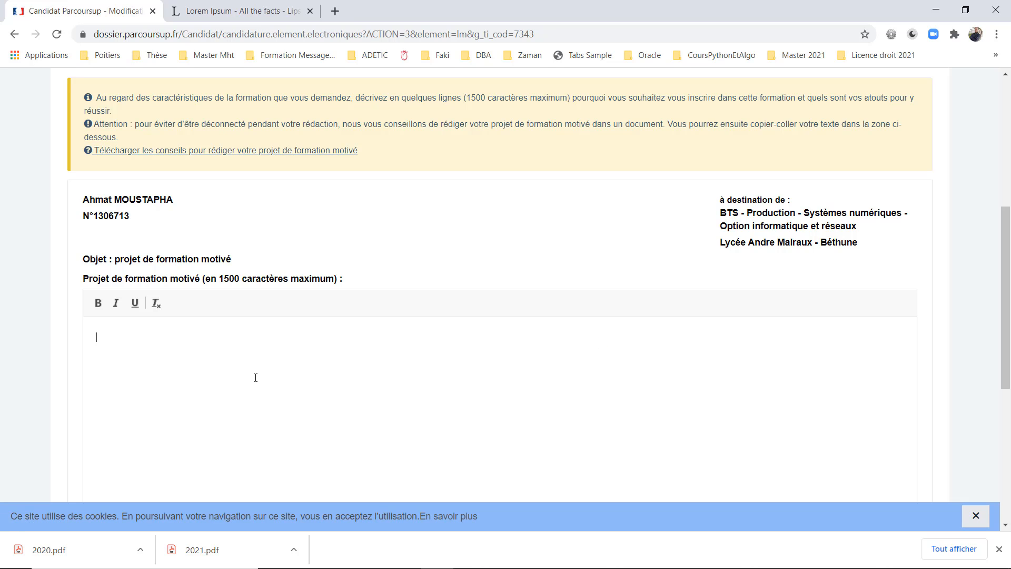
pyautogui.hotkey('ctrl', 'v')
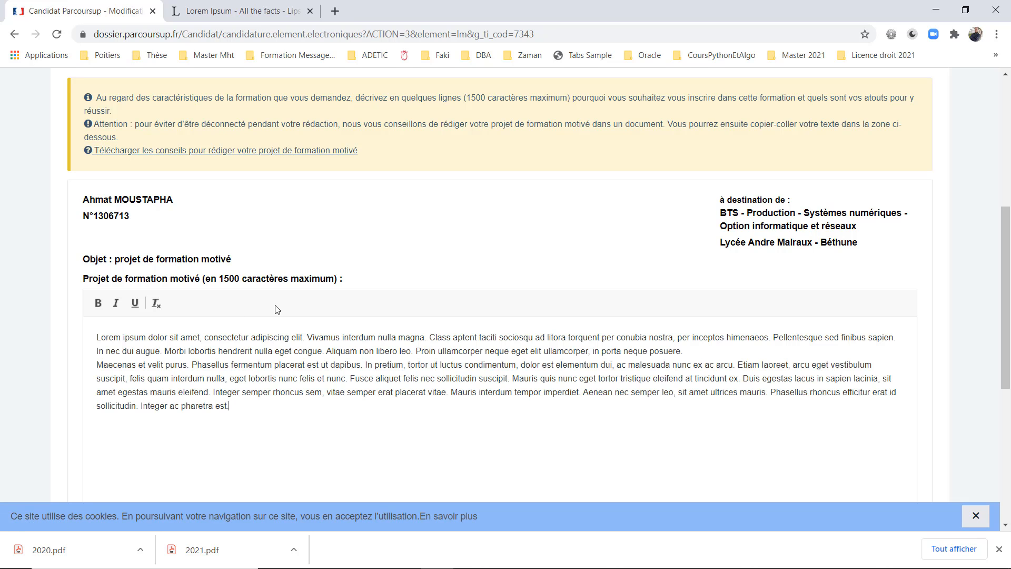
pyautogui.scroll(-6, 682, 413)
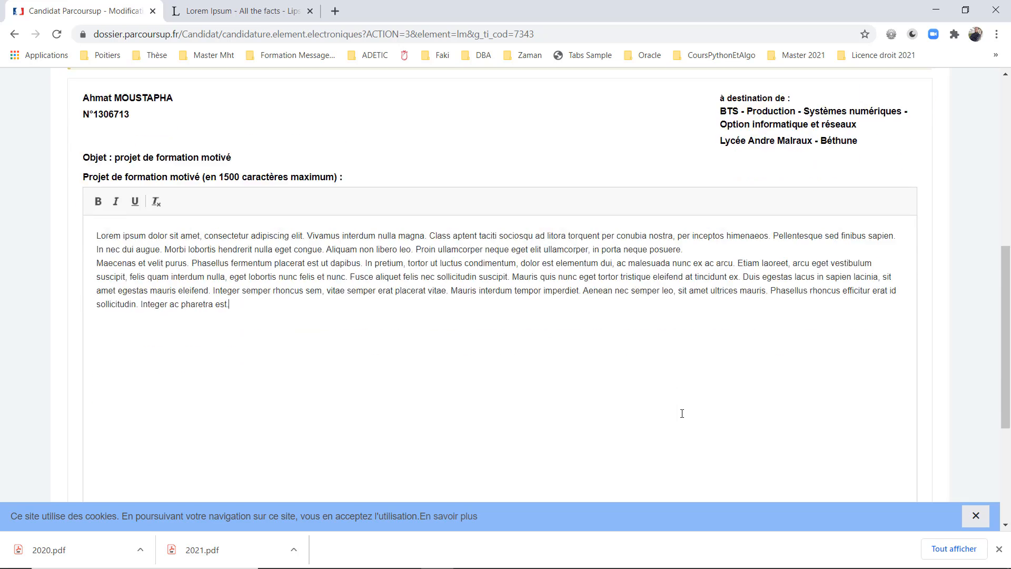
# - Save the projet de formation motivé
pyautogui.click(95, 378)
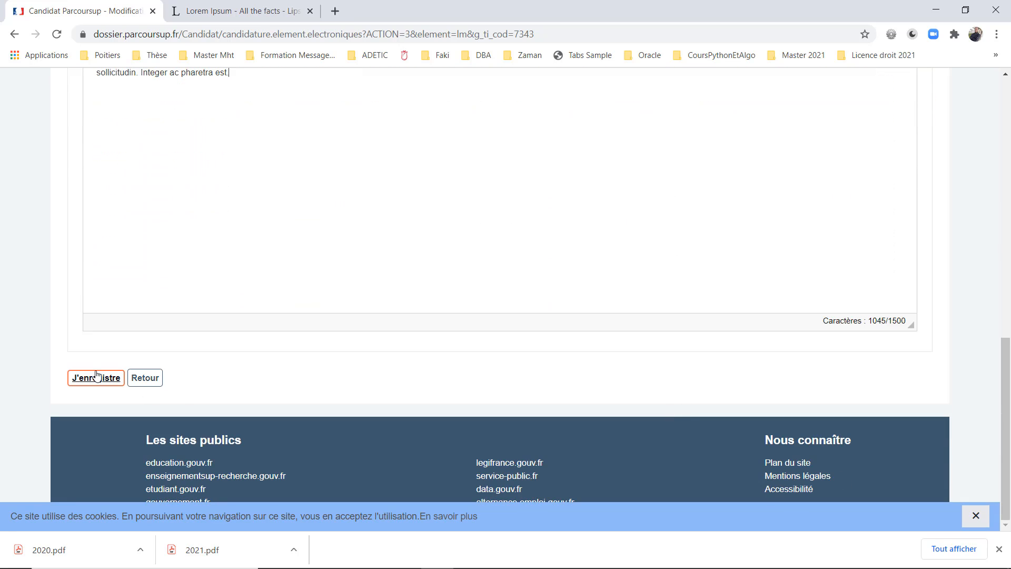
pyautogui.scroll(-7, 368, 259)
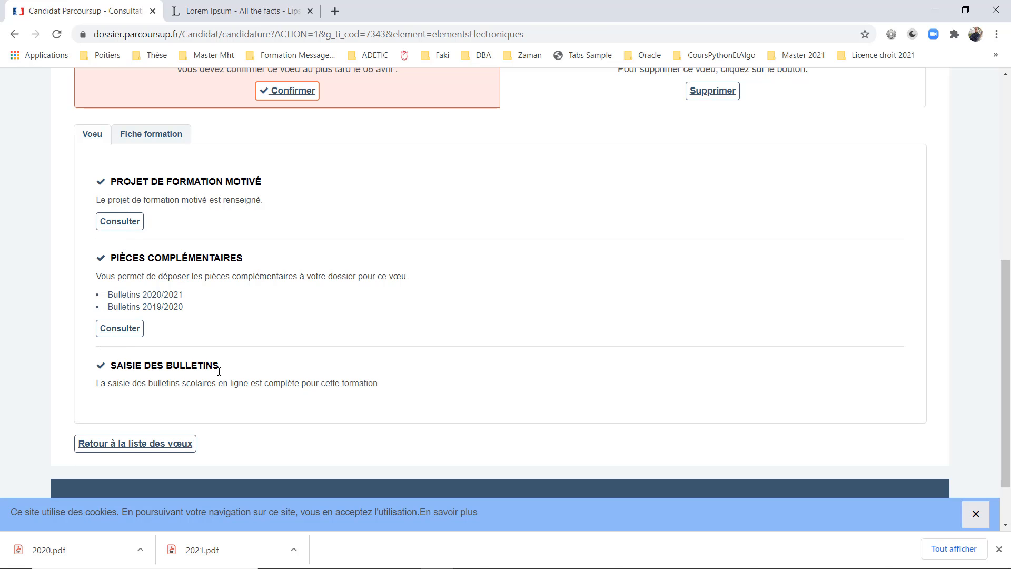
pyautogui.scroll(2, 219, 368)
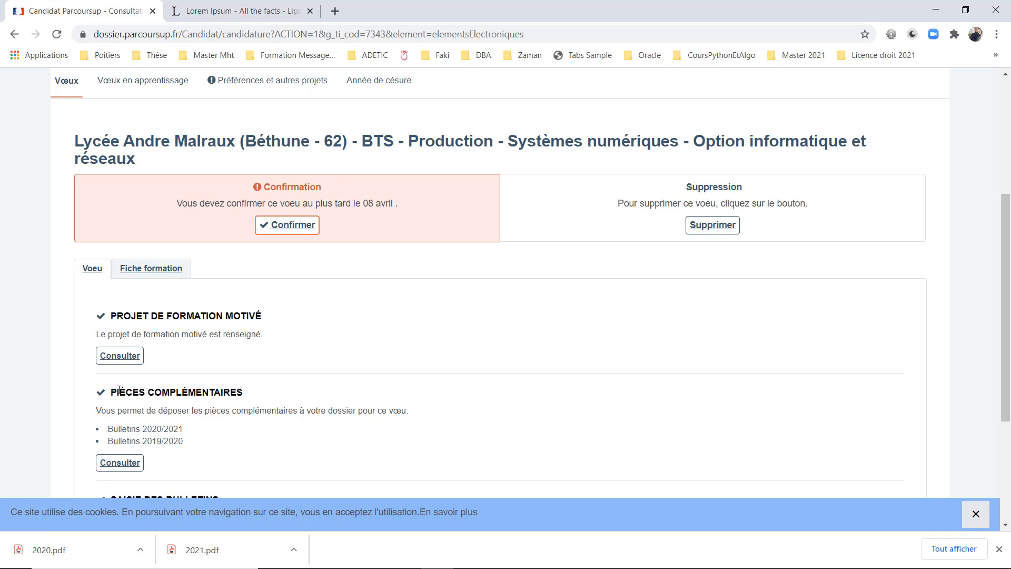
# - Highlight the renseigné status line and the 08 avril confirmation deadline on the voeu page
pyautogui.moveTo(117, 391); pyautogui.dragTo(193, 444)
pyautogui.scroll(-2, 193, 445)
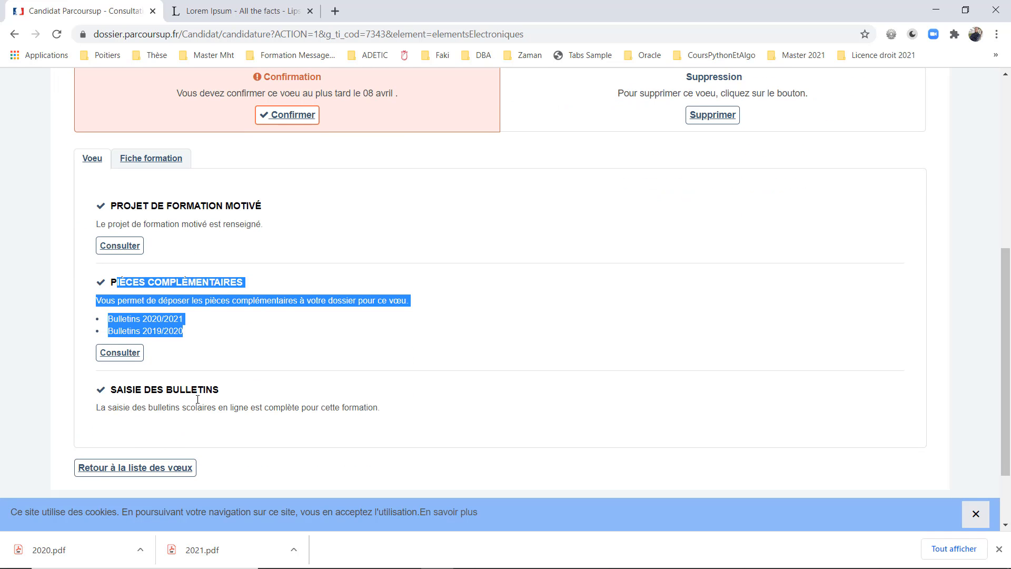
pyautogui.click(192, 318)
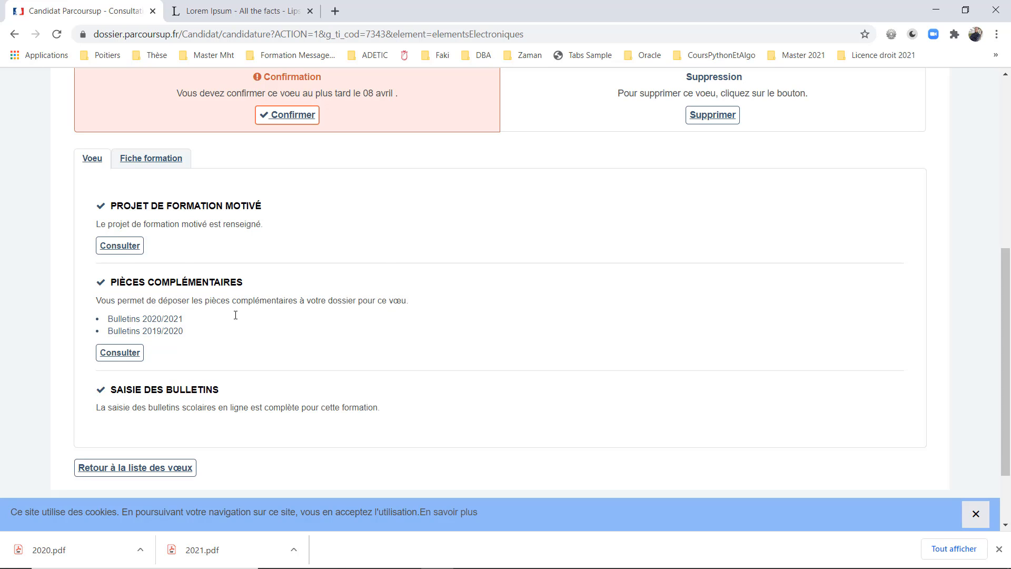
pyautogui.moveTo(108, 222); pyautogui.dragTo(263, 222)
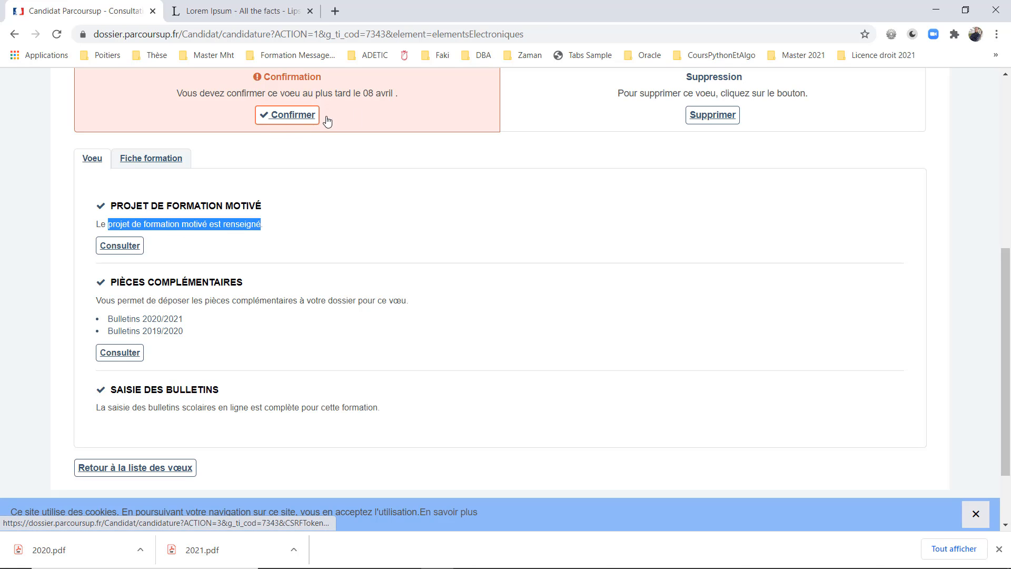
pyautogui.moveTo(362, 93); pyautogui.dragTo(405, 92)
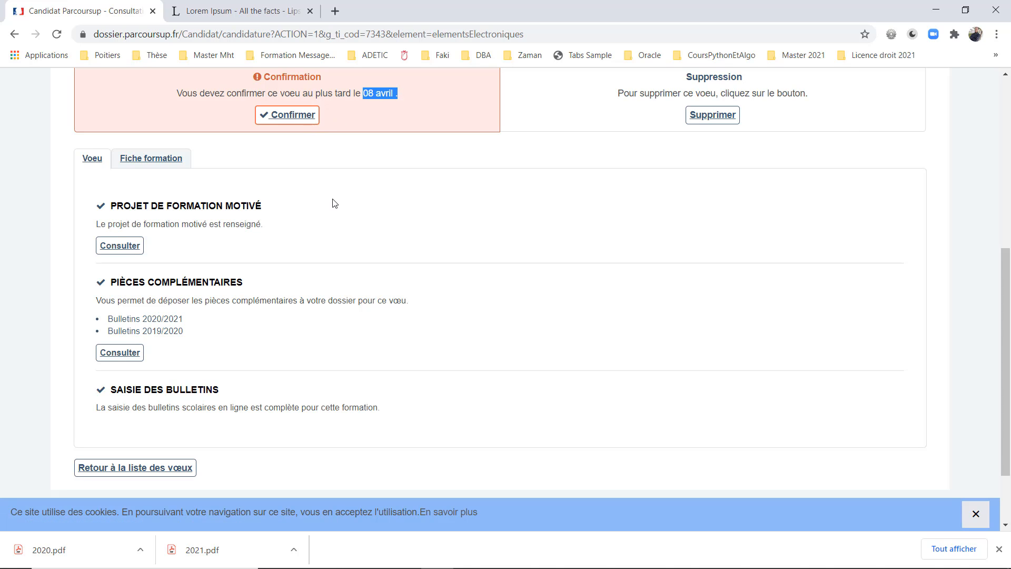
pyautogui.scroll(4, 353, 291)
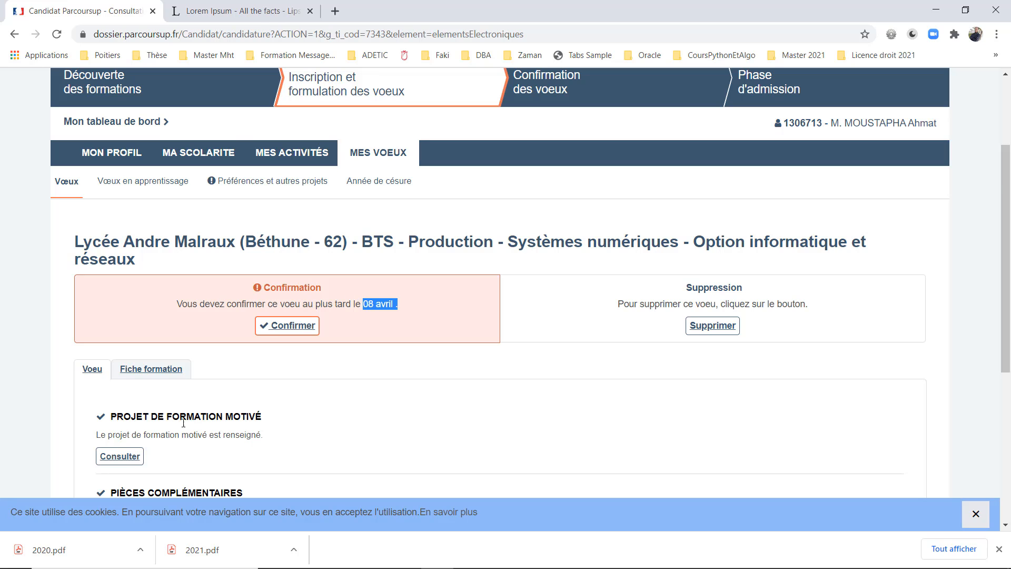
pyautogui.scroll(-6, 371, 450)
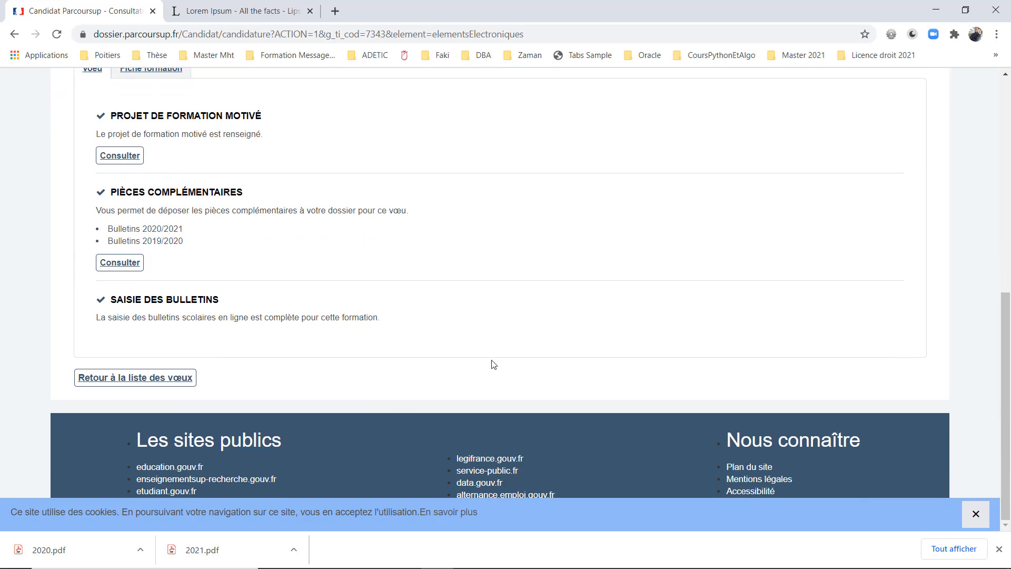
pyautogui.scroll(6, 494, 365)
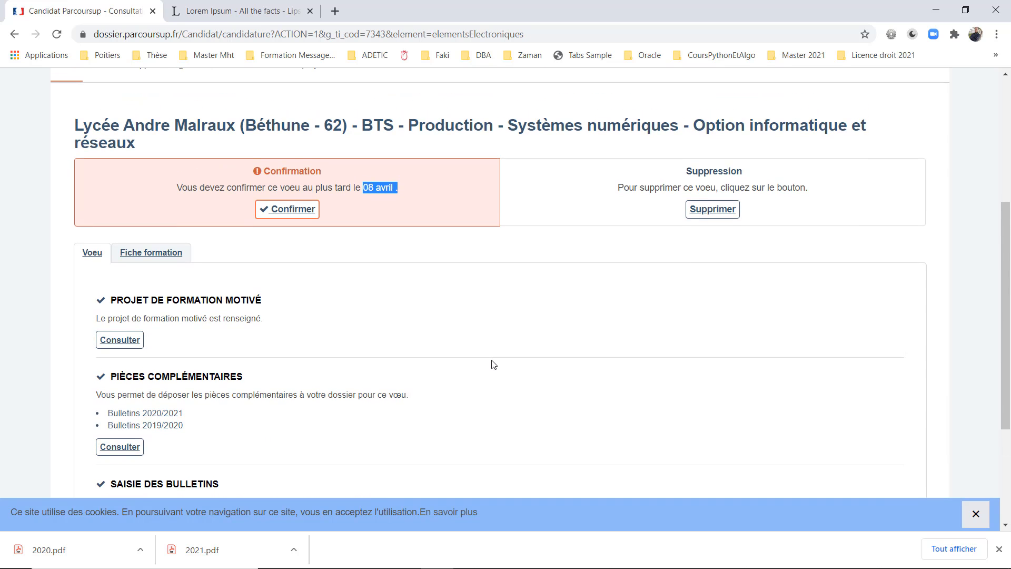